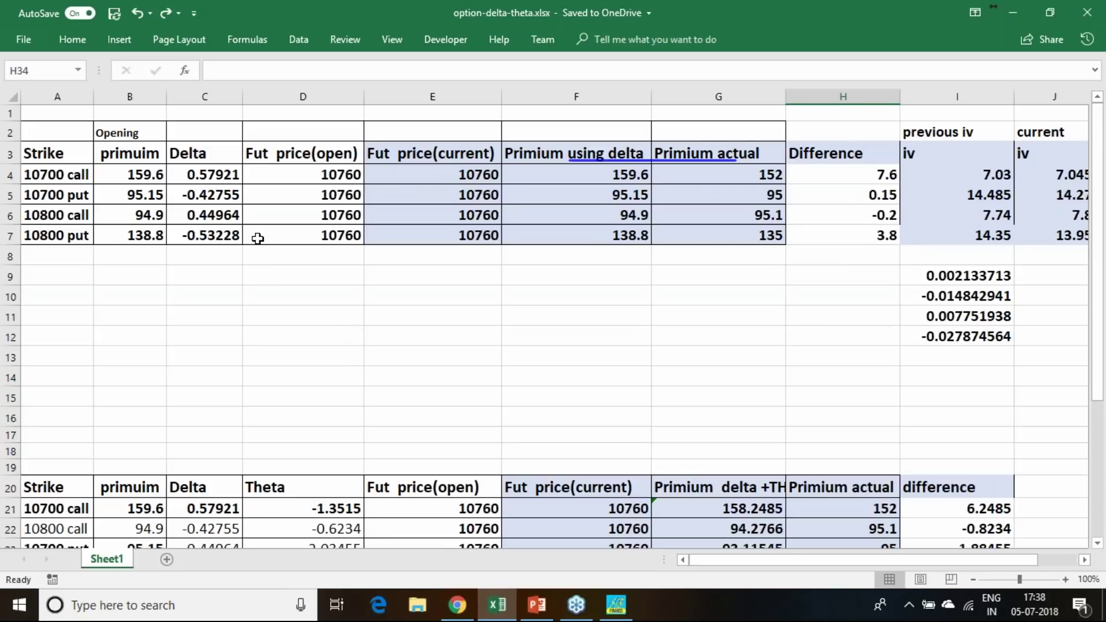
Review the 10700 call row and the actual premium of each of the four options in the upper table.
left_click(41, 176)
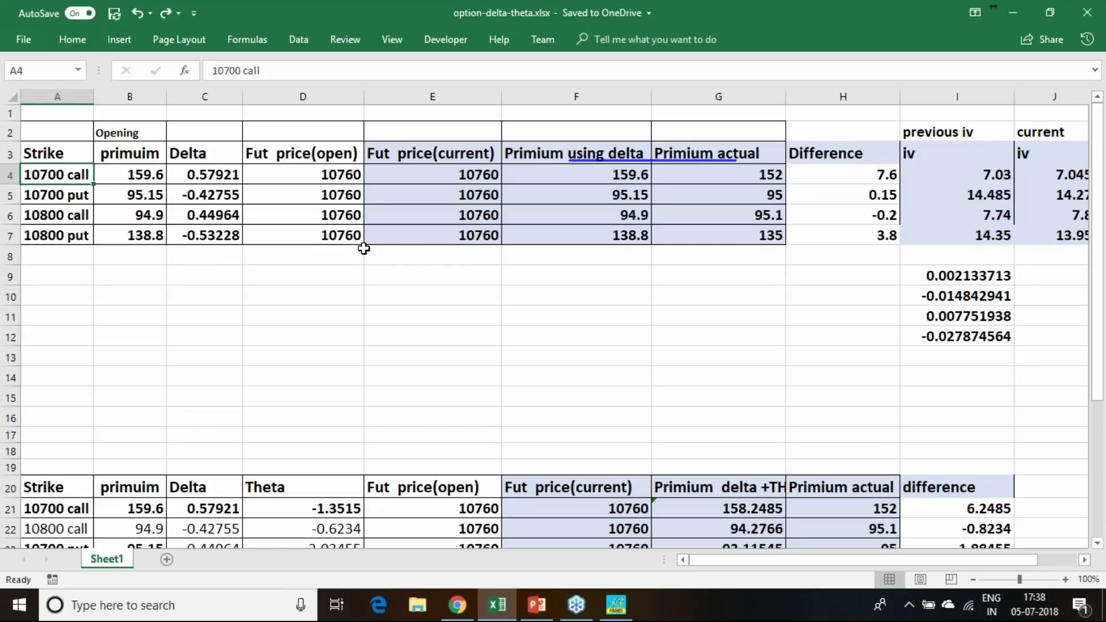
left_click(735, 318)
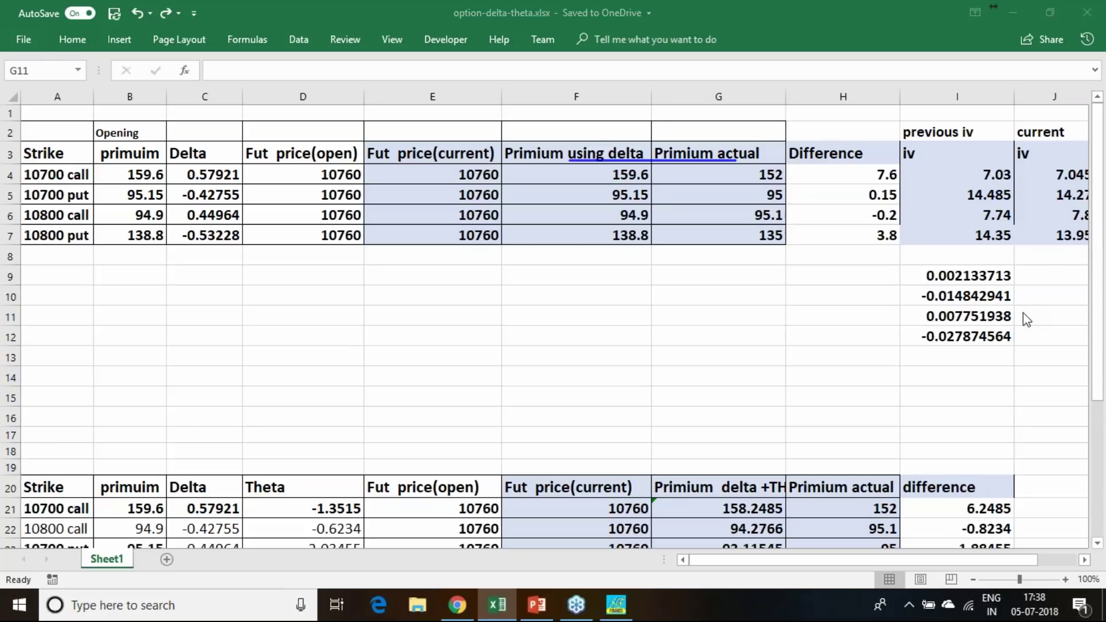
left_click(761, 175)
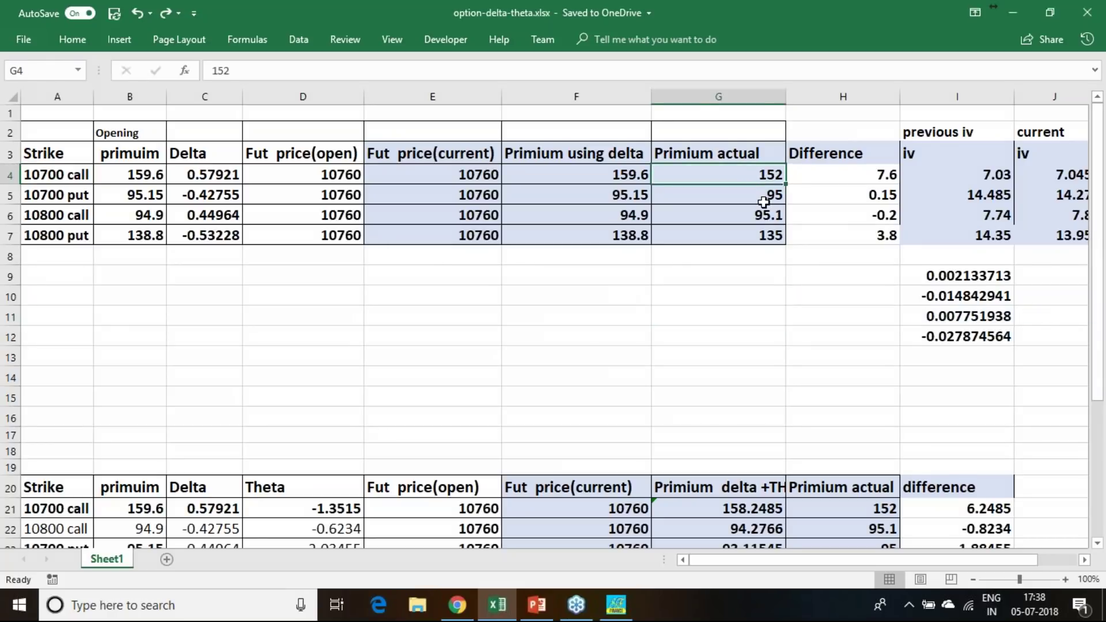
left_click(771, 200)
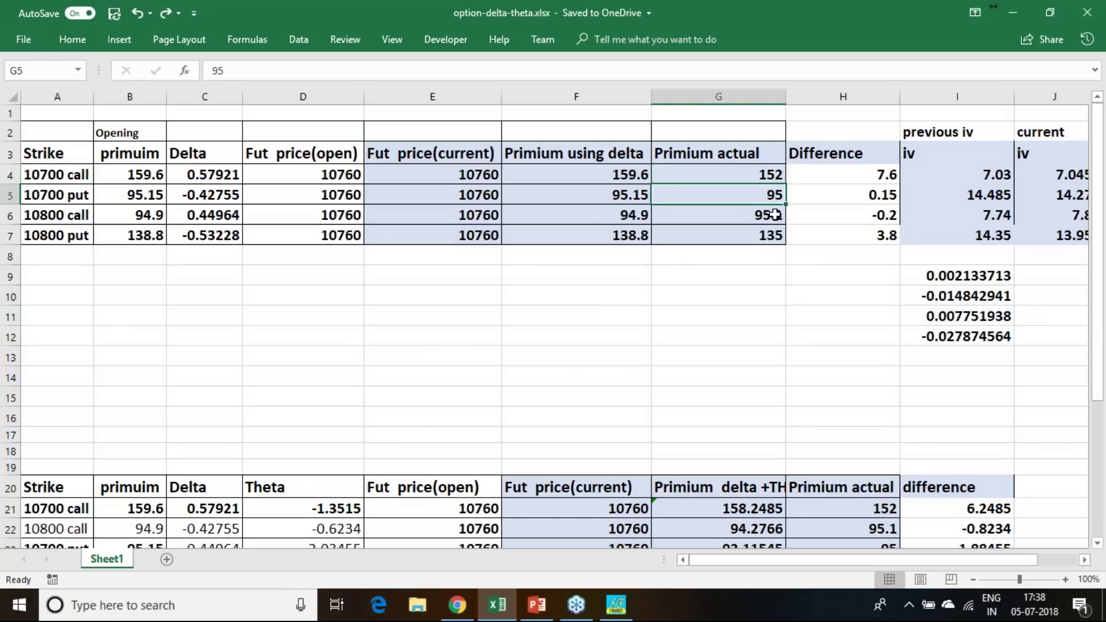
left_click(774, 217)
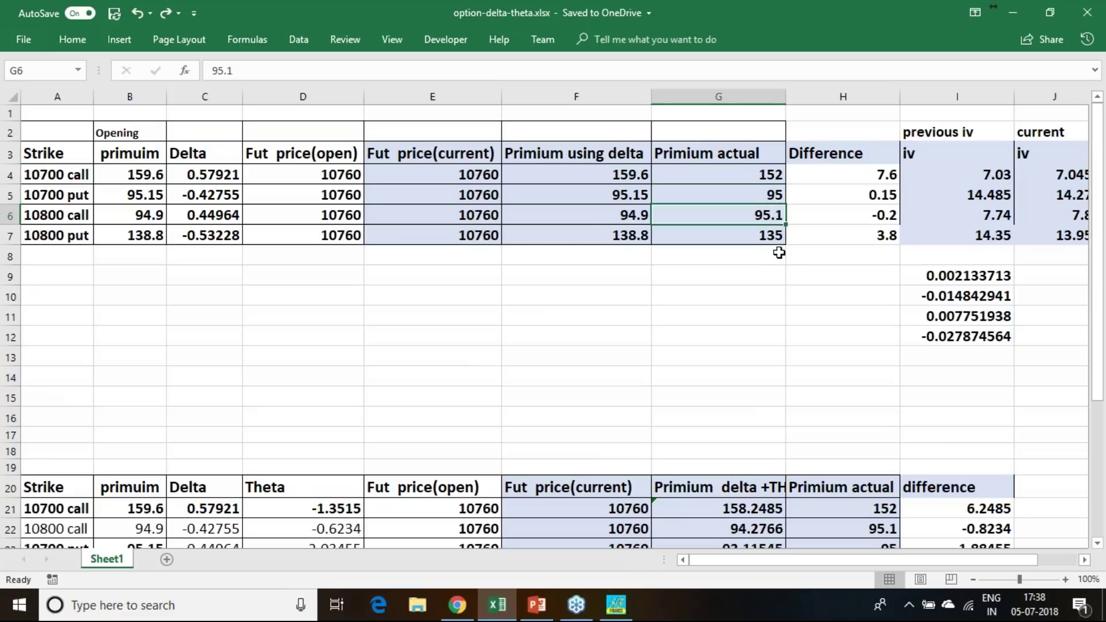
left_click(770, 238)
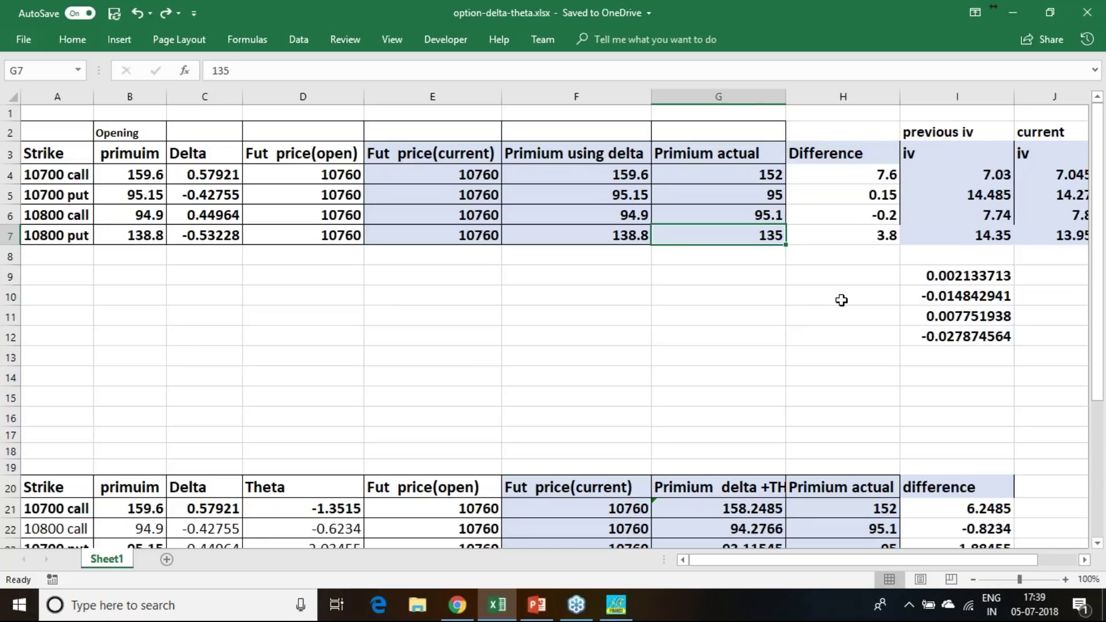
Review the four opening premiums, plus the open and current futures prices of the 10700 call.
left_click(156, 179)
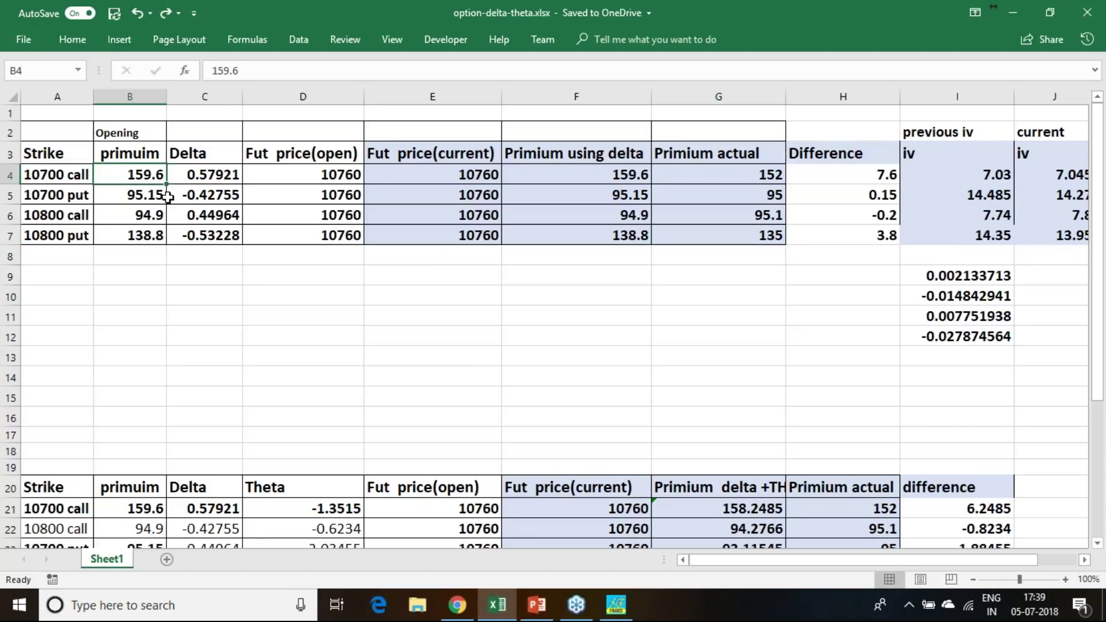
left_click(144, 197)
left_click(155, 218)
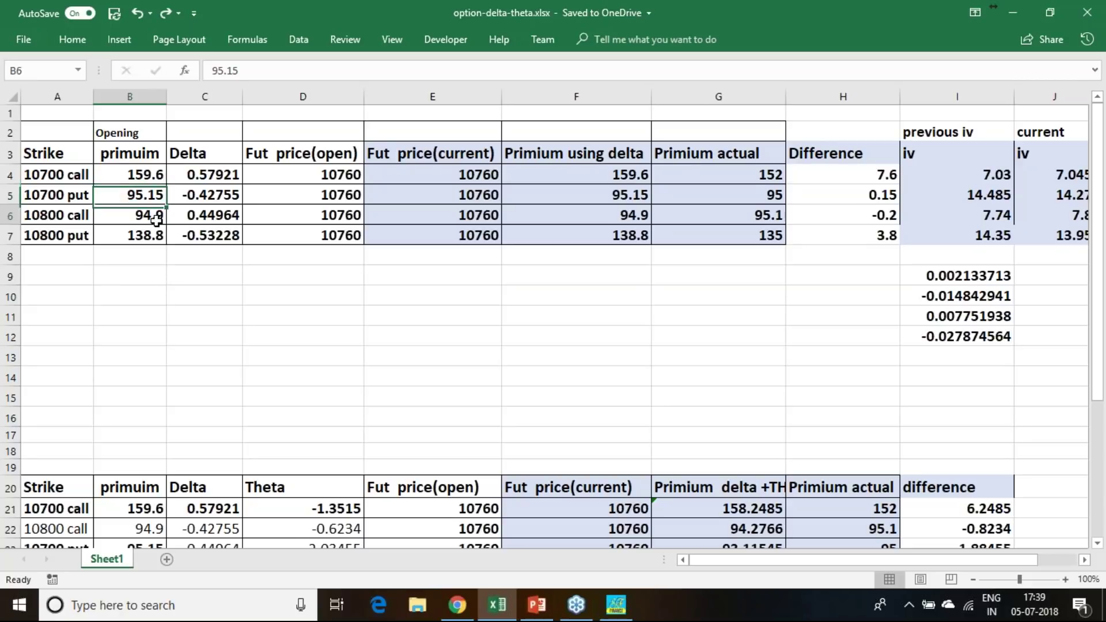
left_click(143, 235)
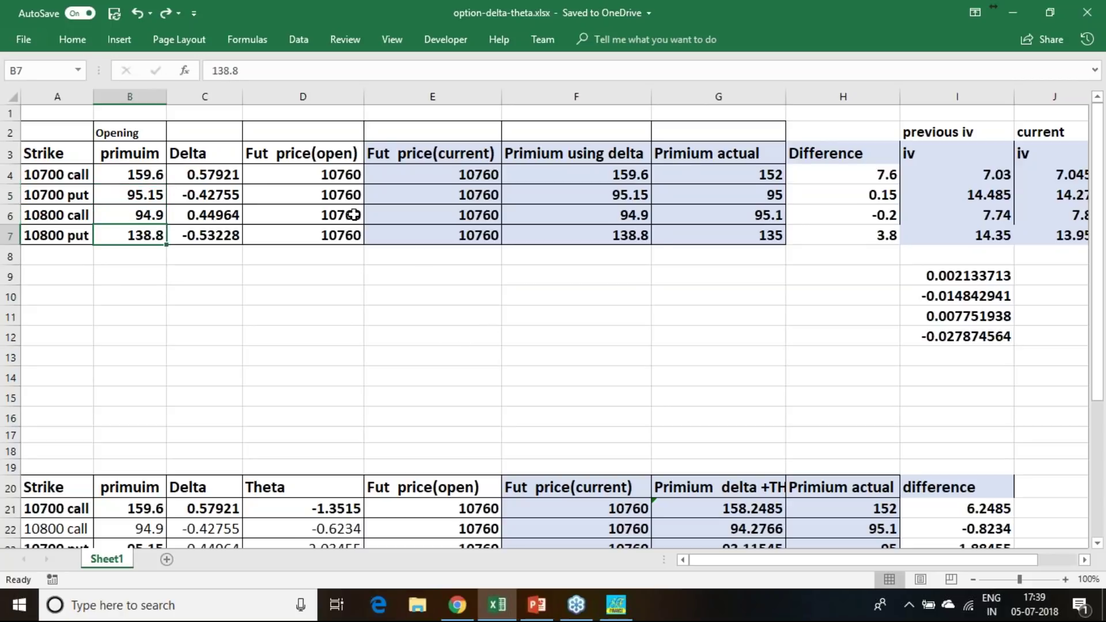
left_click(349, 176)
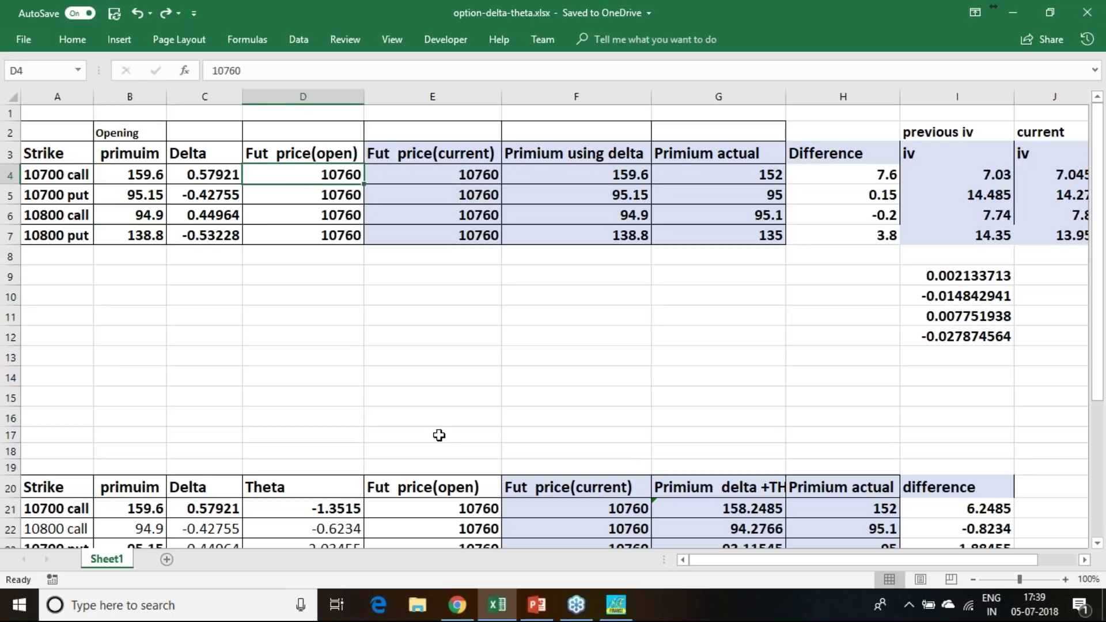
left_click(484, 177)
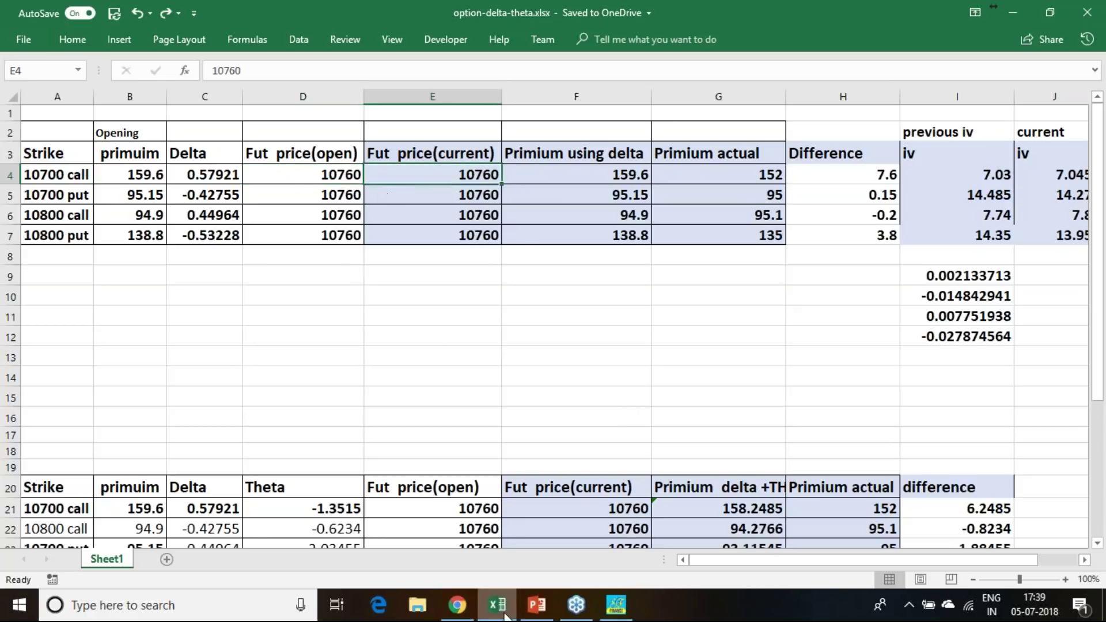
Switch to Chrome and open nseindia.com in a new tab.
left_click(460, 606)
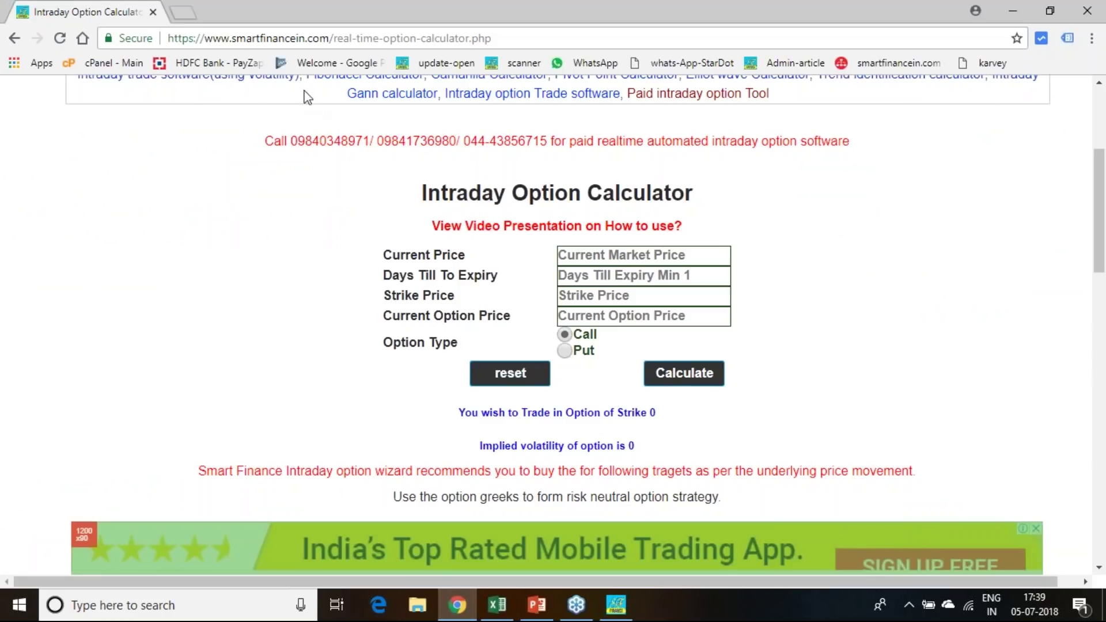
left_click(184, 10)
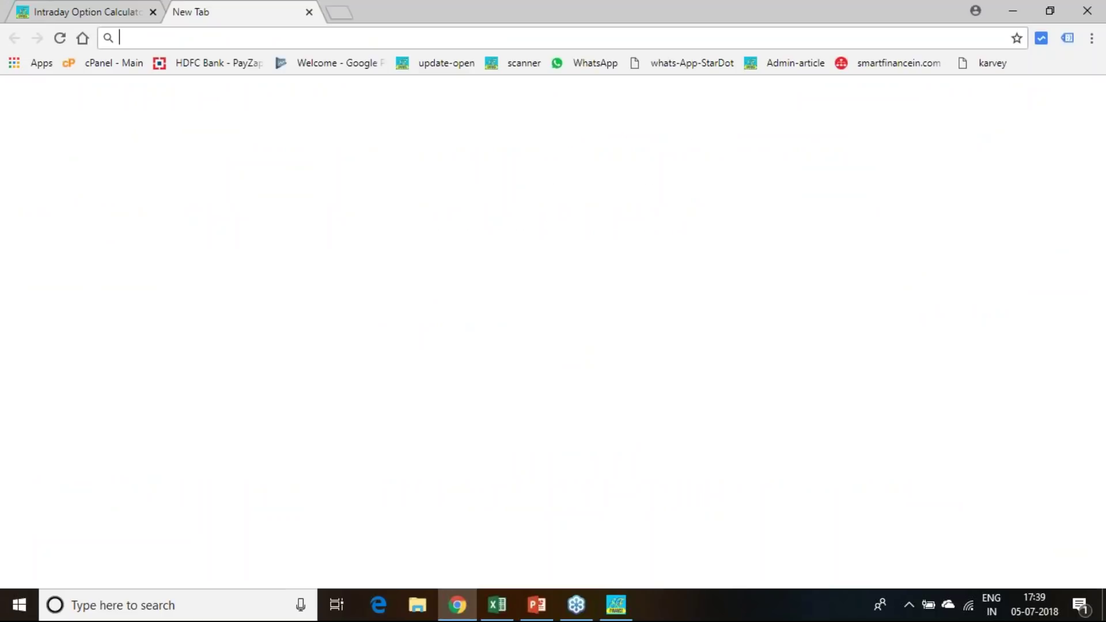
type("nseindia")
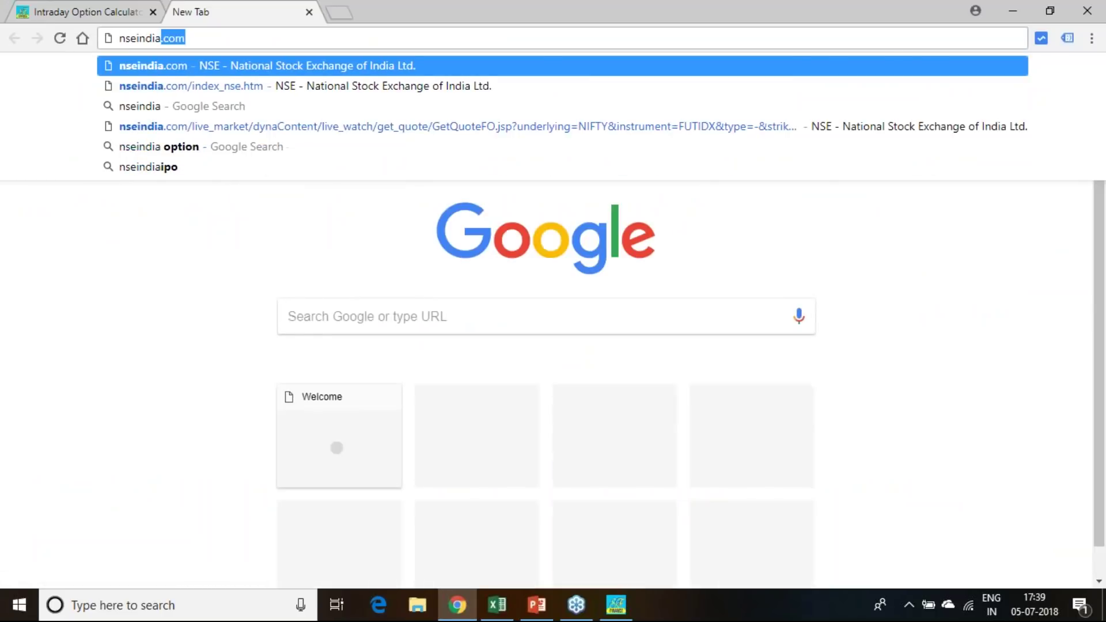
key("Return")
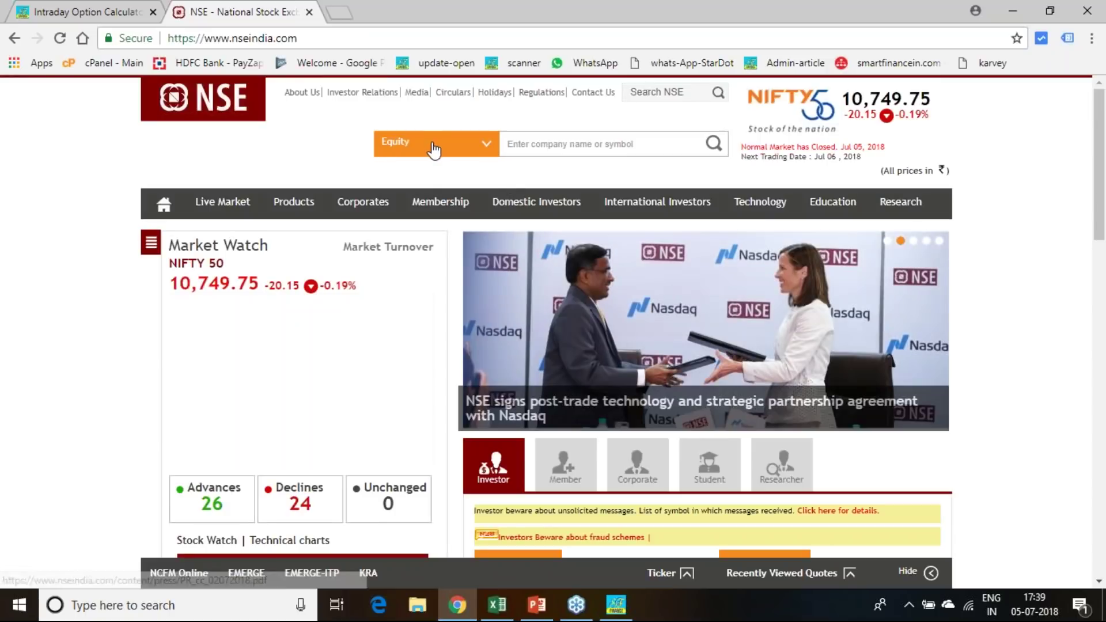
Look up the NIFTY futures quote under Equity Derivatives on the NSE site.
left_click(433, 150)
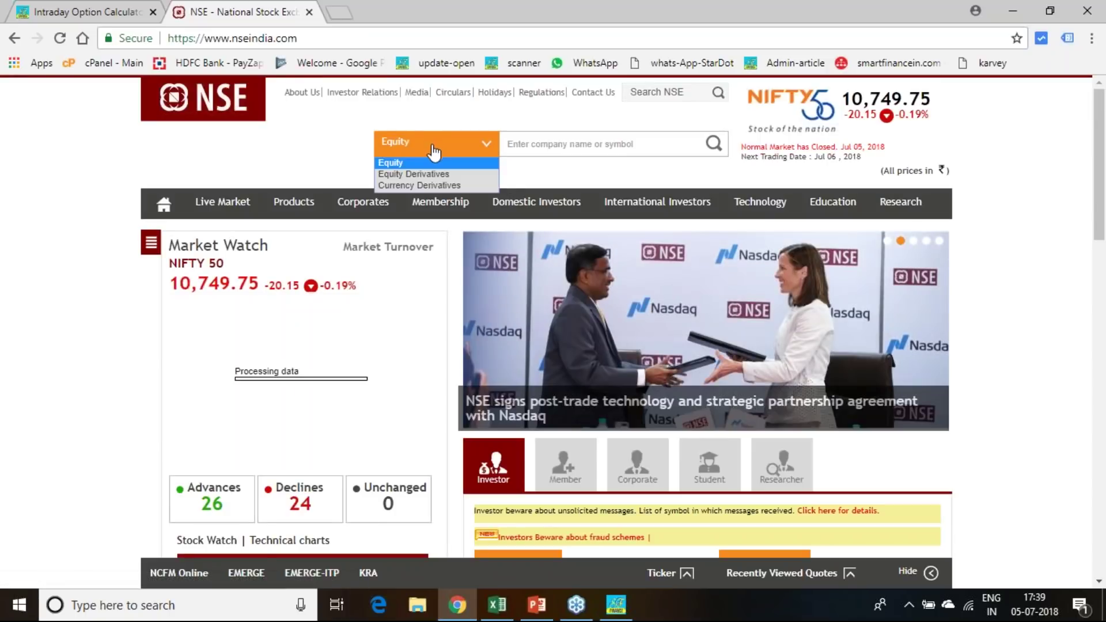
left_click(415, 174)
left_click(559, 150)
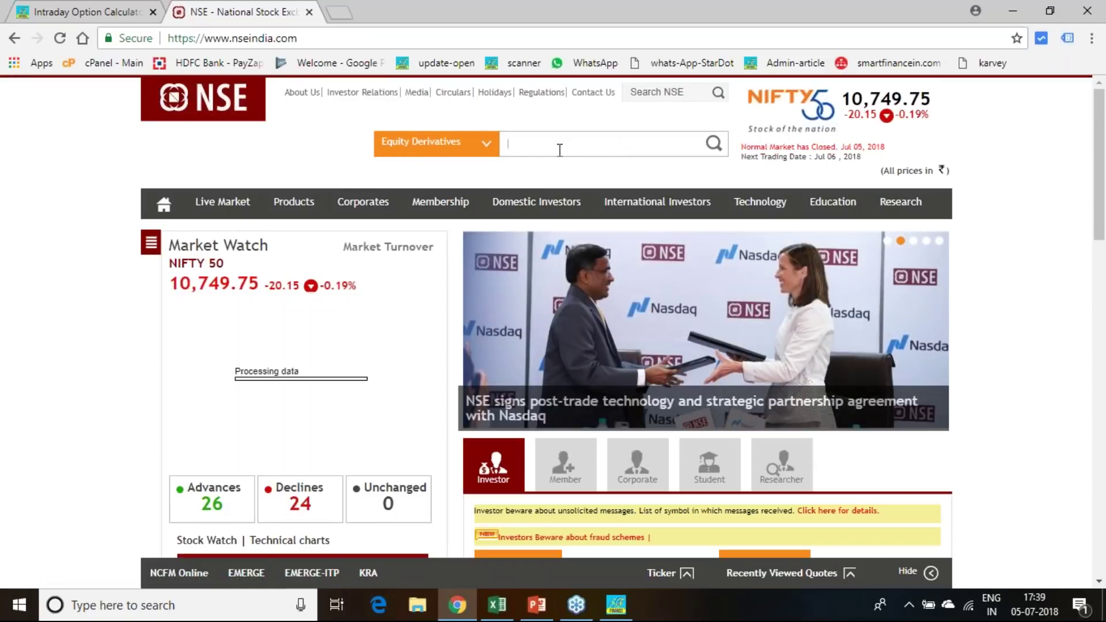
type("nifty")
left_click(708, 172)
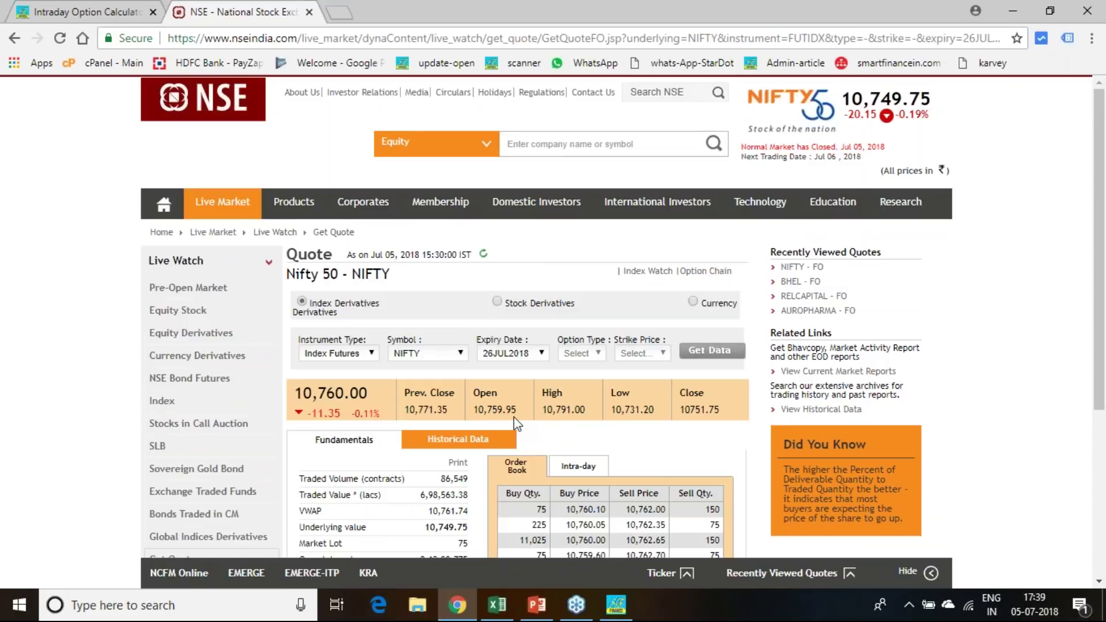
Highlight the NIFTY futures' high and last traded price, and compare with the opening futures price in the Excel sheet.
left_click_drag(577, 413, 545, 417)
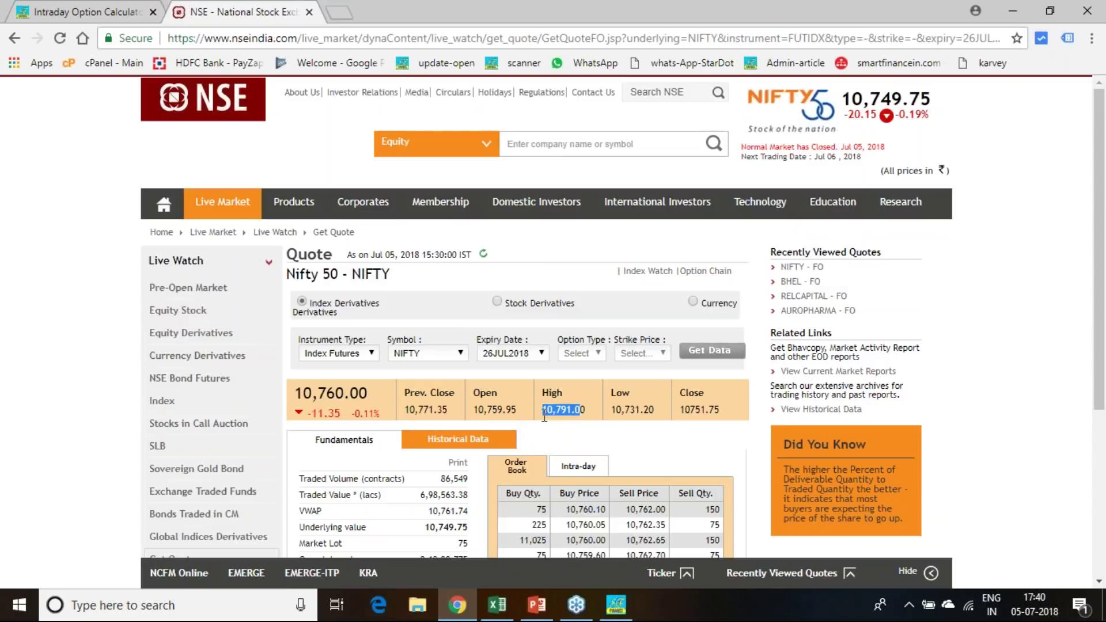
left_click_drag(369, 394, 298, 394)
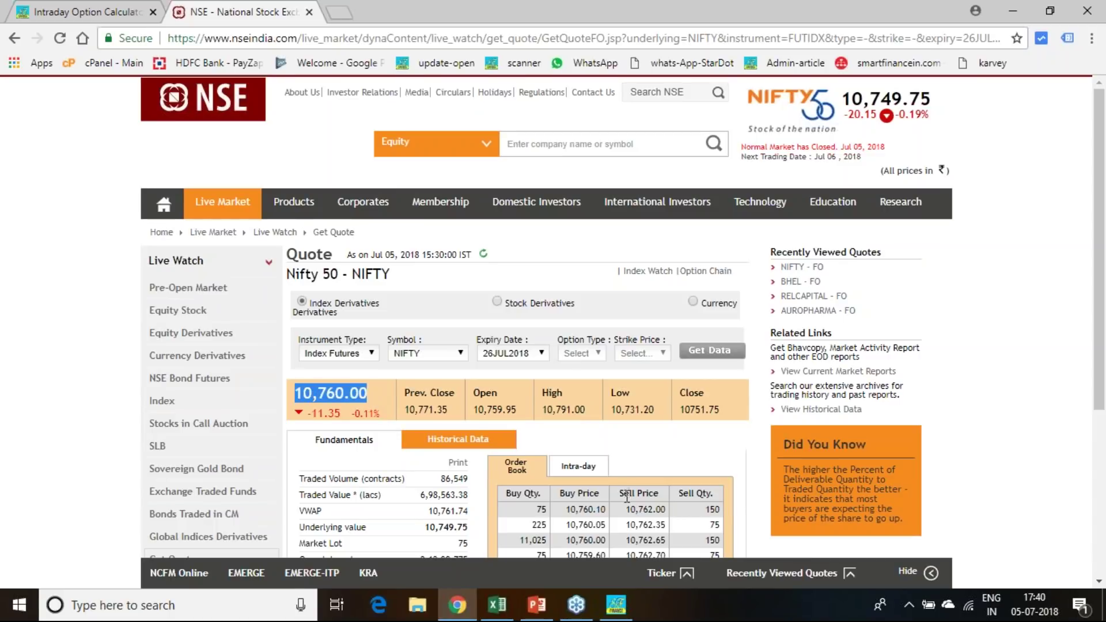
left_click(457, 609)
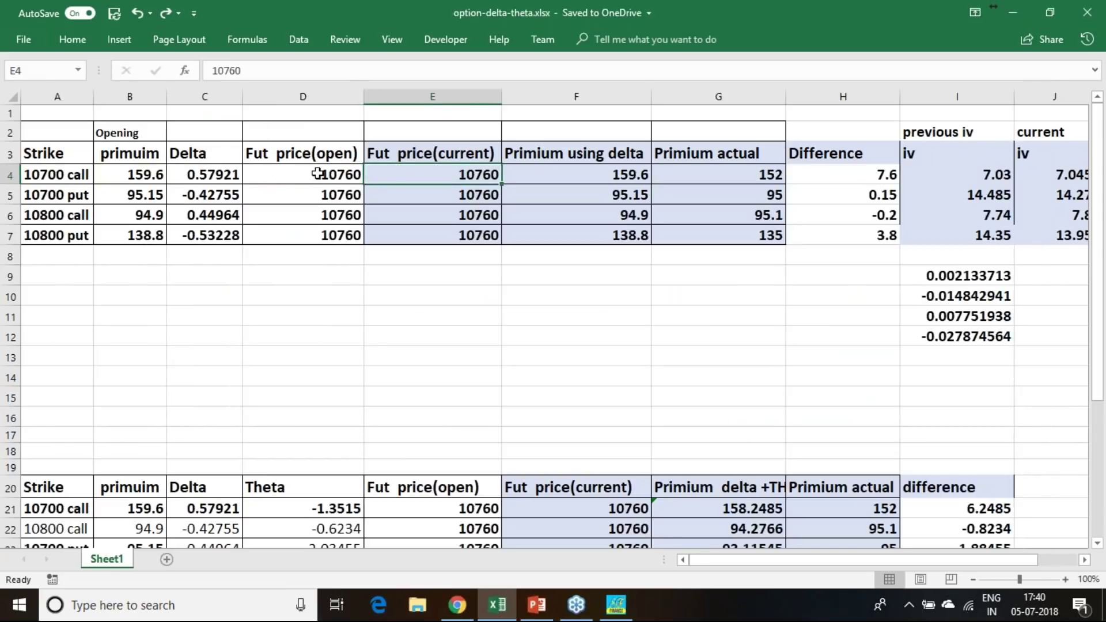
left_click(321, 177)
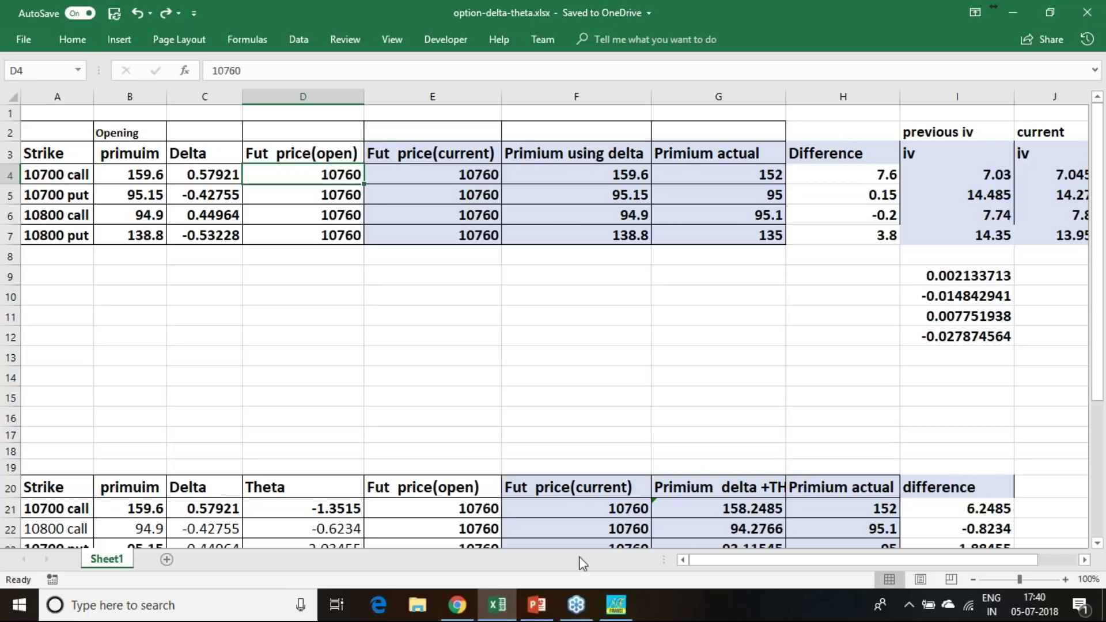
In the Intraday Option Calculator in Chrome, set the current price to 10760 and the days till expiry to 22.
left_click(457, 605)
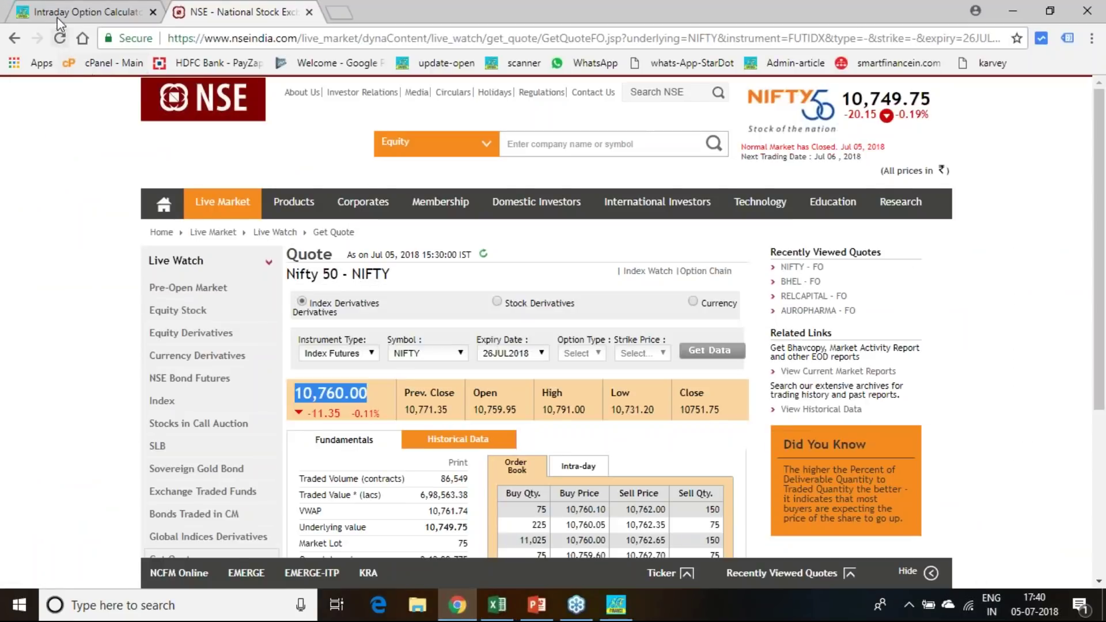
left_click(84, 11)
left_click(576, 255)
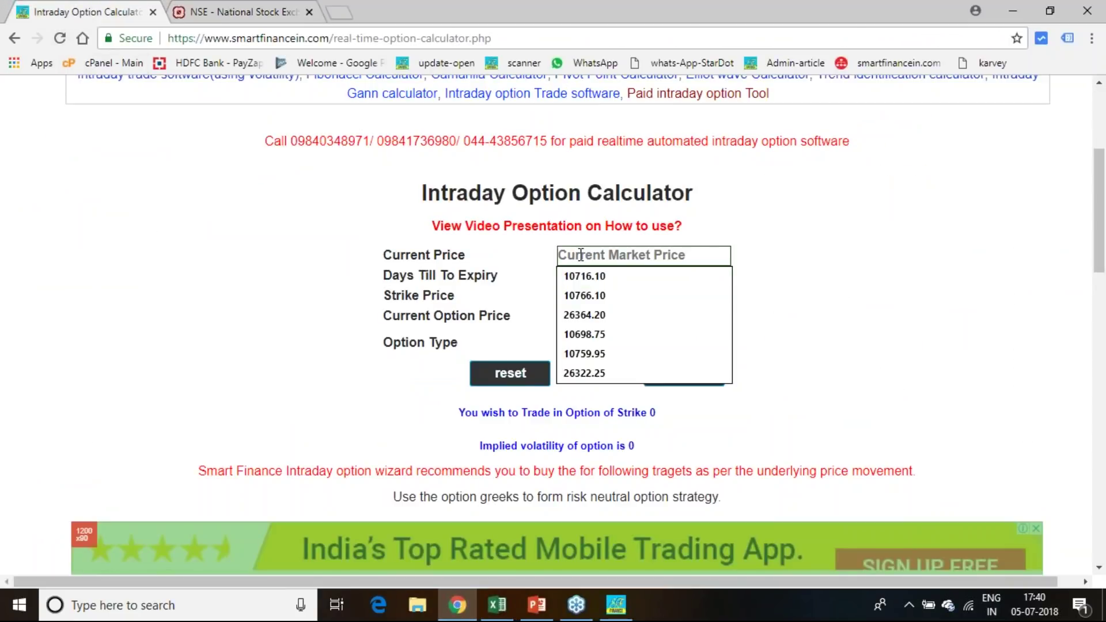
type("10")
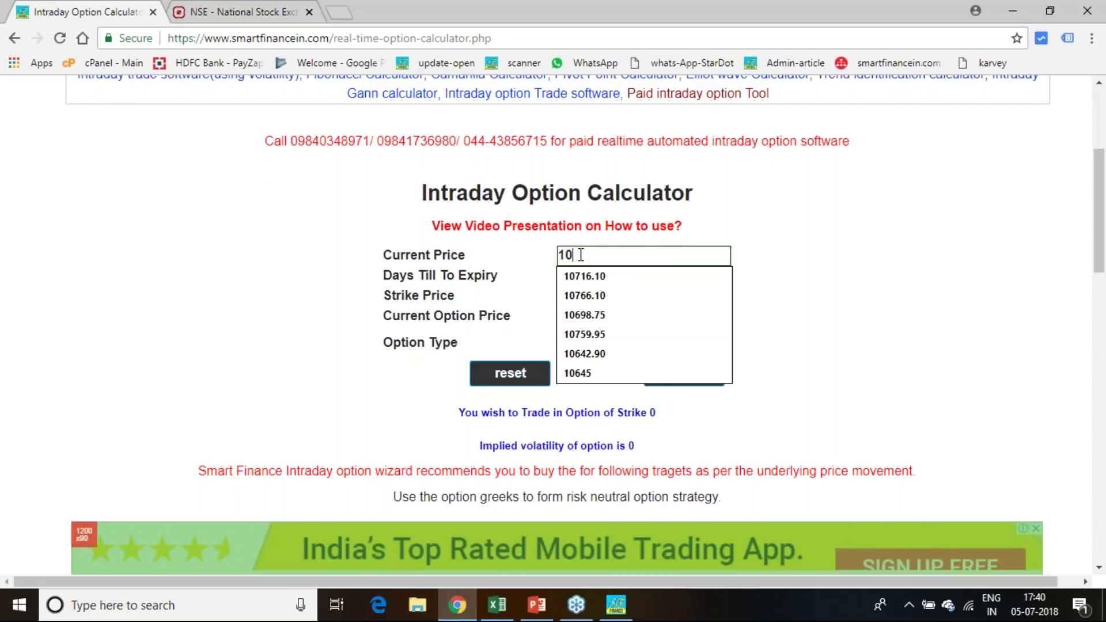
type("760")
left_click(596, 278)
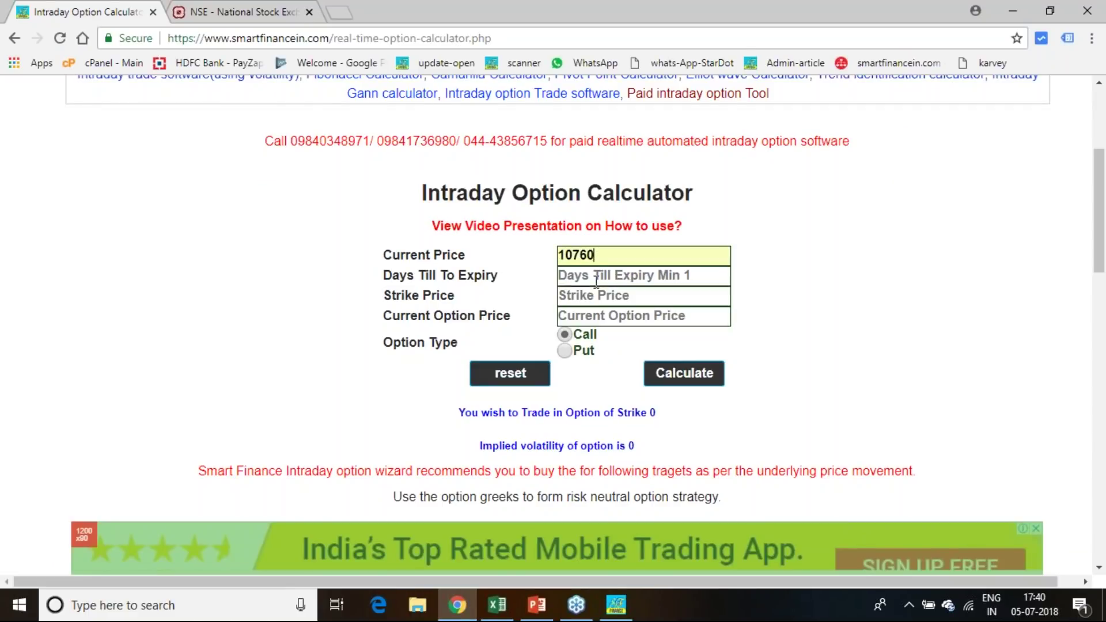
left_click(597, 276)
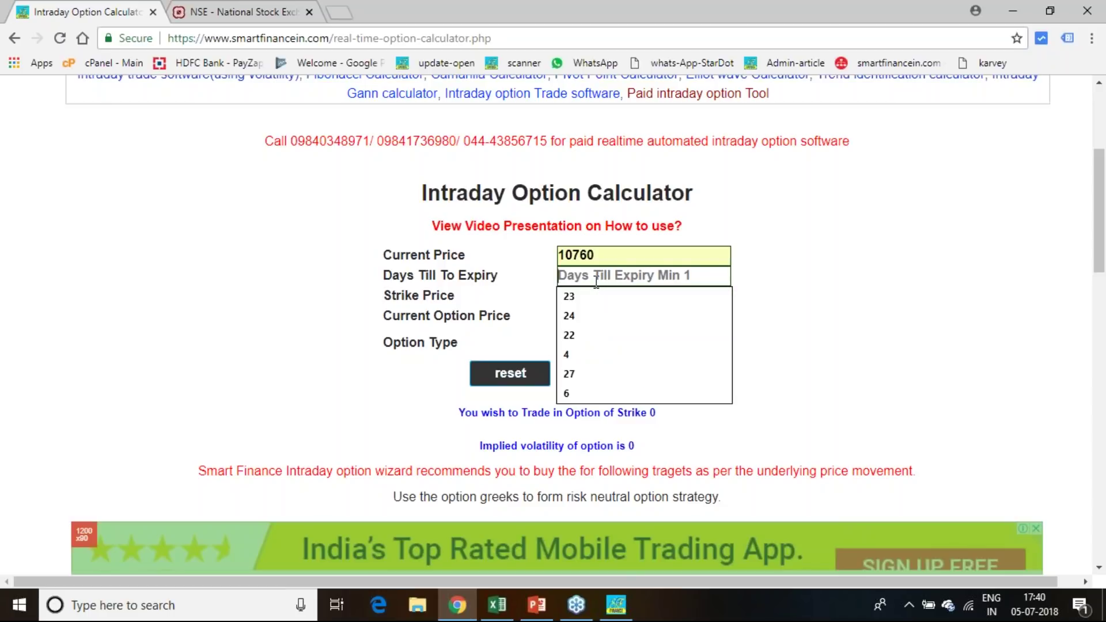
type("22")
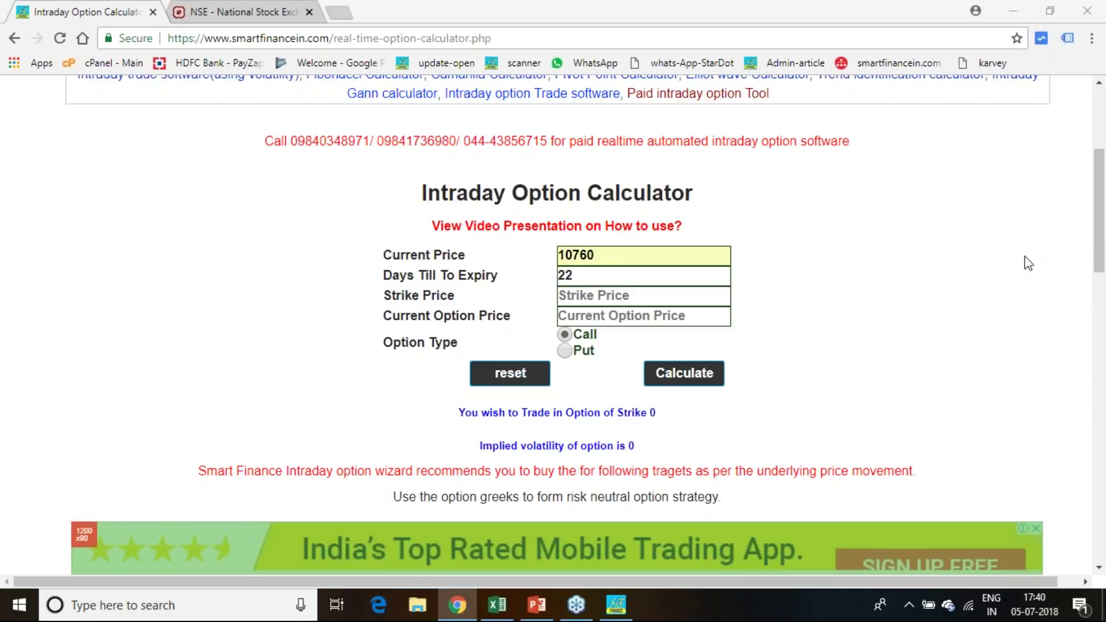
Handwrite the days-to-expiry calculation "26-5 +1" on screen beside the calculator form.
left_click_drag(858, 235, 909, 281)
mouse_move(921, 224)
left_mouse_down()
mouse_move(948, 248)
mouse_move(1010, 251)
mouse_move(1039, 225)
left_mouse_up()
left_click(915, 327)
left_click_drag(915, 327, 972, 321)
left_click_drag(952, 304, 960, 348)
left_click_drag(986, 306, 996, 329)
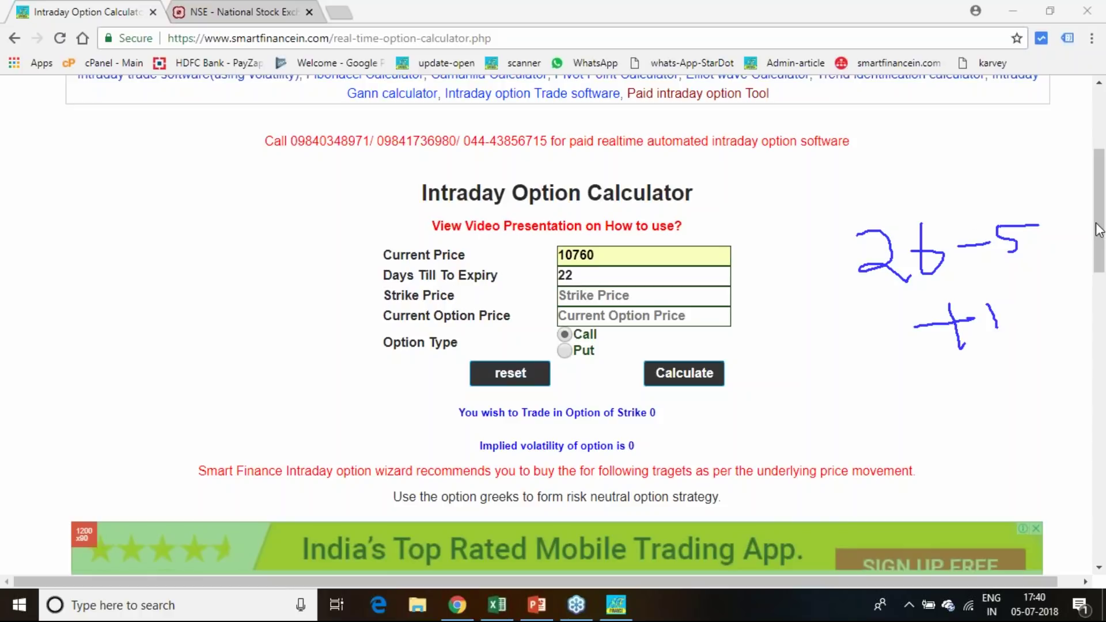
Set the calculator's strike price to 10700 and check the 10700 call's opening premium in the Excel sheet.
left_click(607, 299)
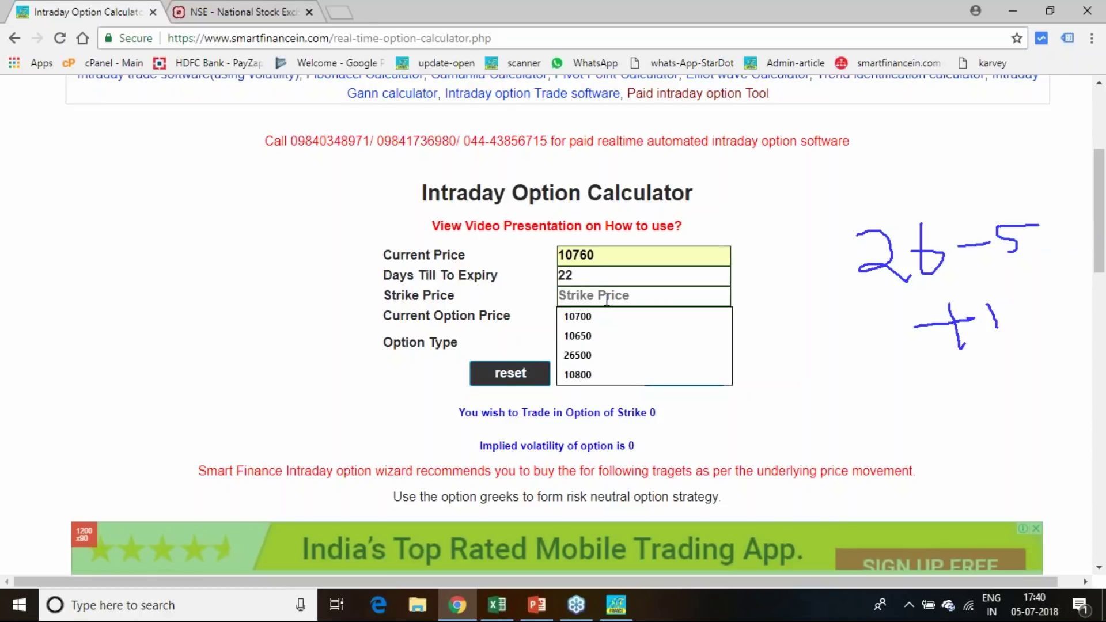
type("10700")
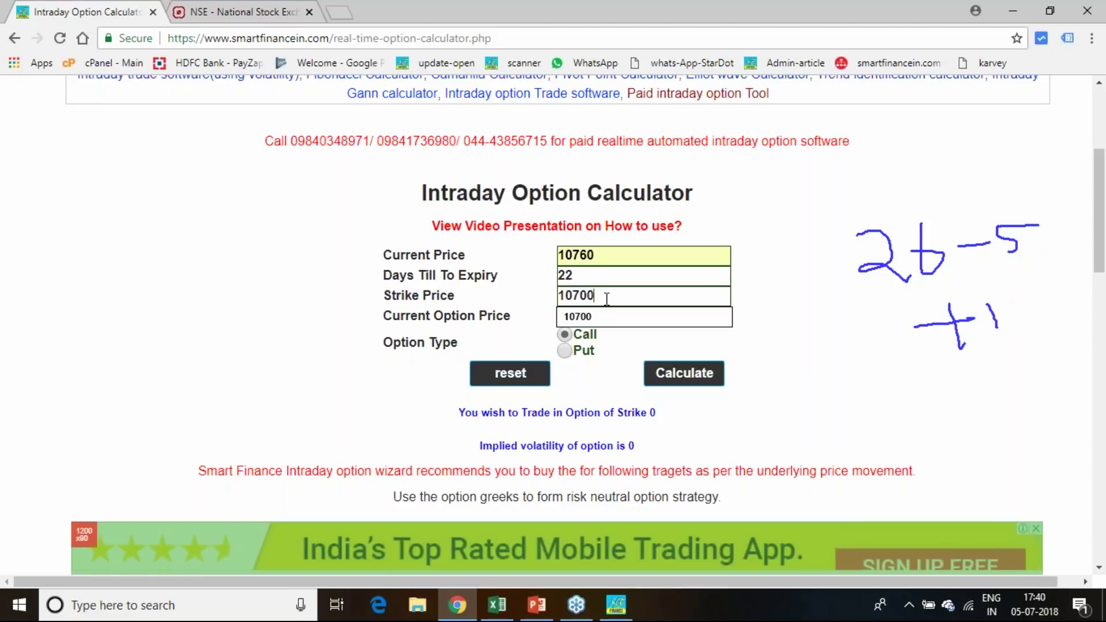
left_click(499, 606)
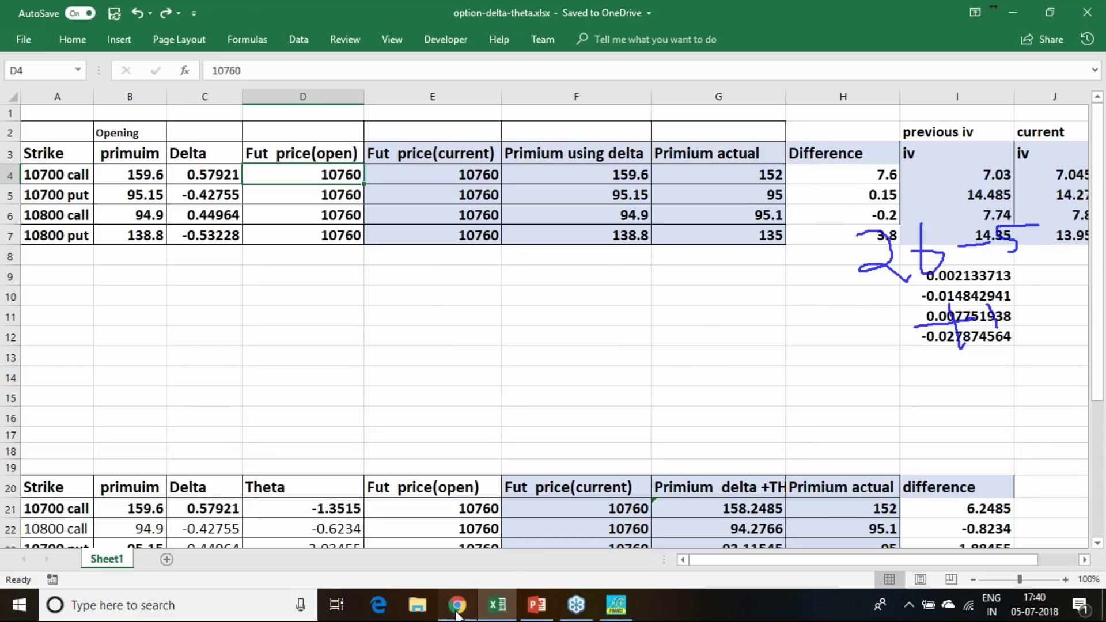
left_click(457, 605)
Bring up the NIFTY option chain on the NSE site and open the quote of the 10700 call expiring 26JUL2018.
left_click(229, 12)
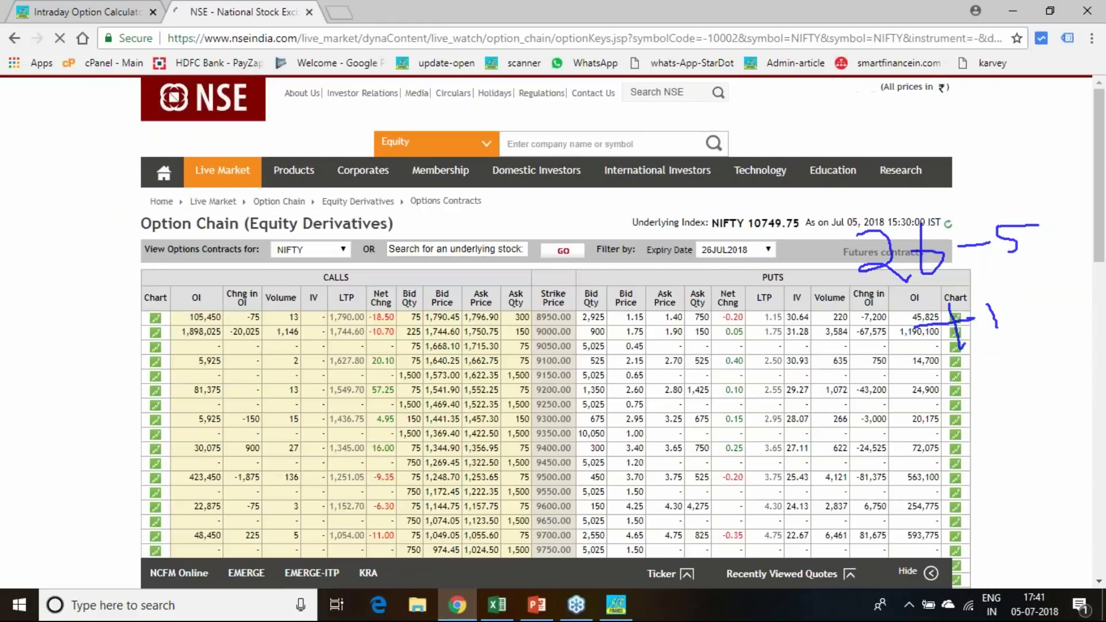
scroll(556, 329, "down", 3)
scroll(553, 421, "down", 4)
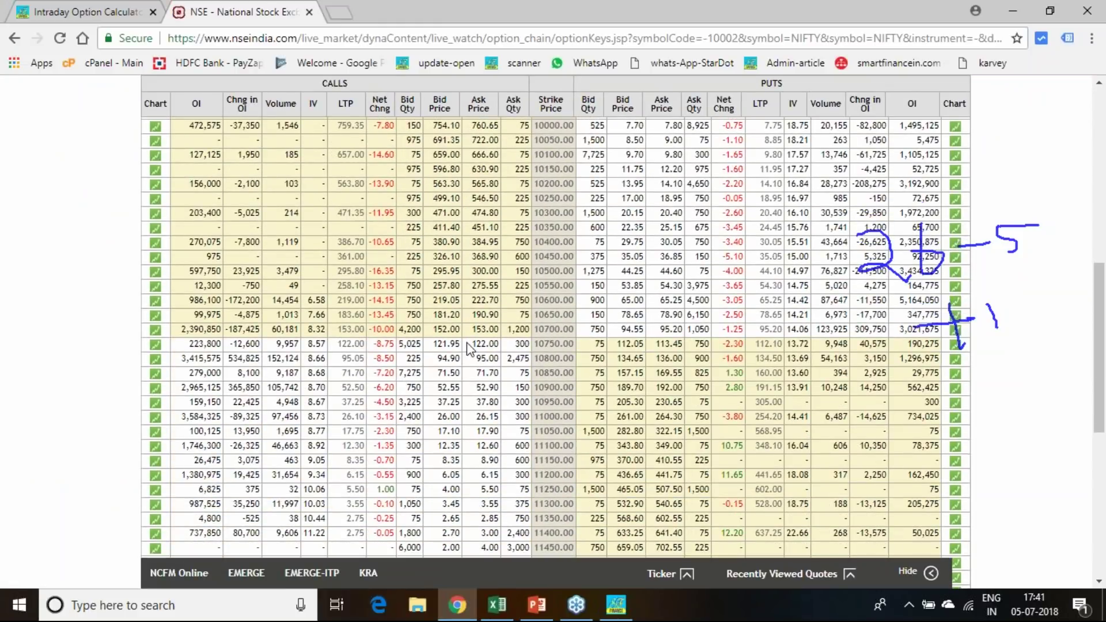
left_click(354, 334)
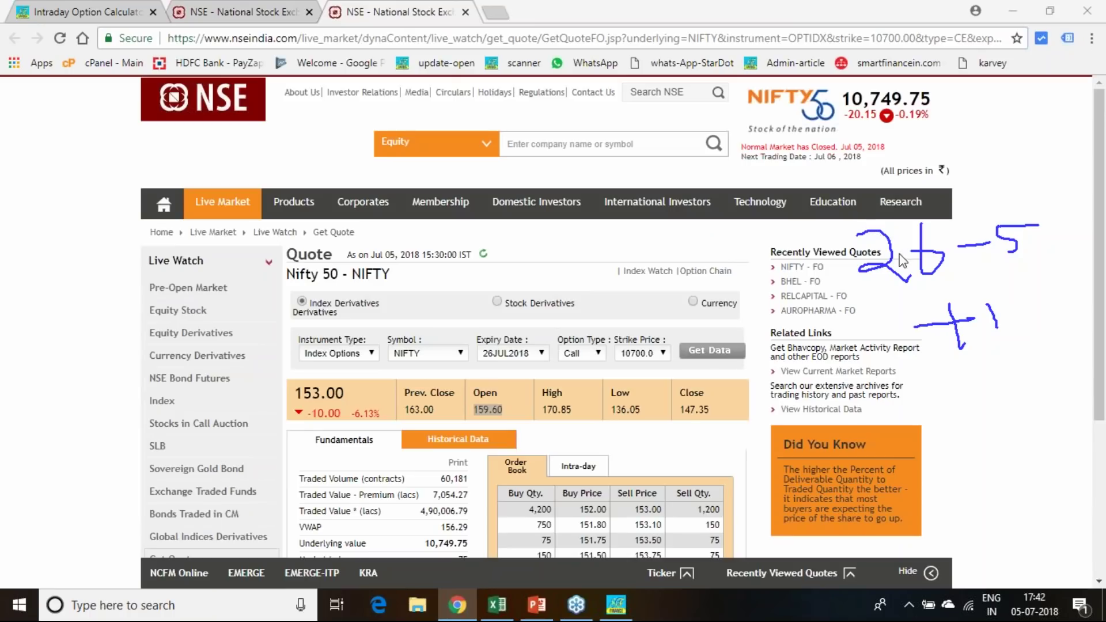
Mark the opening and last prices on the 10700 call quote, and set that call's actual premium in the Excel sheet to 153.
mouse_move(525, 398)
left_mouse_down()
mouse_move(518, 415)
mouse_move(478, 412)
mouse_move(519, 381)
mouse_move(525, 418)
left_mouse_up()
left_click_drag(353, 382, 378, 372)
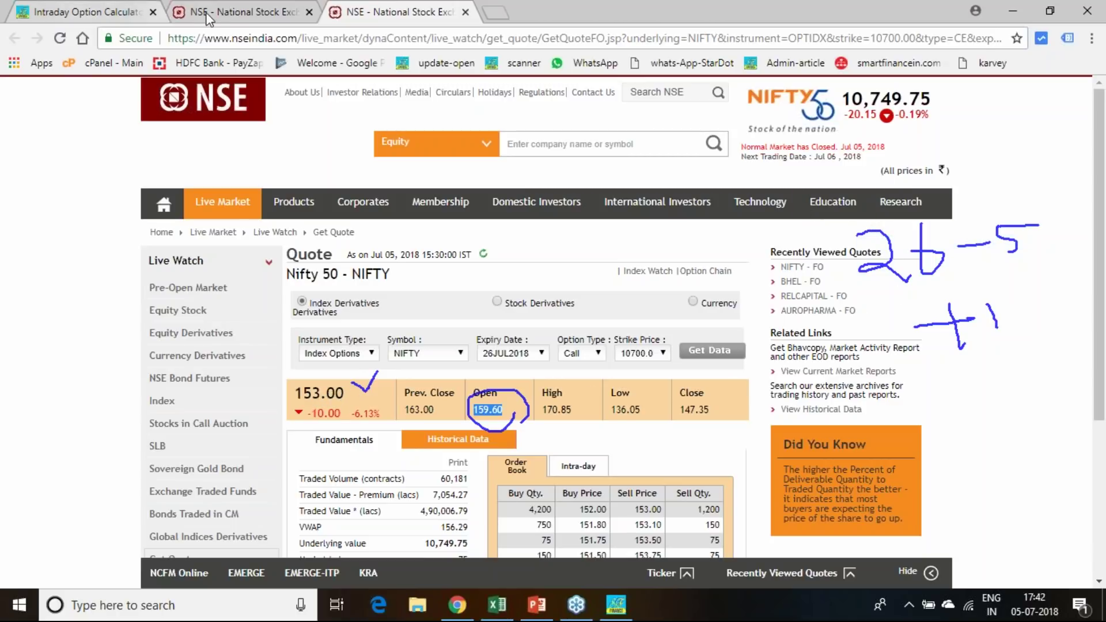
left_click(497, 604)
left_click(766, 176)
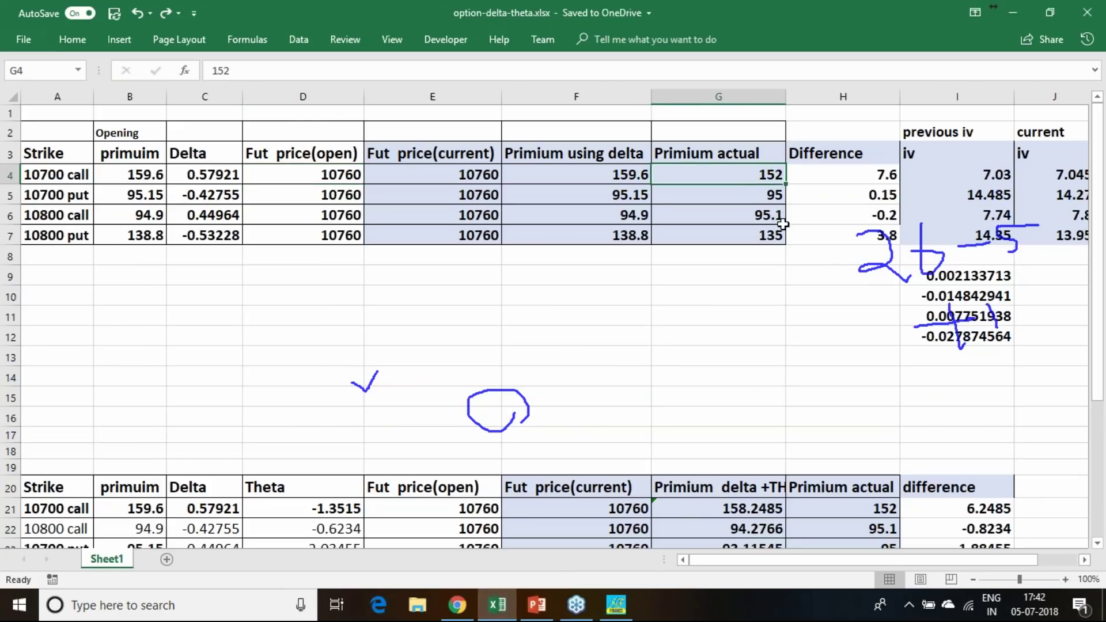
type("153")
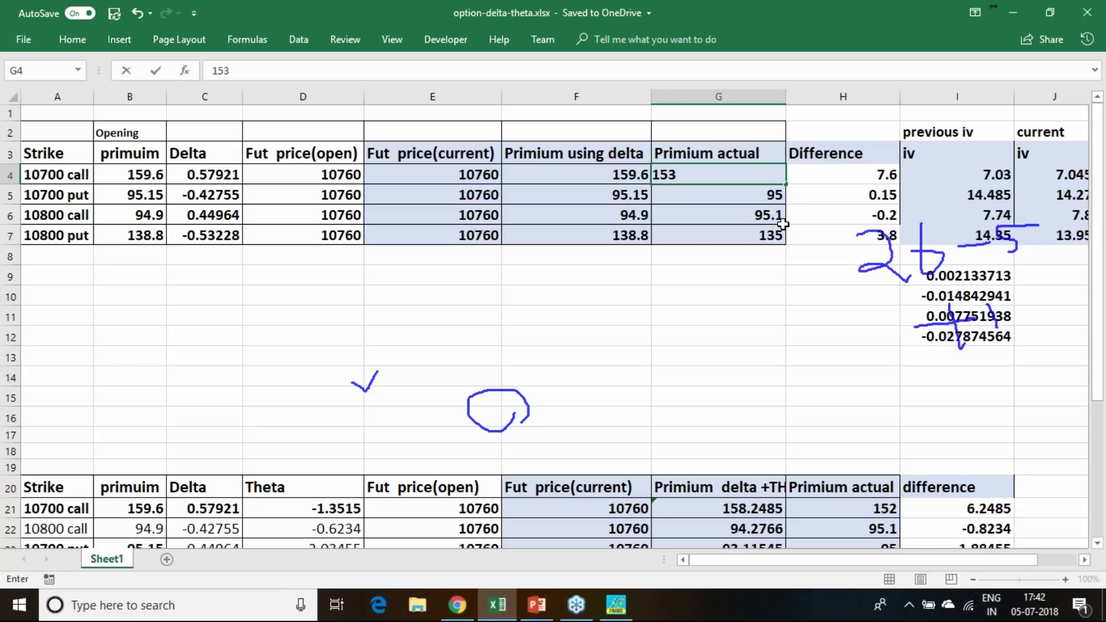
key("Return")
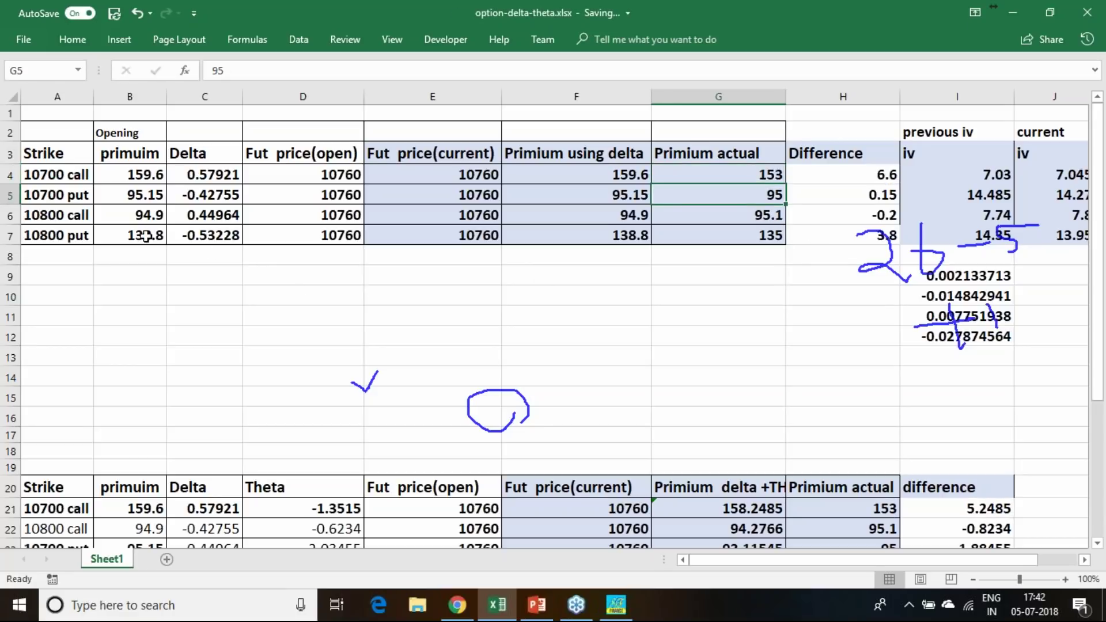
left_click(154, 179)
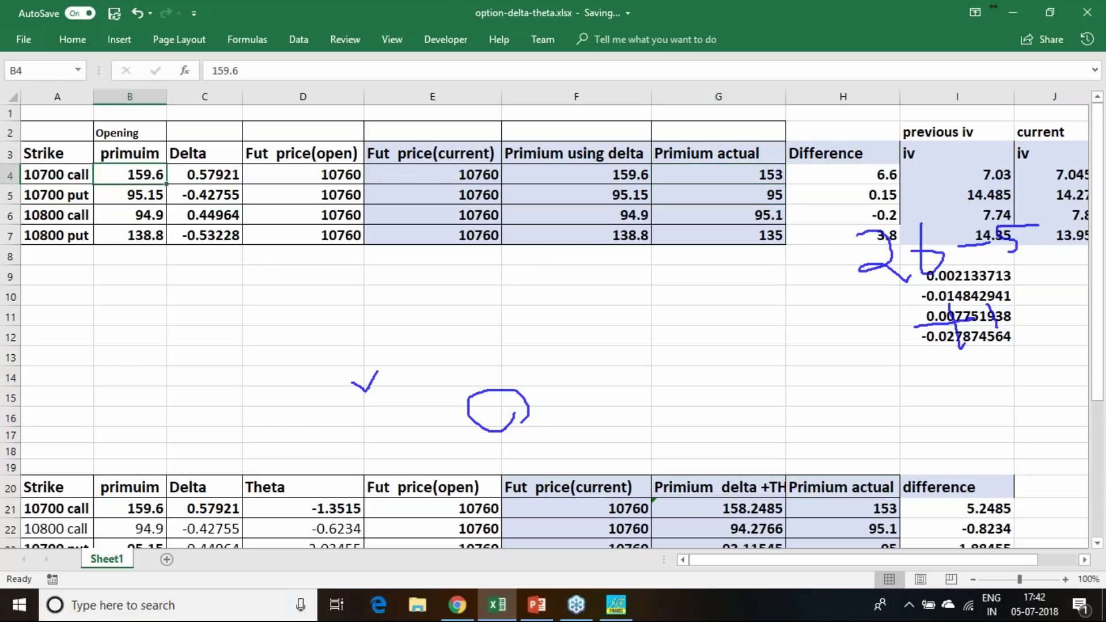
In Chrome, run the Intraday Option Calculator for the 10700 call at an option price of 159.60 and bring up its Option Greeks.
left_click(457, 605)
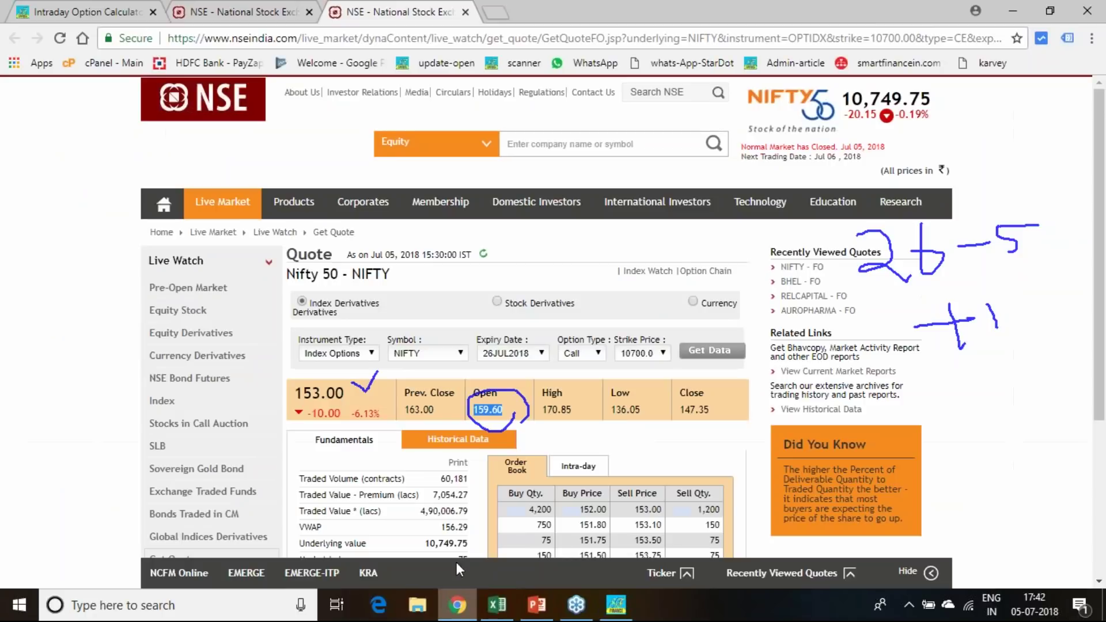
left_click(62, 20)
left_click(680, 381)
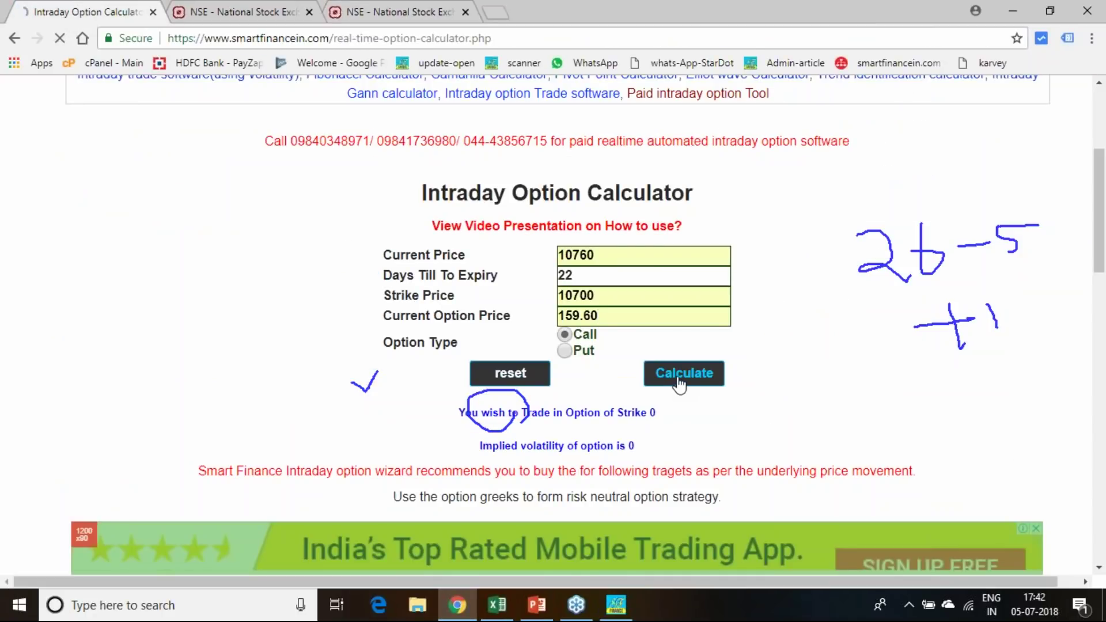
scroll(655, 334, "down", 4)
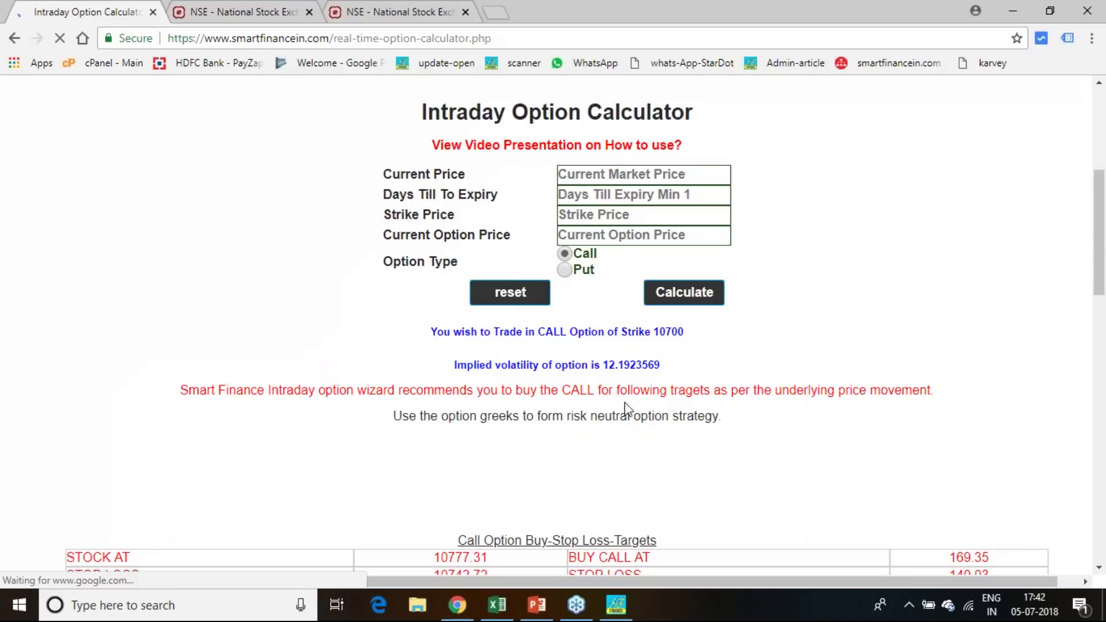
scroll(365, 425, "down", 6)
scroll(365, 423, "down", 10)
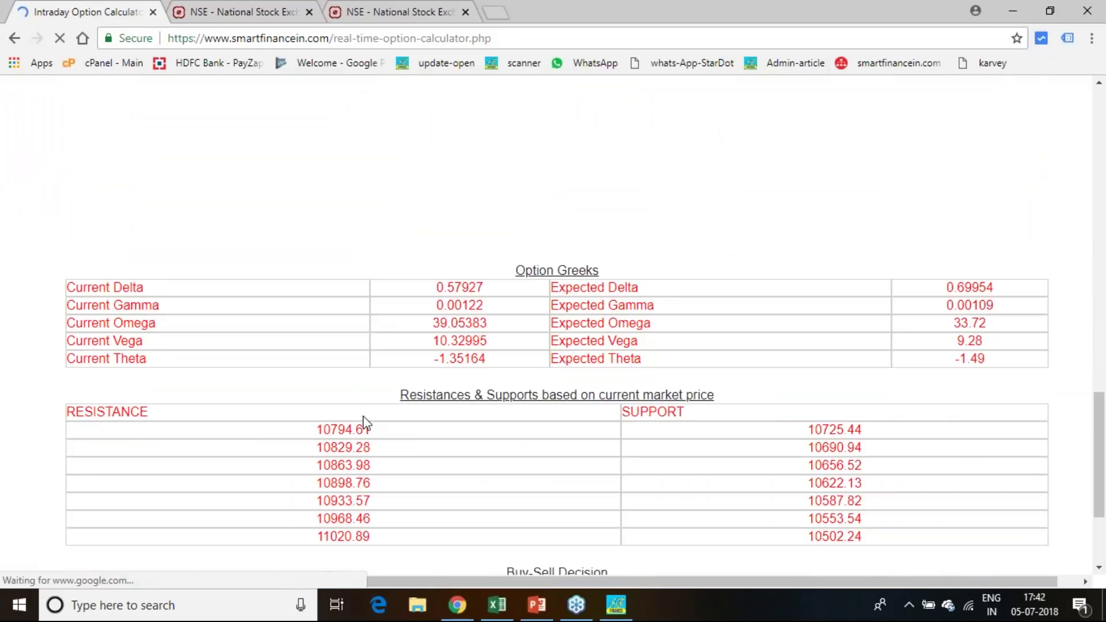
scroll(376, 399, "up", 1)
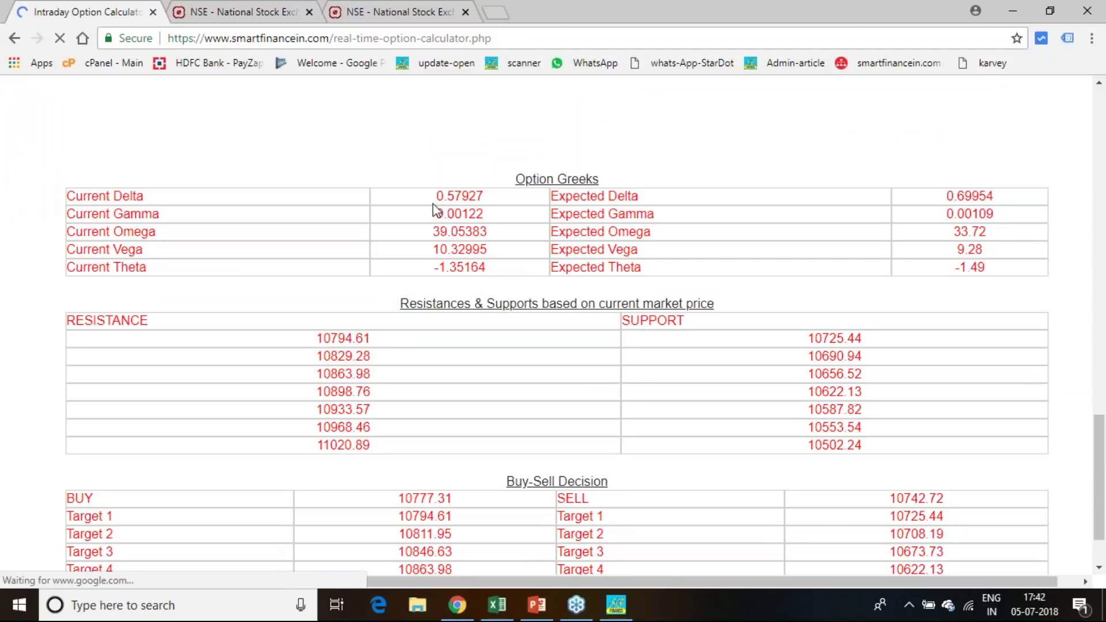
Highlight the current delta and then the current vega in the Option Greeks table.
left_click_drag(436, 207, 484, 206)
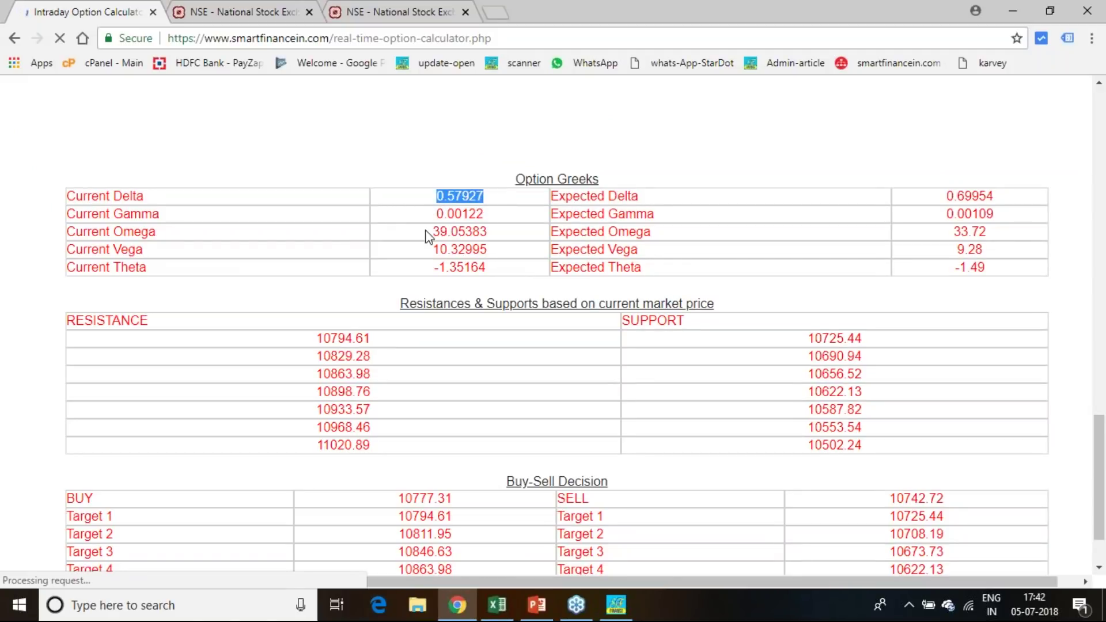
left_click_drag(433, 250, 497, 254)
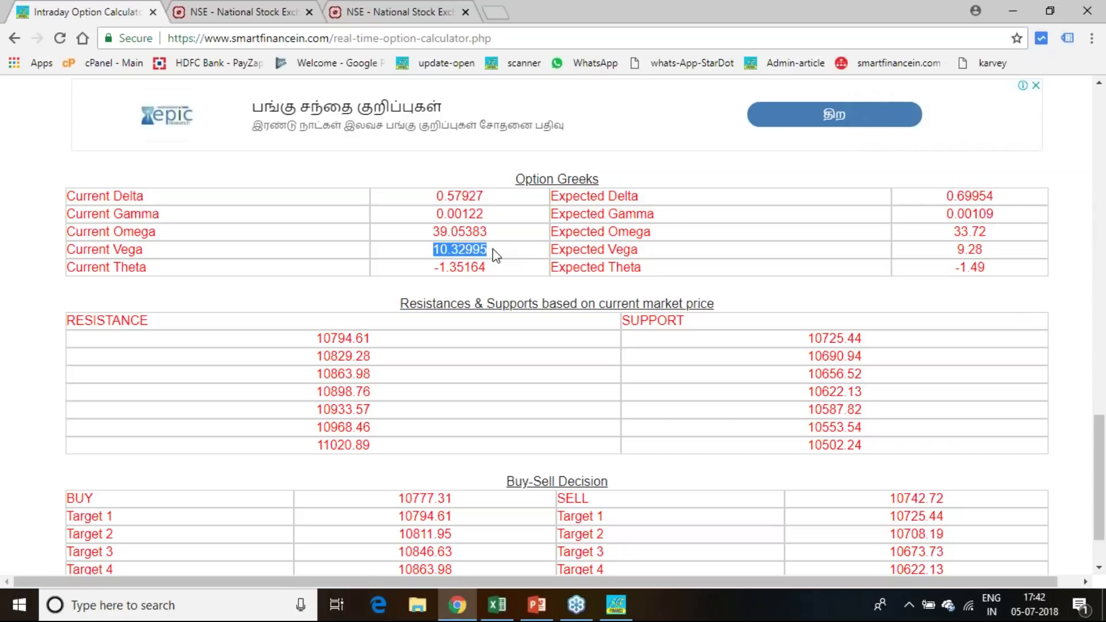
scroll(496, 253, "down", 2)
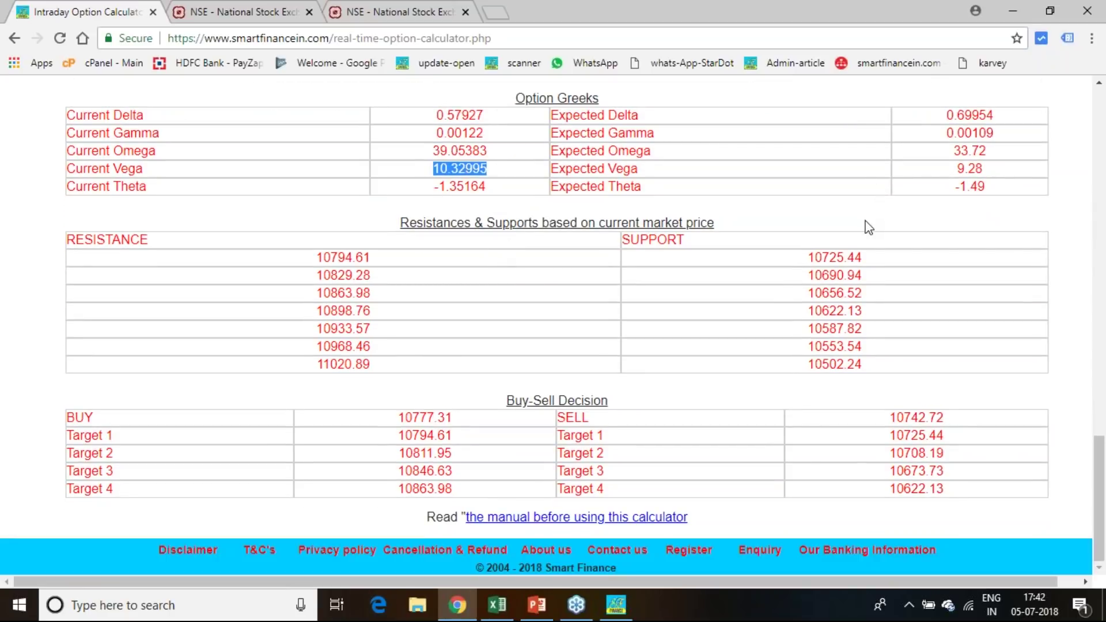
Handwrite a short note beside the current vega and circle the current vega and theta values.
key("ctrl+2")
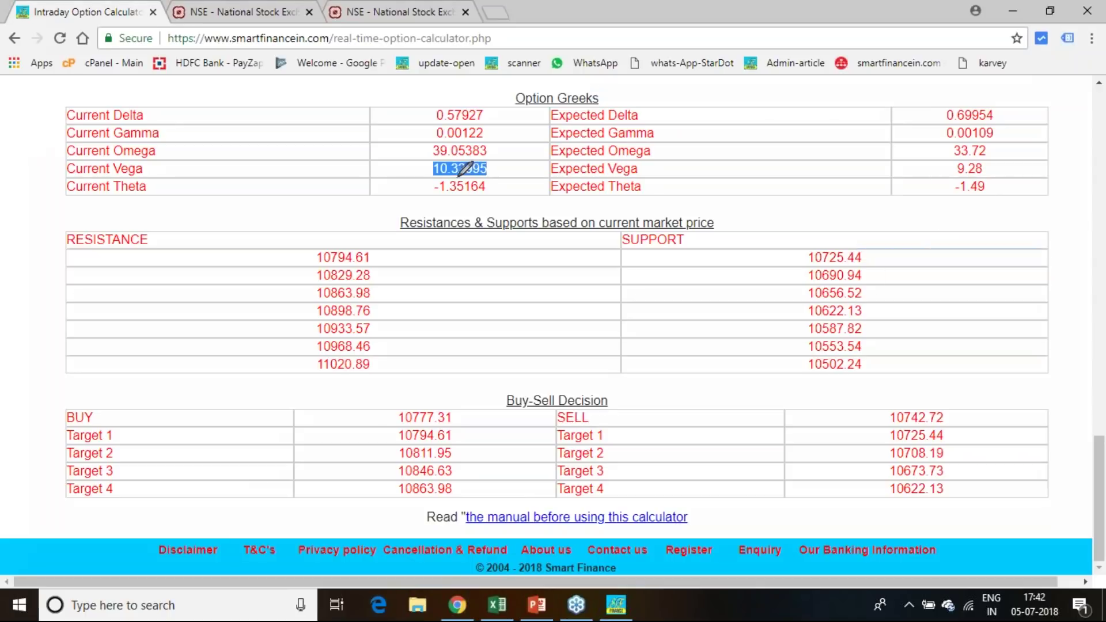
mouse_move(299, 157)
left_mouse_down()
mouse_move(300, 180)
mouse_move(322, 177)
left_mouse_up()
left_click(308, 165)
left_click(327, 172)
mouse_move(488, 196)
left_mouse_down()
mouse_move(479, 203)
mouse_move(499, 151)
mouse_move(497, 195)
left_mouse_up()
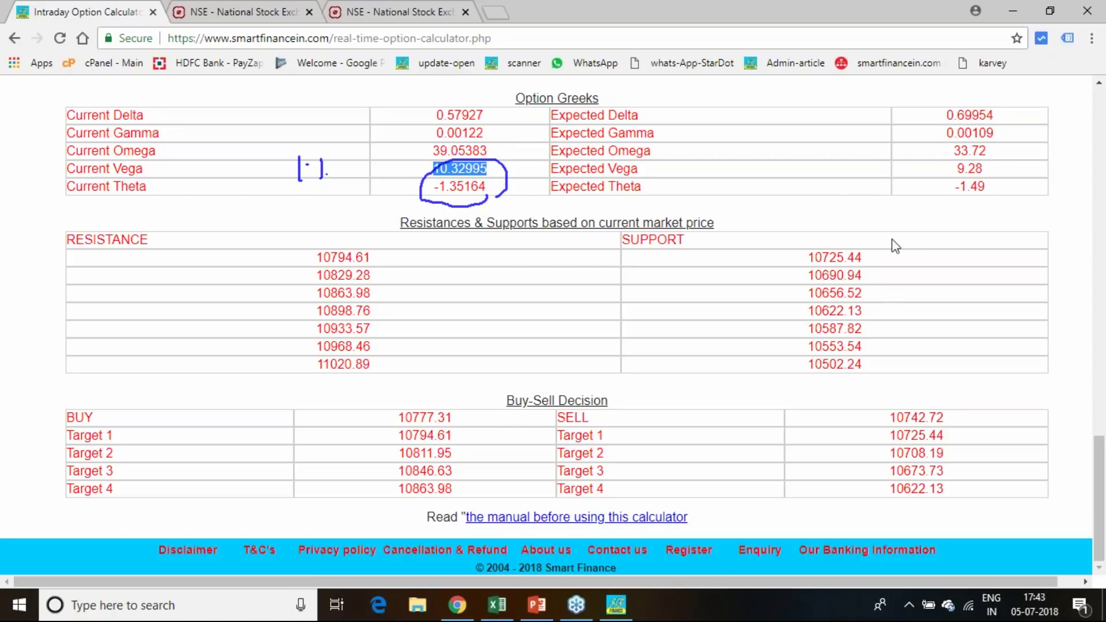
In Excel, compare the 10700 call's delta, theta and vega entries across the three premium tables.
left_click(498, 610)
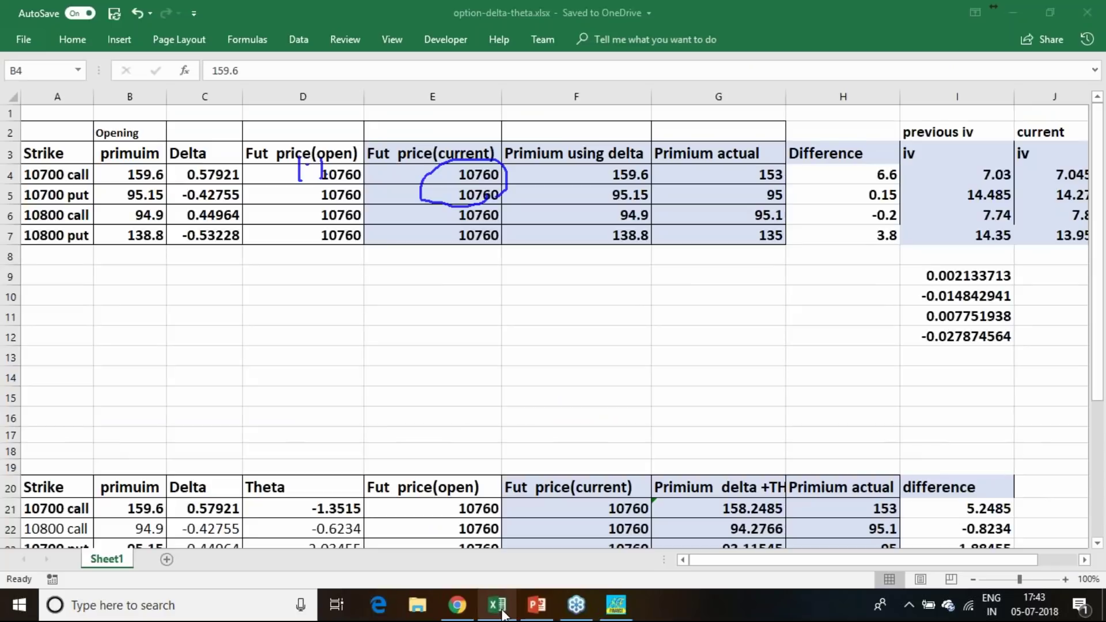
left_click(230, 182)
left_click(353, 509)
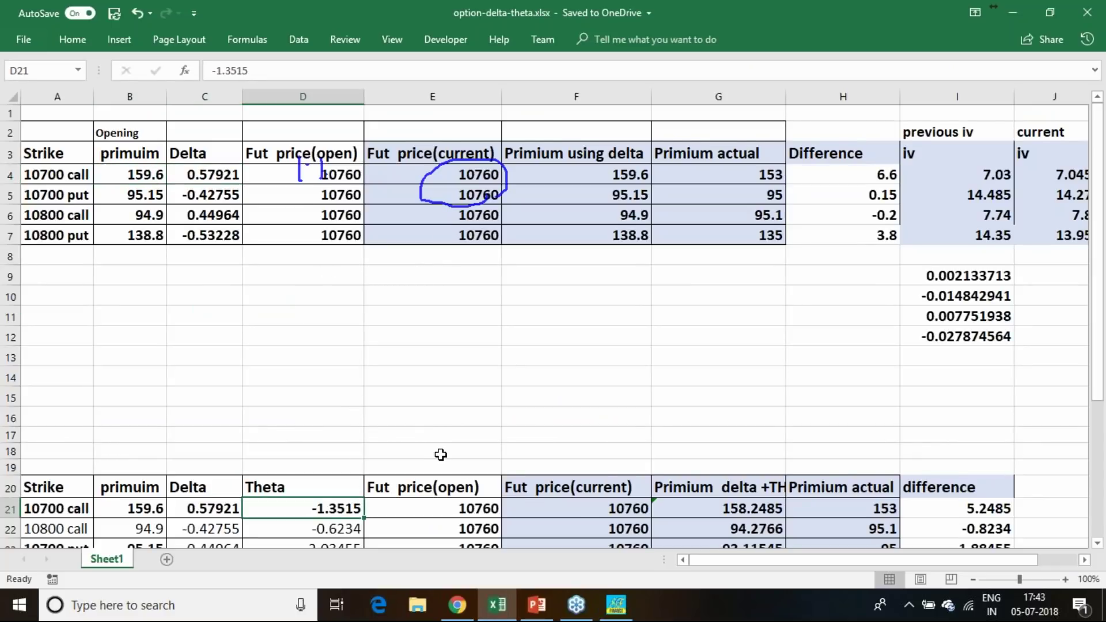
scroll(432, 455, "down", 3)
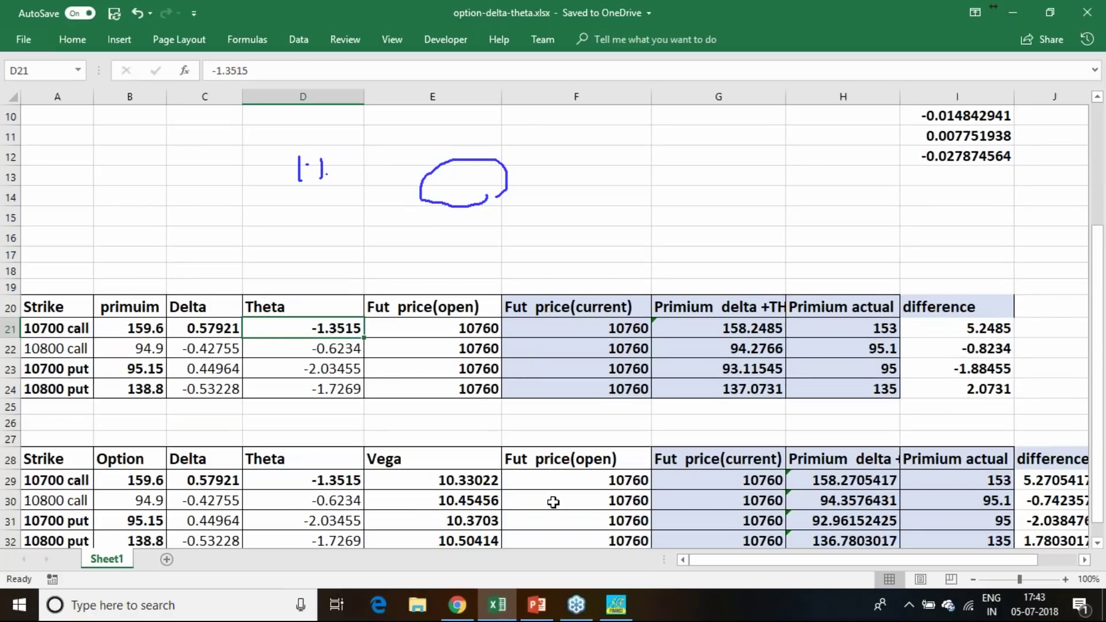
scroll(536, 513, "down", 1)
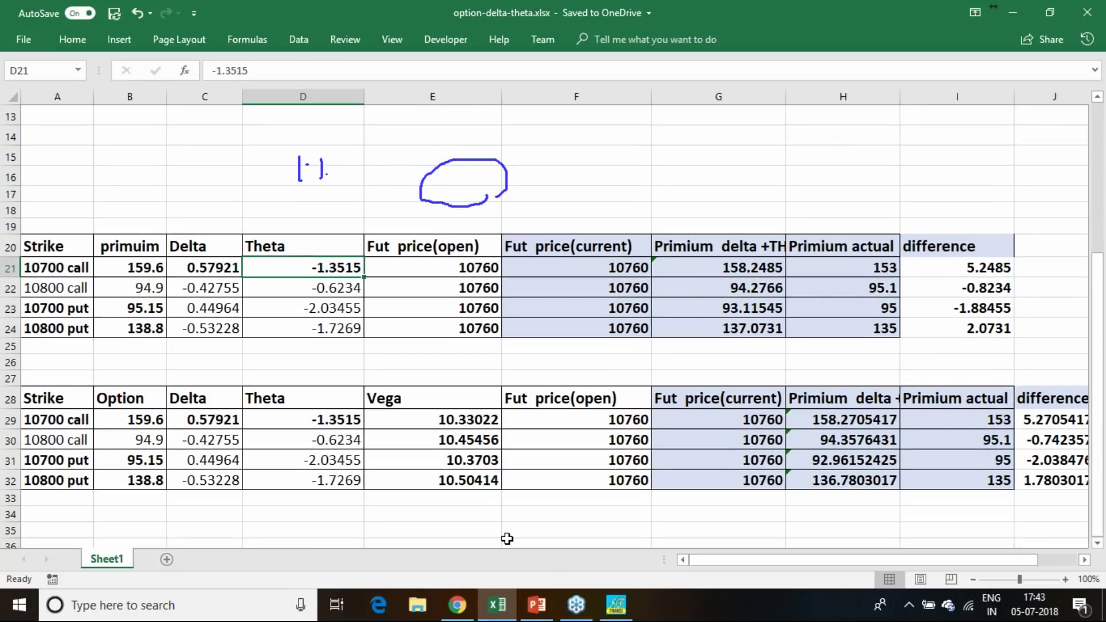
Return to the calculator results in Chrome, clear the on-screen drawing, and highlight the implied volatility of the 10700 call.
left_click(461, 606)
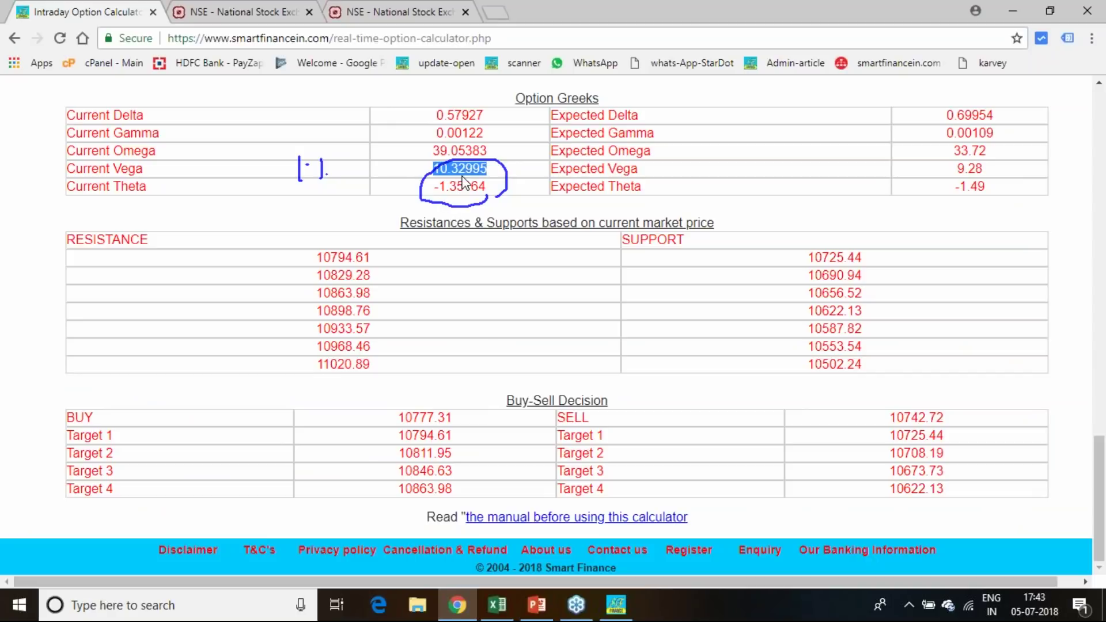
scroll(547, 187, "up", 3)
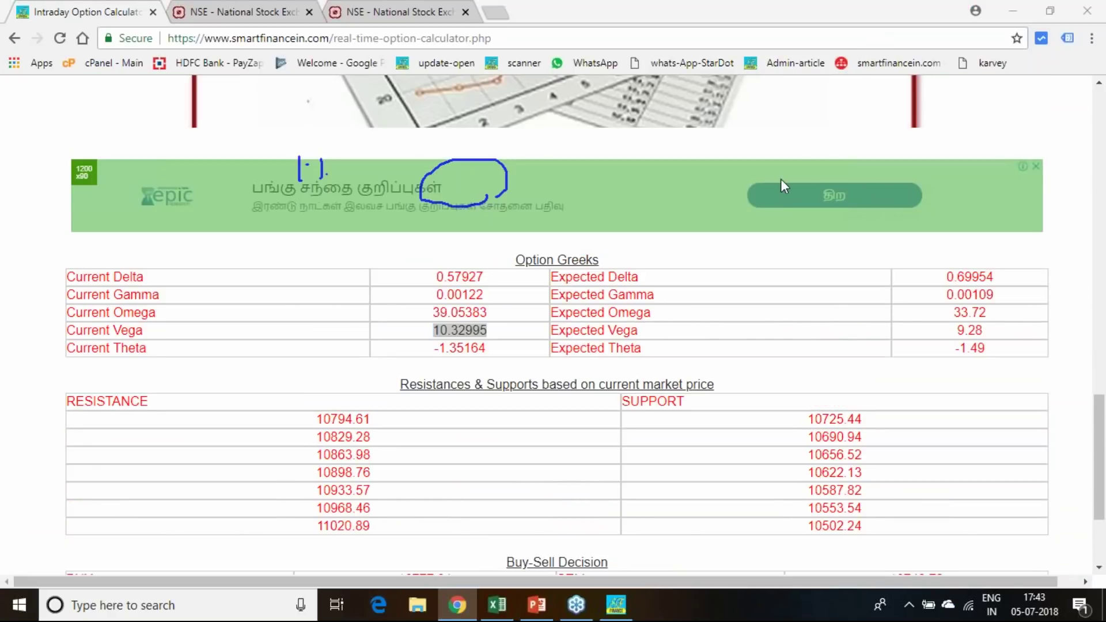
scroll(719, 363, "up", 3)
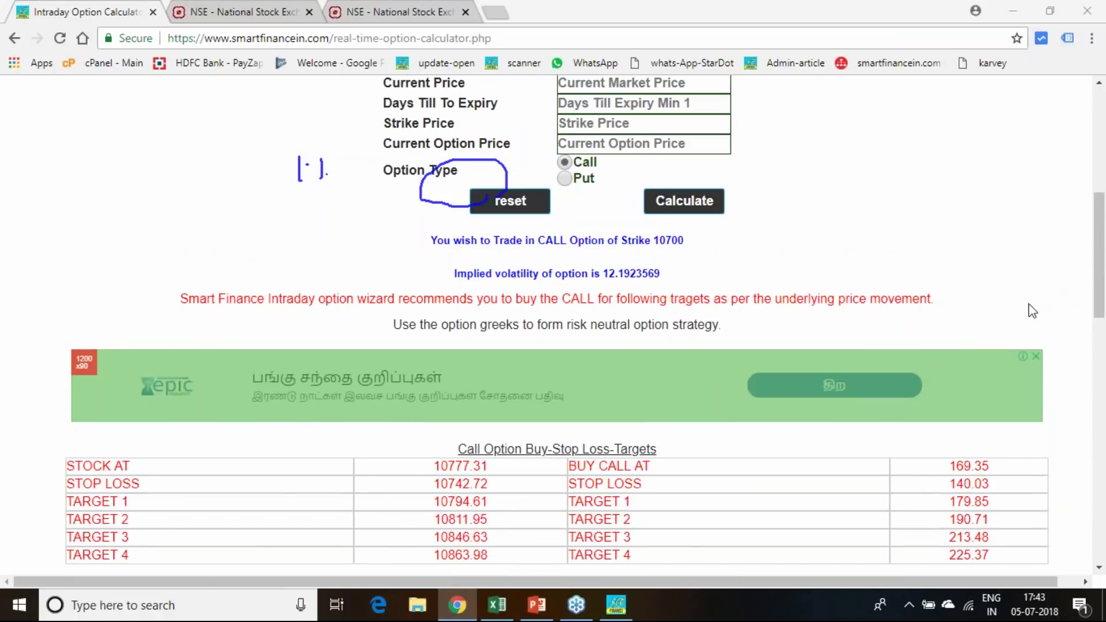
key("Escape")
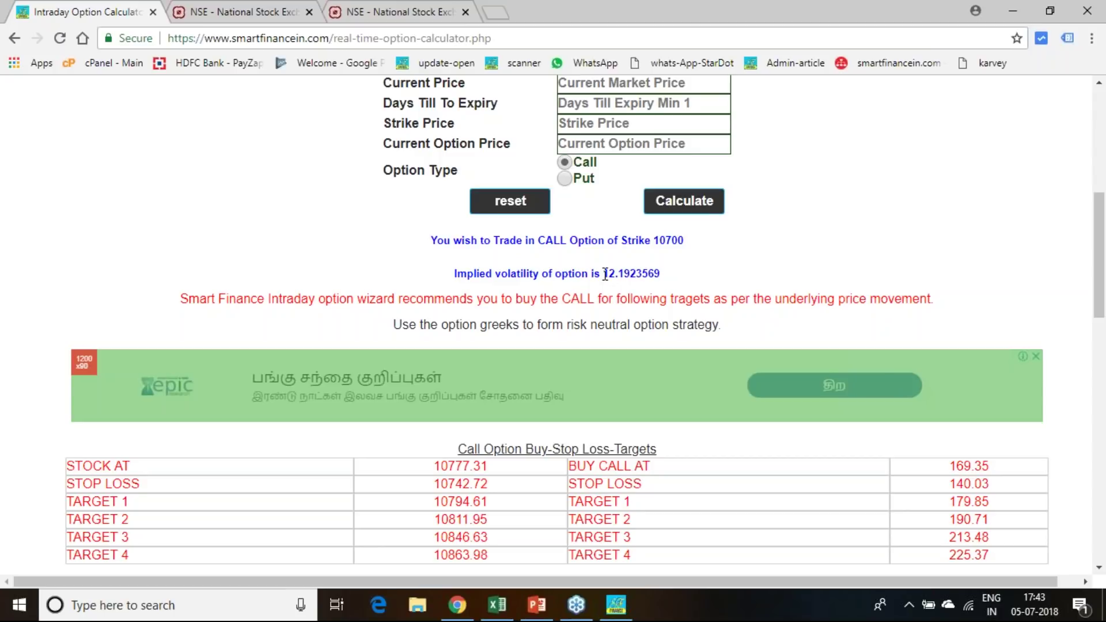
left_click_drag(604, 274, 680, 277)
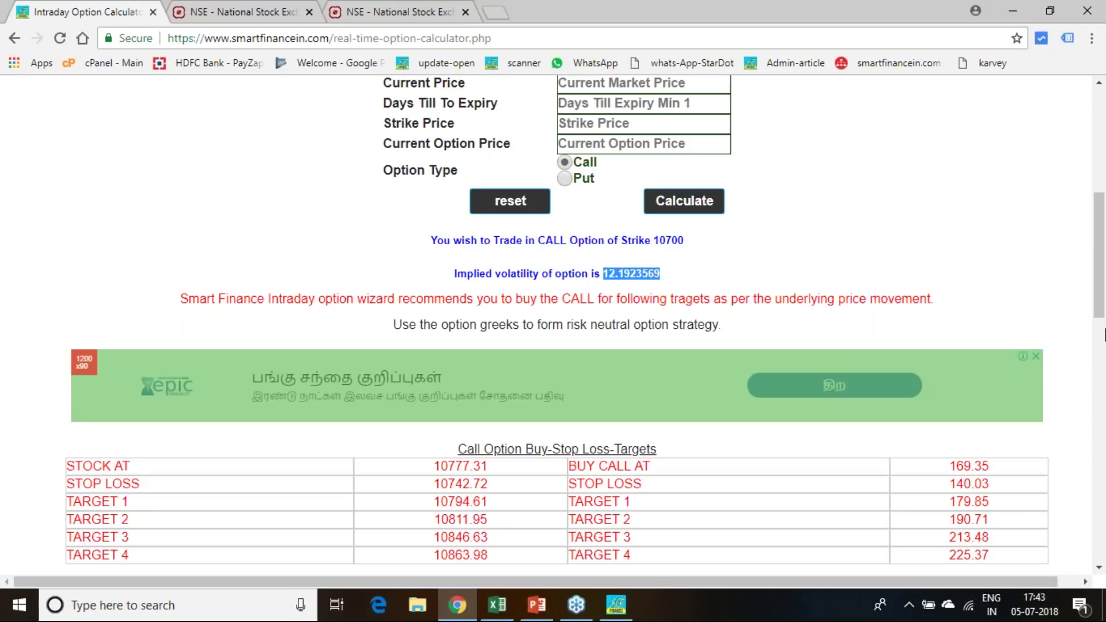
Review the NSE quote of the 10700 call and go back to the calculator's implied volatility result.
left_click(461, 615)
left_click(461, 616)
left_click(384, 12)
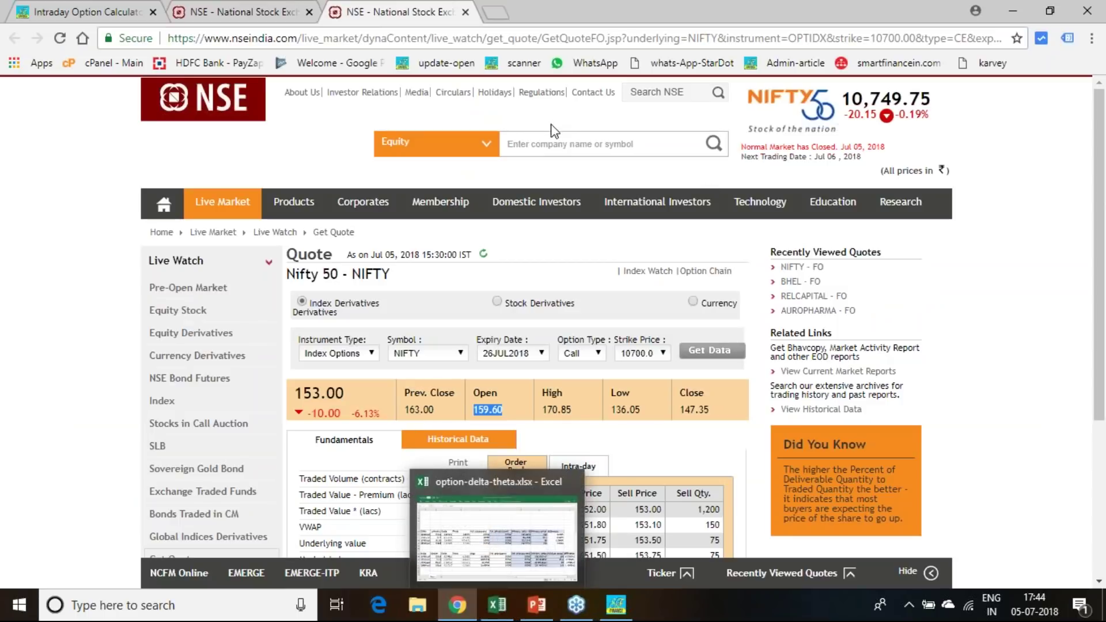
mouse_move(535, 203)
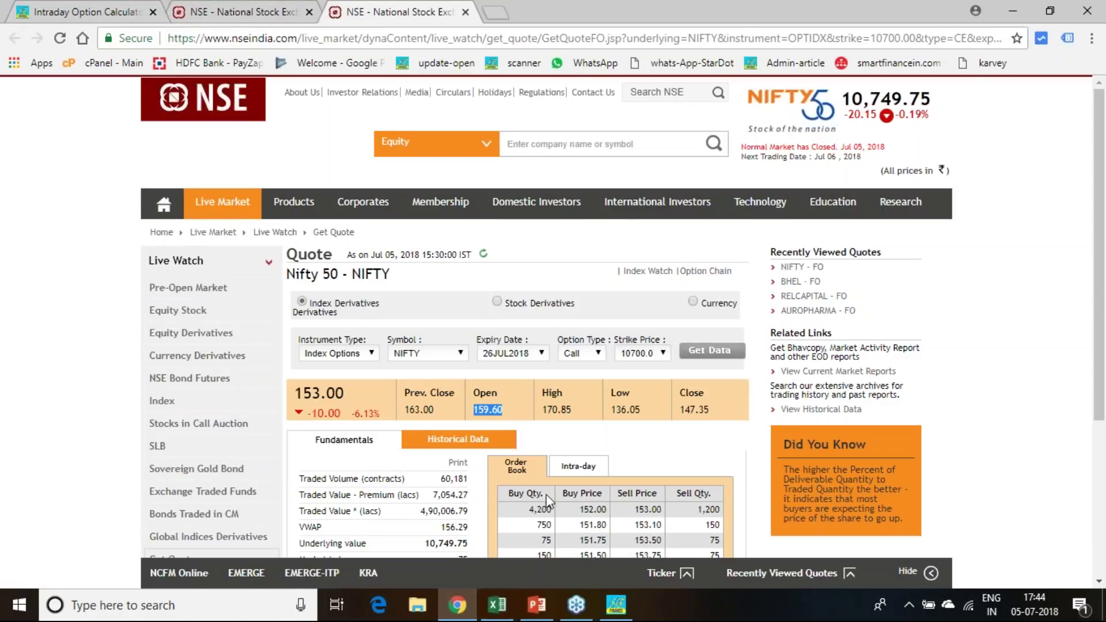
left_click(250, 17)
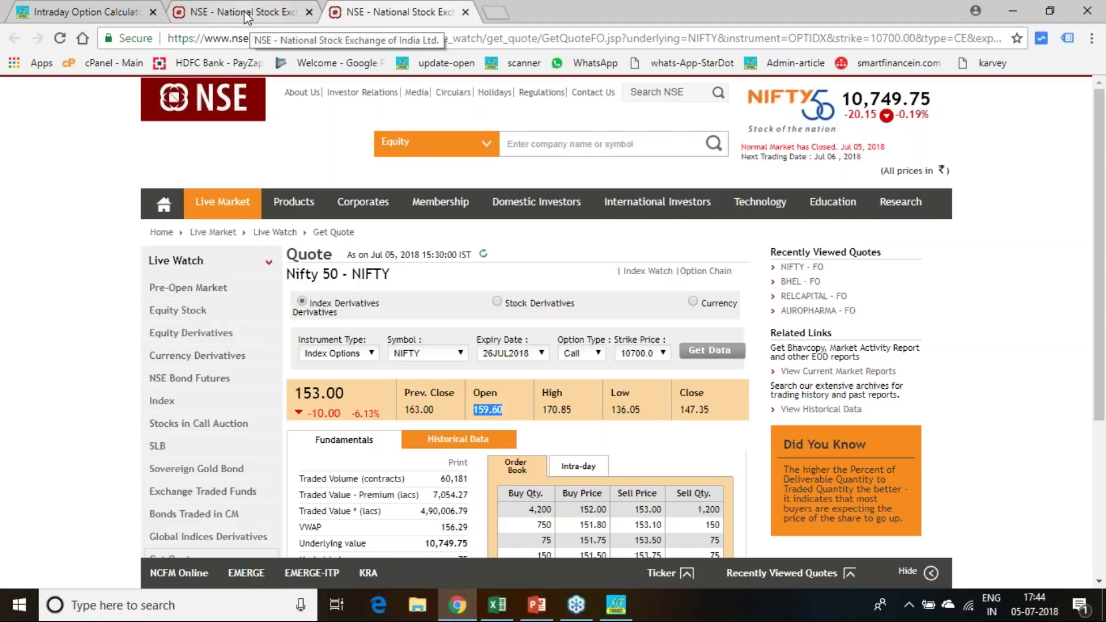
left_click(78, 13)
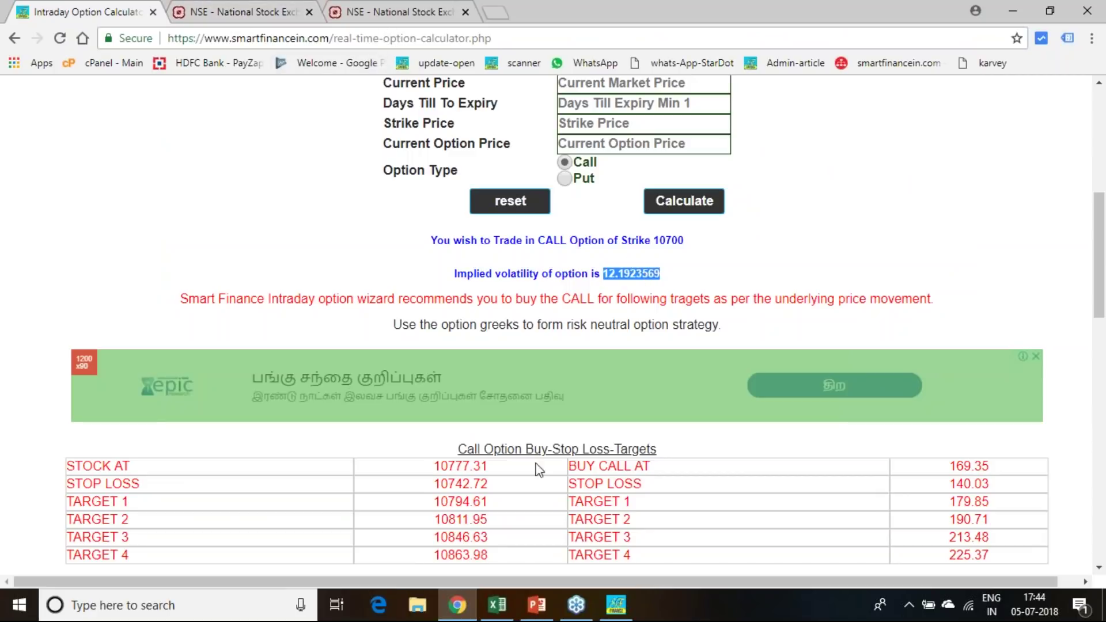
In the Excel sheet's first table, set the current iv of the 10700 call to 12.1924.
left_click(497, 605)
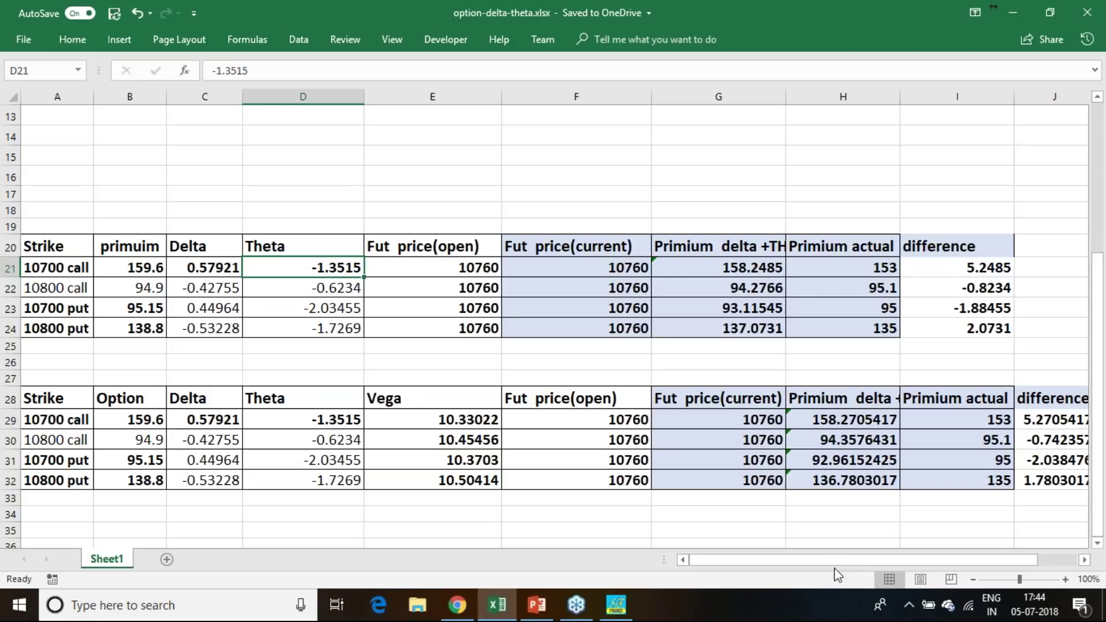
scroll(759, 358, "up", 4)
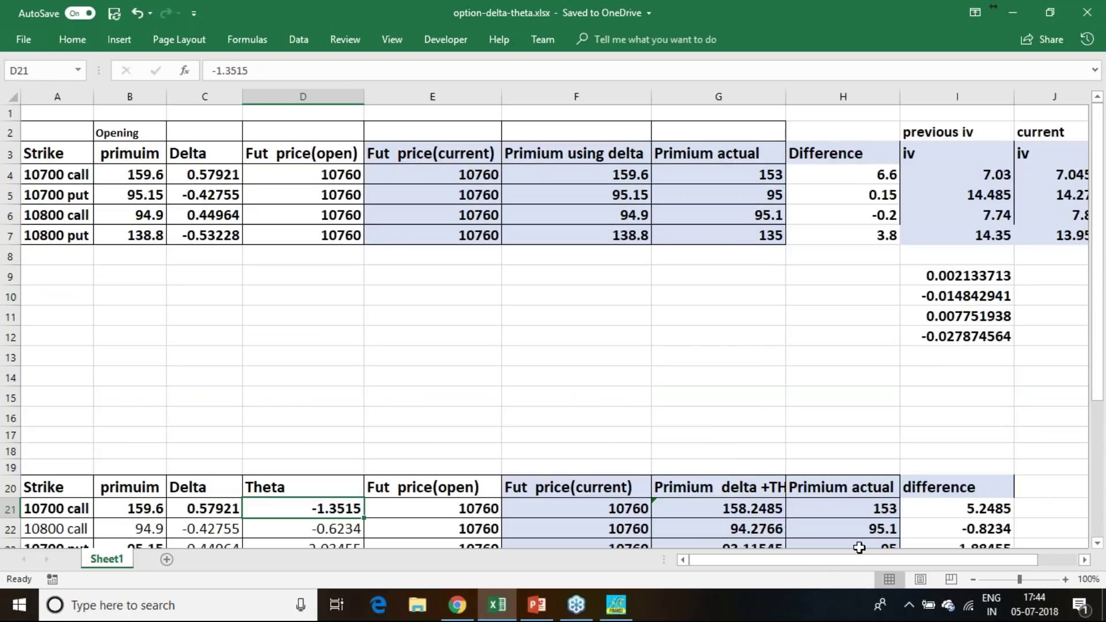
left_click_drag(856, 562, 895, 562)
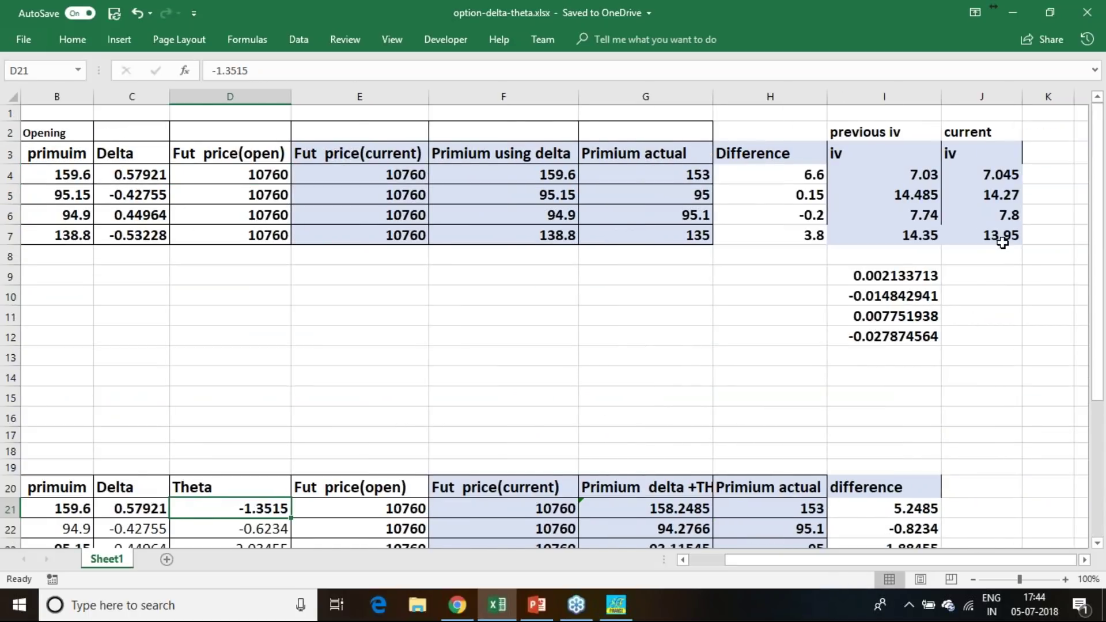
left_click(1000, 175)
type("12.1")
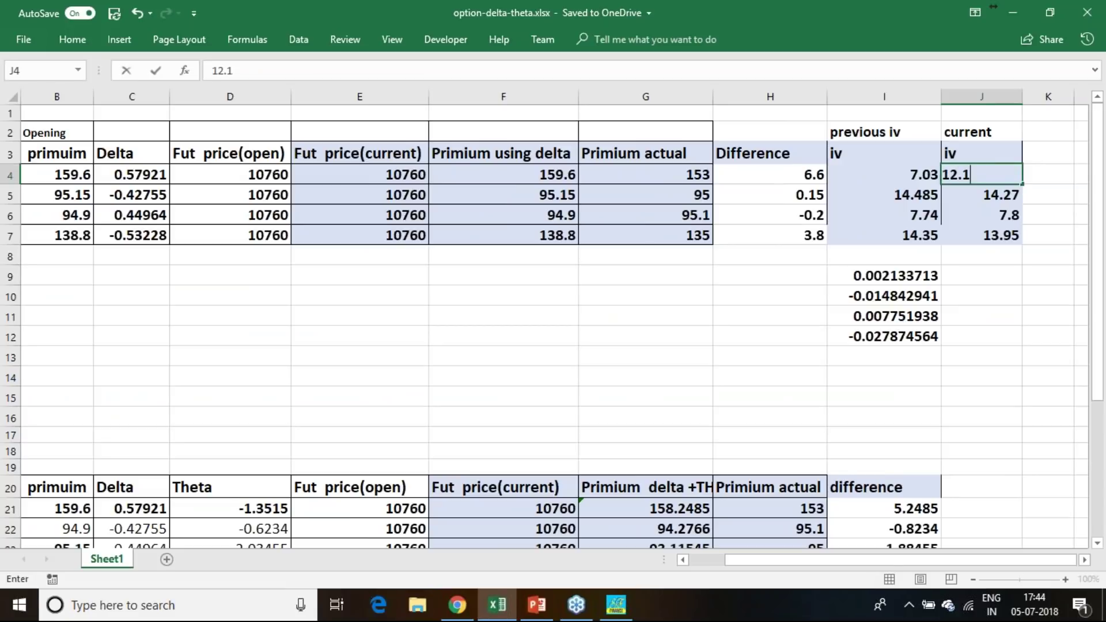
type("924")
left_click(996, 282)
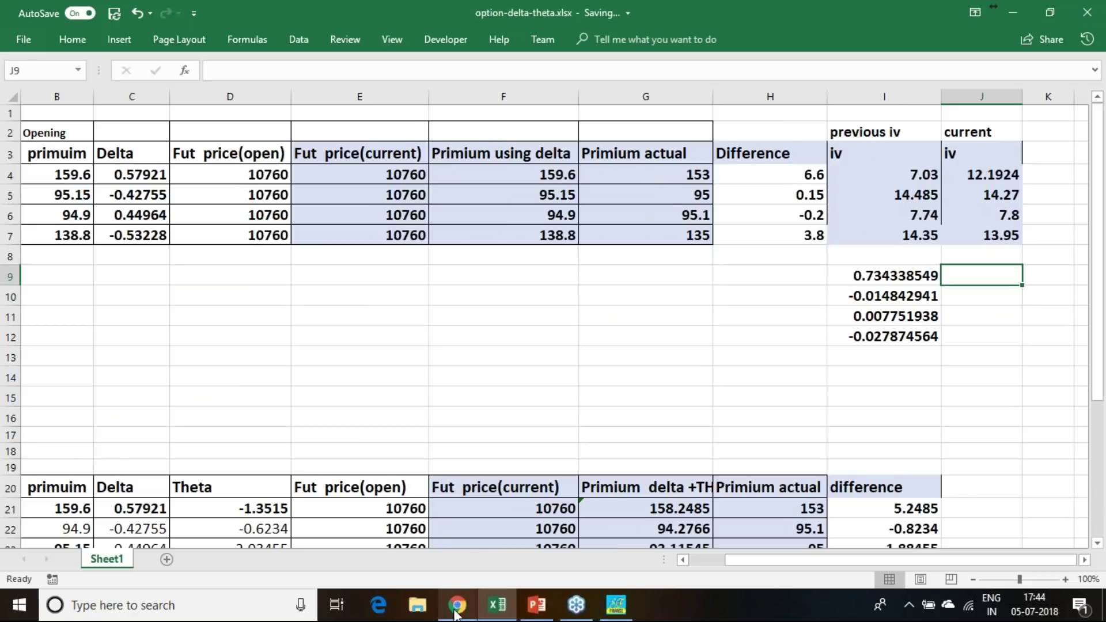
Switch to the Intraday Option Calculator in Chrome and enter 23 days till expiry and a strike price of 10700.
left_click(457, 605)
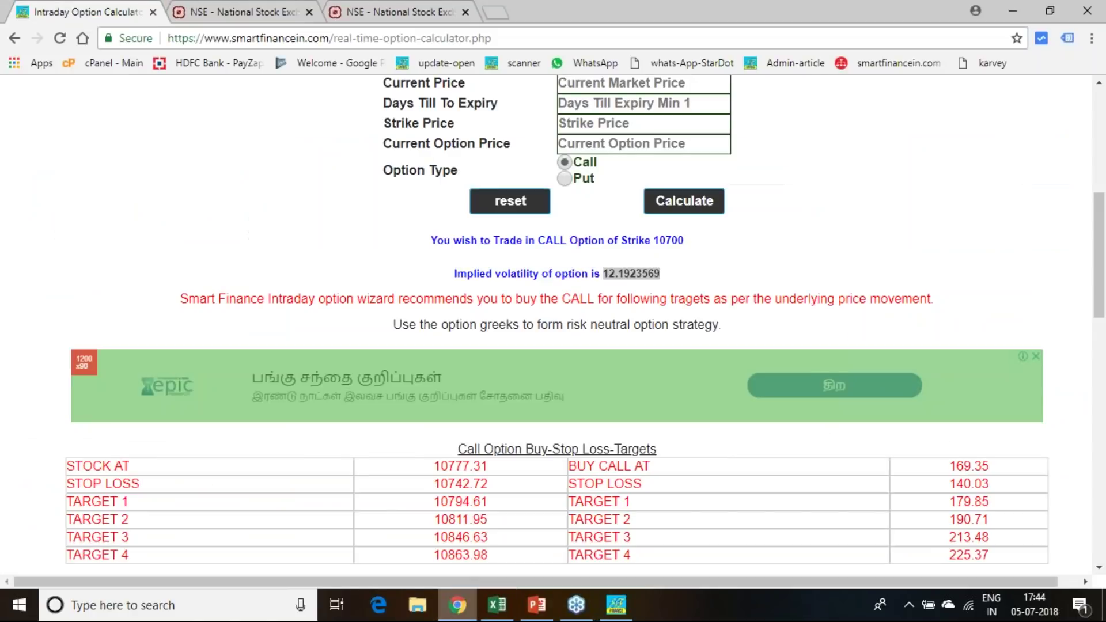
scroll(640, 268, "up", 3)
left_click(621, 269)
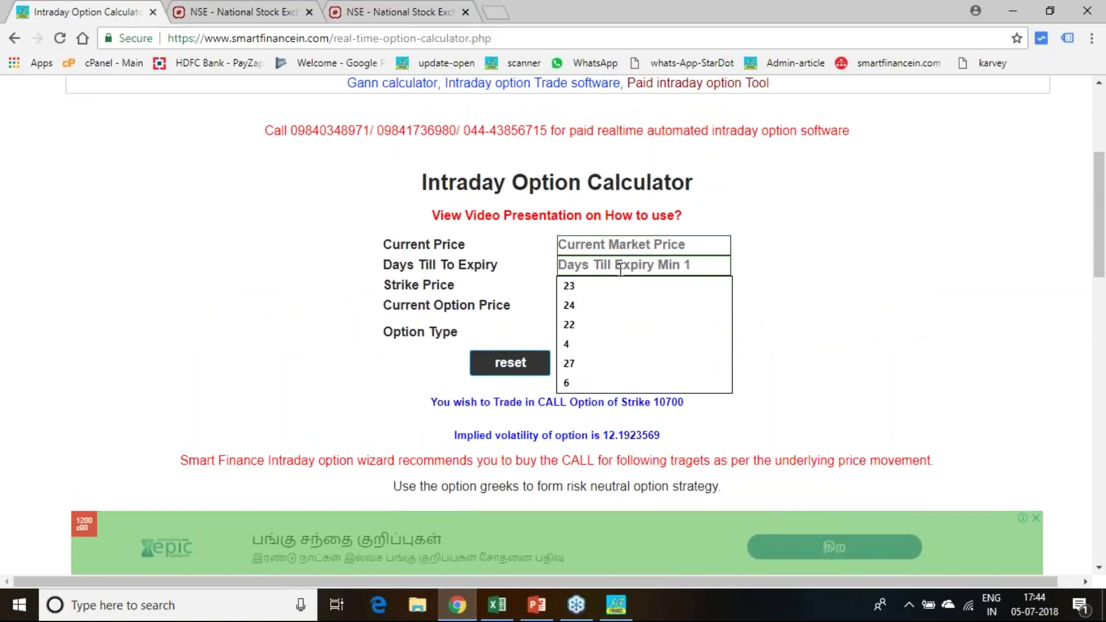
left_click(599, 286)
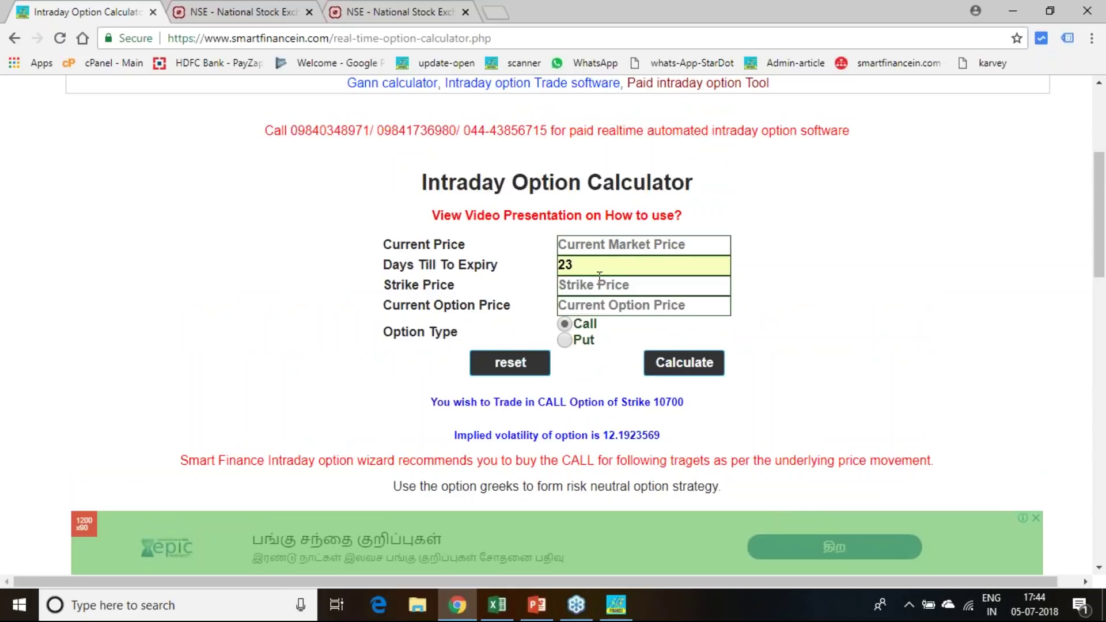
left_click(598, 283)
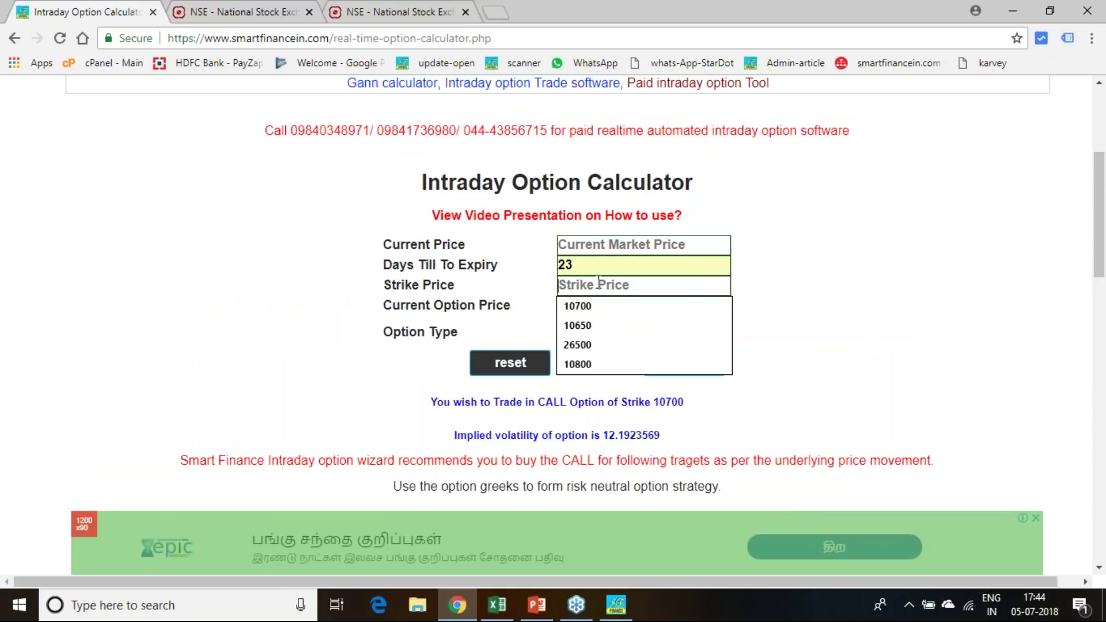
type("163")
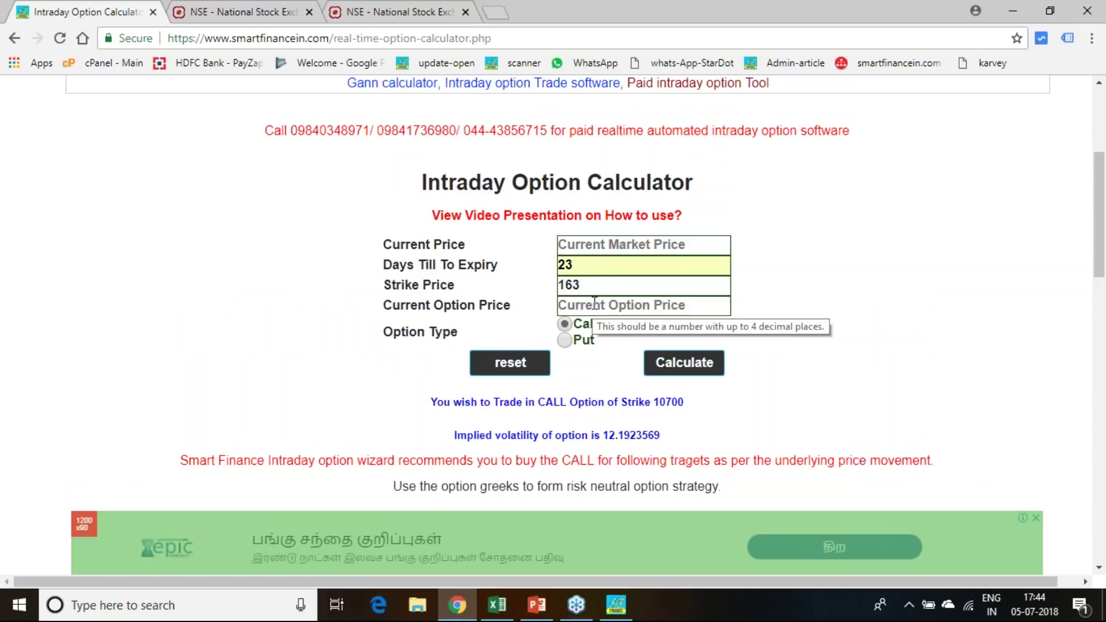
left_click_drag(595, 287, 517, 295)
type("10700")
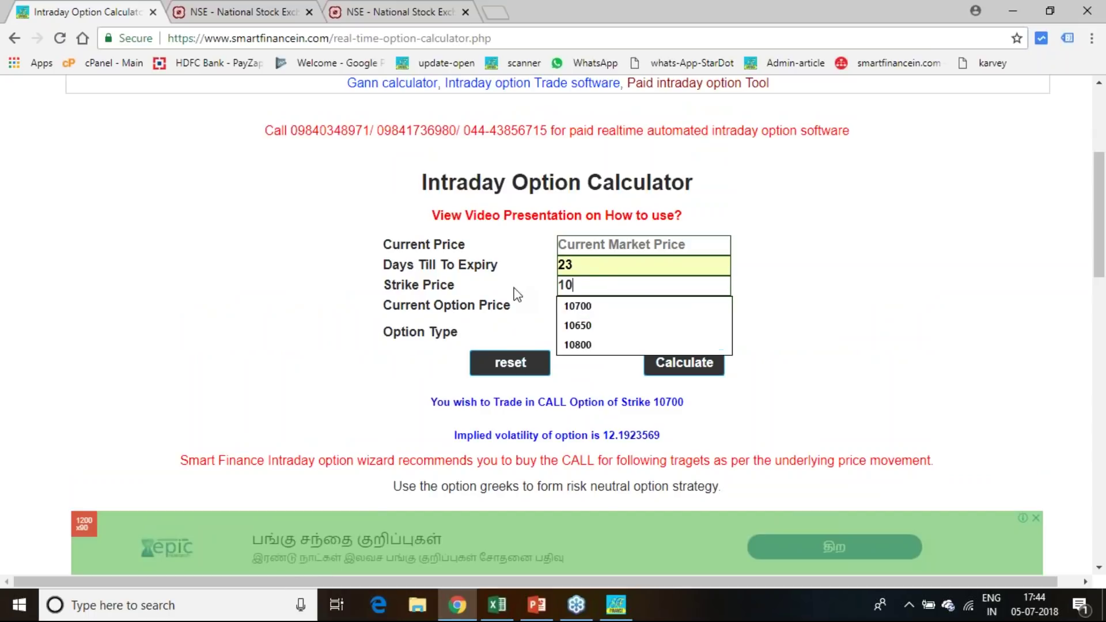
left_click(576, 306)
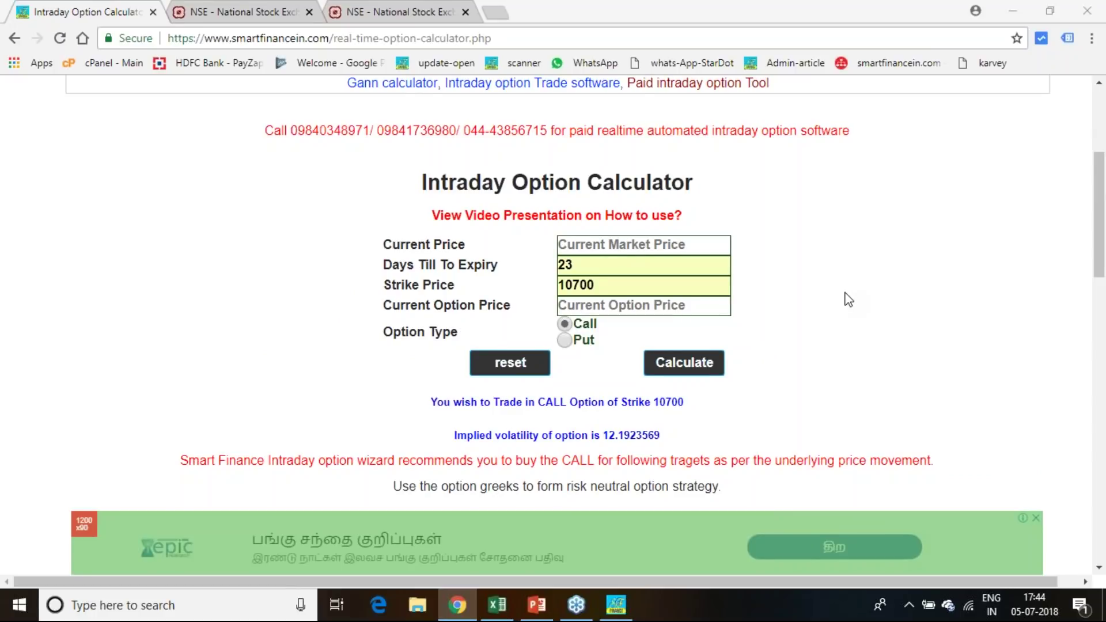
left_click(835, 299)
Enter current price 10766.10 and option price 163 for the call, and calculate its implied volatility.
left_click(615, 246)
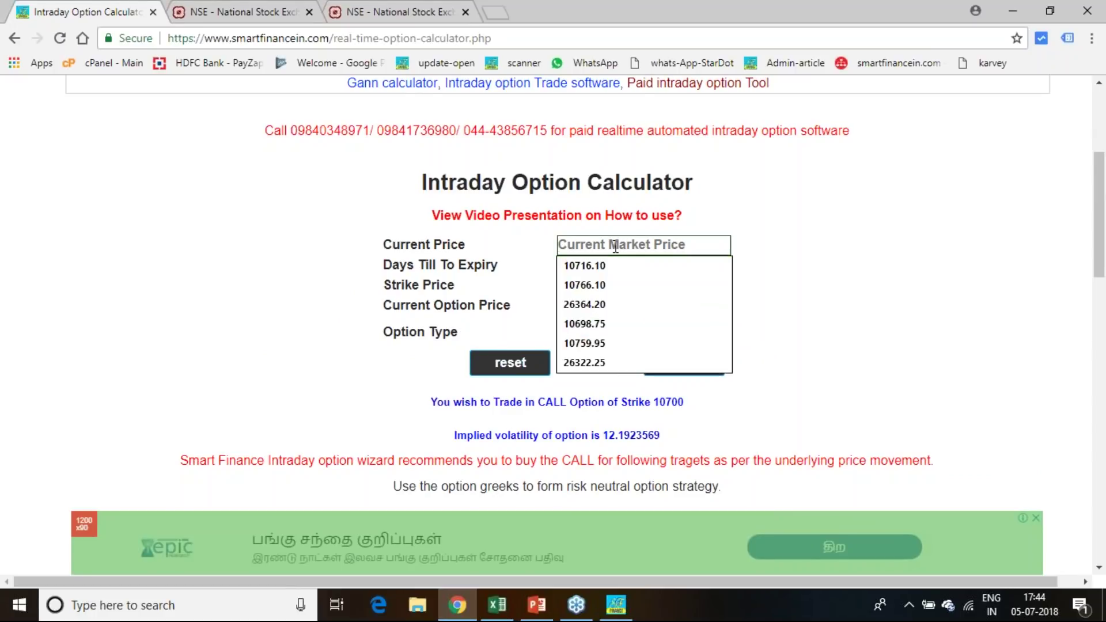
type("107")
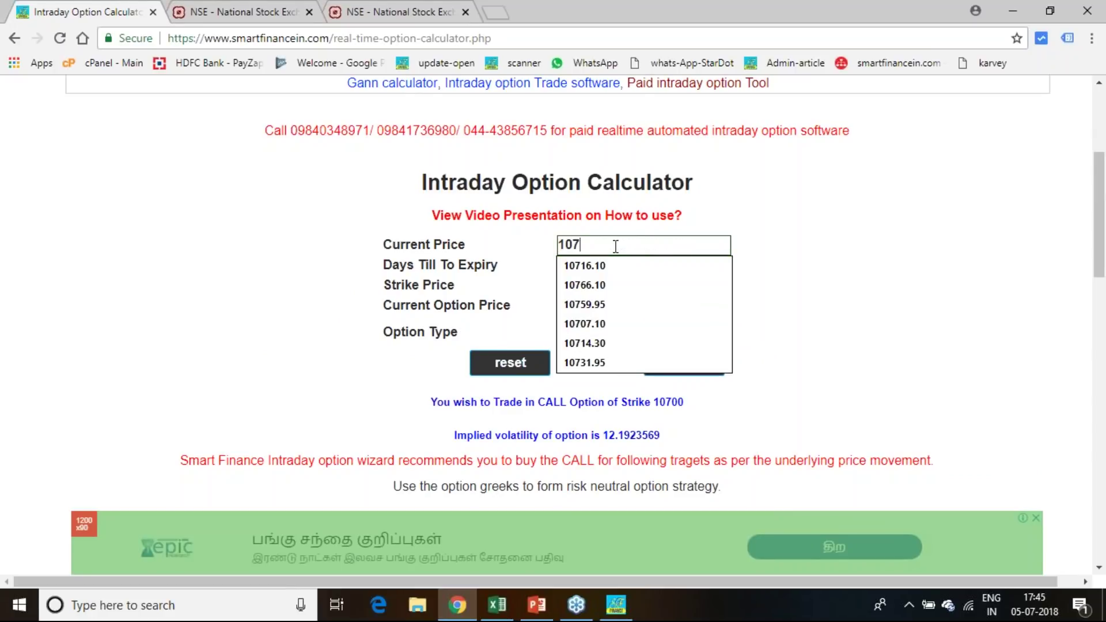
type("66.10")
left_click(620, 267)
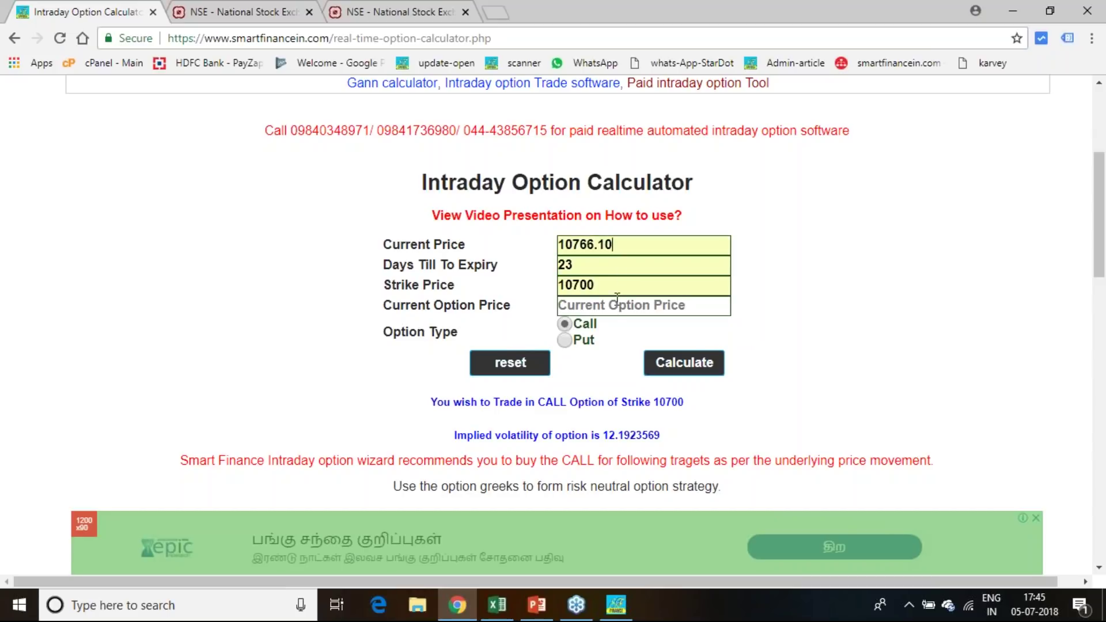
left_click(597, 310)
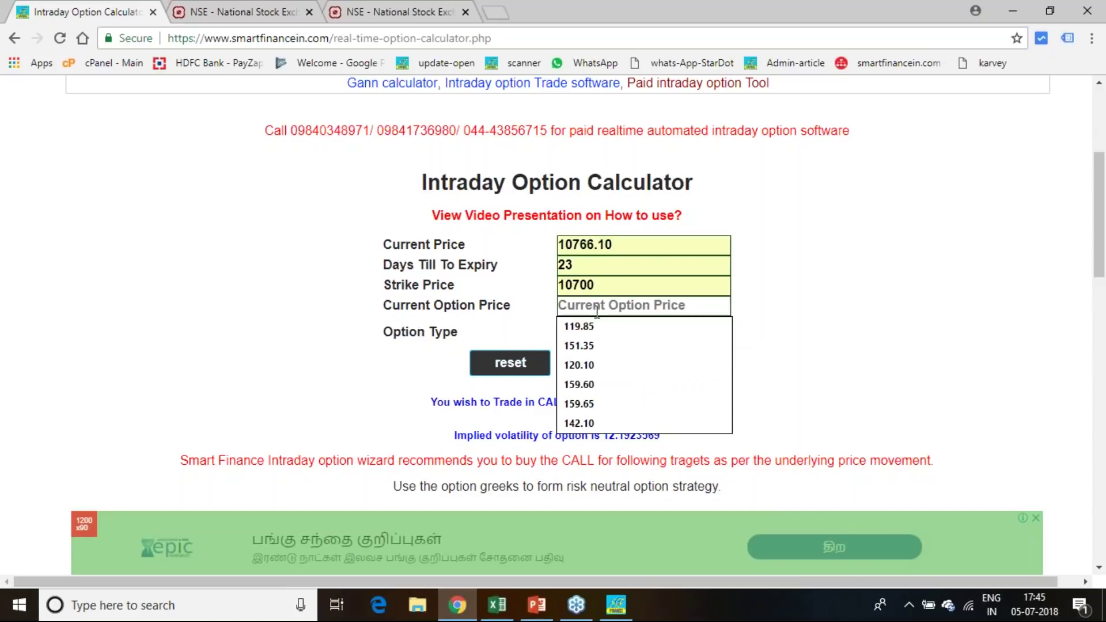
type("163")
left_click(600, 327)
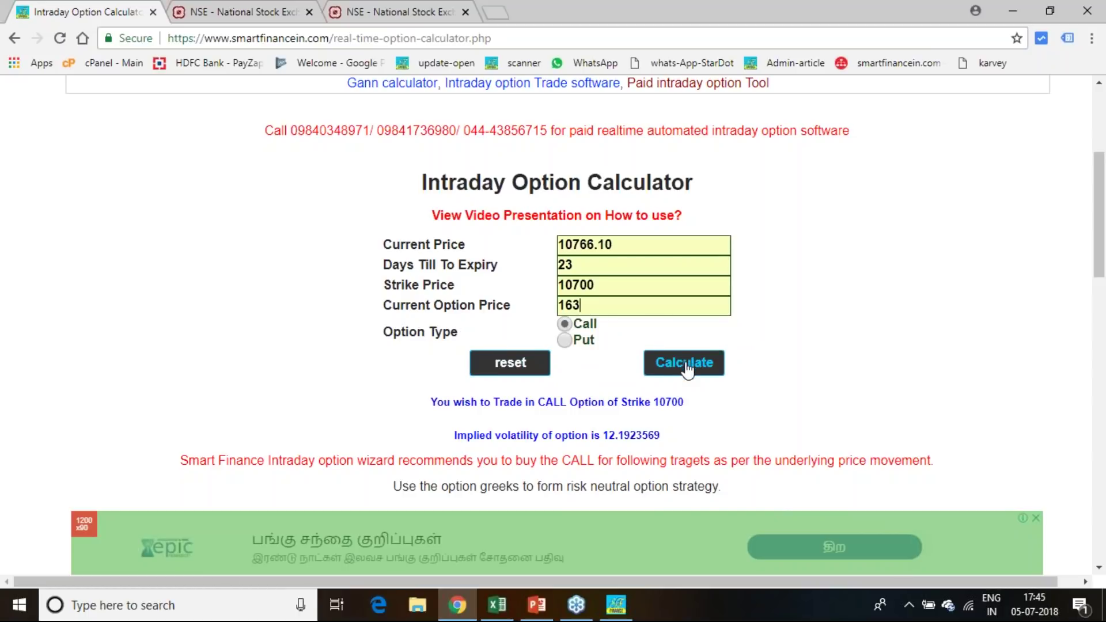
left_click(686, 367)
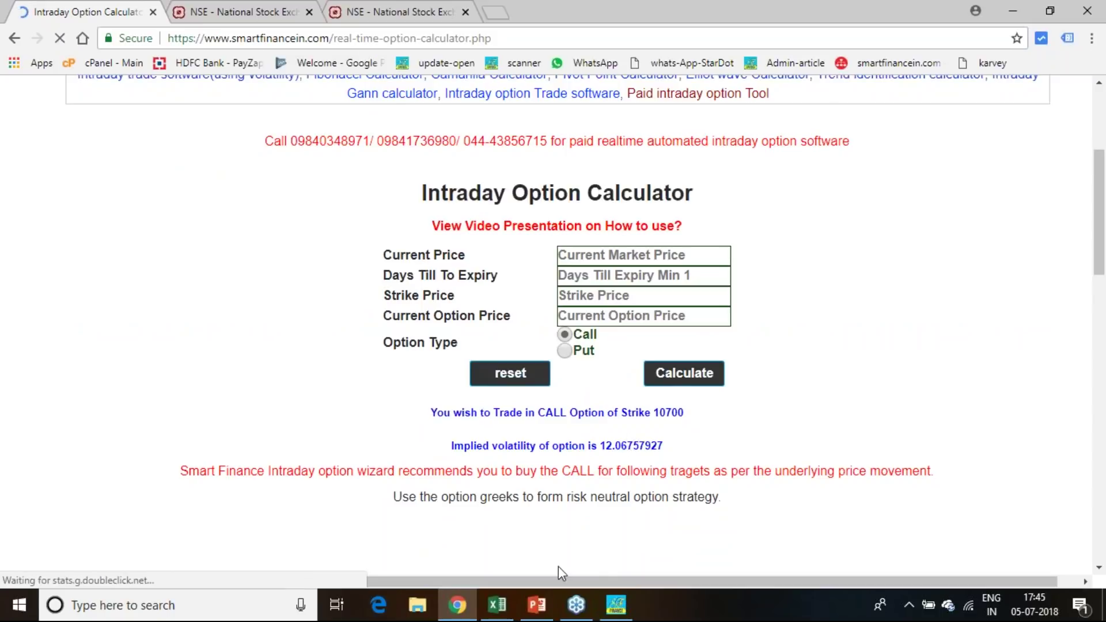
In the Excel sheet's first table, set the previous iv of the 10700 call to 12.0676.
left_click(498, 605)
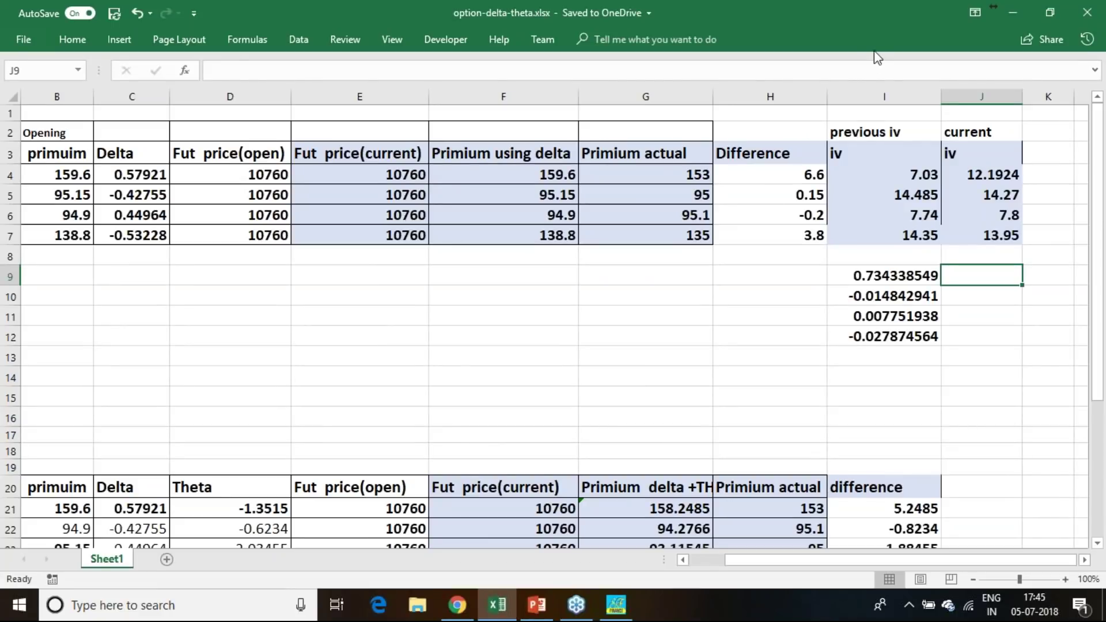
left_click(920, 175)
type("12.")
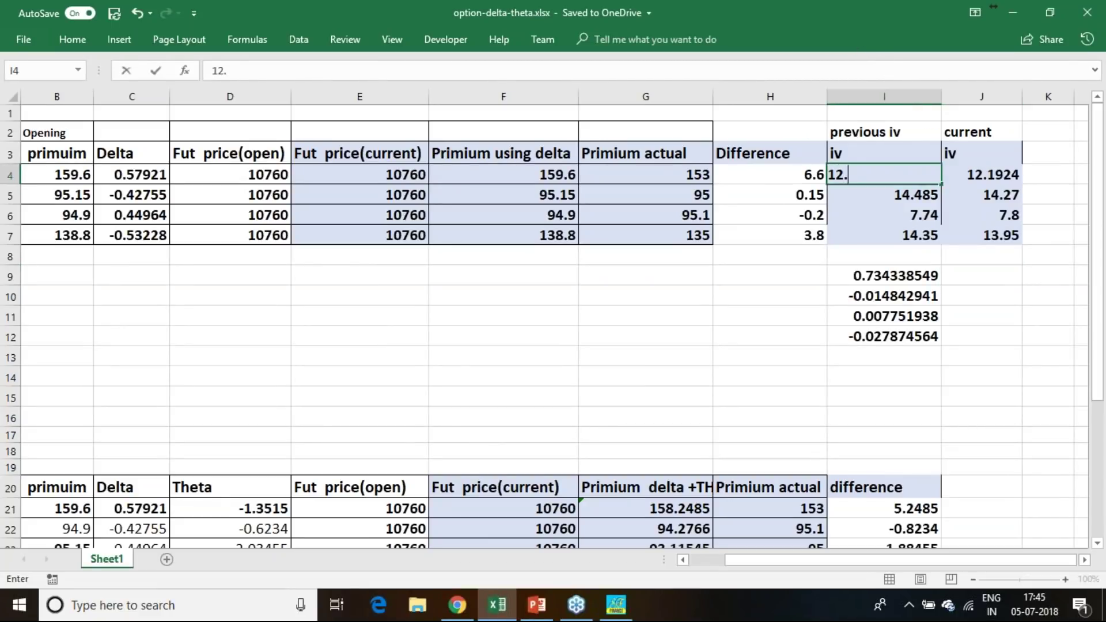
type("0676")
key("Return")
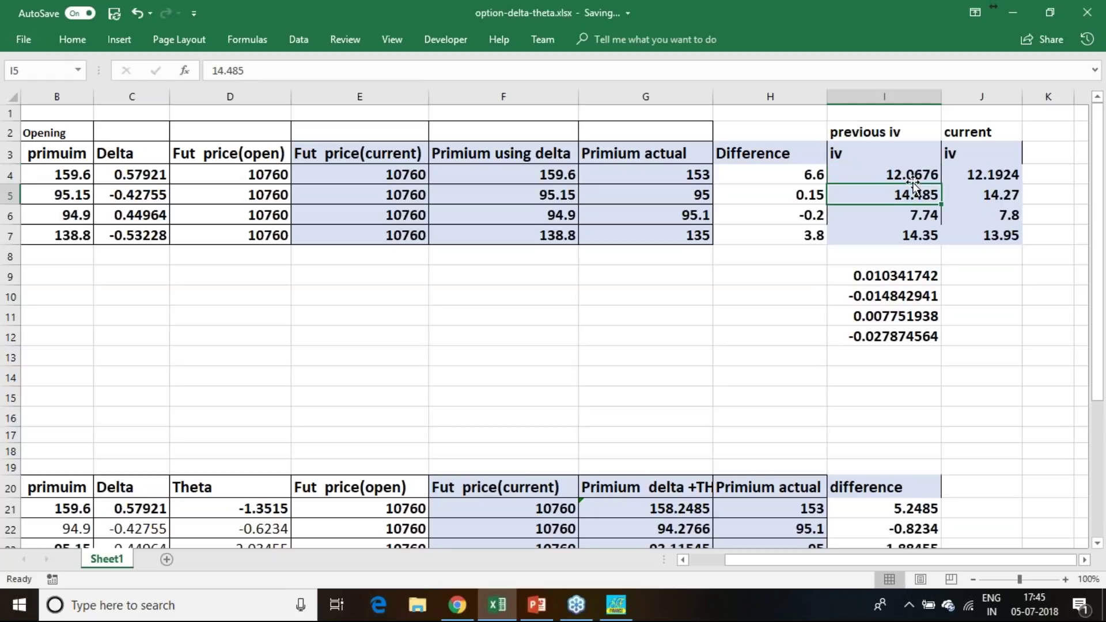
Review the iv change formula in I9 and express it as a percentage in J9 with =I9*100.
double_click(900, 278)
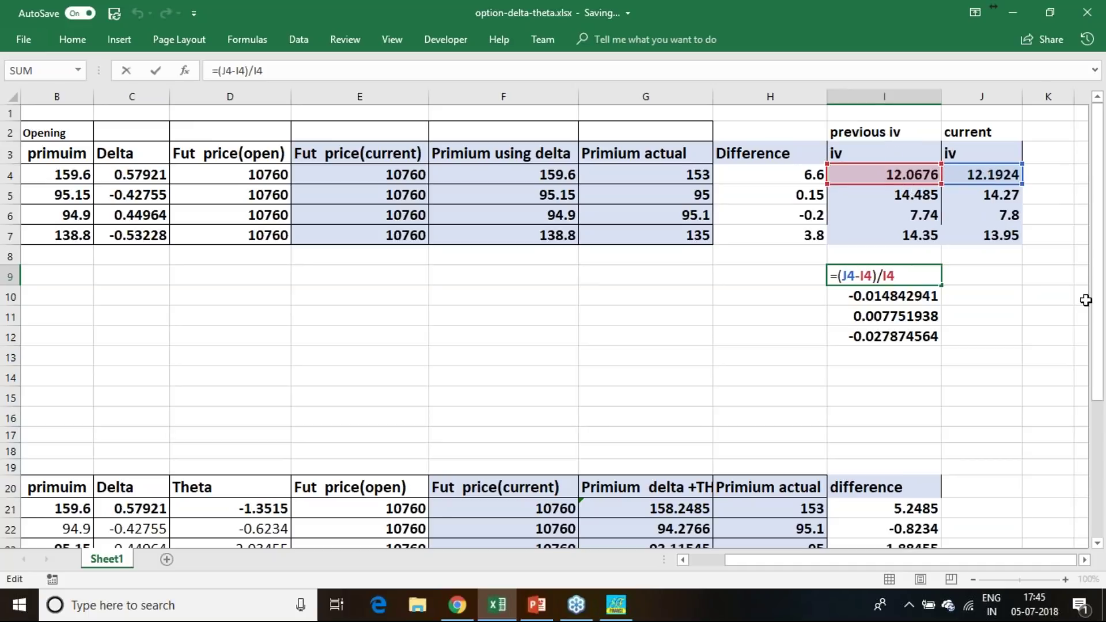
key("Return")
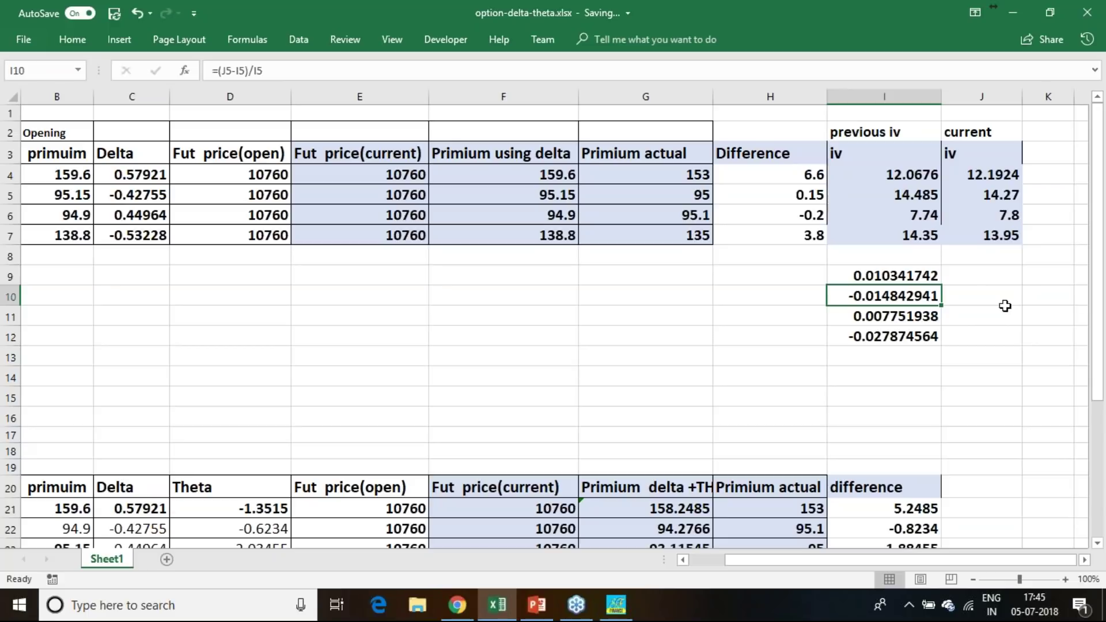
left_click(988, 281)
type("=")
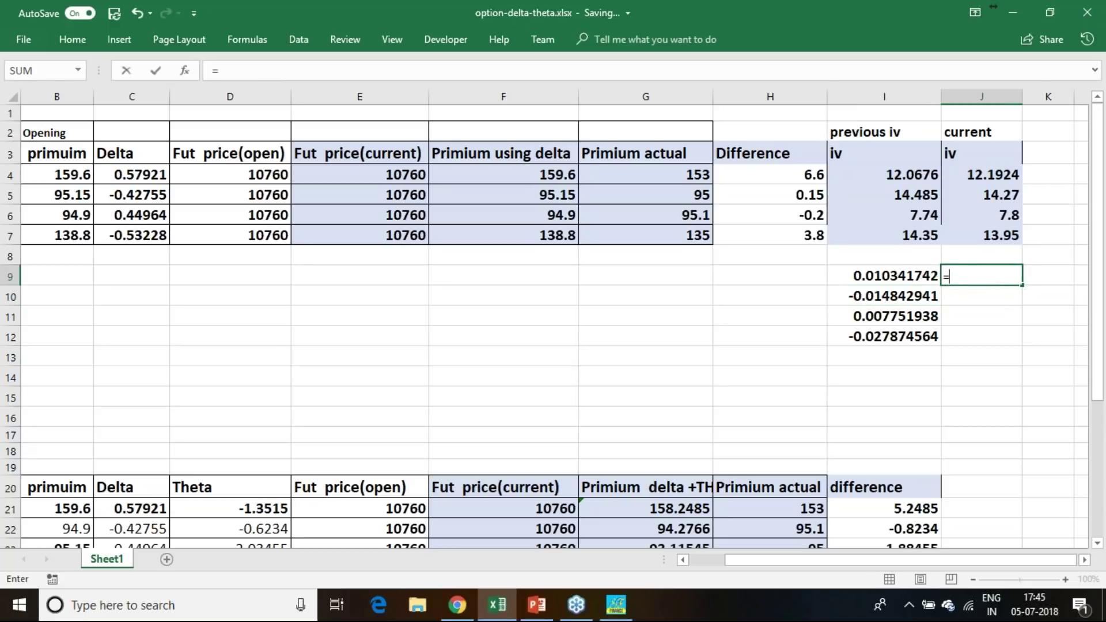
left_click(924, 272)
type("*100")
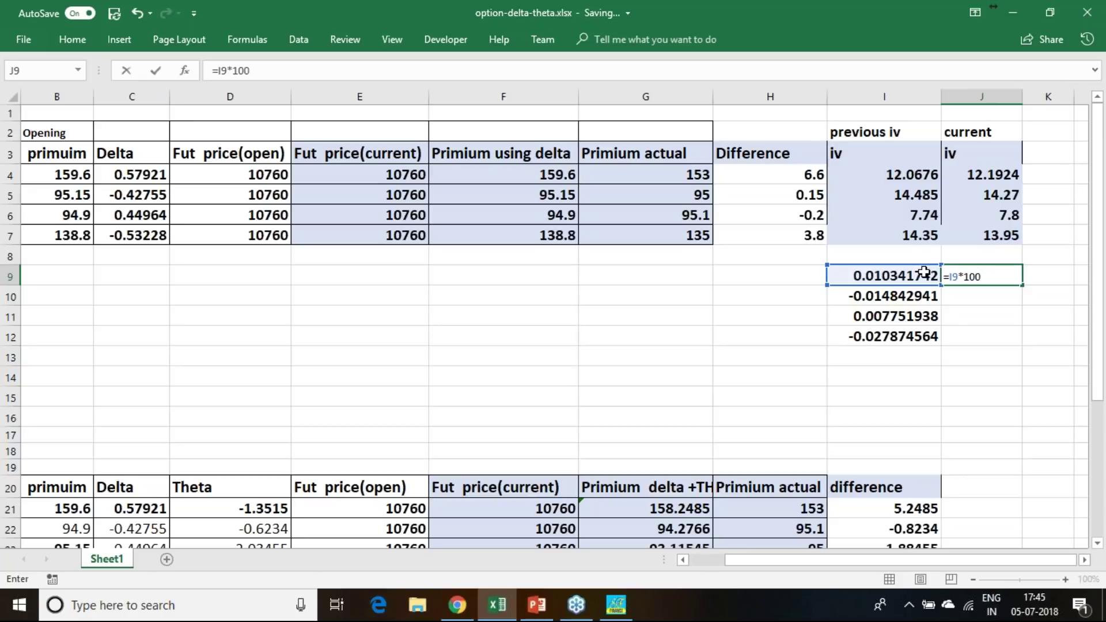
key("Return")
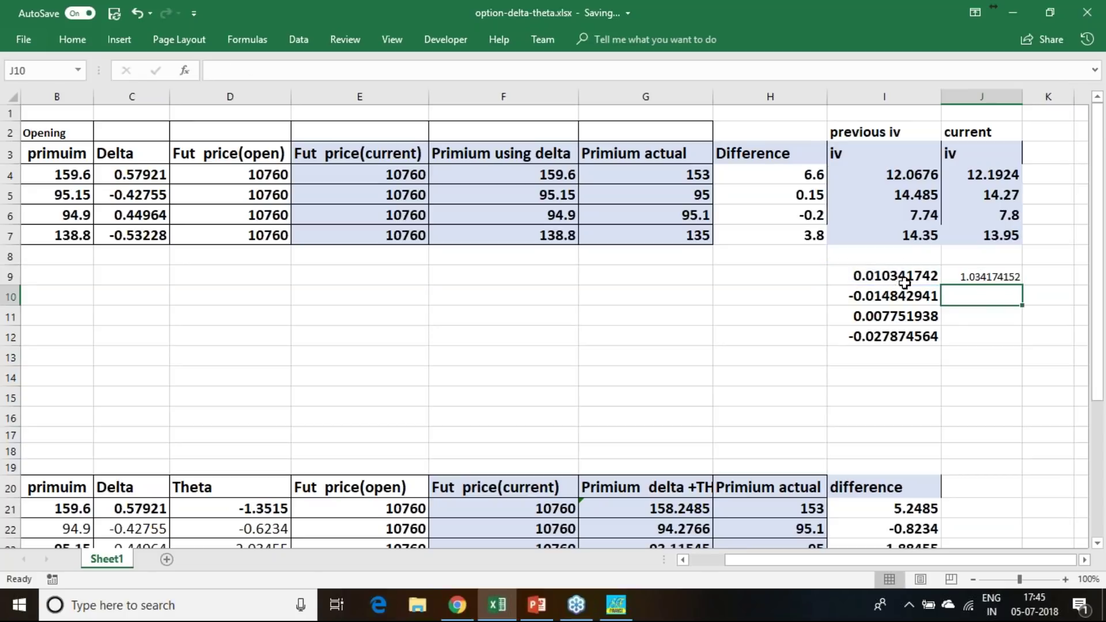
Copy the percentage formula from J9 into cells J10 to J12.
left_click(975, 280)
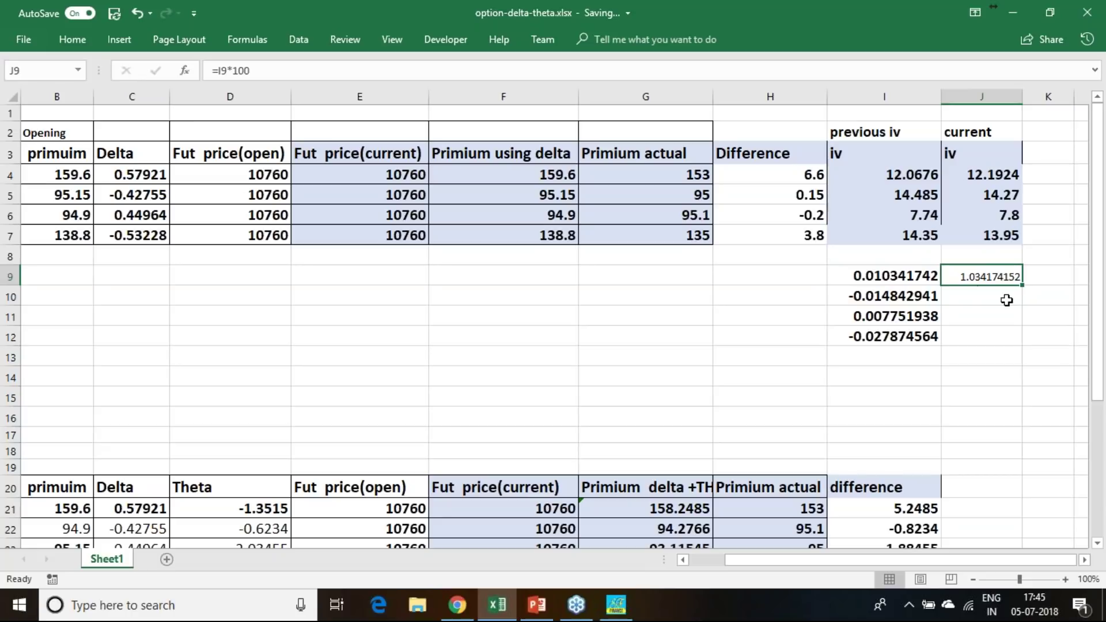
key("ctrl+c")
left_click_drag(973, 291, 978, 328)
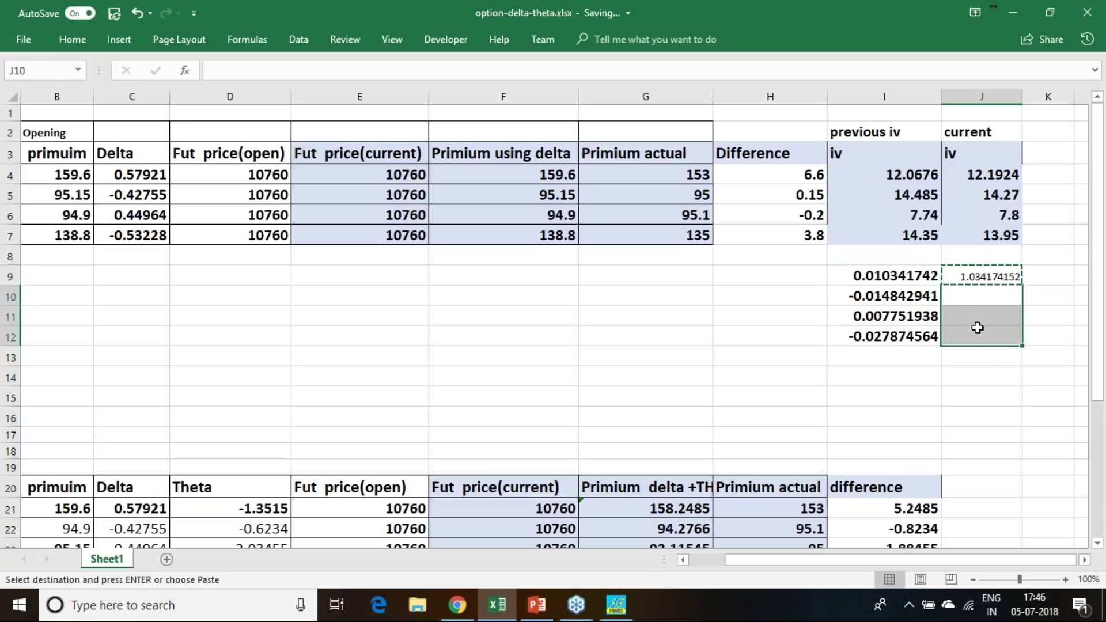
key("ctrl+v")
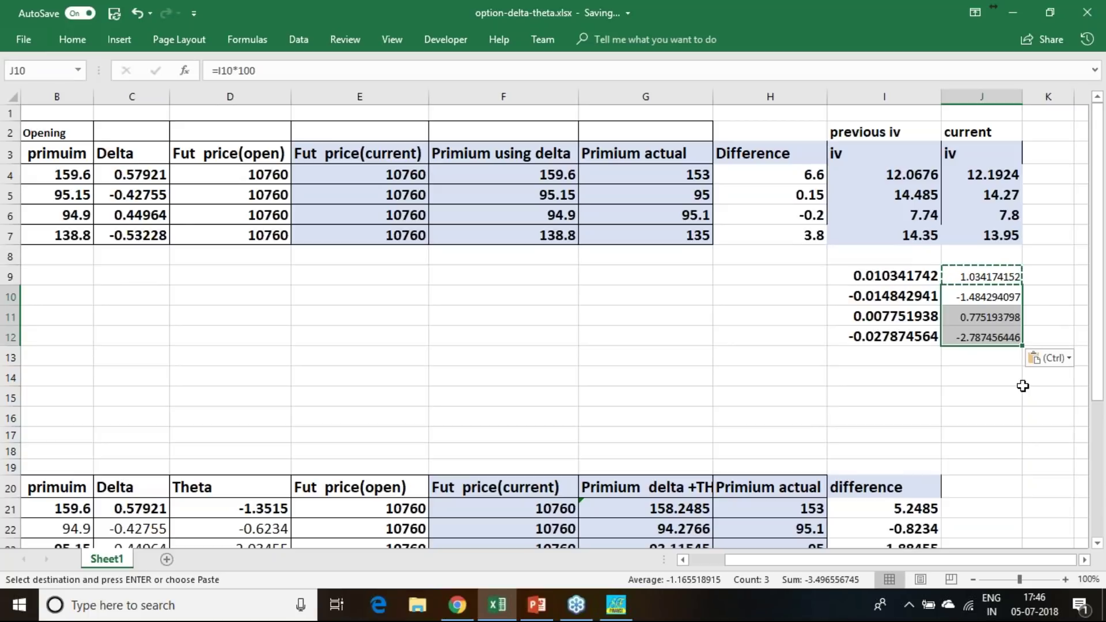
Match the strike labels of the first table with the iv percentage changes below it.
left_click_drag(735, 561, 699, 564)
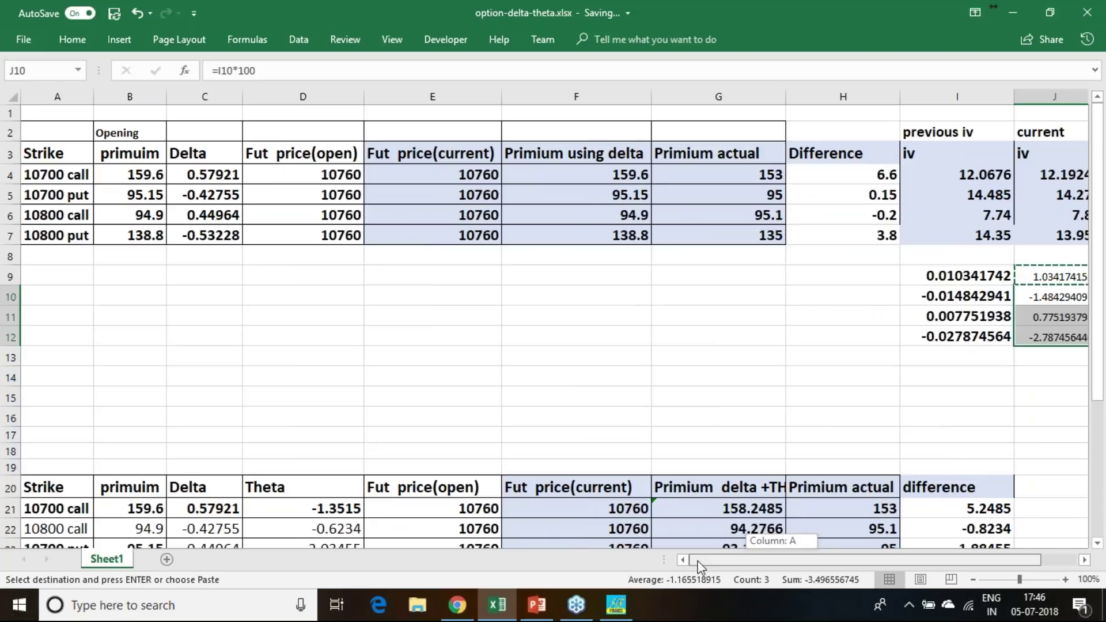
left_click_drag(699, 565, 699, 565)
left_click(76, 198)
key("Down")
key("Down")
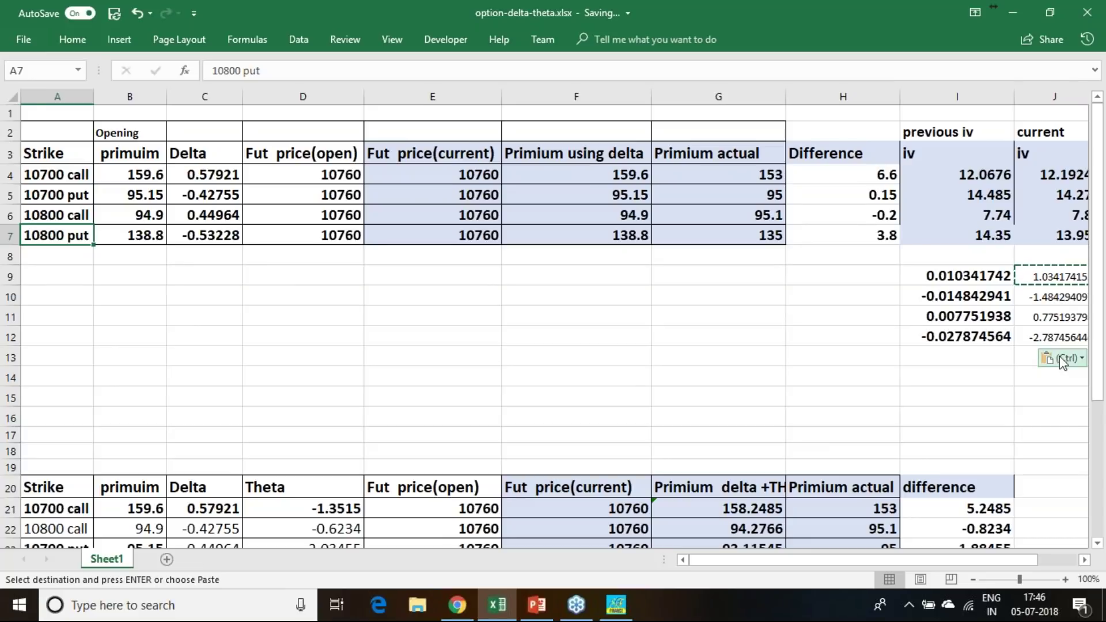
left_click(961, 416)
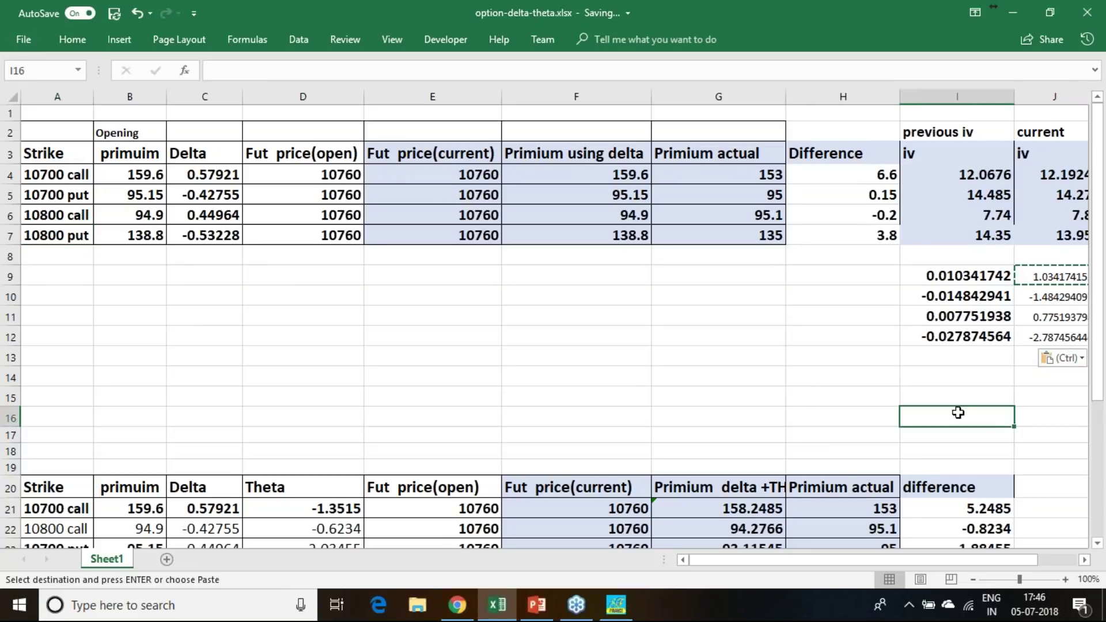
Examine the delta-theta and vega premium tables against the iv changes of the first table.
scroll(921, 360, "down", 4)
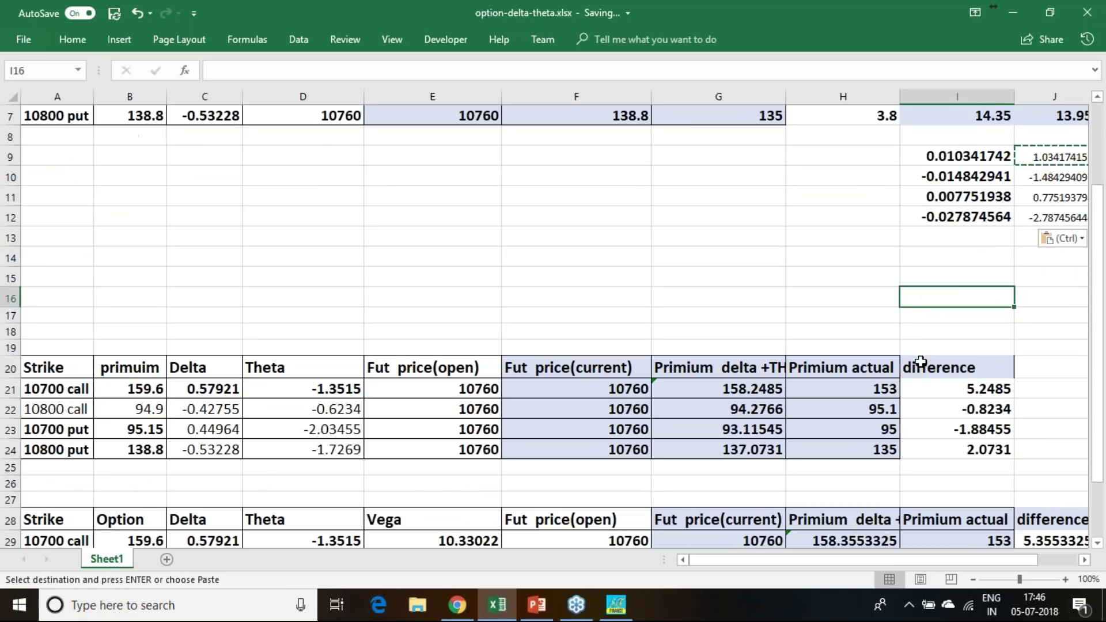
scroll(922, 360, "up", 2)
scroll(921, 360, "down", 1)
scroll(922, 360, "up", 1)
left_click(503, 258)
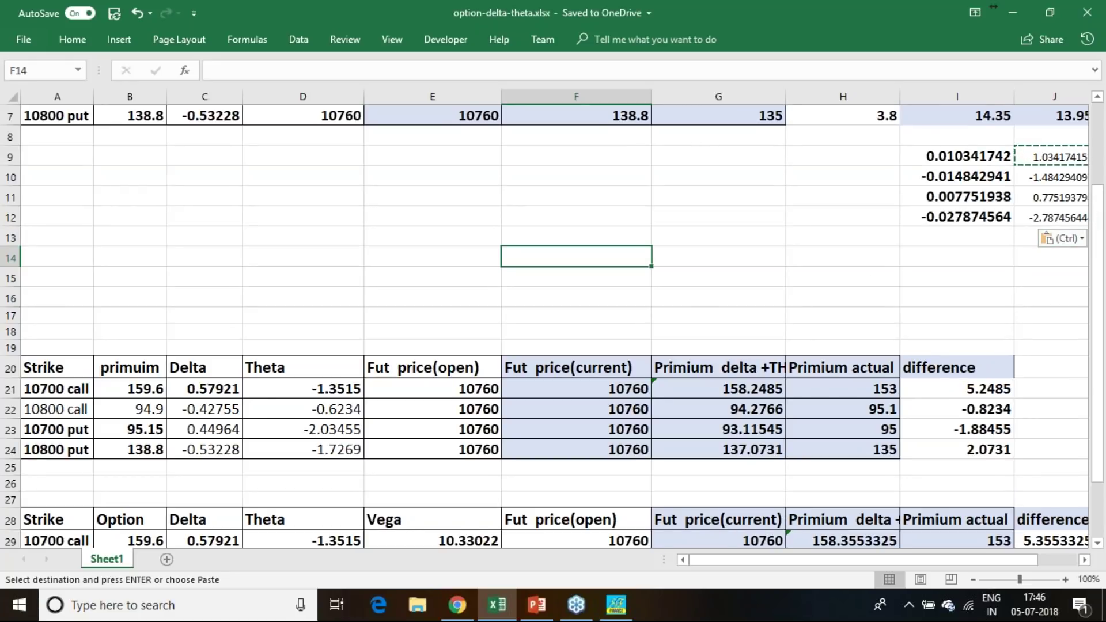
scroll(1063, 220, "down", 1)
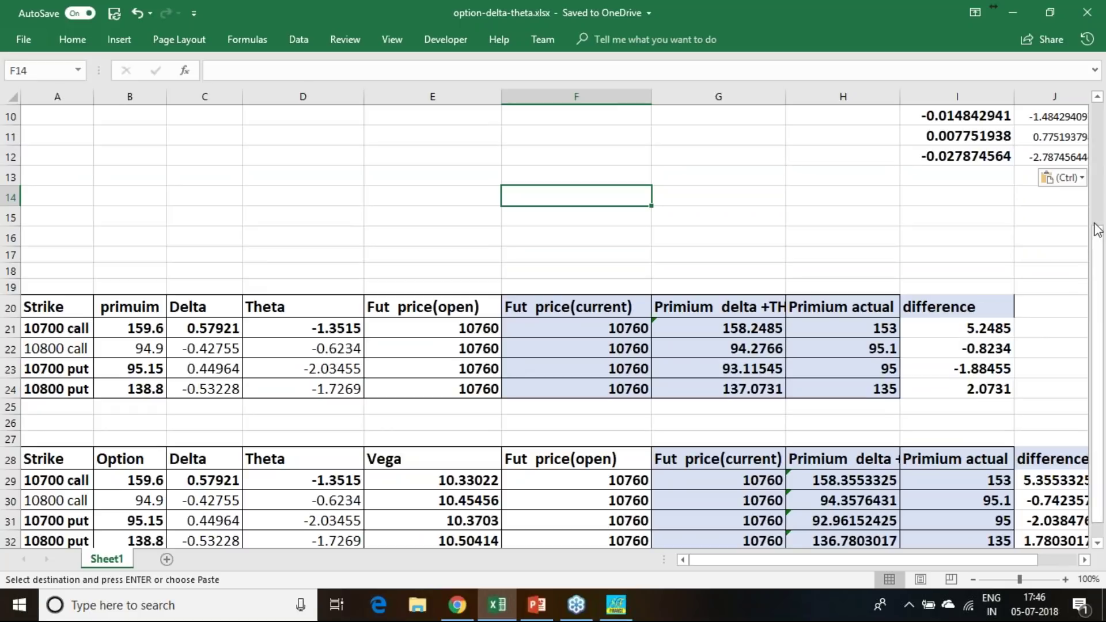
left_click(959, 214)
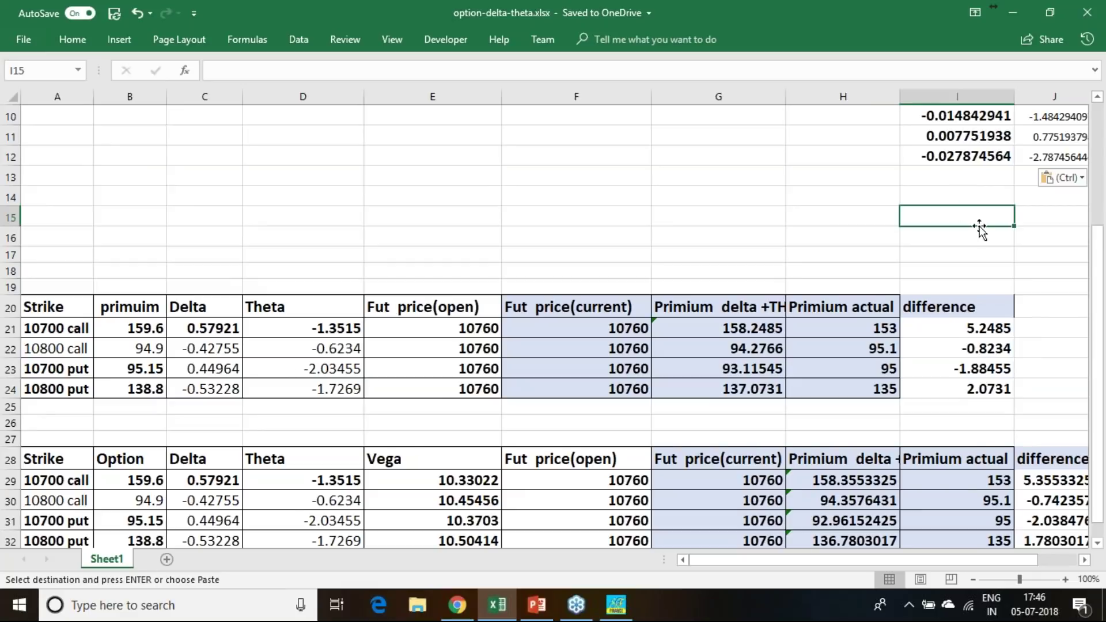
scroll(980, 224, "up", 3)
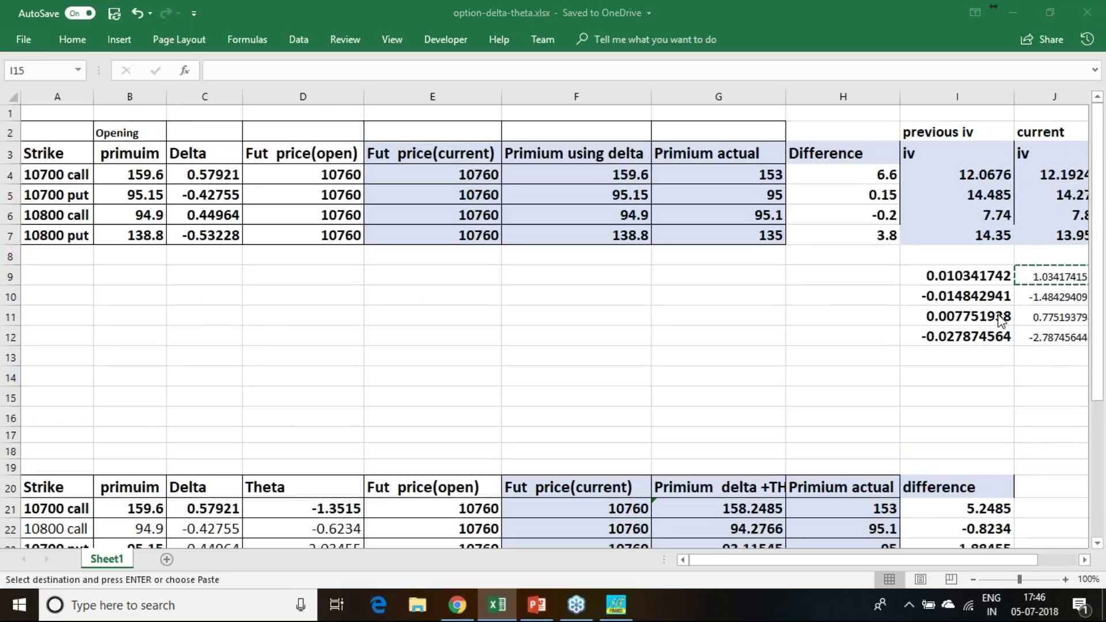
Clear the copy marker, inspect the 10700 call's percentage iv change in J9, and start on-screen drawing.
left_click(951, 358)
key("Escape")
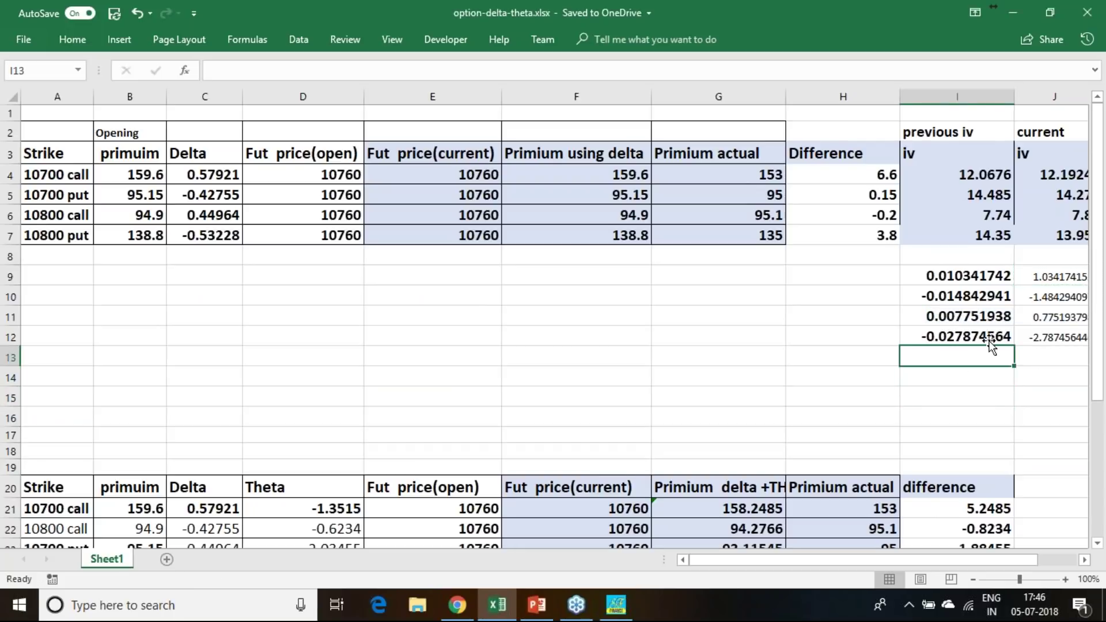
left_click(1051, 282)
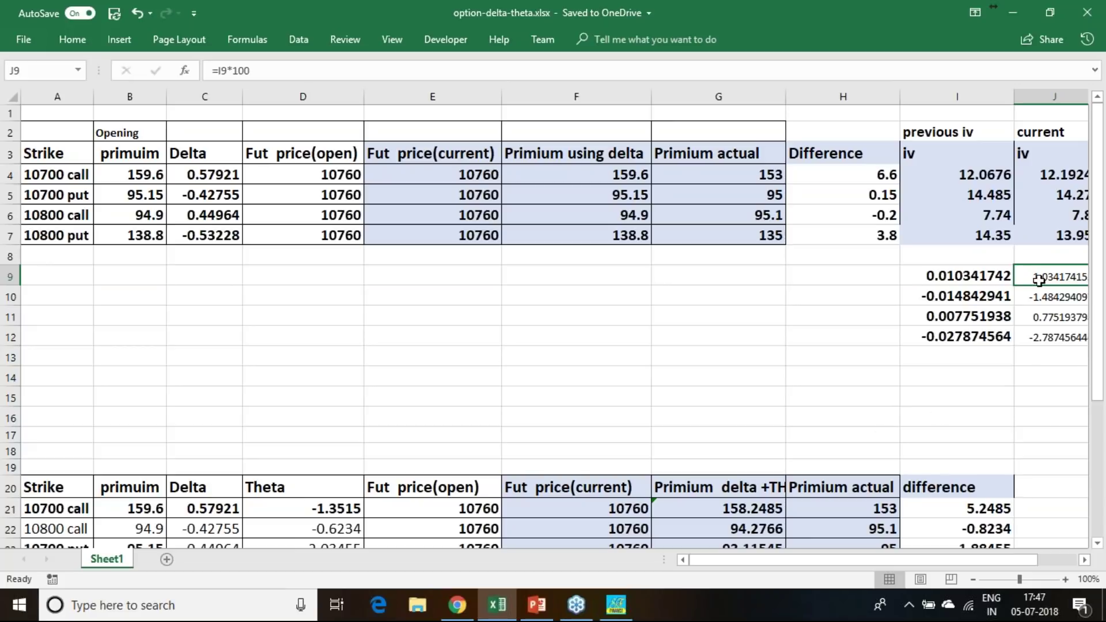
key("ctrl+shift+p")
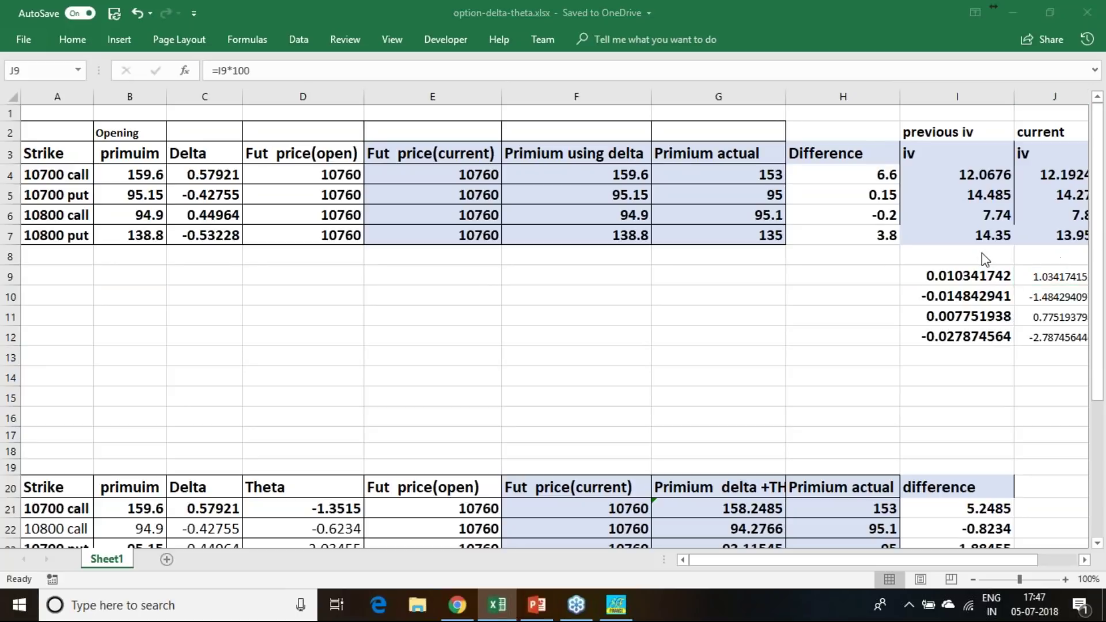
Handwrite the note "1% → v 10.33" in the empty area below the first table to explain vega.
left_click(298, 271)
left_click_drag(298, 271, 300, 317)
mouse_move(344, 270)
left_mouse_down()
mouse_move(333, 308)
mouse_move(336, 283)
mouse_move(525, 289)
mouse_move(509, 315)
left_mouse_up()
left_click(350, 295)
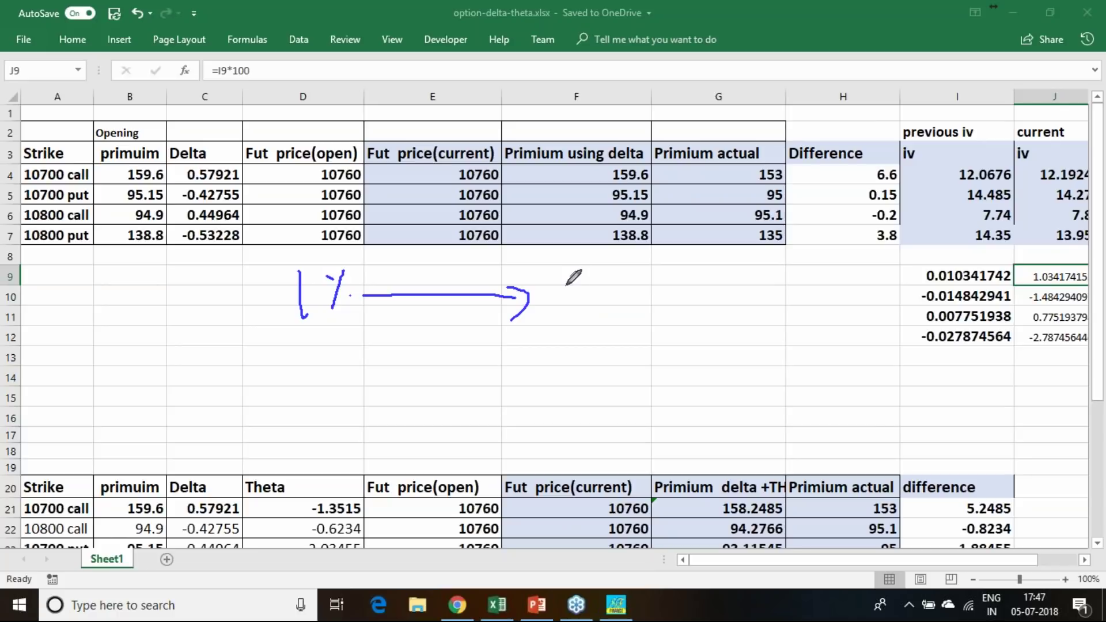
mouse_move(564, 283)
left_mouse_down()
mouse_move(589, 306)
mouse_move(608, 286)
left_mouse_up()
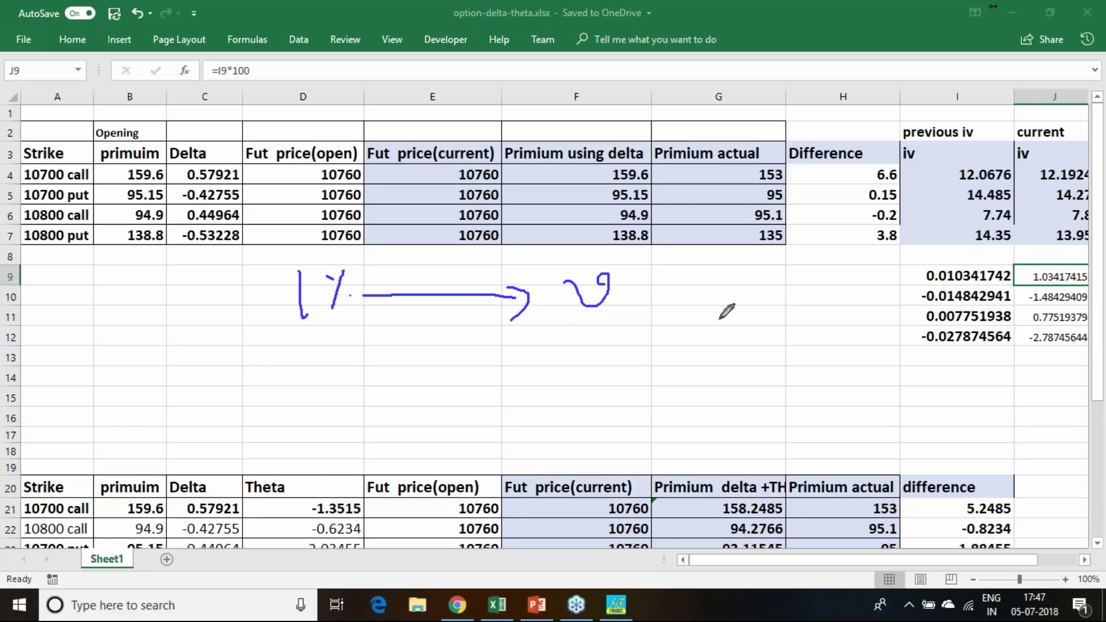
mouse_move(701, 278)
left_mouse_down()
mouse_move(702, 309)
mouse_move(738, 289)
mouse_move(726, 280)
mouse_move(762, 280)
mouse_move(757, 306)
mouse_move(805, 289)
mouse_move(788, 306)
left_mouse_up()
left_click(743, 290)
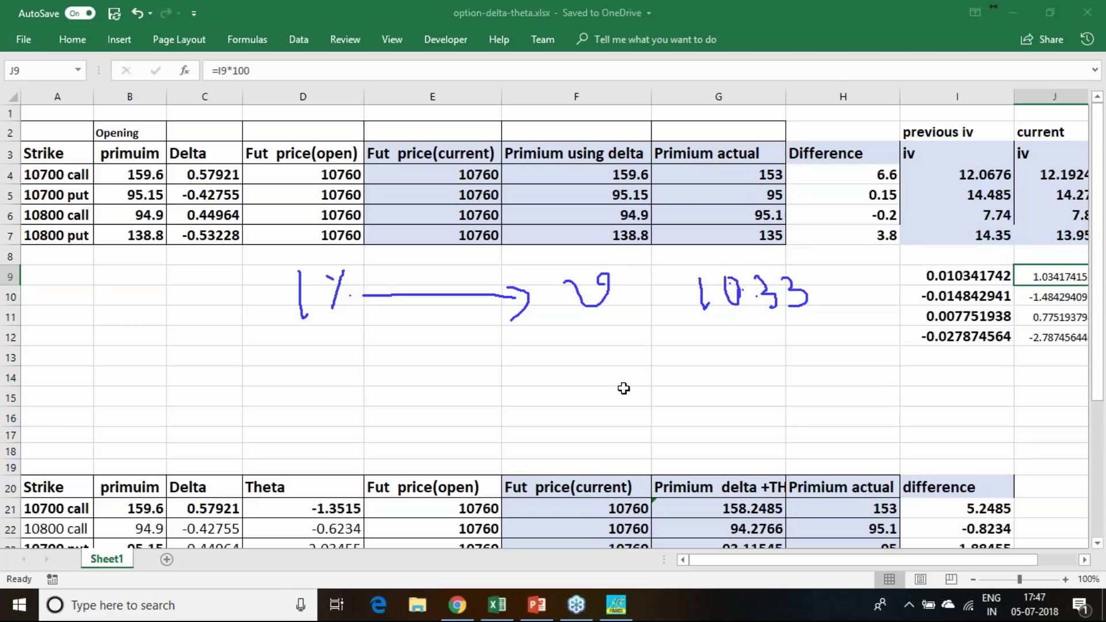
Inspect the 10700 call's option premium in the vega table and clear the handwritten note from the screen.
left_click(301, 314)
left_click(760, 300)
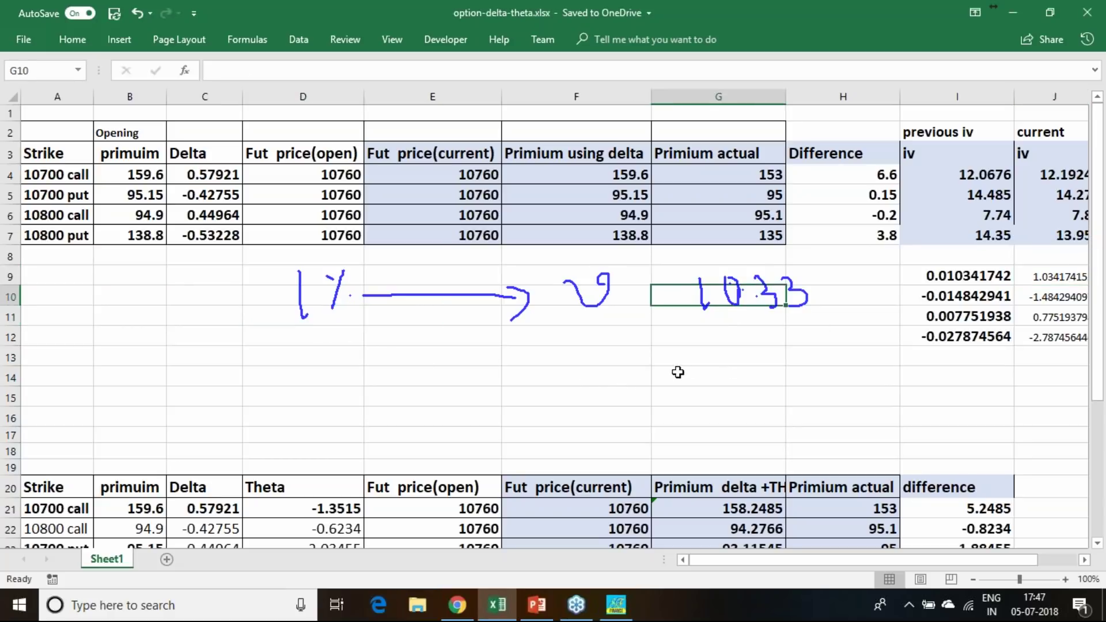
scroll(594, 391, "down", 5)
scroll(587, 393, "down", 1)
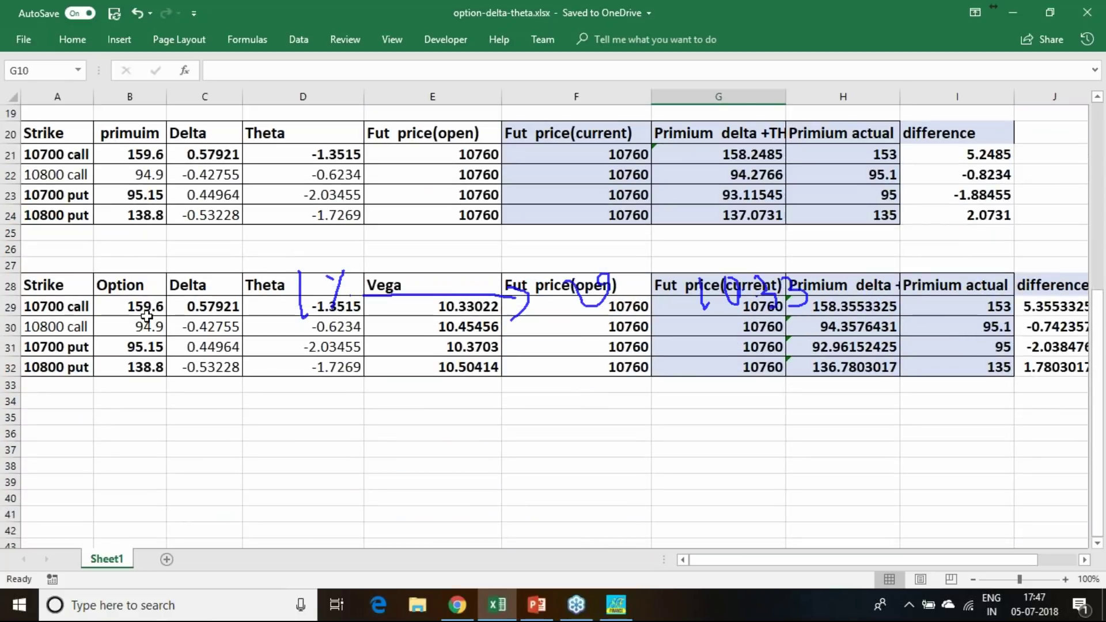
left_click(147, 309)
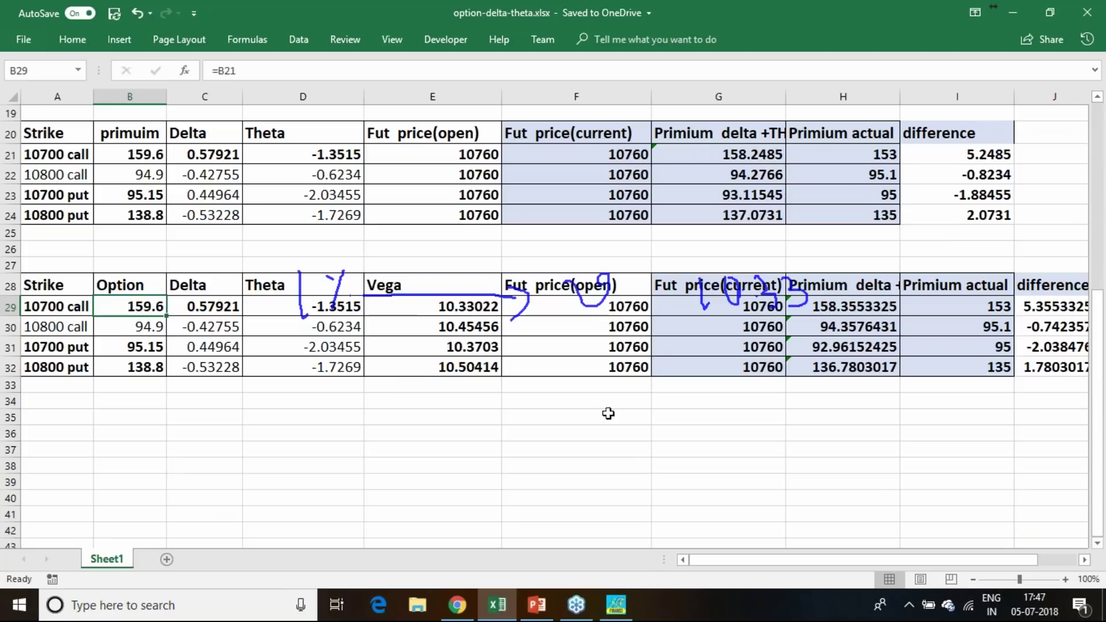
scroll(637, 459, "up", 4)
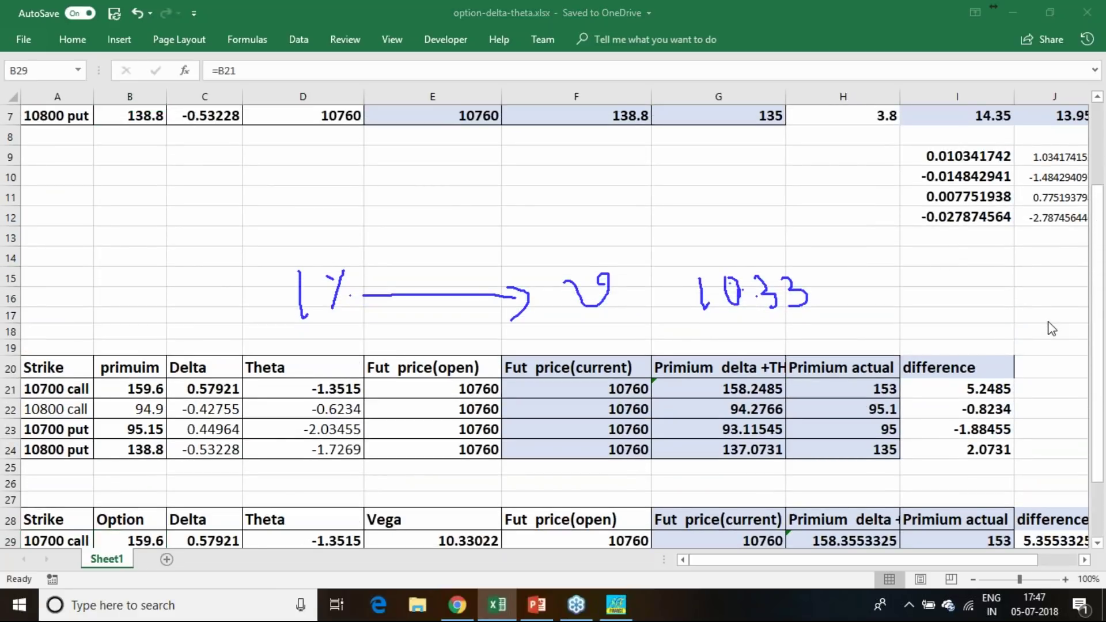
key("Escape")
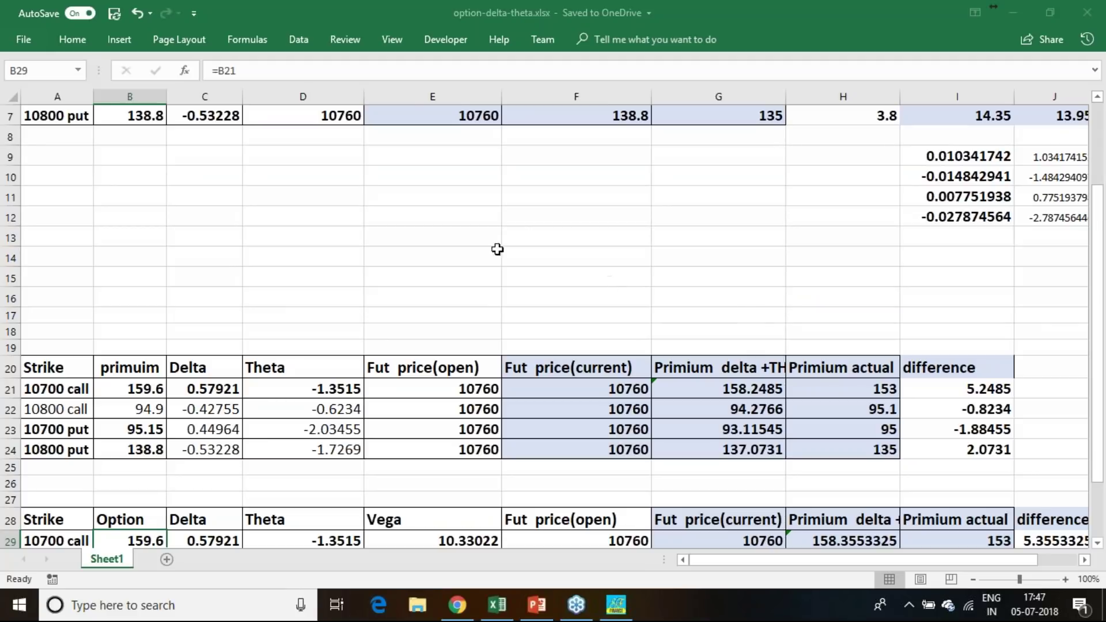
Enter =I9*E29 in G14 to multiply the 10700 call's iv change by its vega.
scroll(491, 279, "down", 2)
scroll(491, 279, "up", 2)
left_click(961, 159)
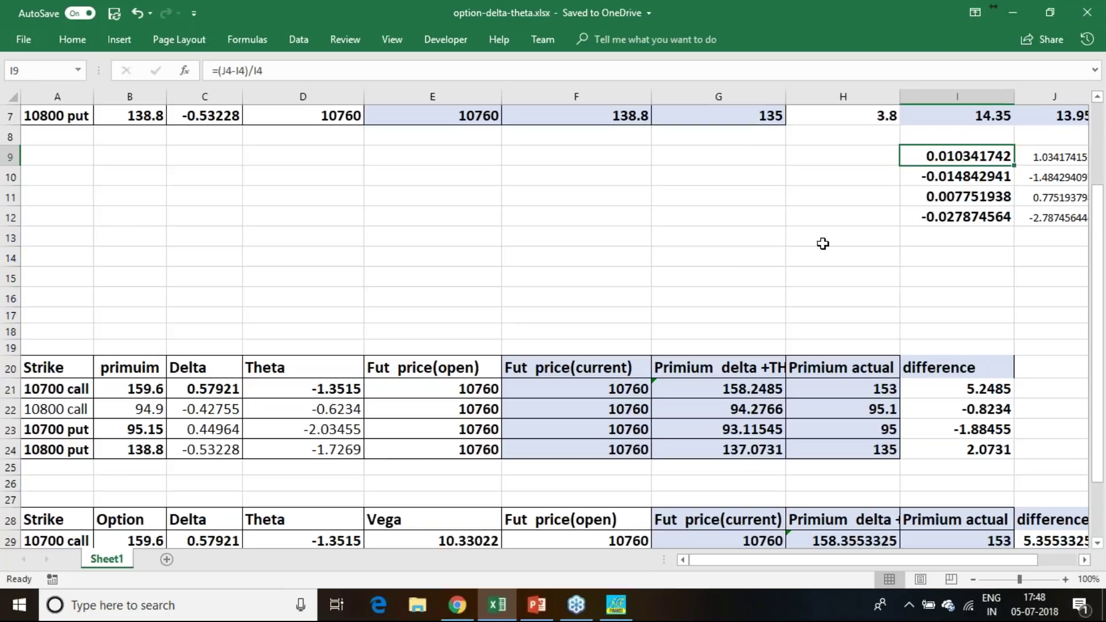
left_click(690, 256)
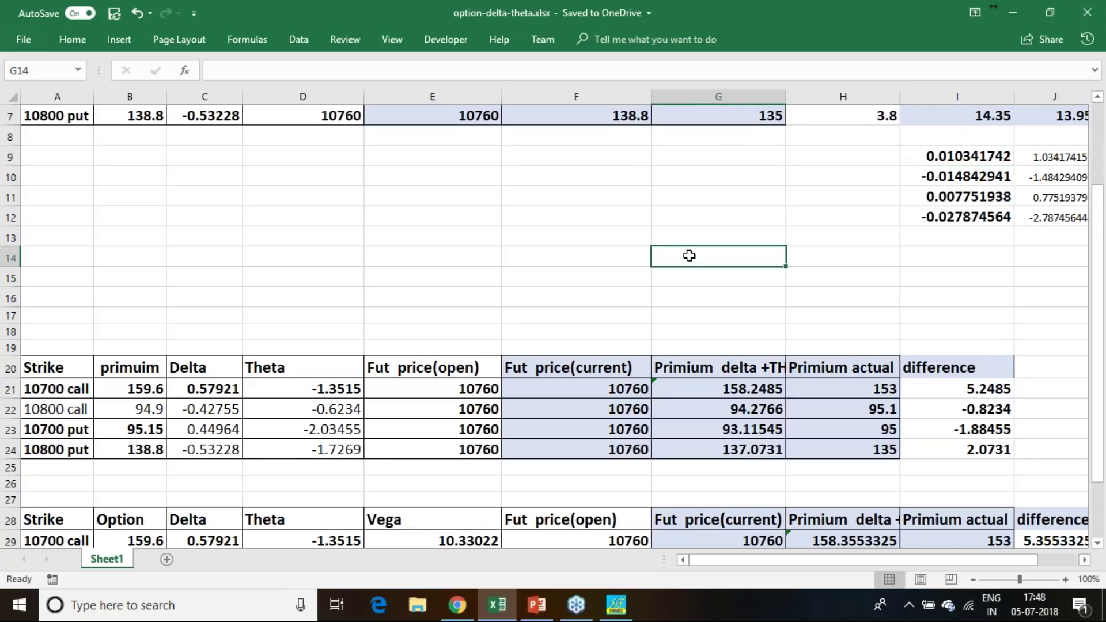
type("=")
left_click(956, 157)
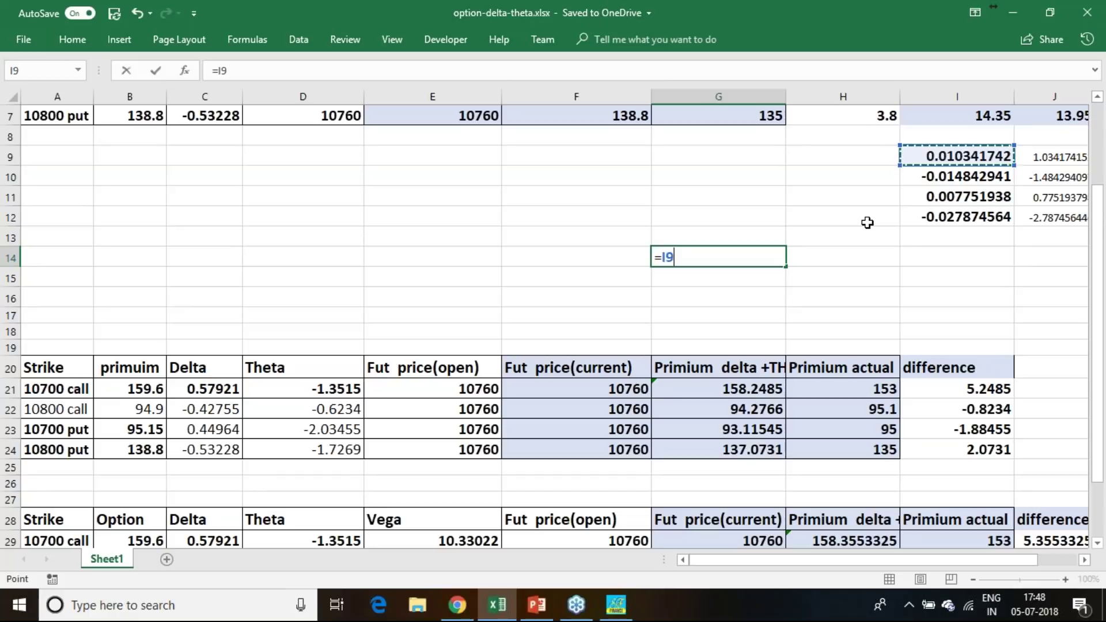
type("*")
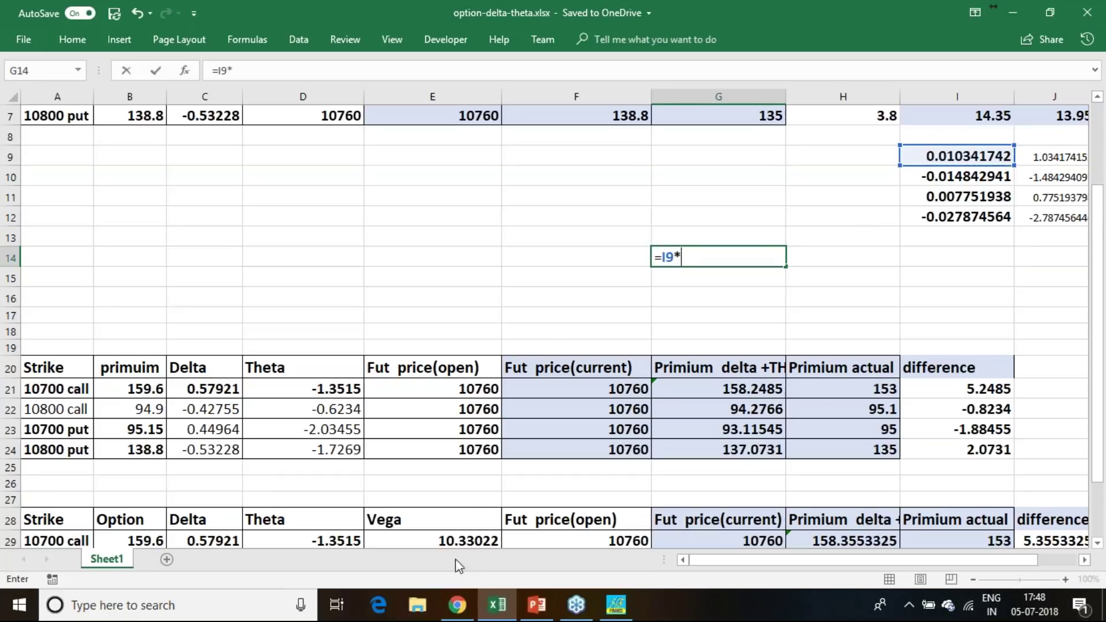
left_click(465, 540)
key("Return")
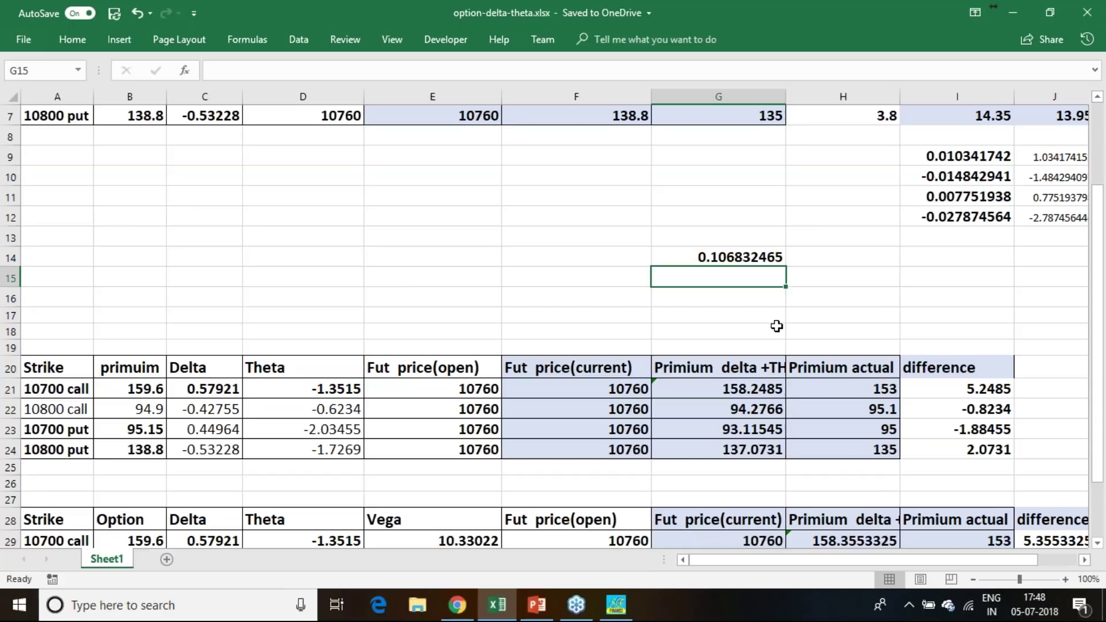
Examine the 10700 call row of the first table, from opening premium and delta through futures prices to the premium difference.
scroll(990, 284, "up", 2)
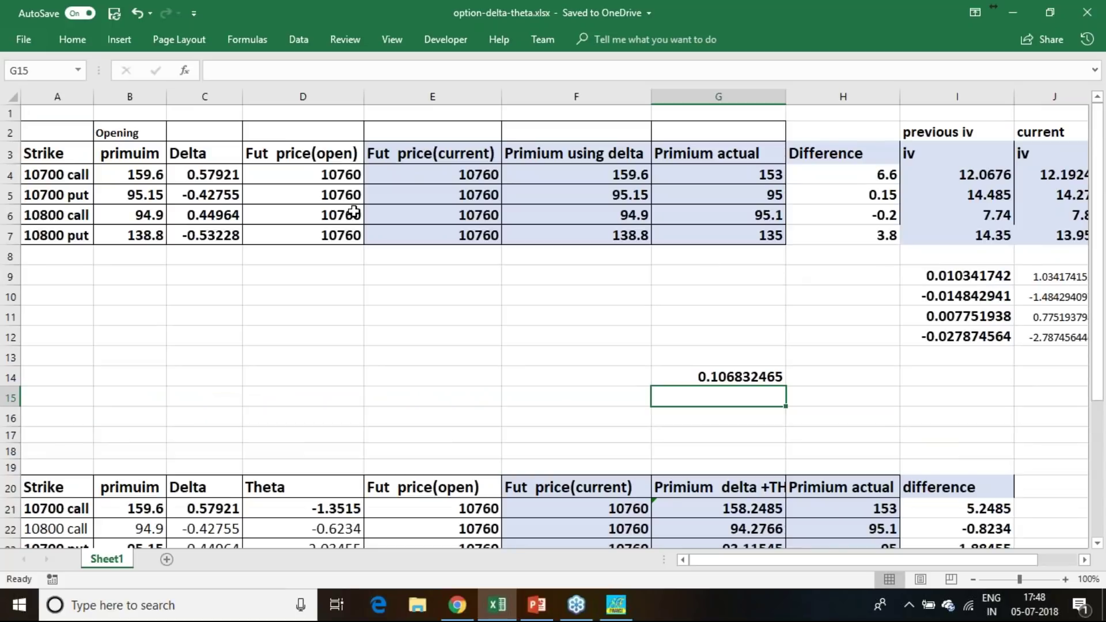
left_click(149, 177)
left_click(202, 177)
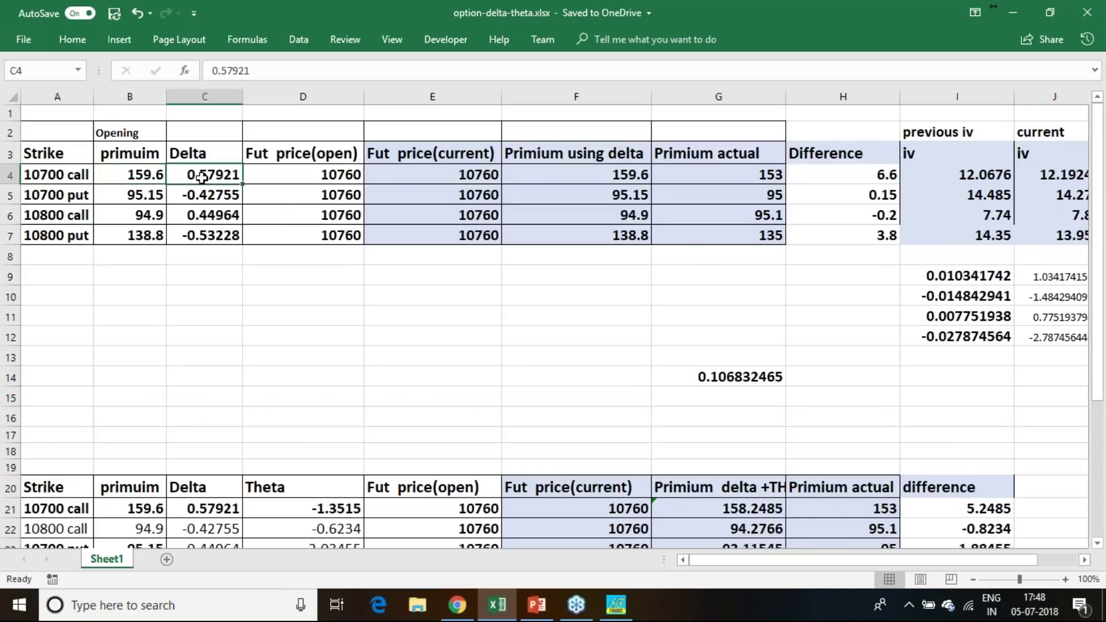
left_click(331, 176)
left_click(453, 175)
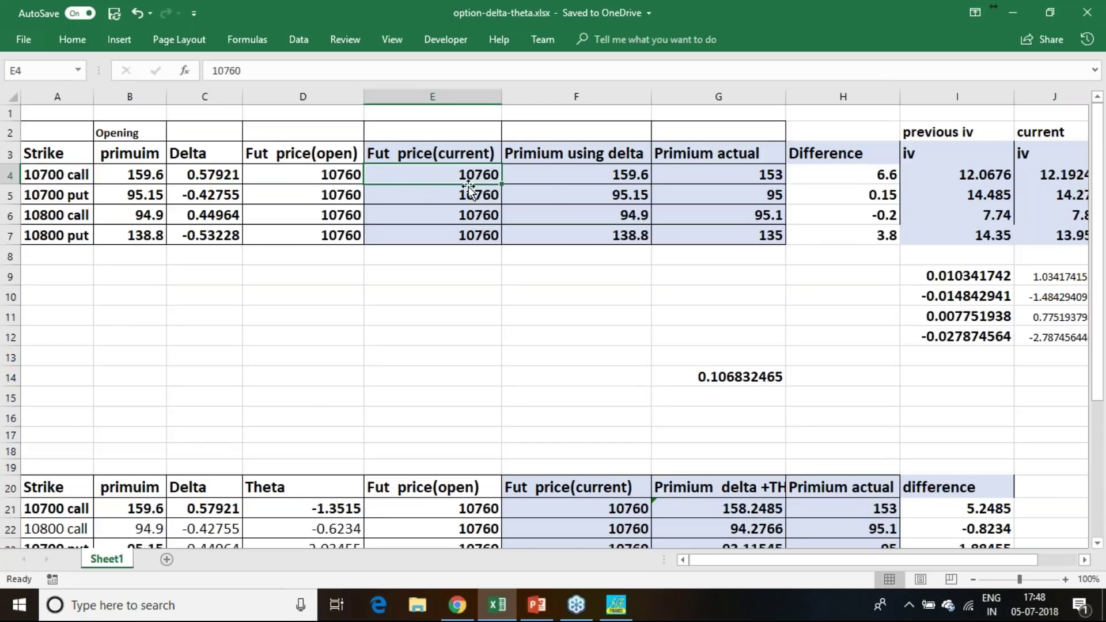
left_click(349, 176)
left_click(480, 178)
left_click(634, 174)
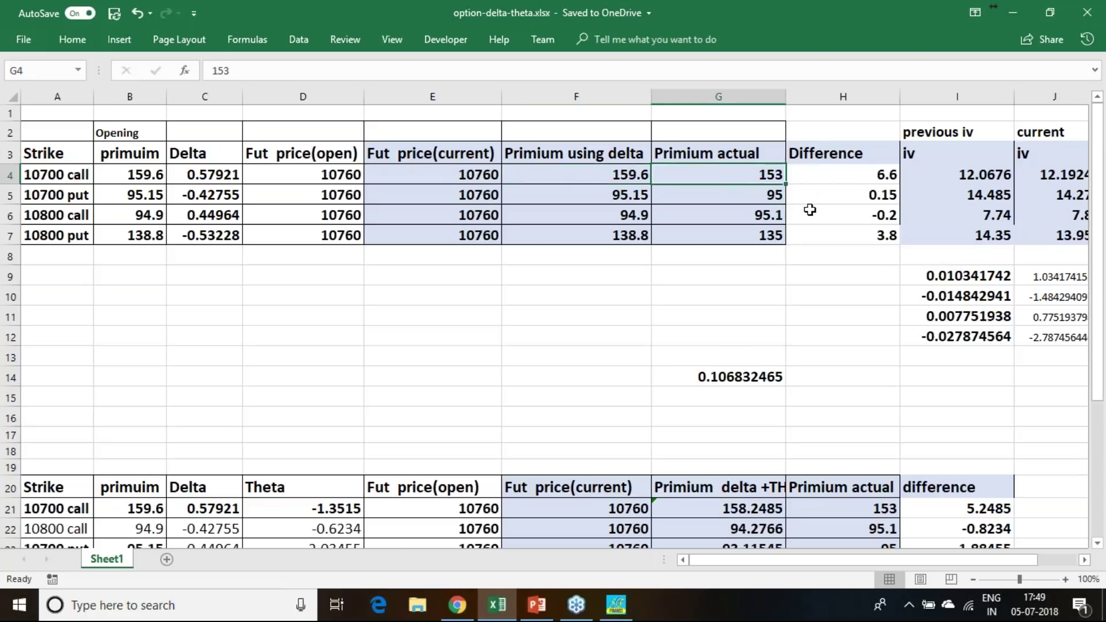
left_click(891, 174)
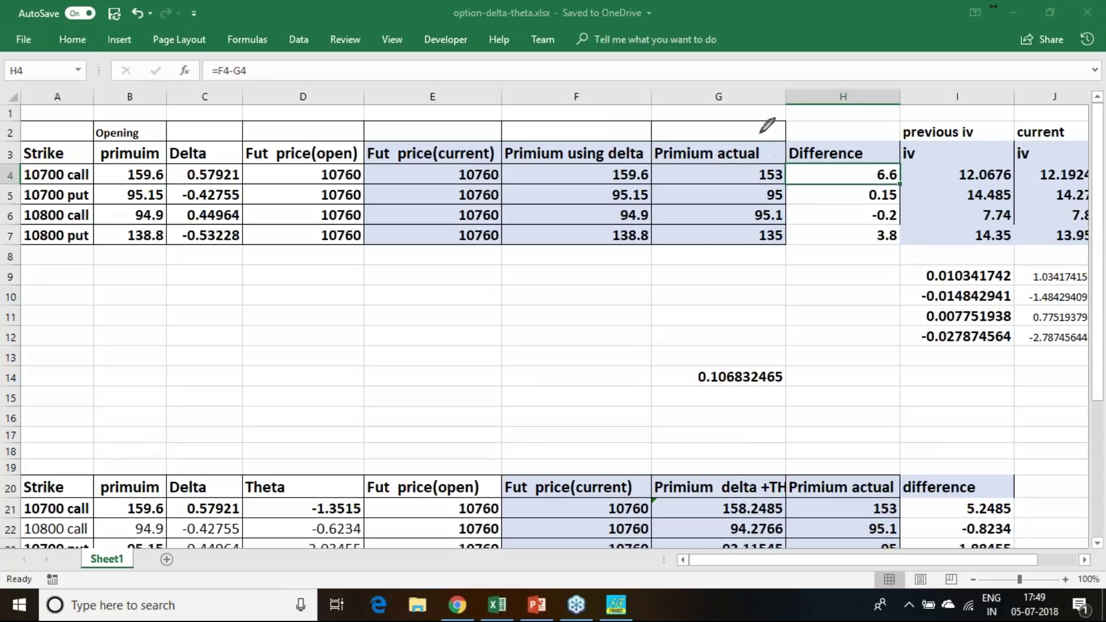
Draw check marks above the delta-based and actual premium headings and circle the 10700 call's difference in H4.
left_click_drag(767, 139, 784, 115)
left_click_drag(613, 122, 643, 105)
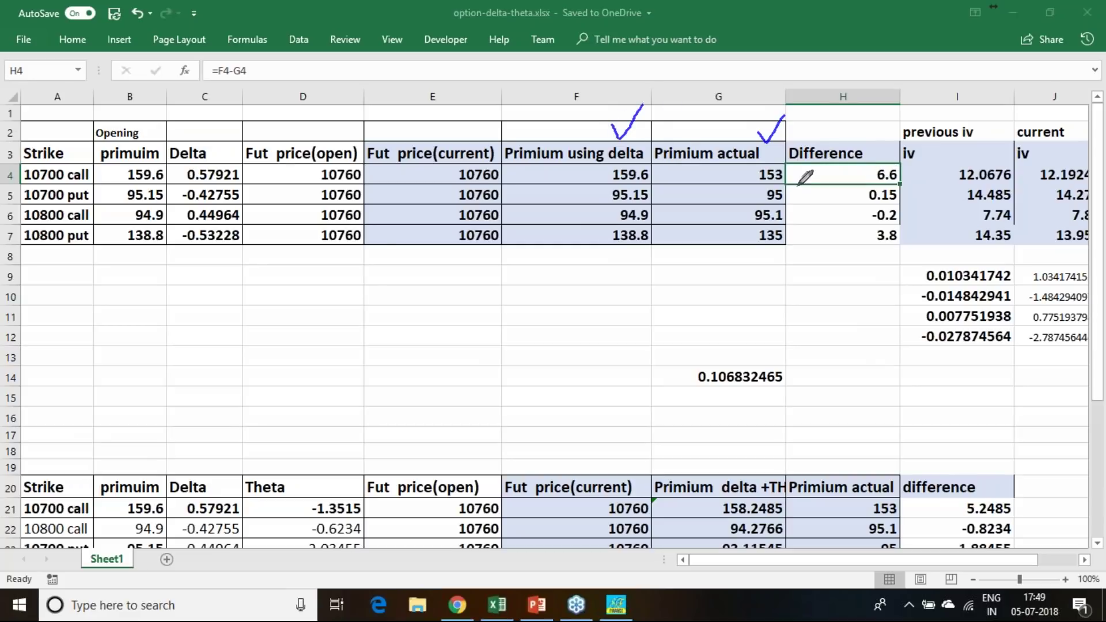
mouse_move(900, 172)
left_mouse_down()
mouse_move(868, 184)
mouse_move(882, 149)
mouse_move(905, 162)
mouse_move(899, 183)
left_mouse_up()
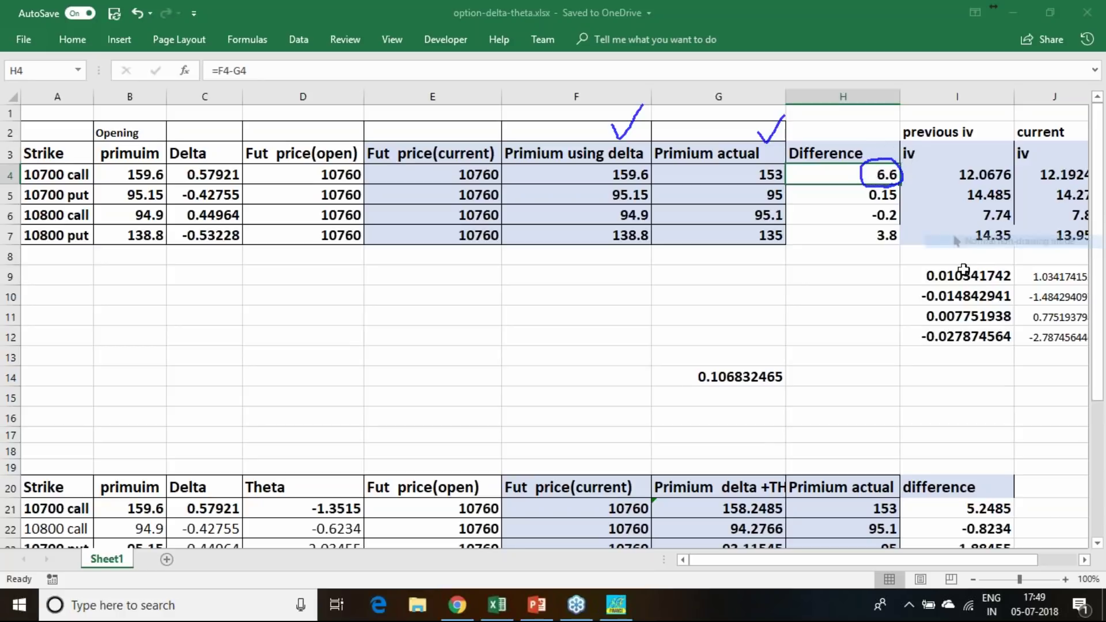
Examine the 10700 call's theta, delta-theta premium, actual premium and difference in the second table against the first table's difference.
scroll(887, 302, "down", 2)
scroll(886, 302, "down", 1)
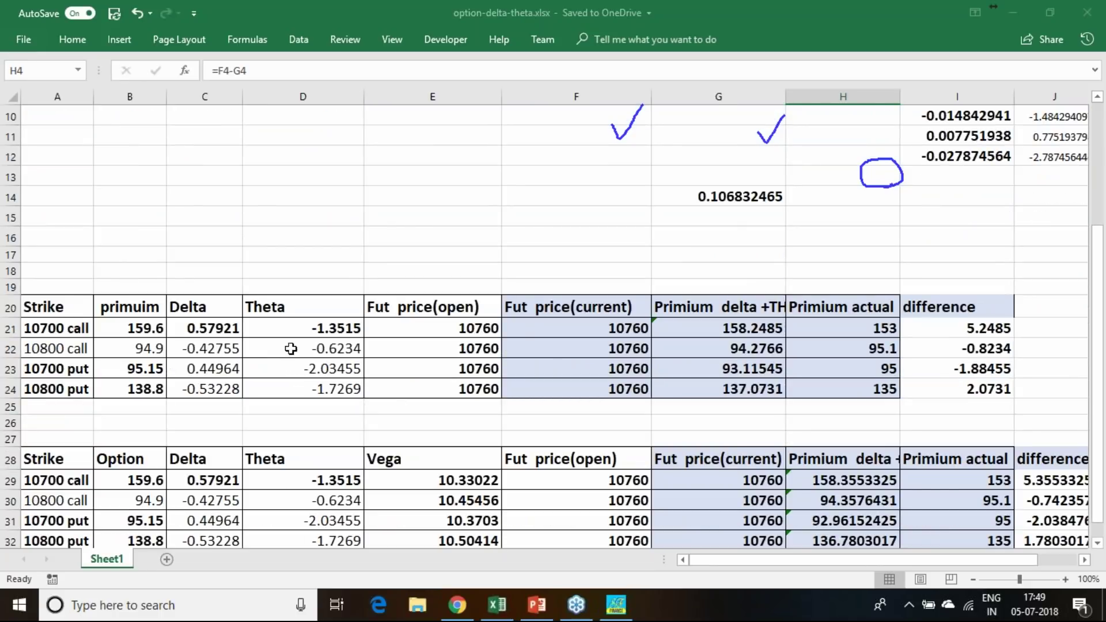
left_click(344, 332)
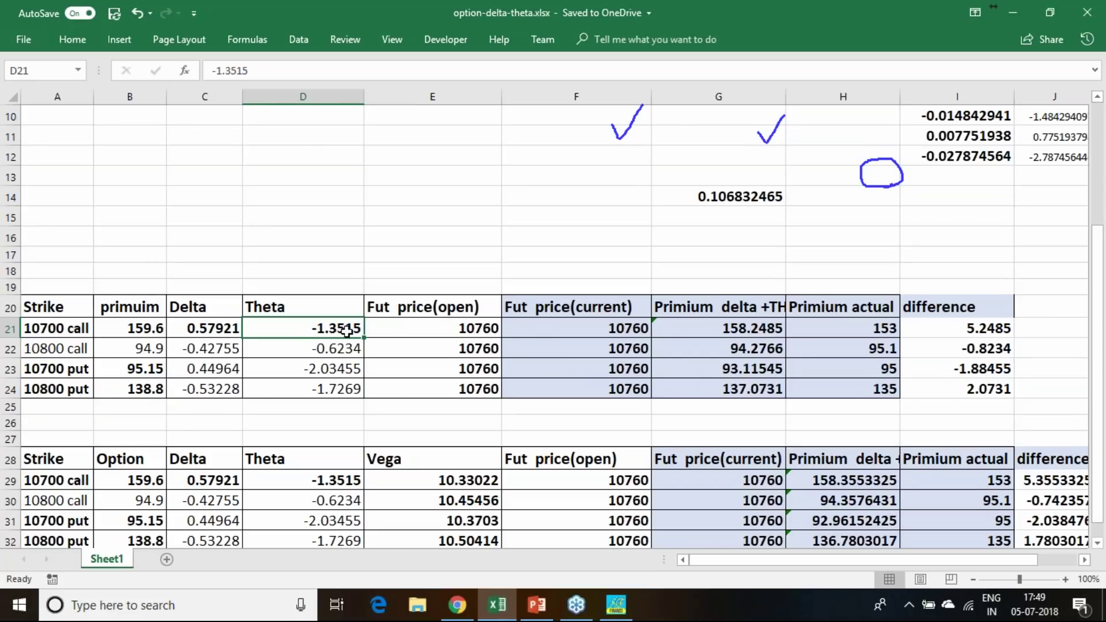
left_click(754, 334)
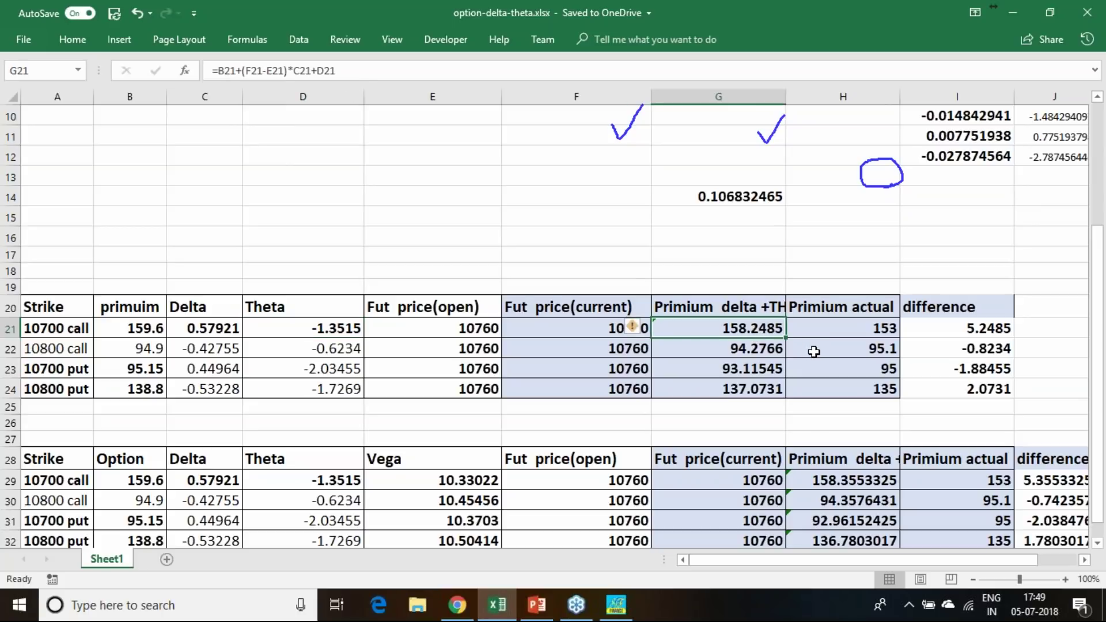
scroll(830, 334, "up", 3)
scroll(837, 326, "down", 2)
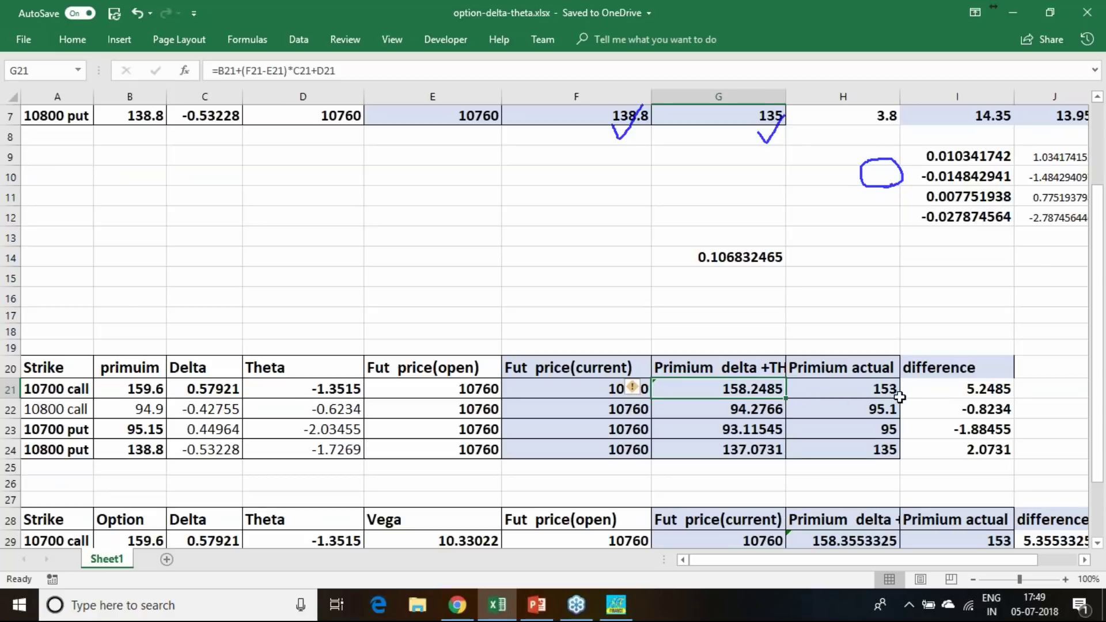
left_click(882, 389)
scroll(985, 397, "up", 2)
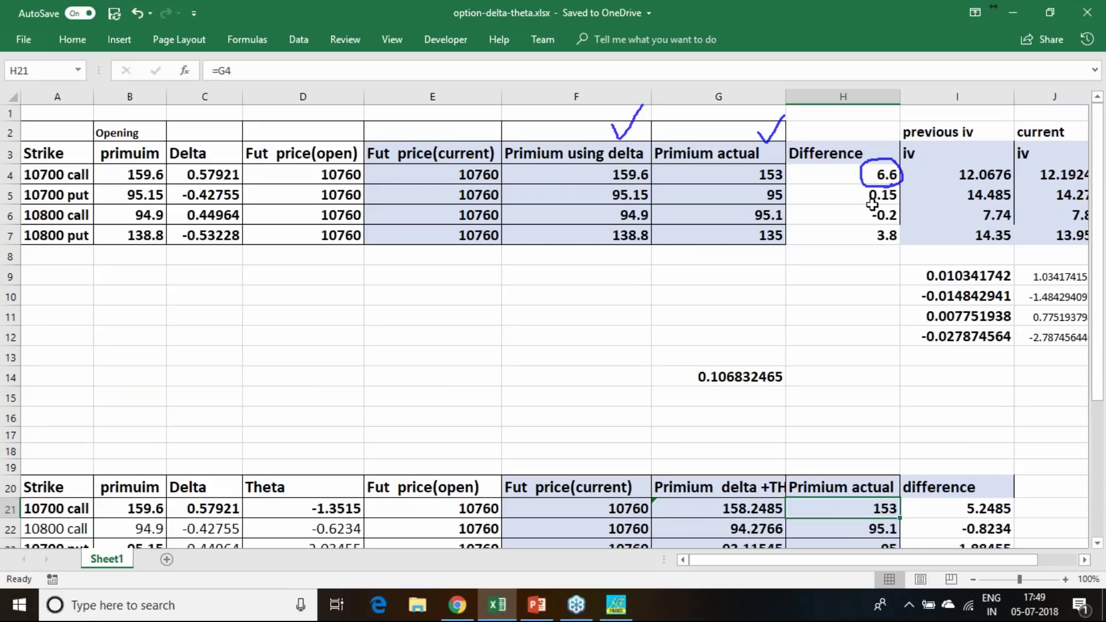
scroll(961, 386, "down", 2)
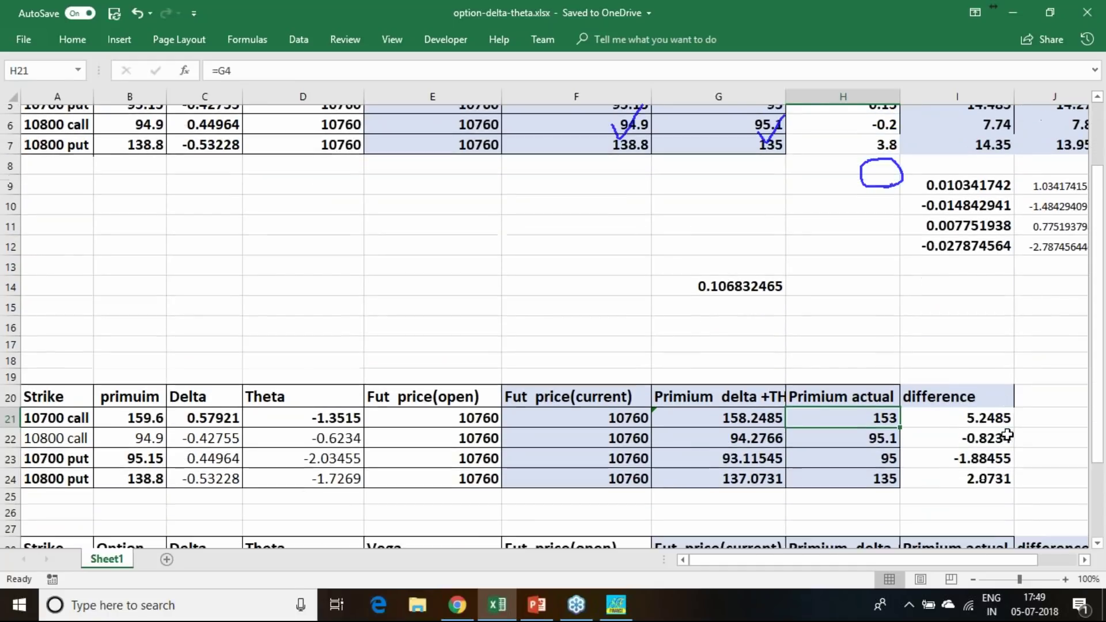
left_click(990, 395)
Review the vega values of all four strikes in E29 to E32 of the third table.
scroll(1062, 402, "down", 2)
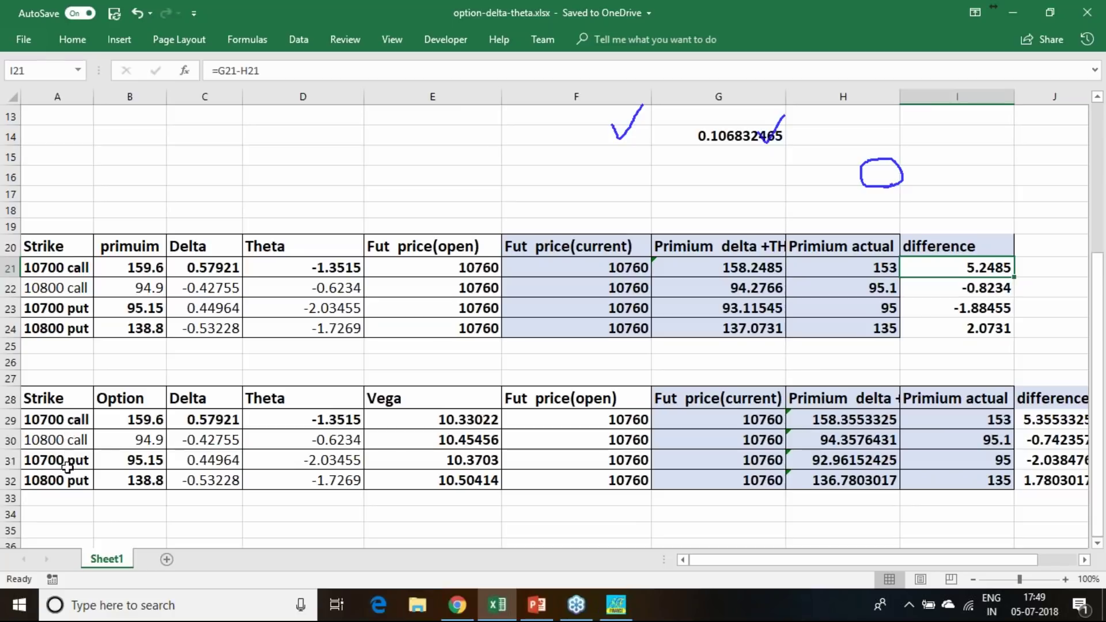
left_click(461, 420)
left_click(459, 439)
left_click(478, 459)
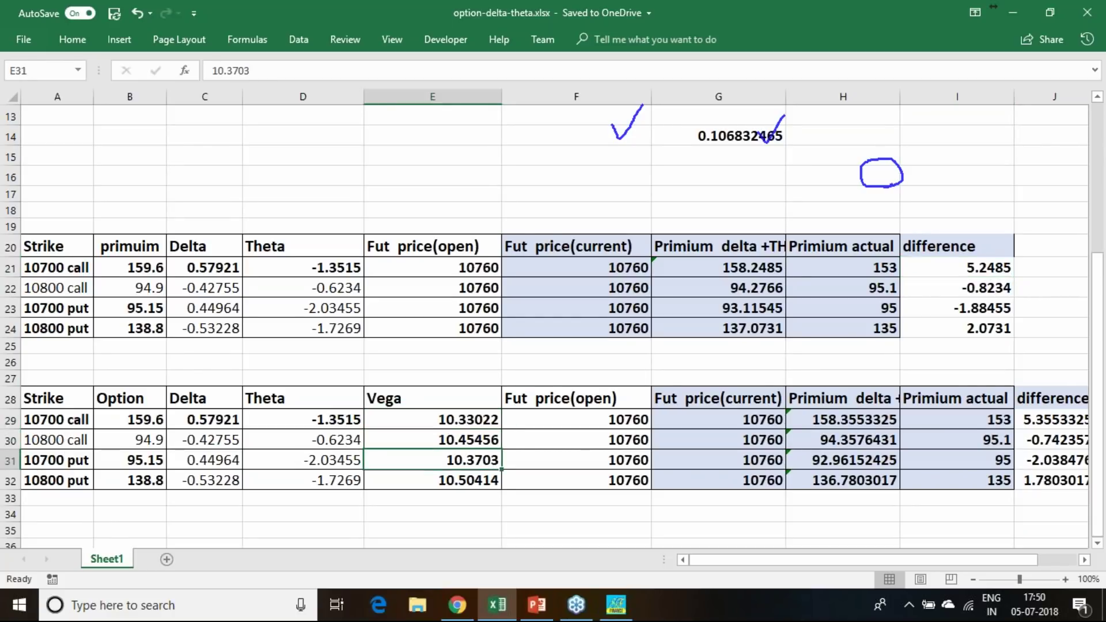
left_click(472, 483)
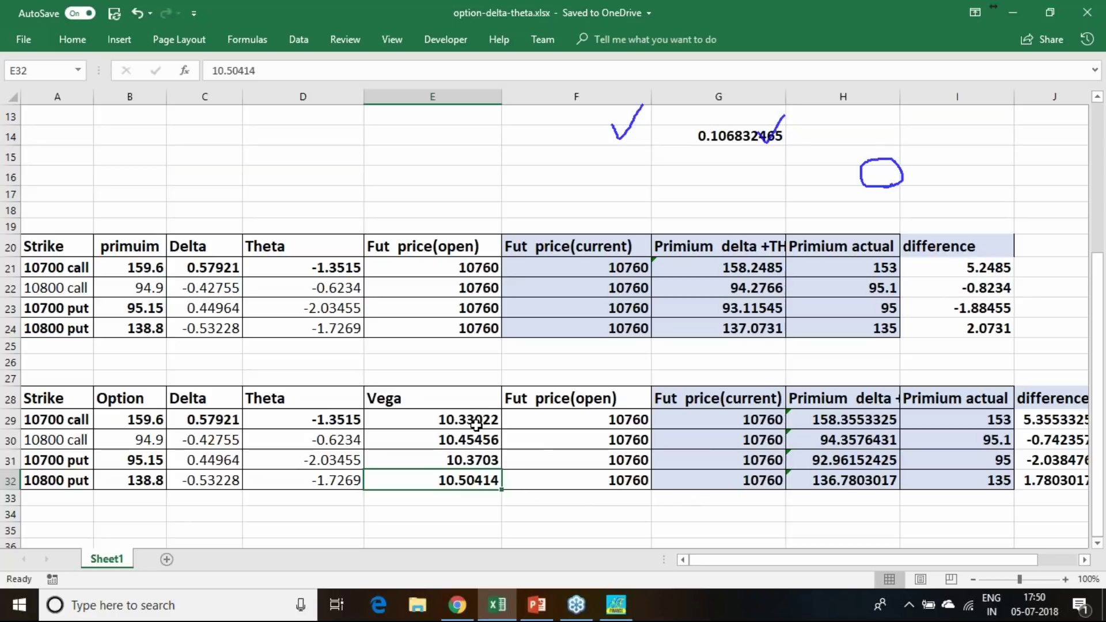
Check the vega-based premium formulas in H29 to H31 against the iv changes, and highlight the 10800 call and 10800 put rows.
scroll(615, 482, "up", 3)
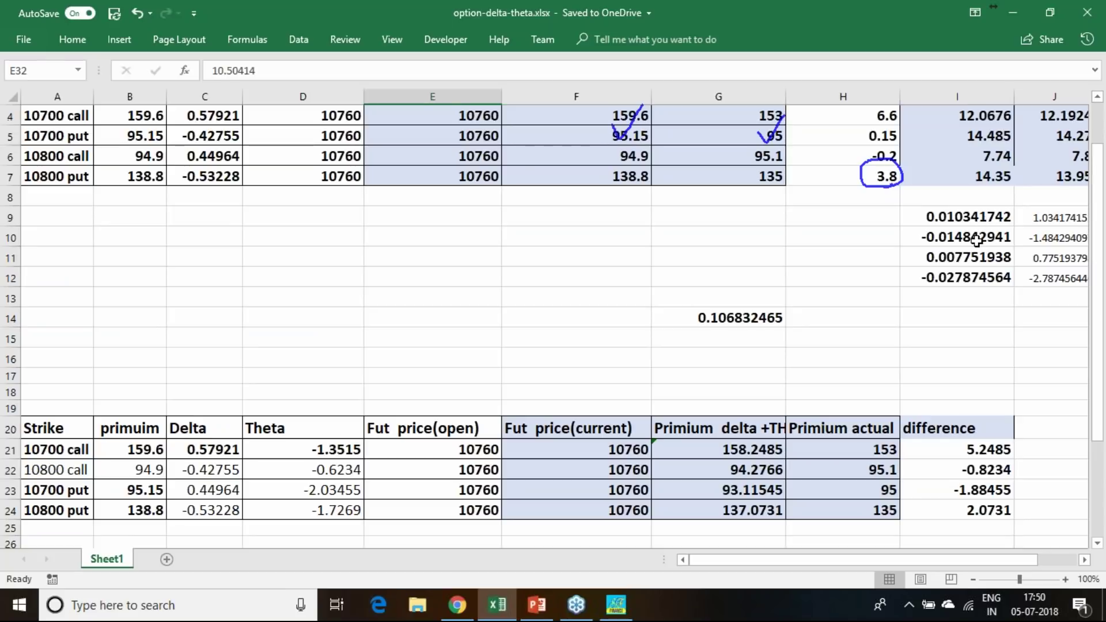
scroll(851, 422, "down", 4)
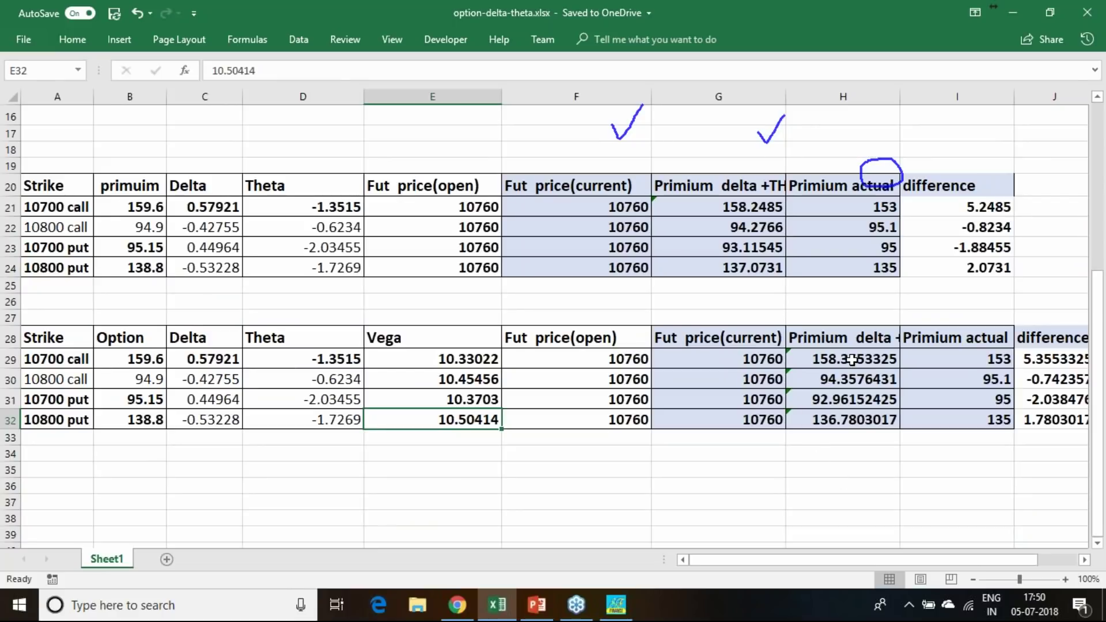
left_click(848, 362)
left_click(859, 381)
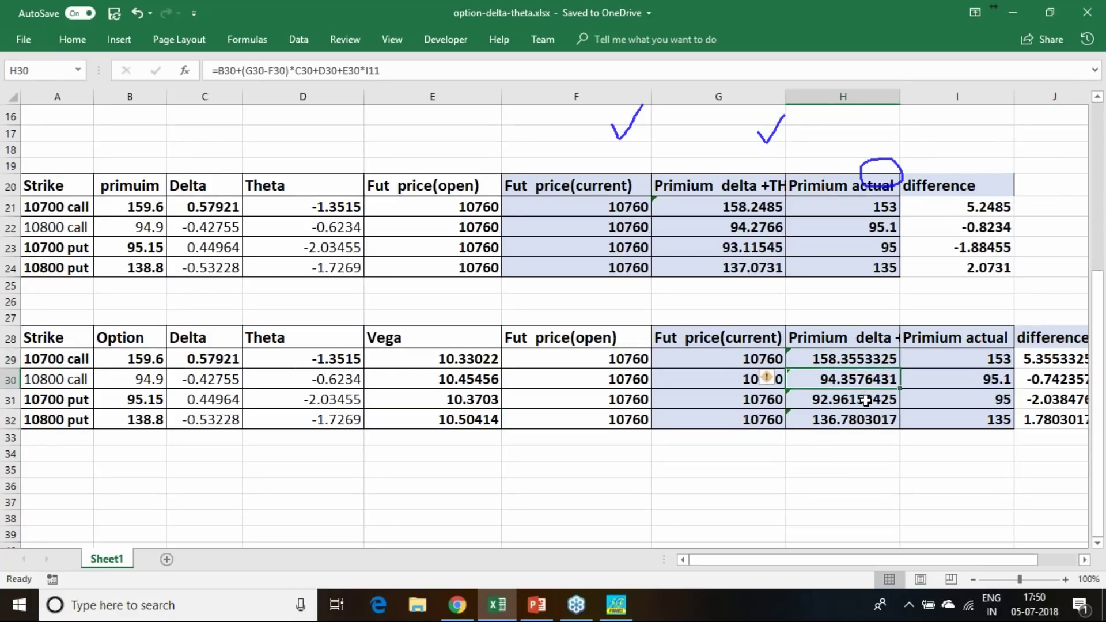
left_click(866, 400)
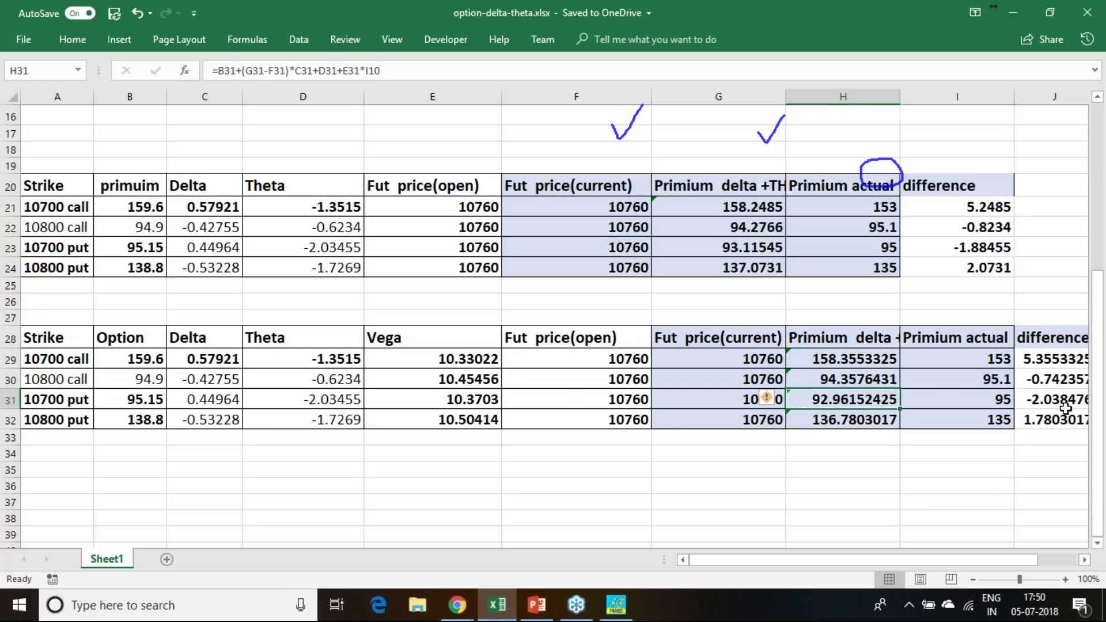
left_click(13, 381)
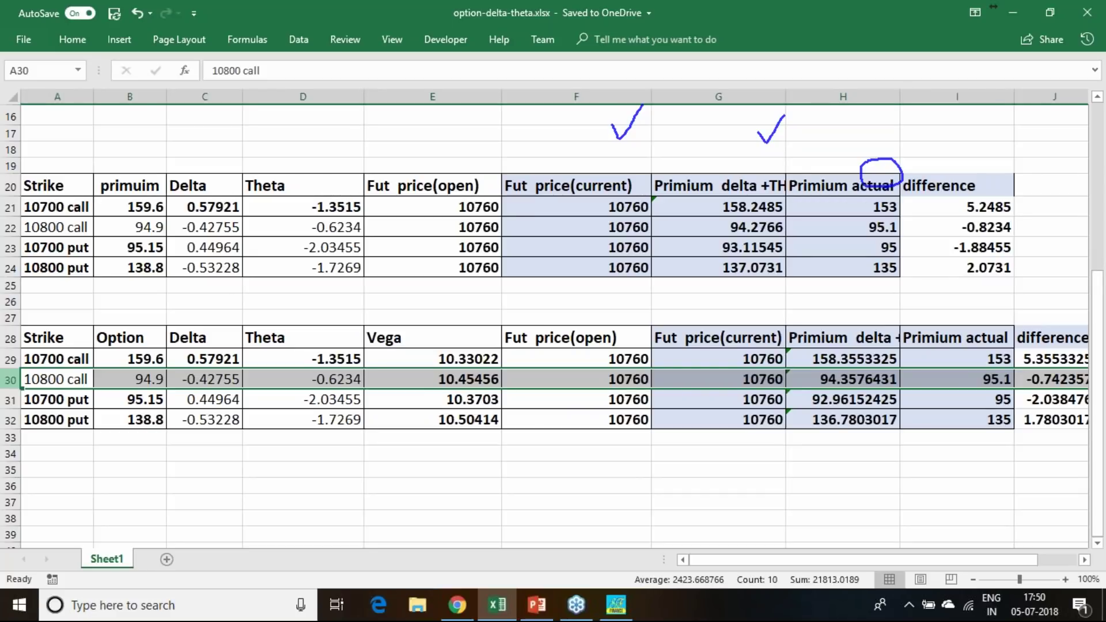
left_click(11, 421)
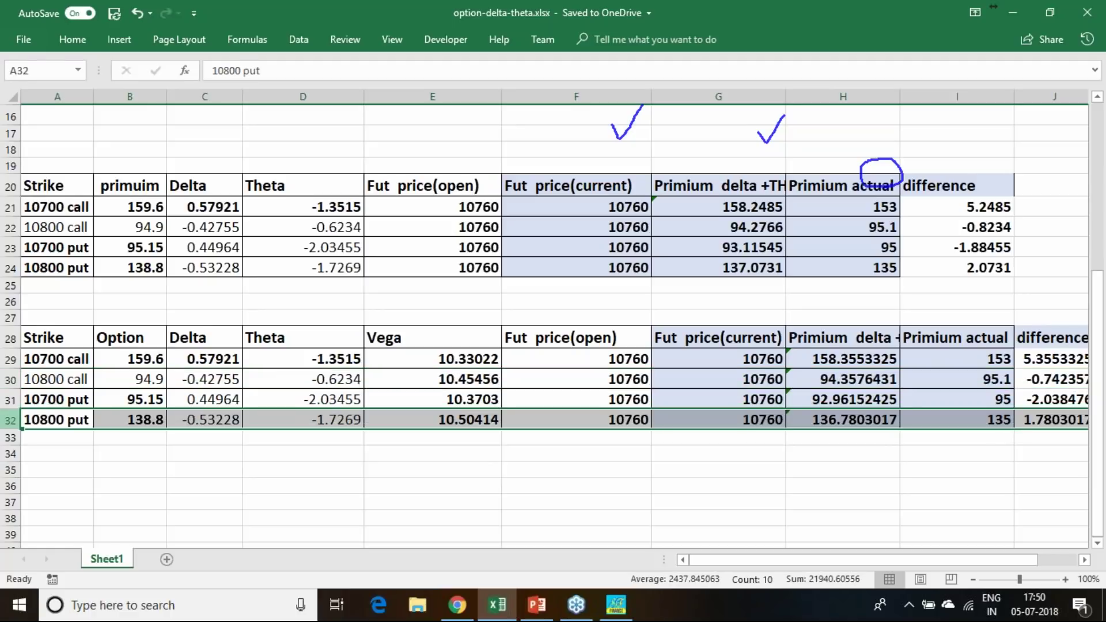
Highlight the 10700 put and 10700 call rows in the third table, and review the first table's differences in H4 to H7.
left_click(11, 400)
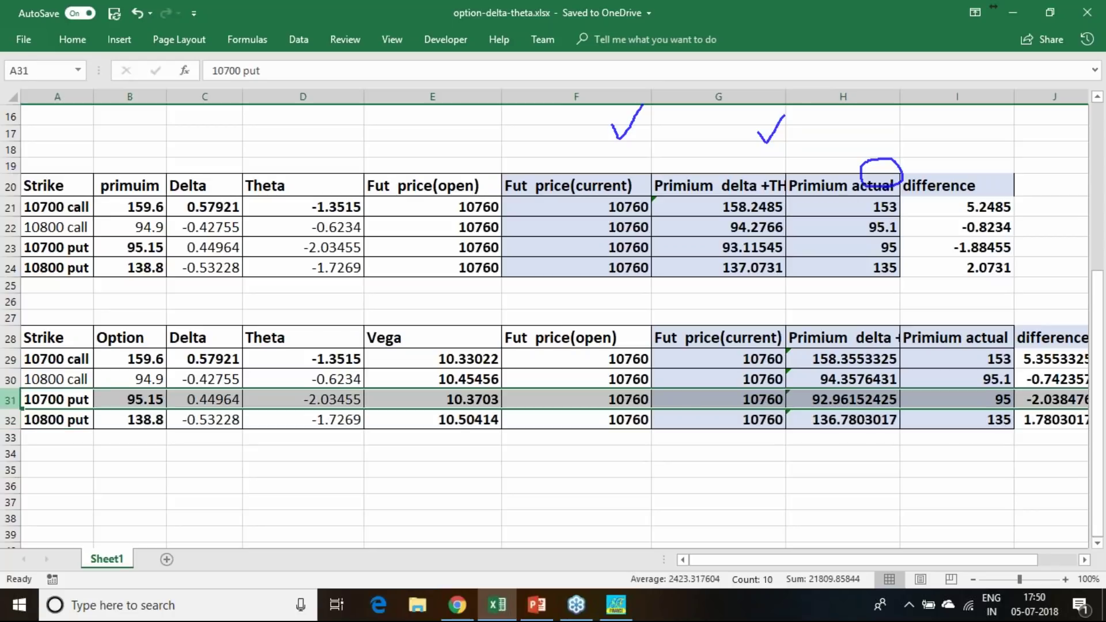
left_click(12, 359)
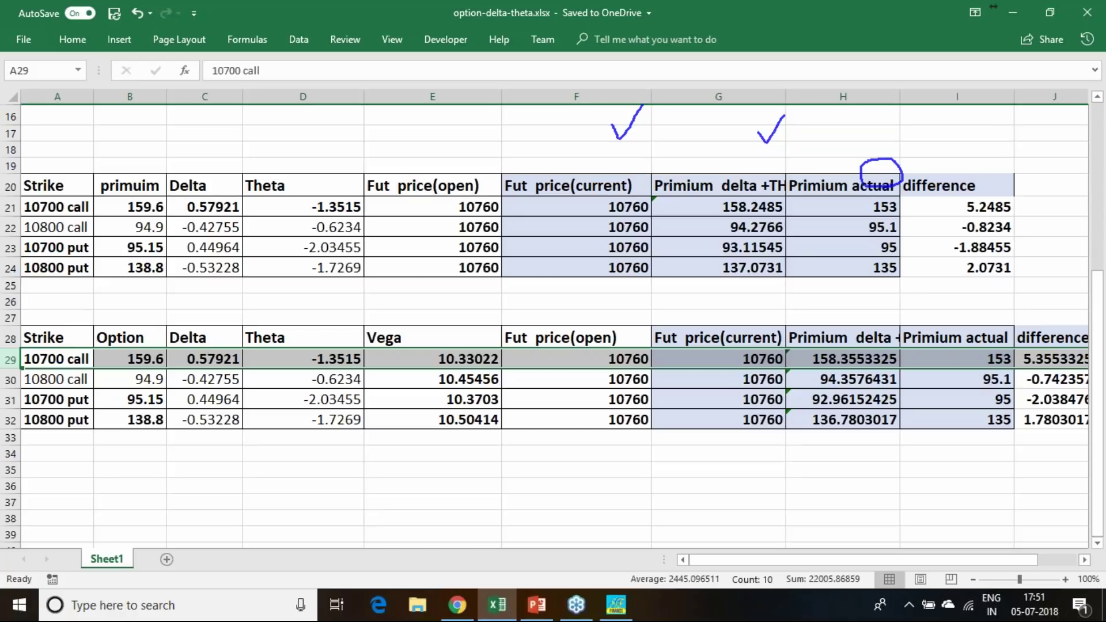
scroll(675, 350, "up", 5)
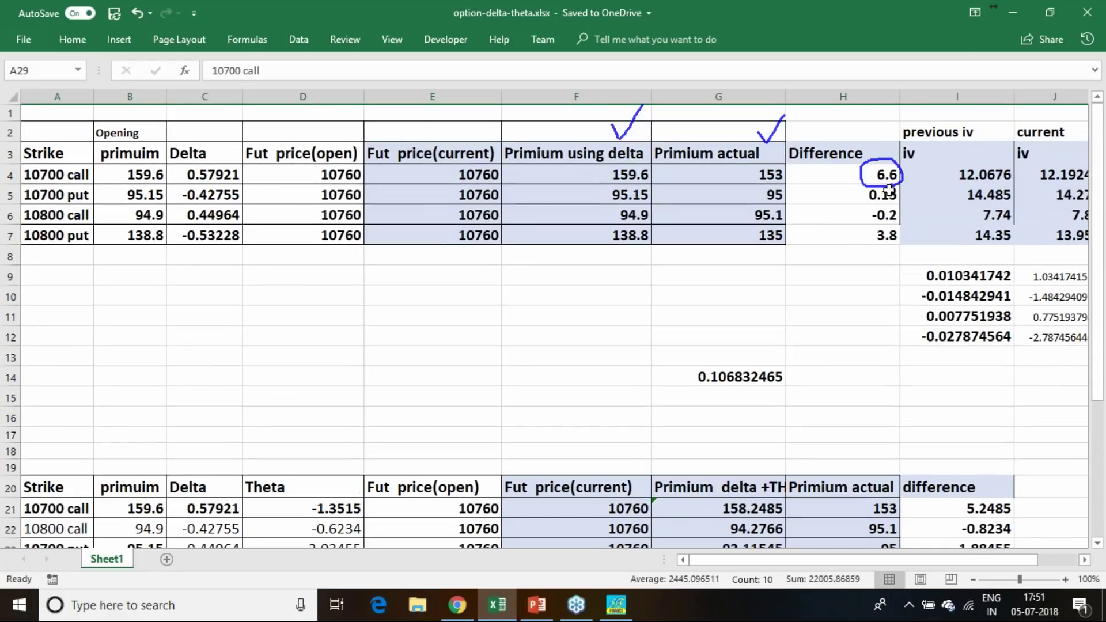
left_click(891, 178)
left_click(890, 217)
left_click(891, 198)
left_click(890, 216)
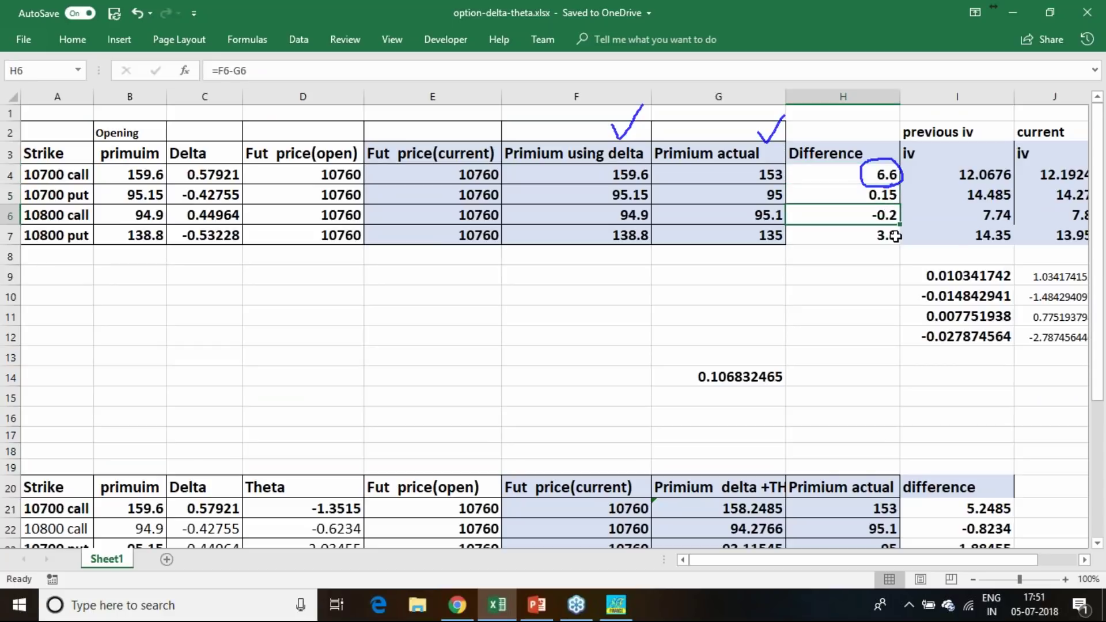
left_click(892, 238)
Compare the differences in the second and third tables, check the 10700 call's difference in J29, and erase the pen marks.
scroll(933, 317, "down", 2)
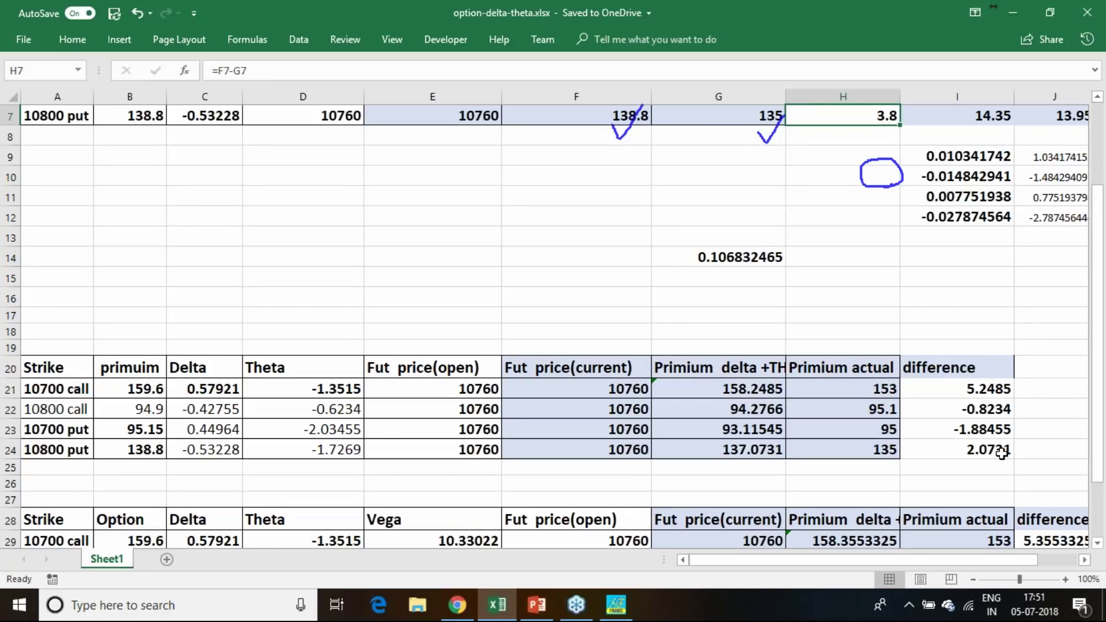
scroll(1002, 454, "down", 3)
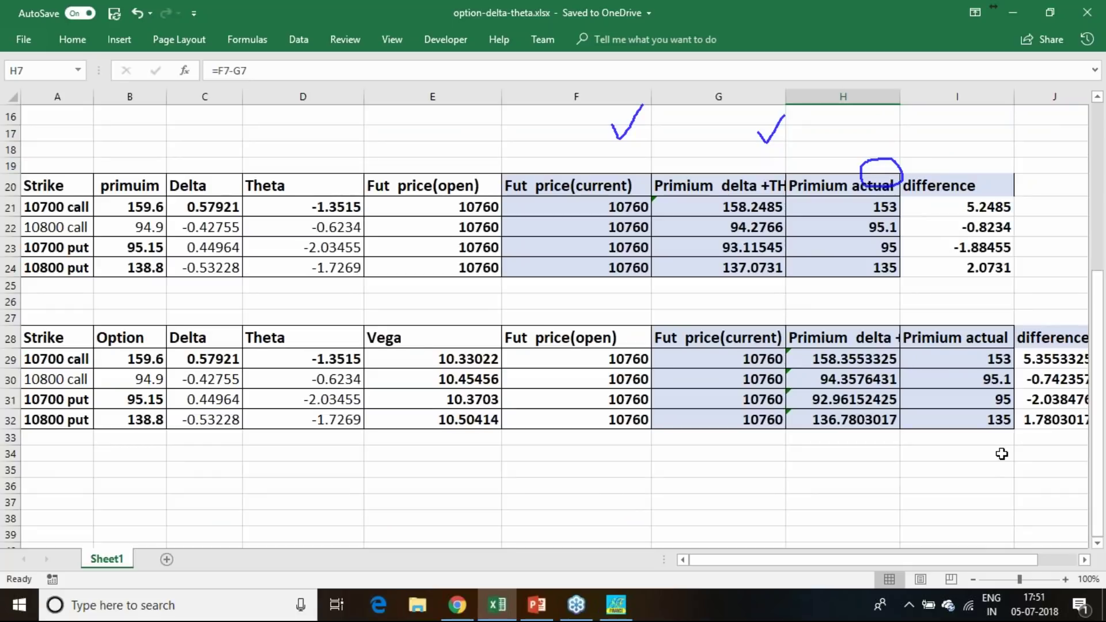
left_click(1049, 357)
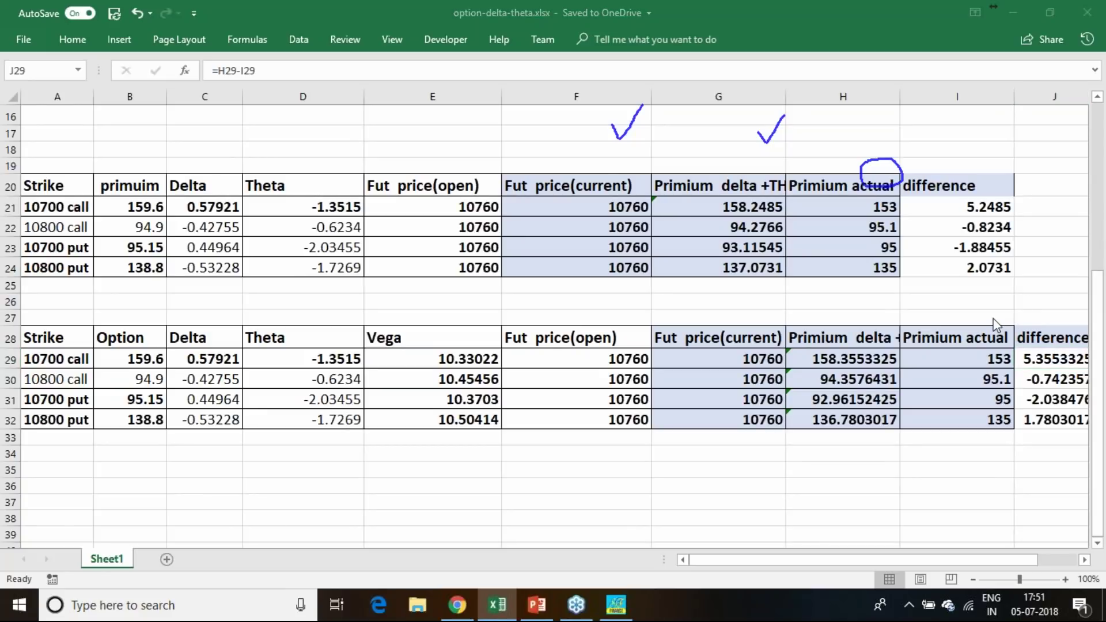
key("Escape")
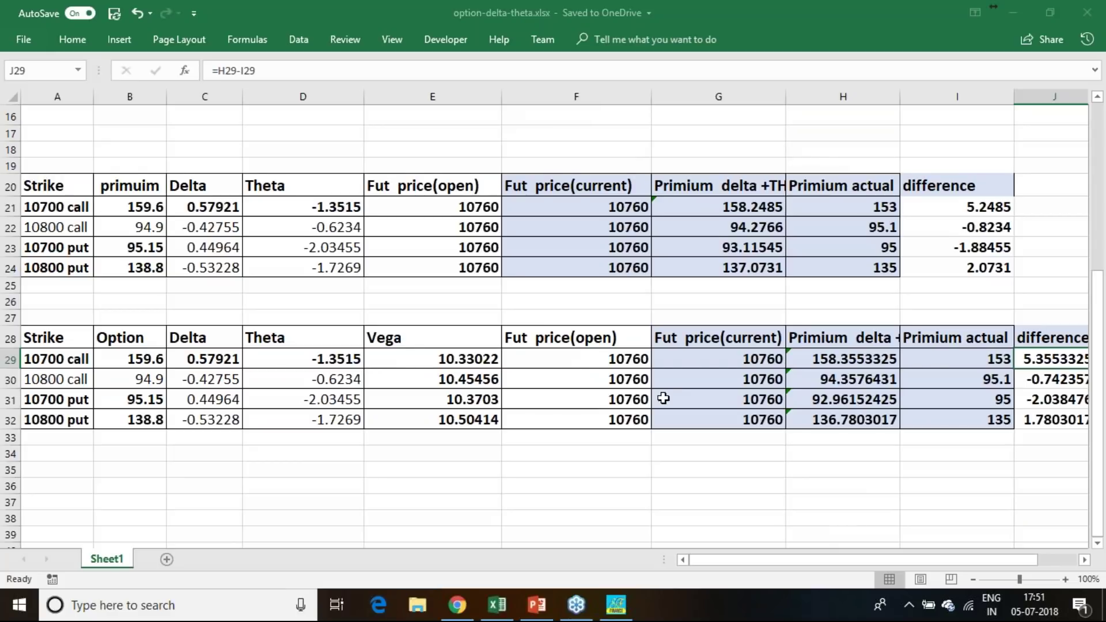
Circle the iv heading in I3 of the first table.
scroll(667, 398, "up", 5)
left_click(916, 155)
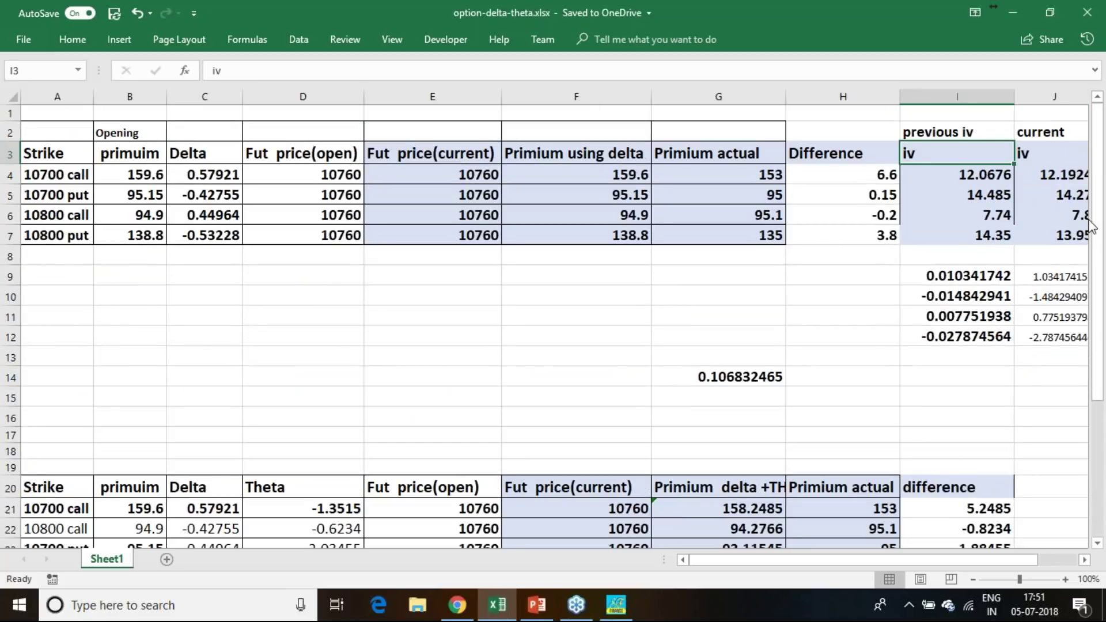
mouse_move(916, 146)
left_mouse_down()
mouse_move(922, 164)
mouse_move(929, 149)
left_mouse_up()
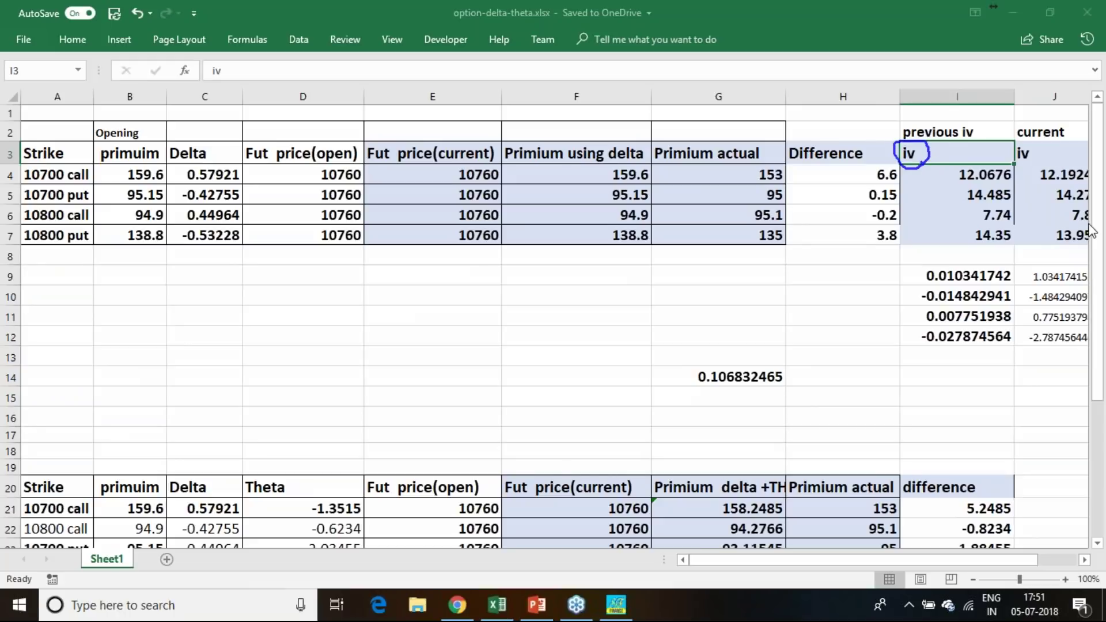
Erase the circle, switch to the Intraday Option Calculator in Chrome, and highlight the 10700 call's implied volatility value.
key("Escape")
left_click(458, 605)
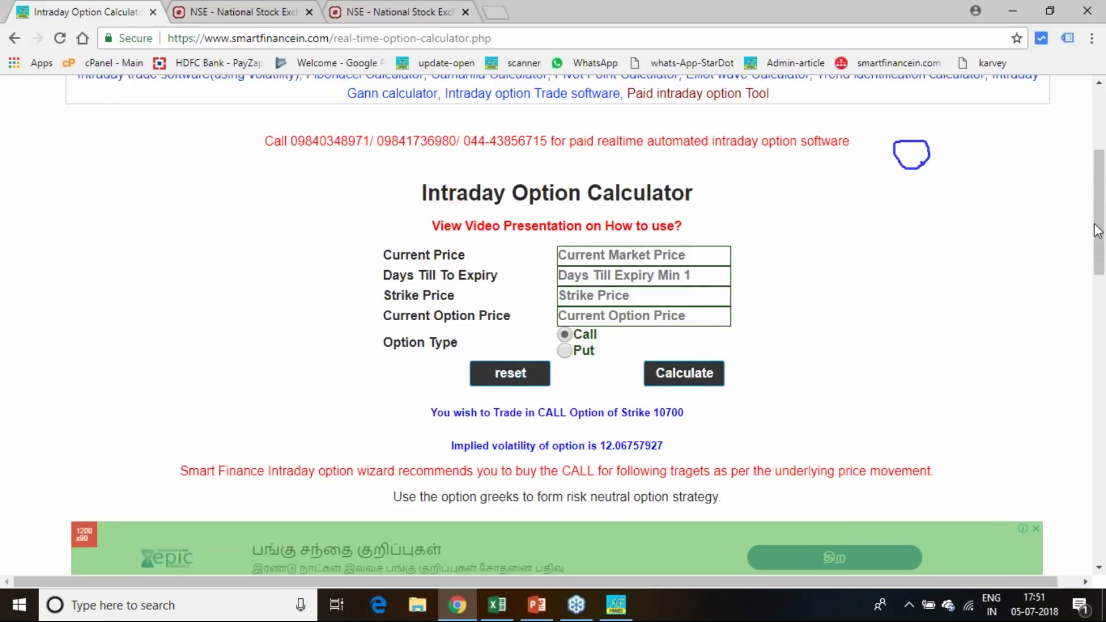
left_click(1040, 319)
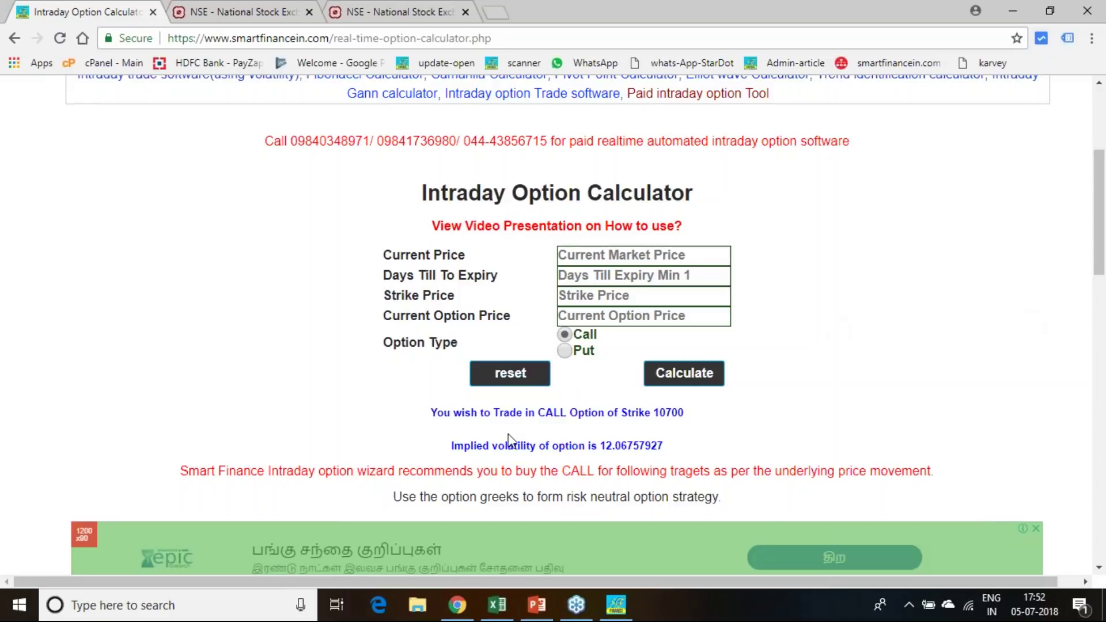
left_click_drag(601, 448, 664, 447)
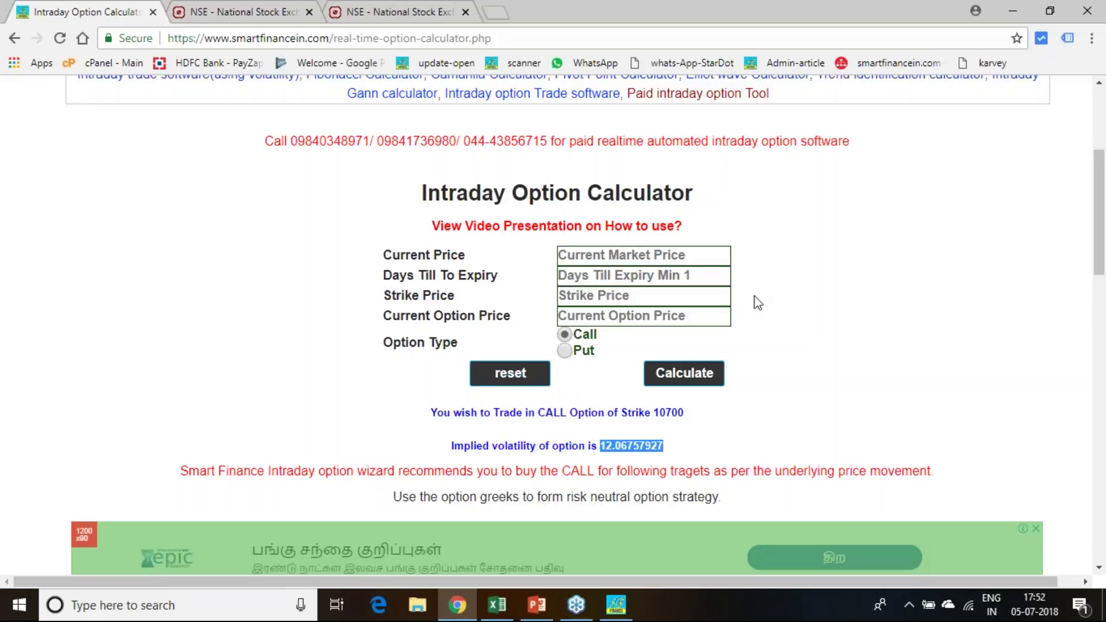
Handwrite "OST" beside the calculator heading and draw a pen mark beside the implied volatility value.
left_click(1093, 39)
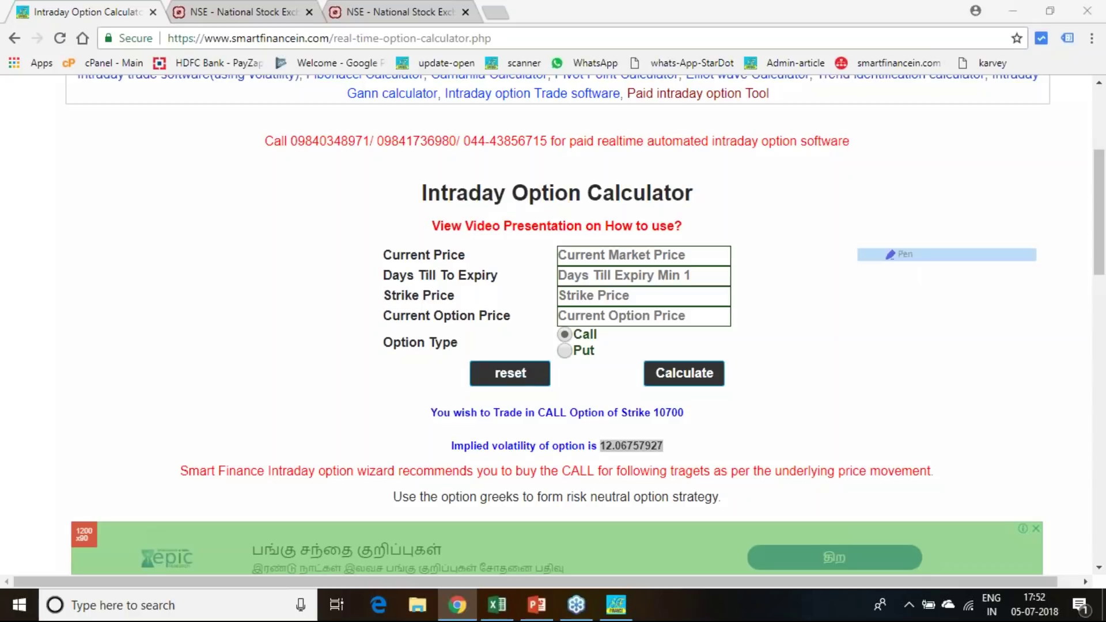
mouse_move(224, 187)
left_mouse_down()
mouse_move(231, 200)
mouse_move(223, 189)
mouse_move(239, 200)
mouse_move(282, 181)
mouse_move(285, 208)
left_mouse_up()
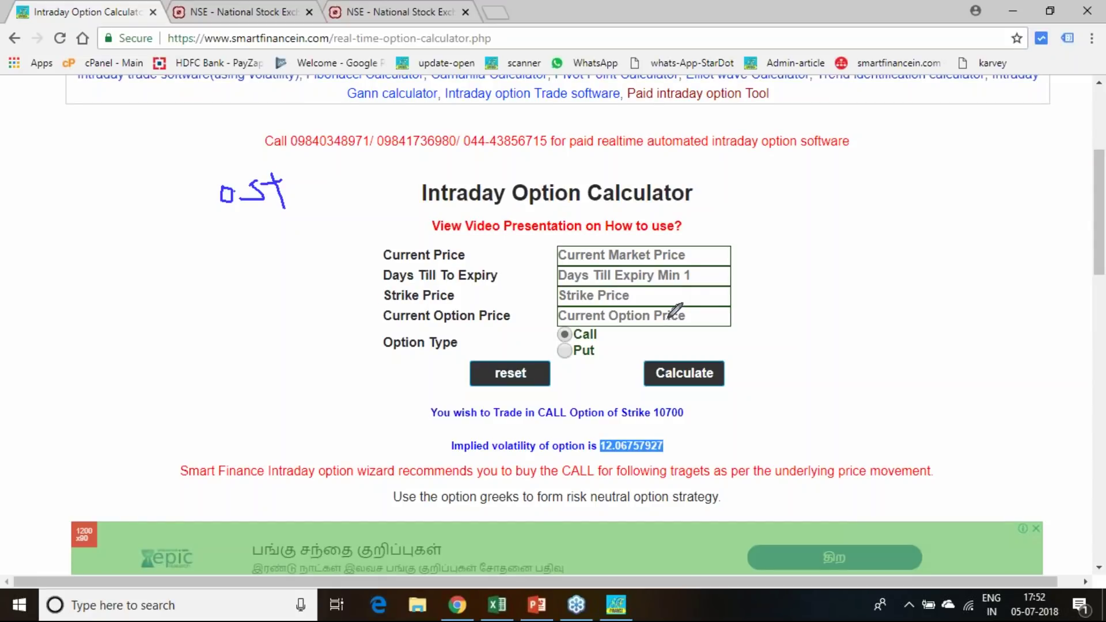
left_click_drag(688, 439, 725, 421)
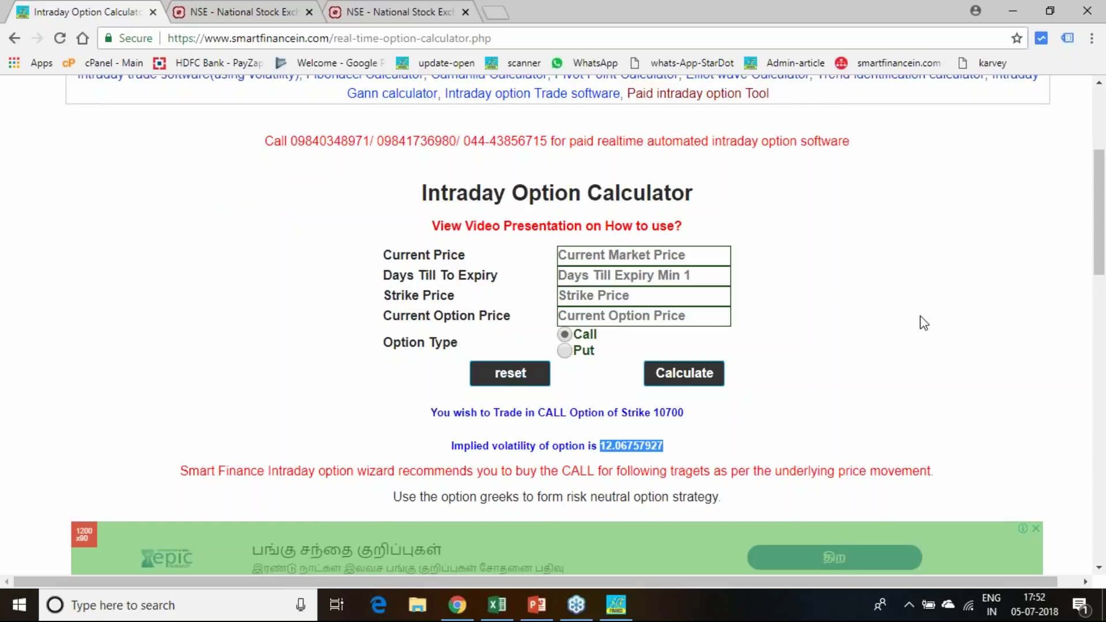
Handwrite "Bi" and "New" beside the calculator fields, link them with a bracket, and erase the writing.
mouse_move(220, 241)
left_mouse_down()
mouse_move(288, 263)
mouse_move(227, 260)
mouse_move(244, 269)
left_mouse_up()
left_click_drag(283, 229, 300, 252)
left_click(283, 222)
mouse_move(265, 290)
left_mouse_down()
mouse_move(282, 333)
mouse_move(311, 316)
left_mouse_up()
mouse_move(299, 274)
left_mouse_down()
mouse_move(311, 316)
mouse_move(340, 314)
mouse_move(378, 269)
left_mouse_up()
left_click(317, 299)
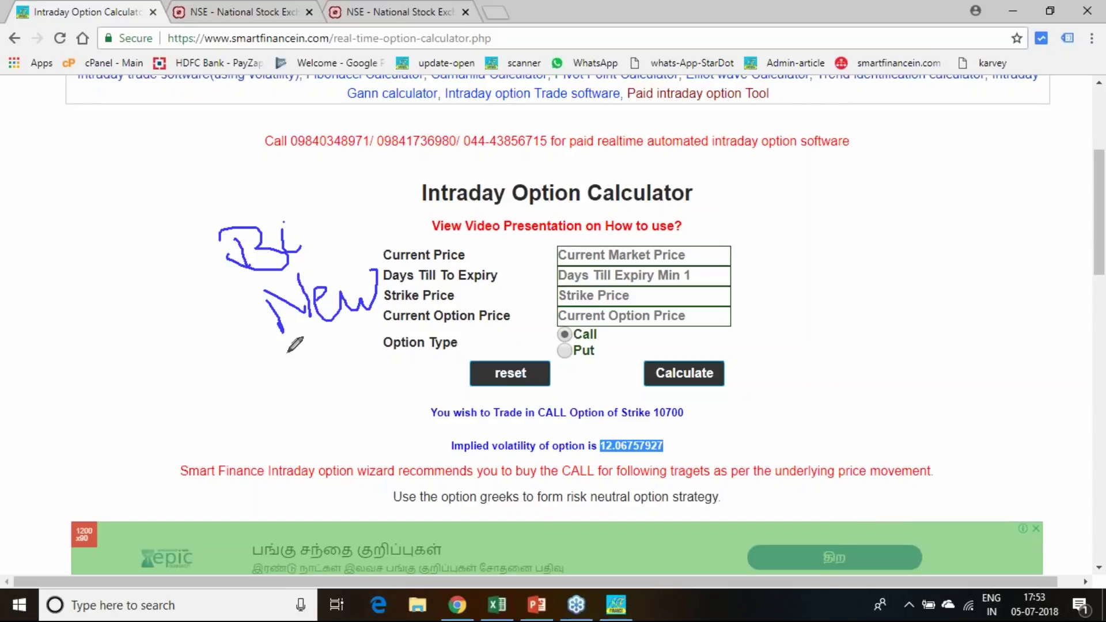
left_click_drag(226, 254, 265, 311)
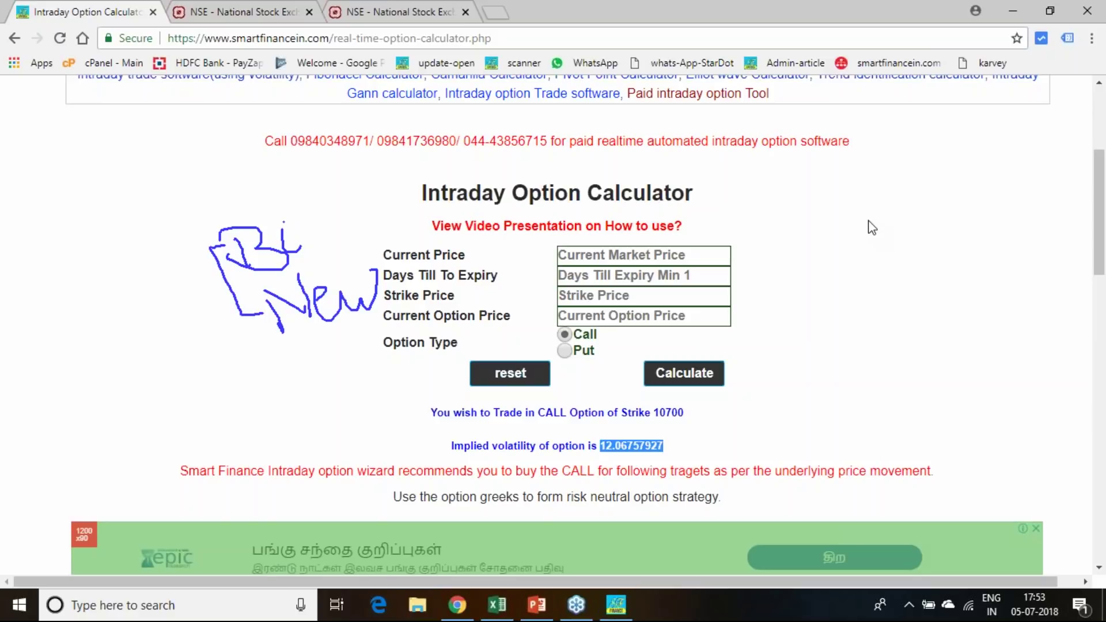
key("ctrl+shift+c")
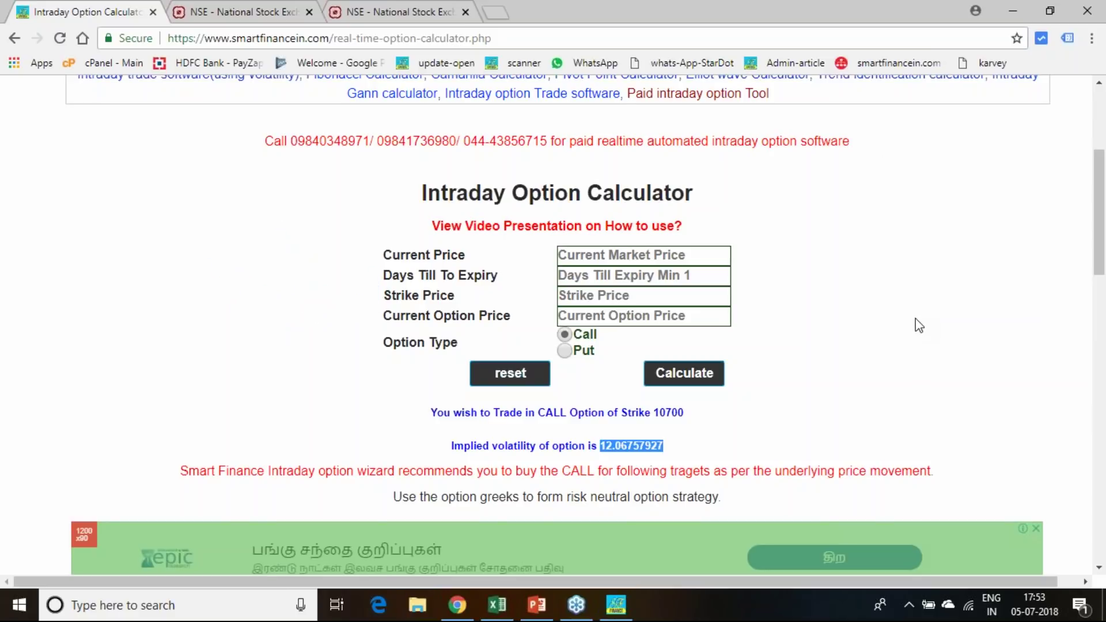
Set the calculator's current price to 10760 and the days till expiry to 22.
left_click(866, 313)
left_click(609, 257)
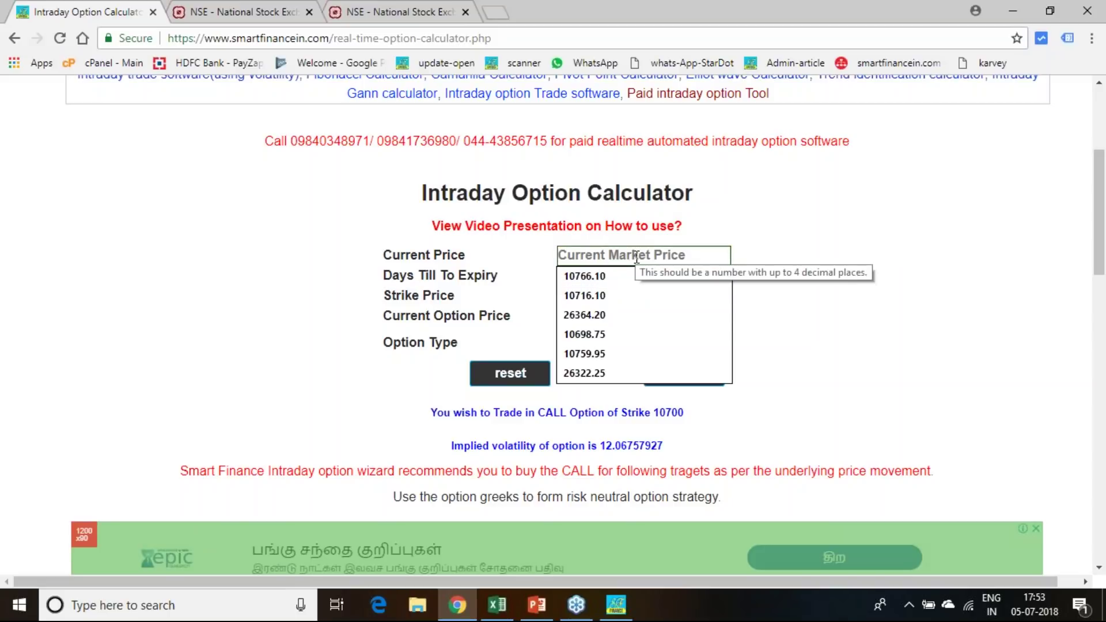
type("10760")
left_click(599, 280)
left_click(605, 275)
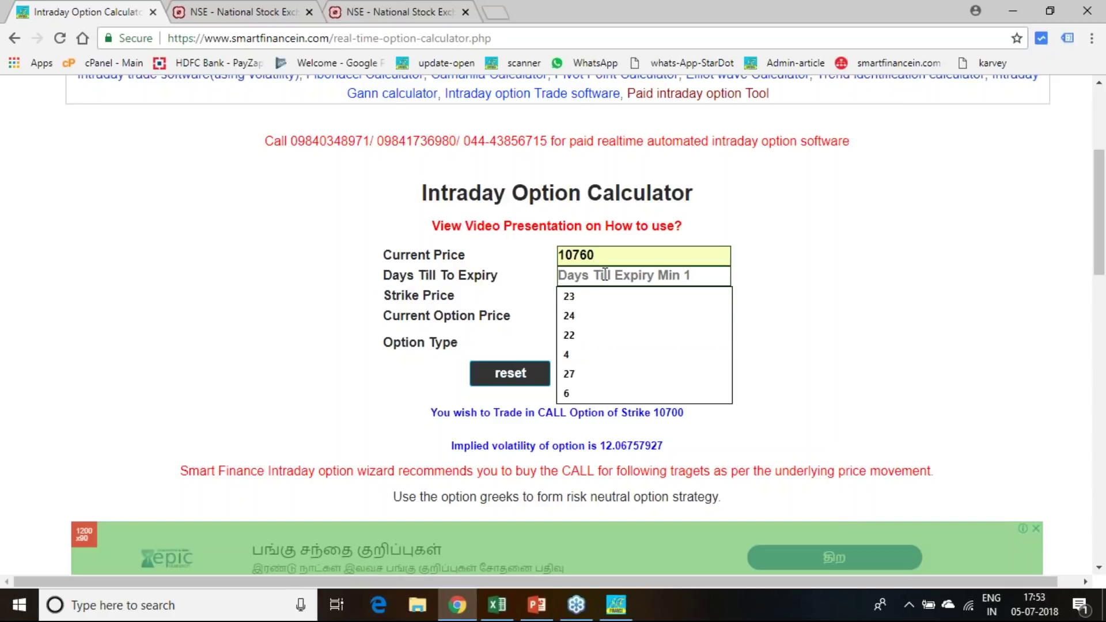
type("22")
left_click(576, 296)
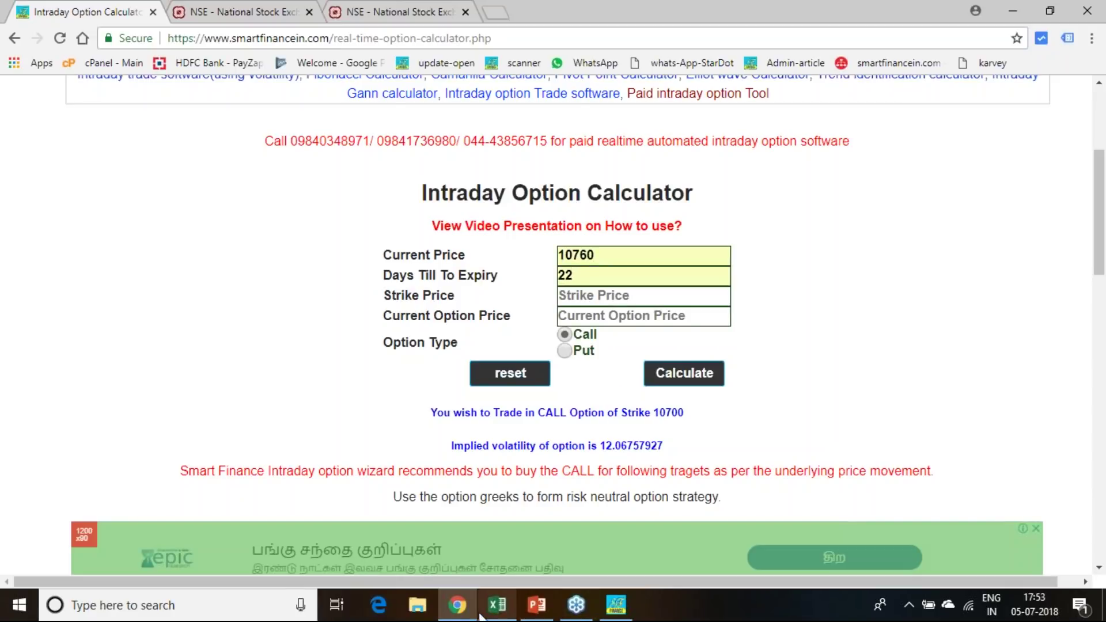
Set the calculator's strike price to 10700 and the option type to Put.
left_click(585, 297)
type("10700")
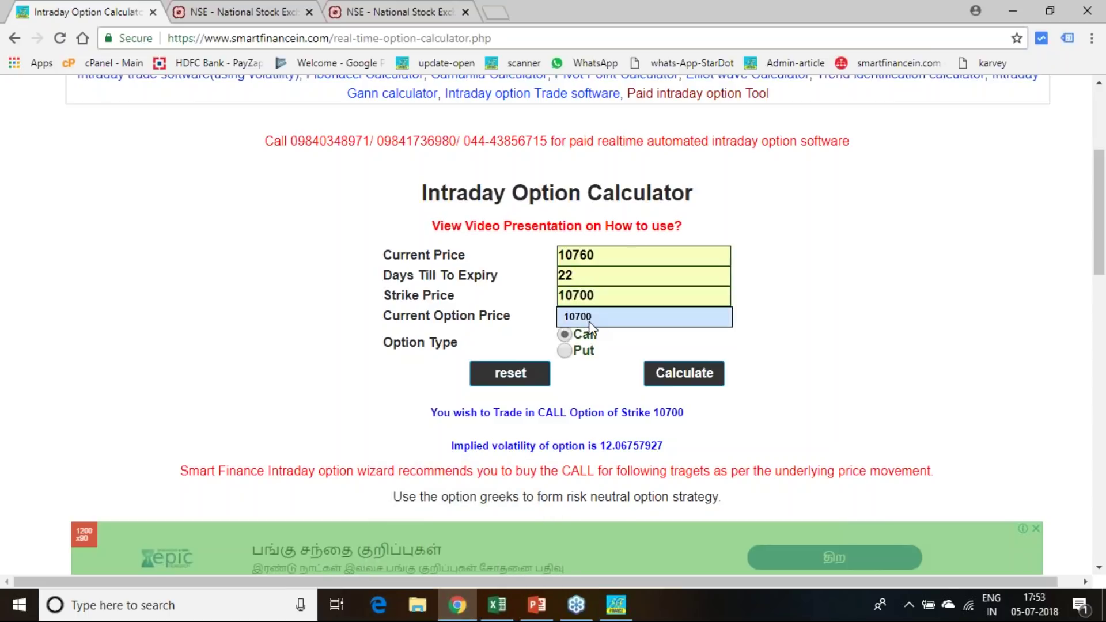
left_click(578, 317)
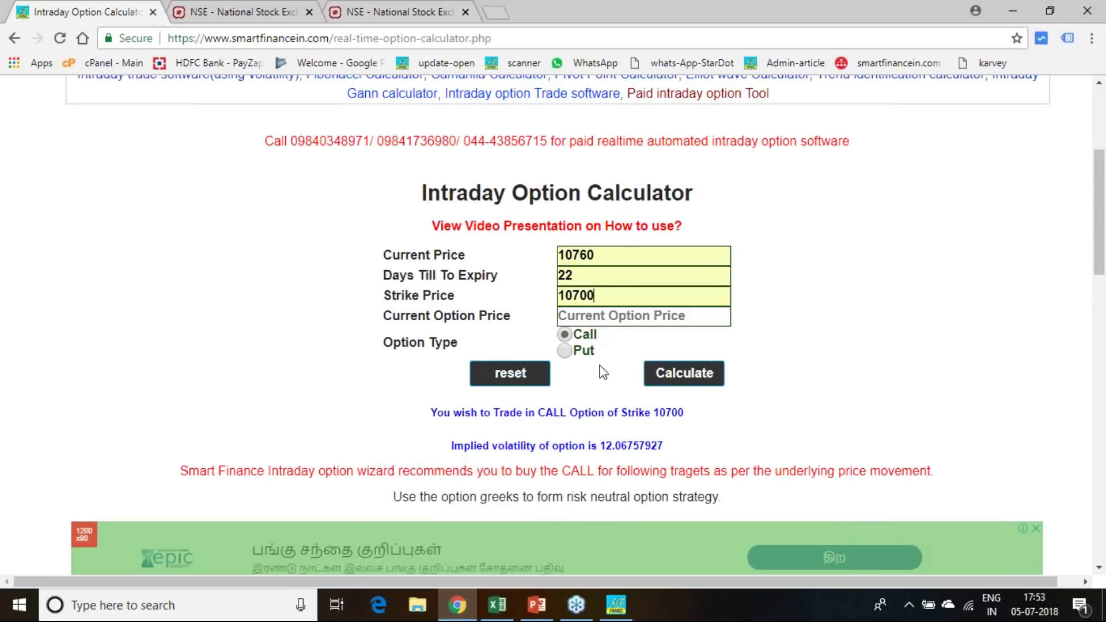
left_click(568, 352)
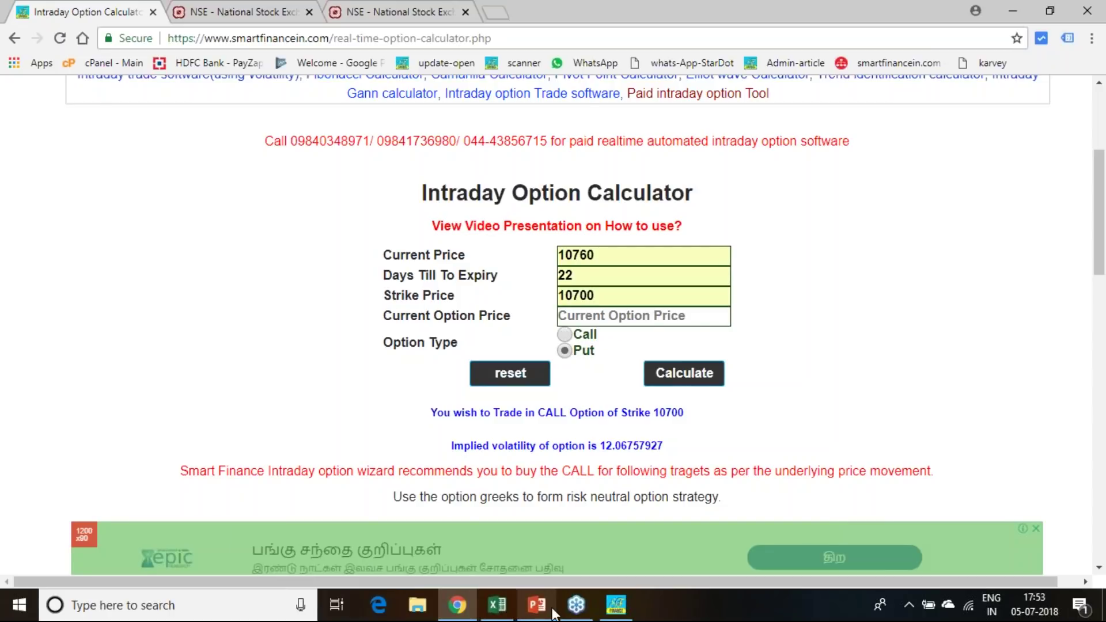
Look up the 10700 put's last traded price in the NSE NIFTY option chain and return to the option calculator.
left_click(496, 605)
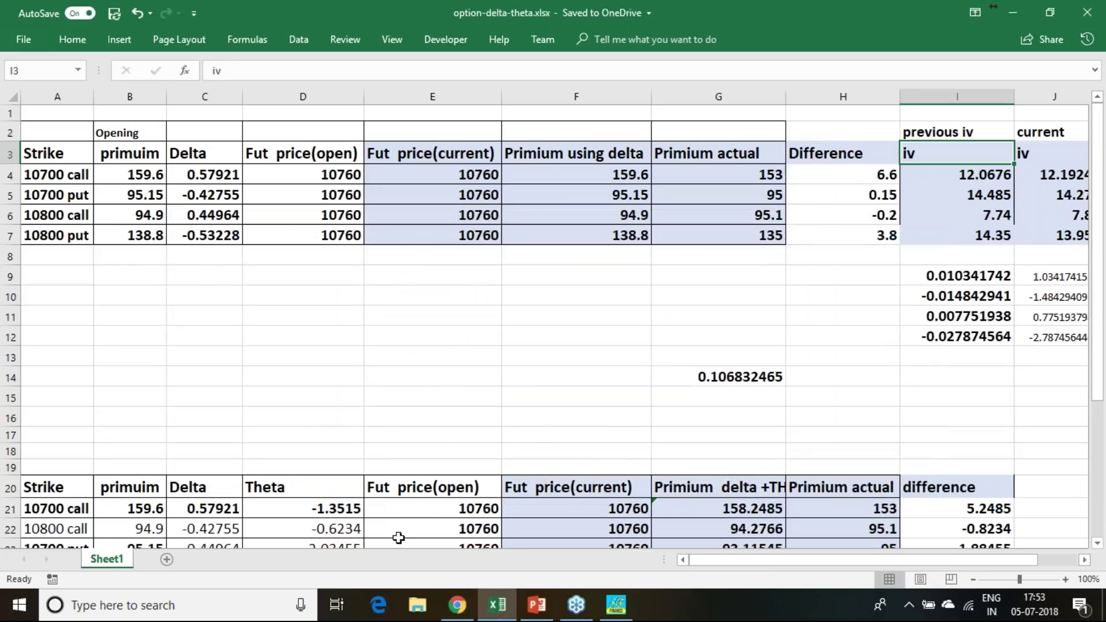
left_click(457, 605)
left_click(392, 12)
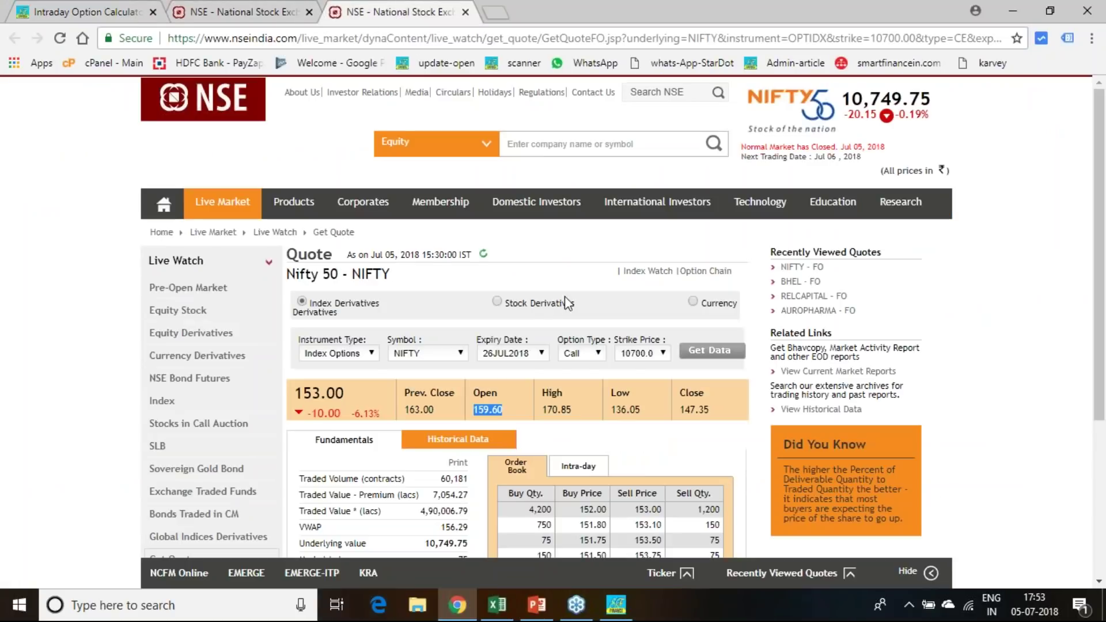
left_click(242, 13)
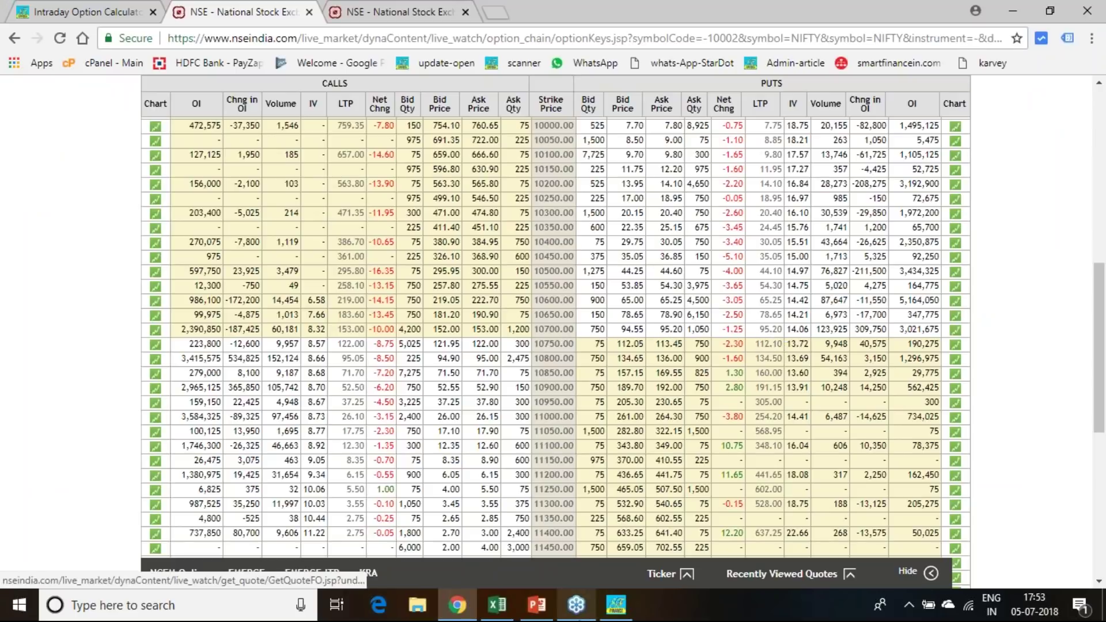
left_click(496, 604)
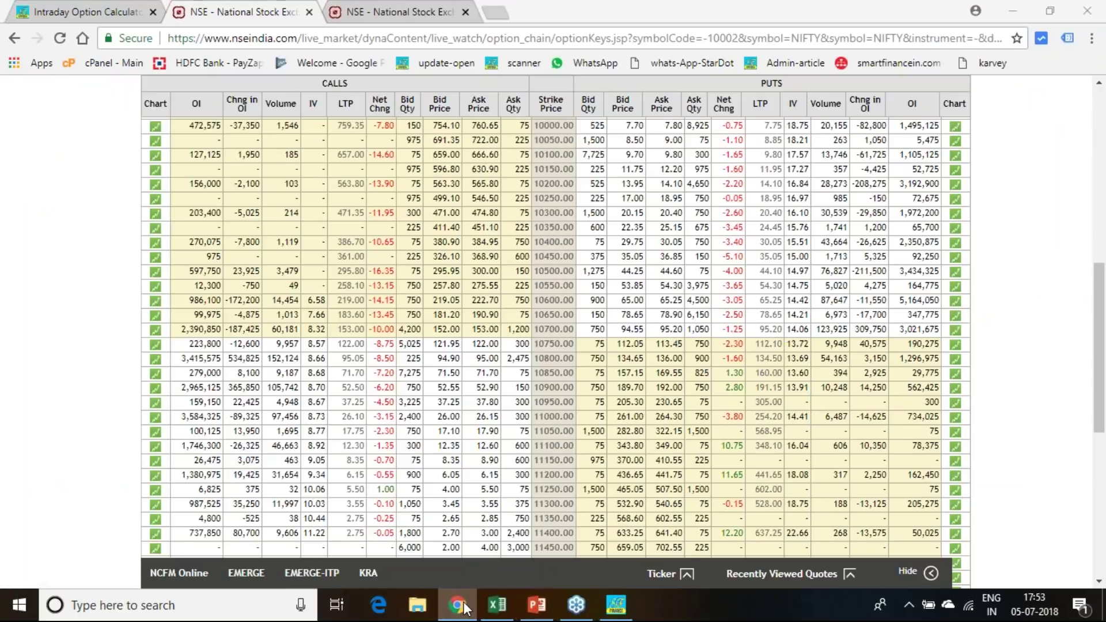
left_click(457, 604)
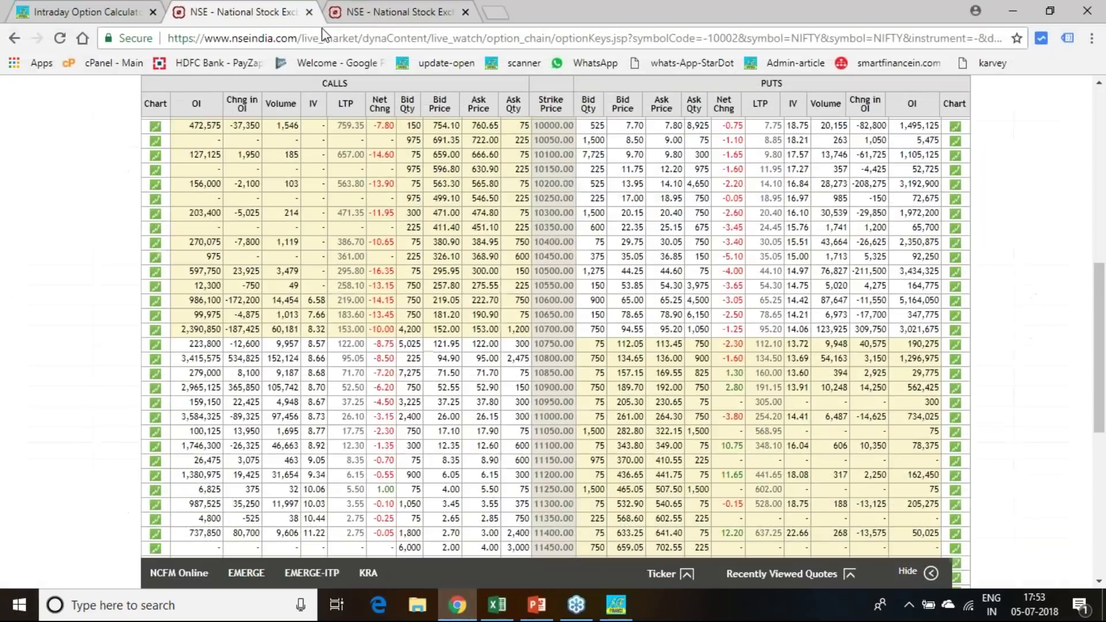
key("ctrl+shift+Tab")
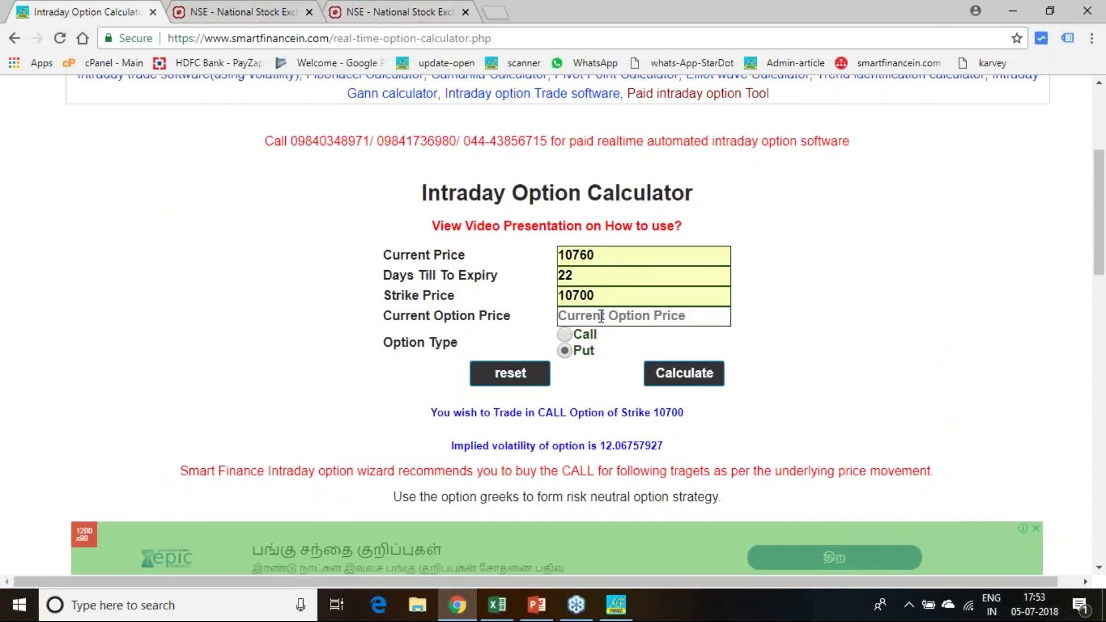
Calculate the 10700 put's implied volatility with a current option price of 95.20, and circle the resulting value.
left_click(601, 316)
type("95.20")
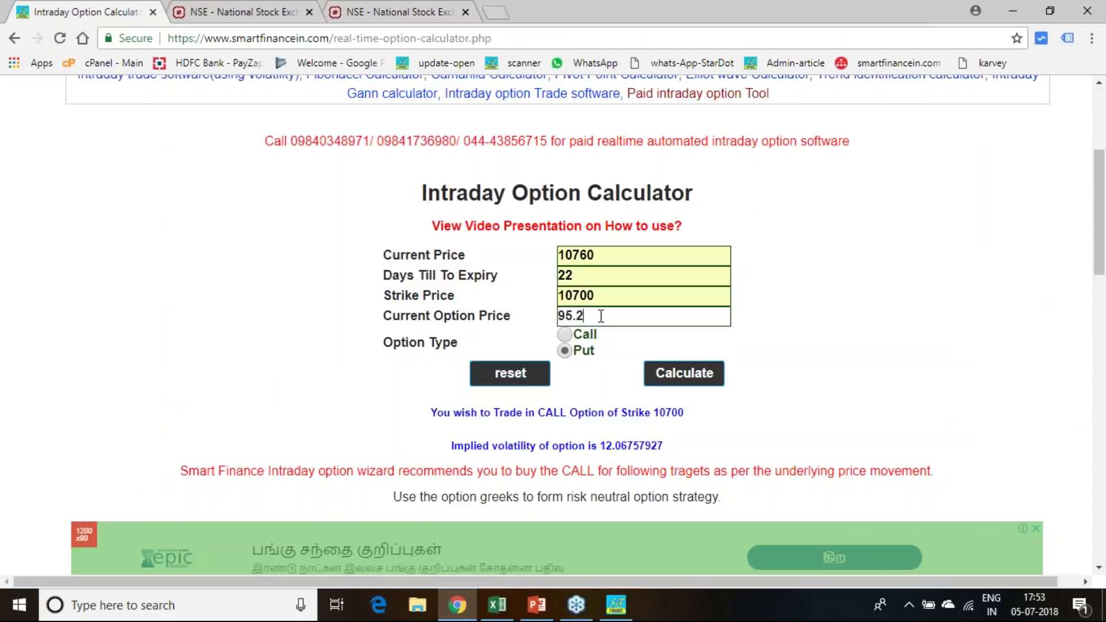
left_click(686, 380)
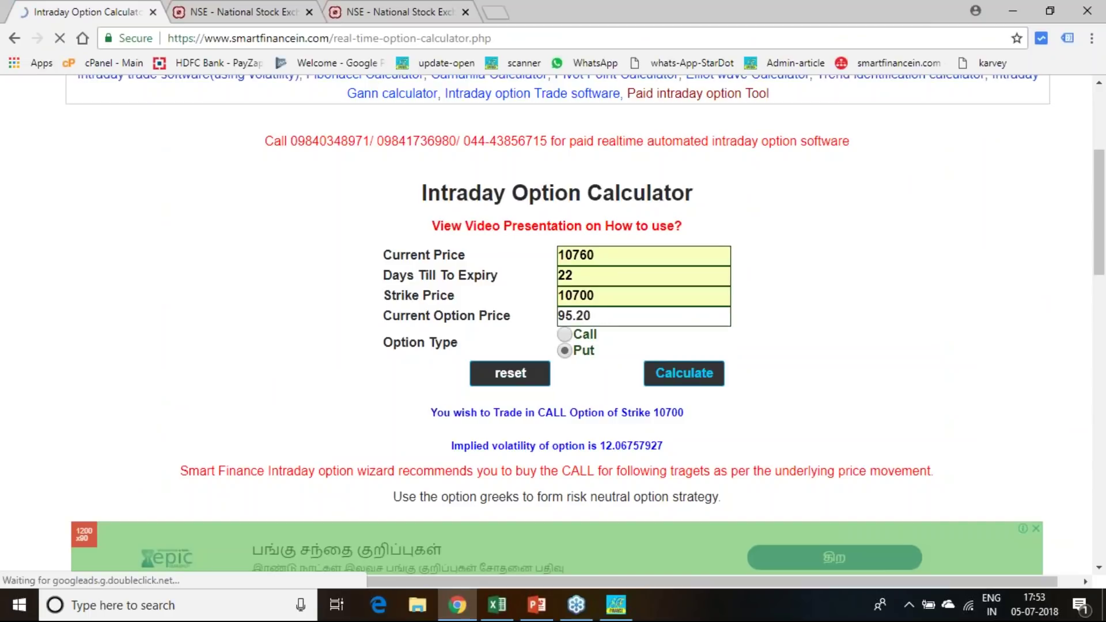
scroll(834, 262, "down", 4)
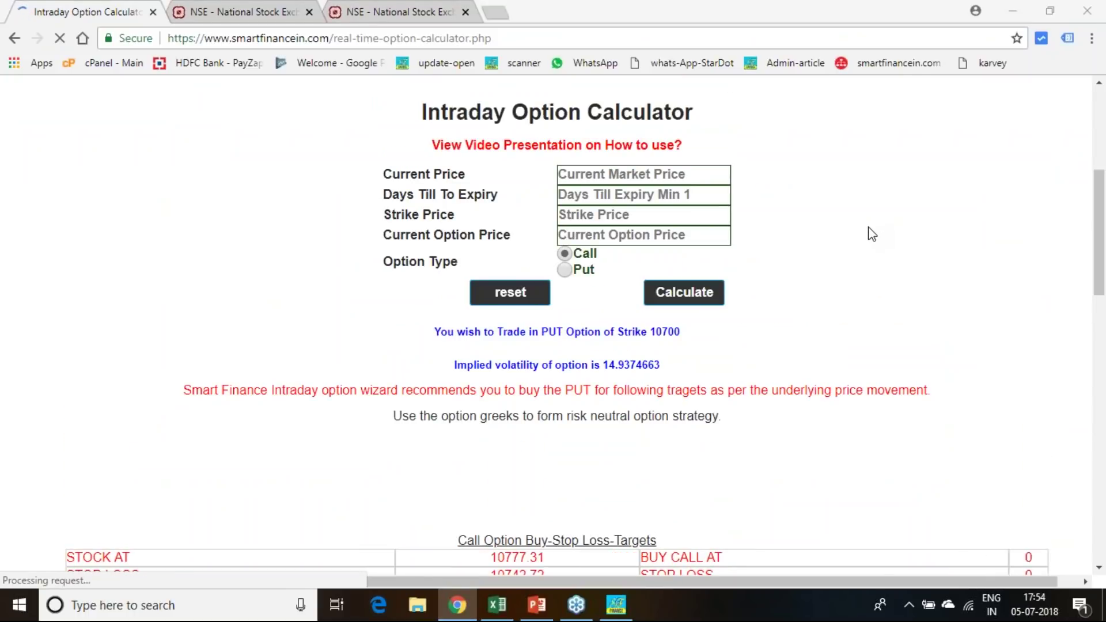
mouse_move(675, 374)
left_mouse_down()
mouse_move(633, 338)
mouse_move(656, 340)
mouse_move(673, 369)
left_mouse_up()
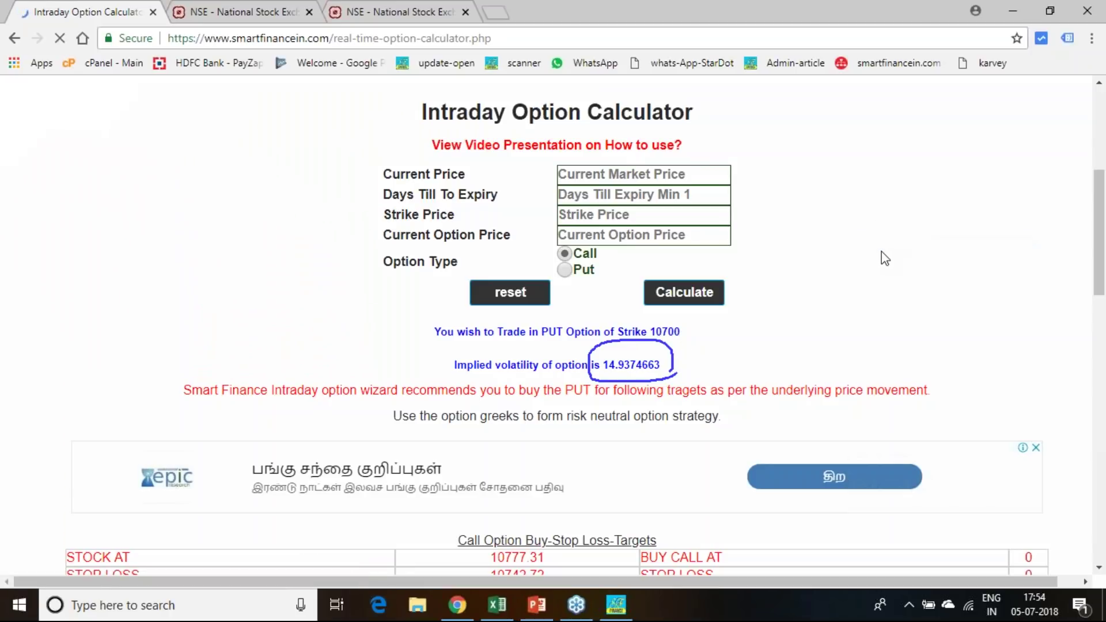
Switch to SF Integrated Tool, recalculate the NIFTY 10700 put, and mark its IV value with a circle and a tick.
left_click(618, 618)
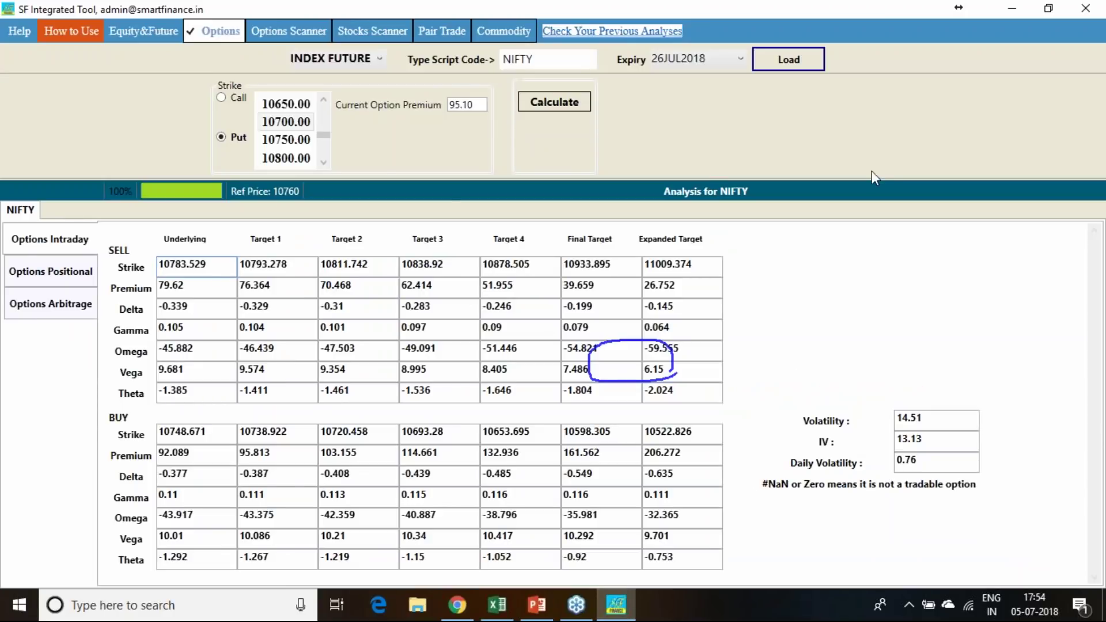
left_click(569, 109)
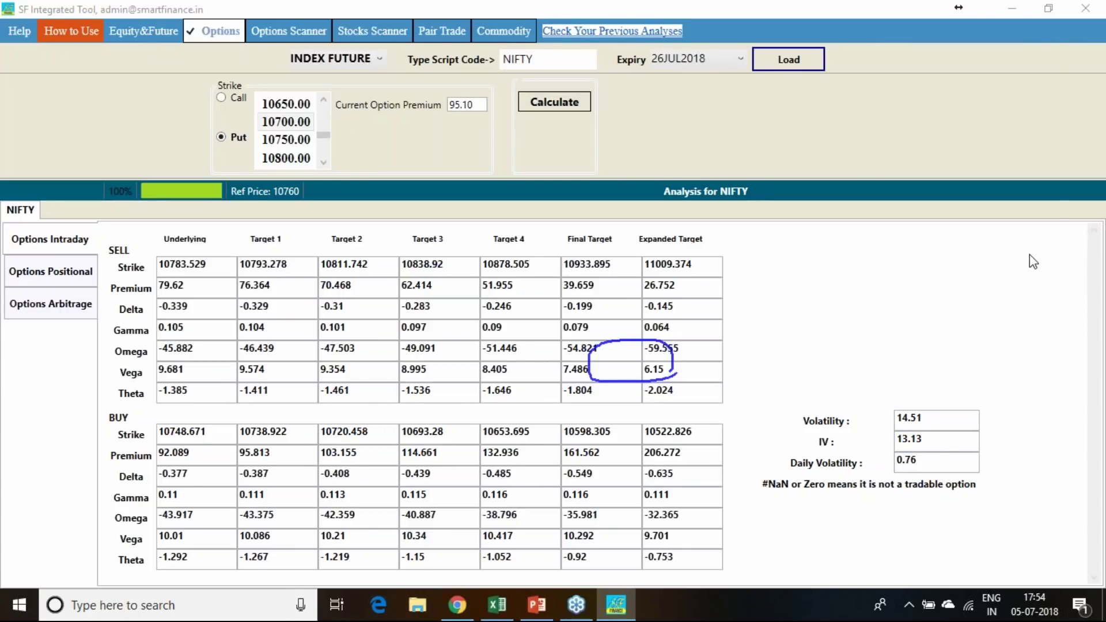
mouse_move(932, 445)
left_mouse_down()
mouse_move(907, 459)
mouse_move(898, 431)
mouse_move(945, 428)
mouse_move(930, 447)
left_mouse_up()
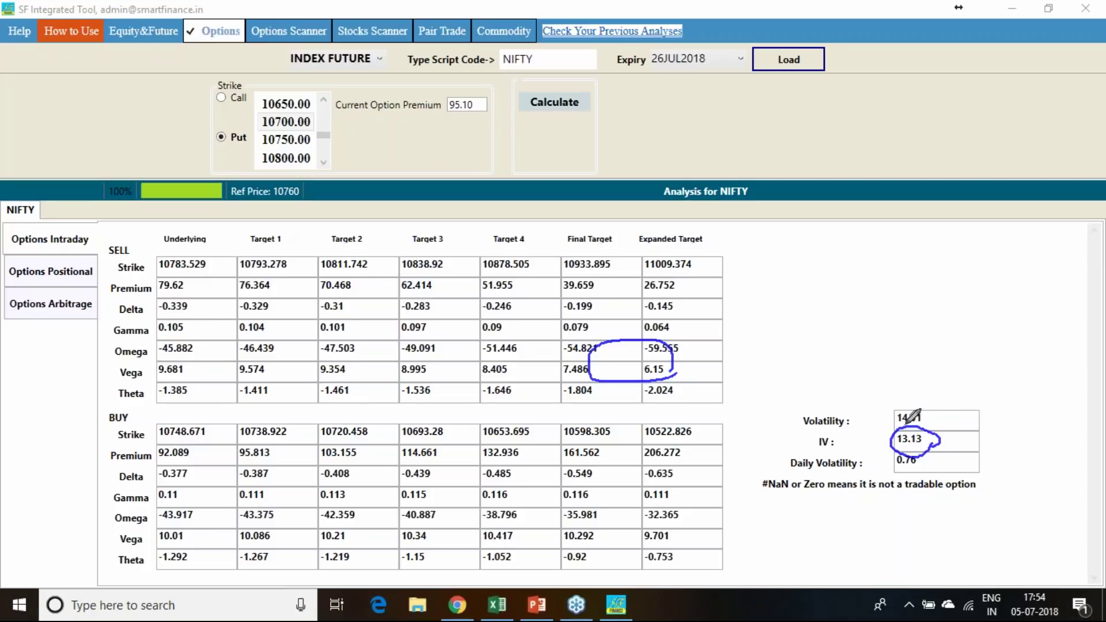
mouse_move(961, 430)
left_mouse_down()
mouse_move(973, 439)
mouse_move(987, 421)
left_mouse_up()
Switch to the browser and check the fundamentals and option type on the NSE quote page of the NIFTY 10700 call.
left_click(458, 605)
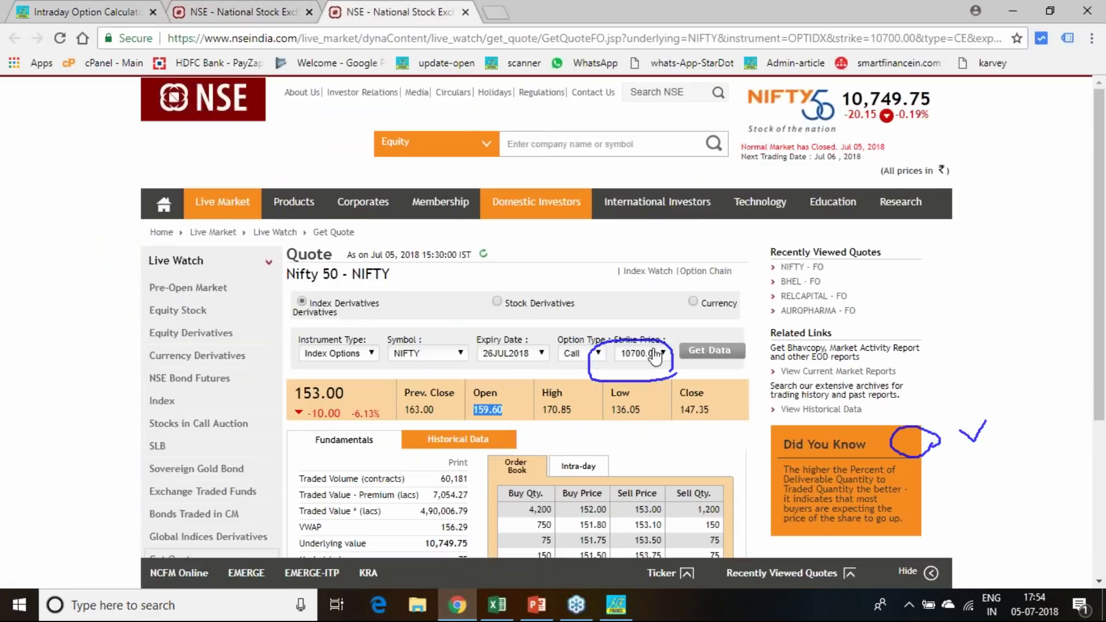
left_click(389, 11)
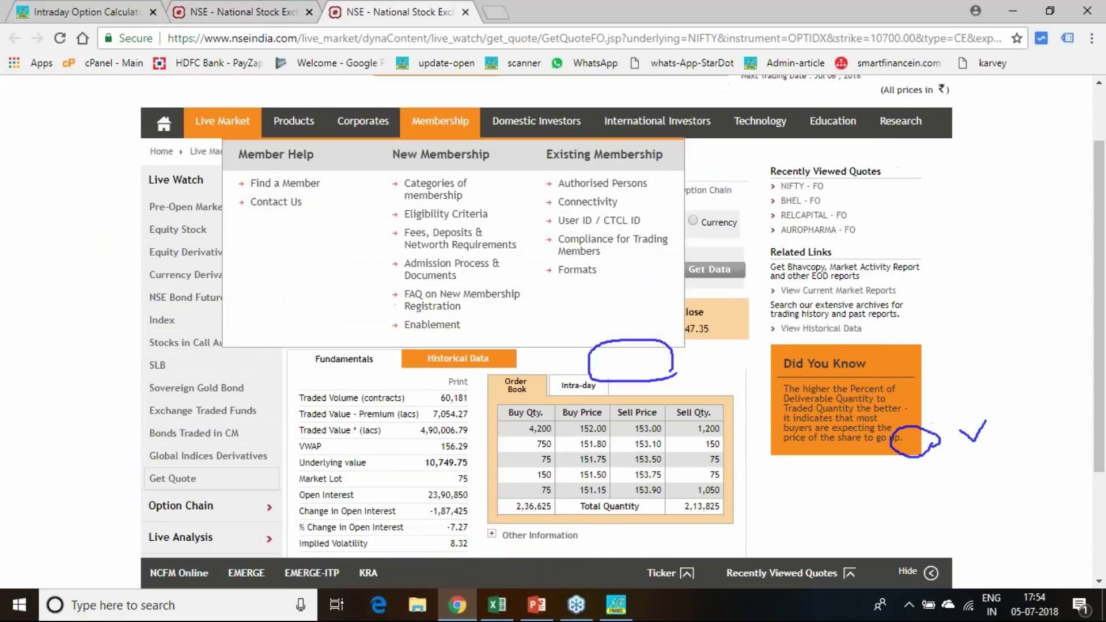
scroll(539, 412, "down", 1)
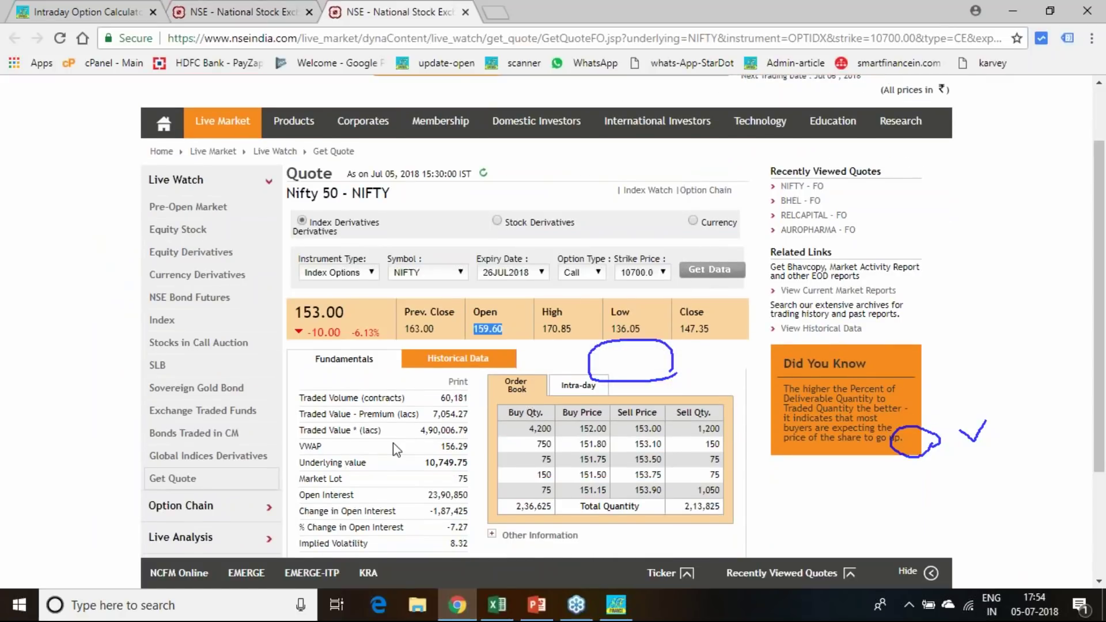
scroll(408, 446, "down", 1)
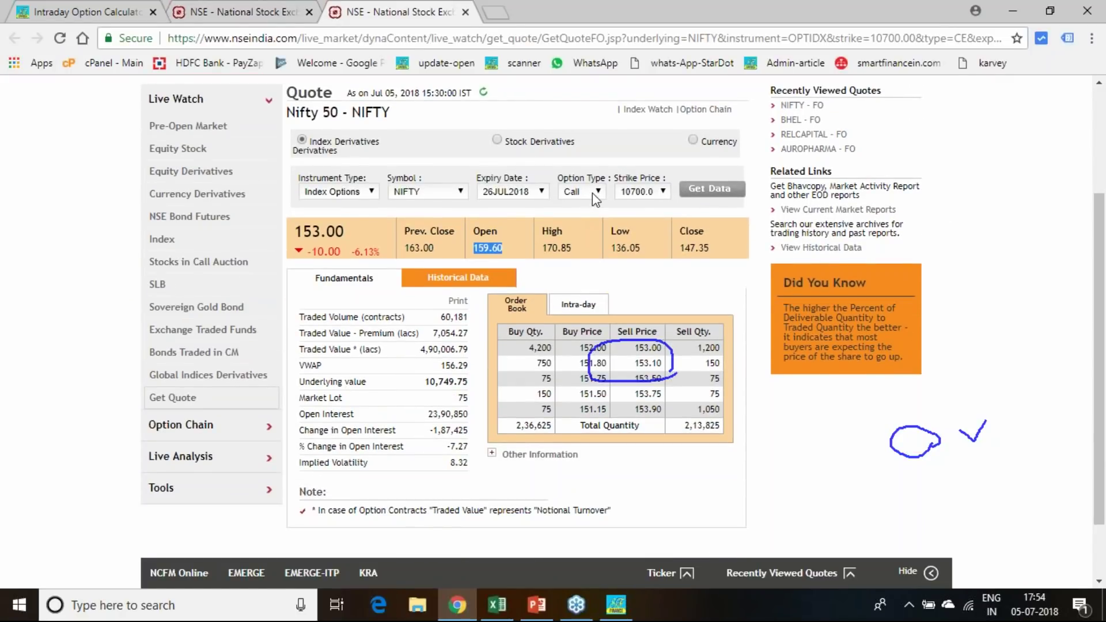
left_click(587, 196)
left_click(576, 216)
left_click(581, 196)
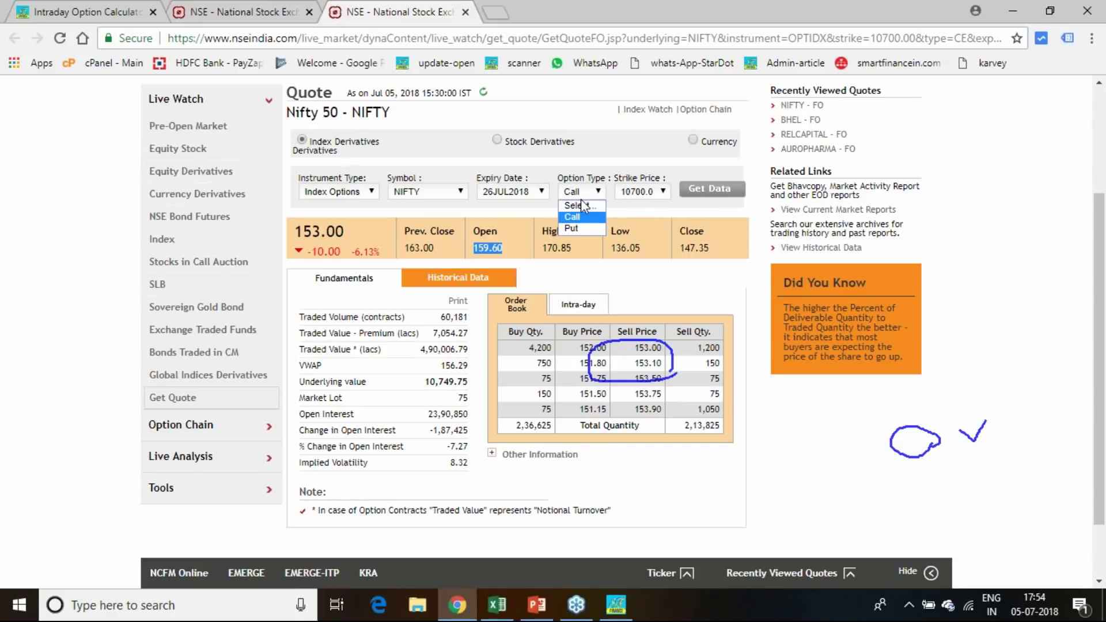
Open the 10700 put's quote from the NSE option chain and circle its implied volatility and last traded price.
left_click(236, 11)
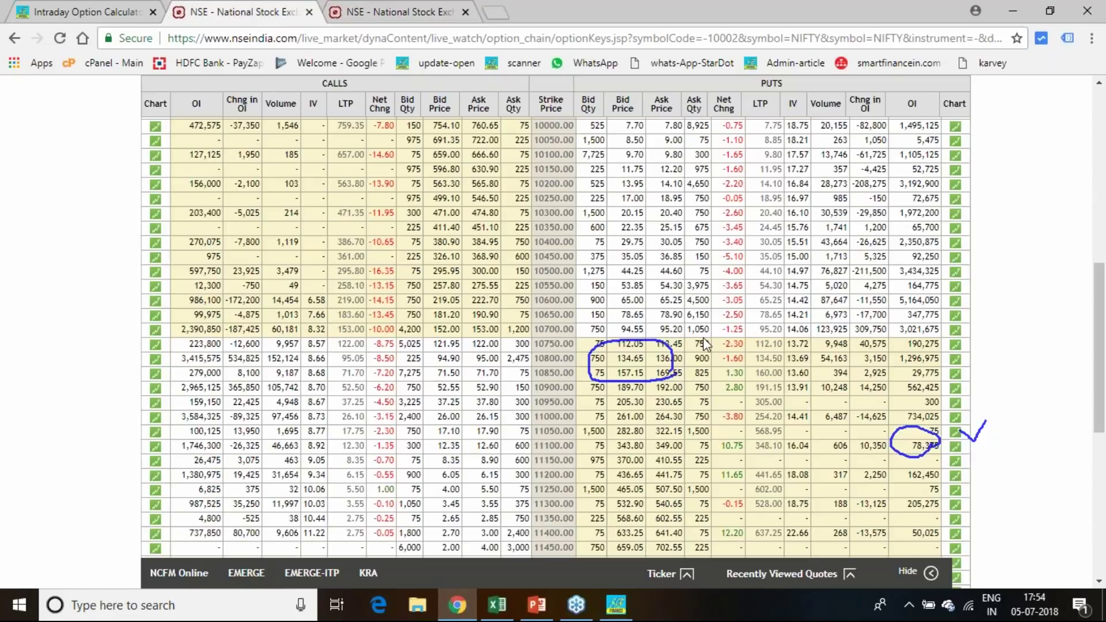
left_click(766, 333)
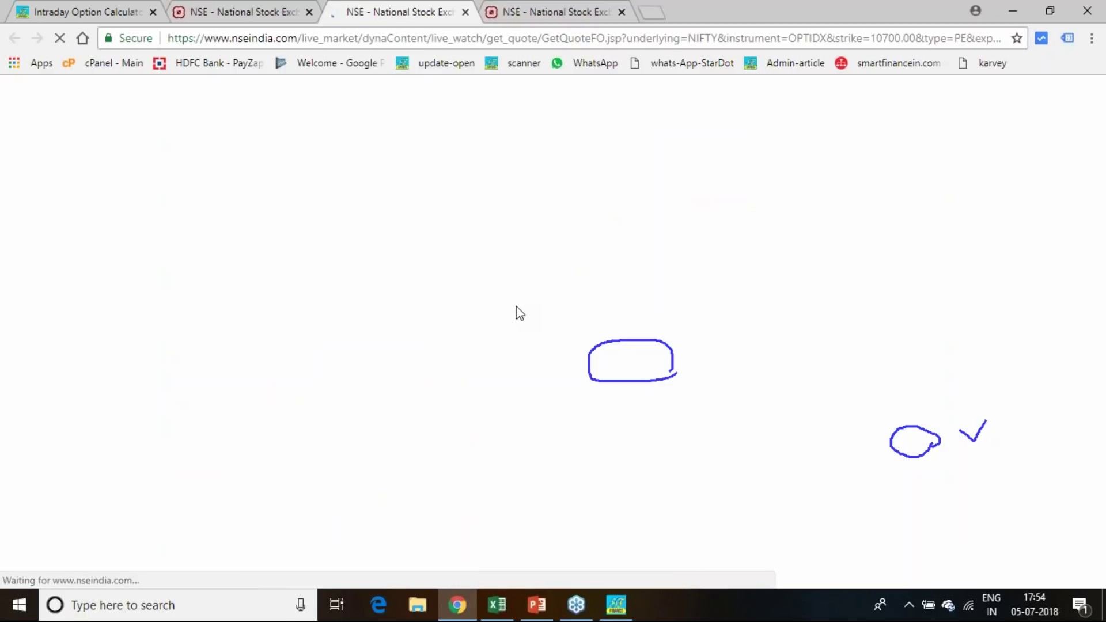
scroll(530, 317, "down", 3)
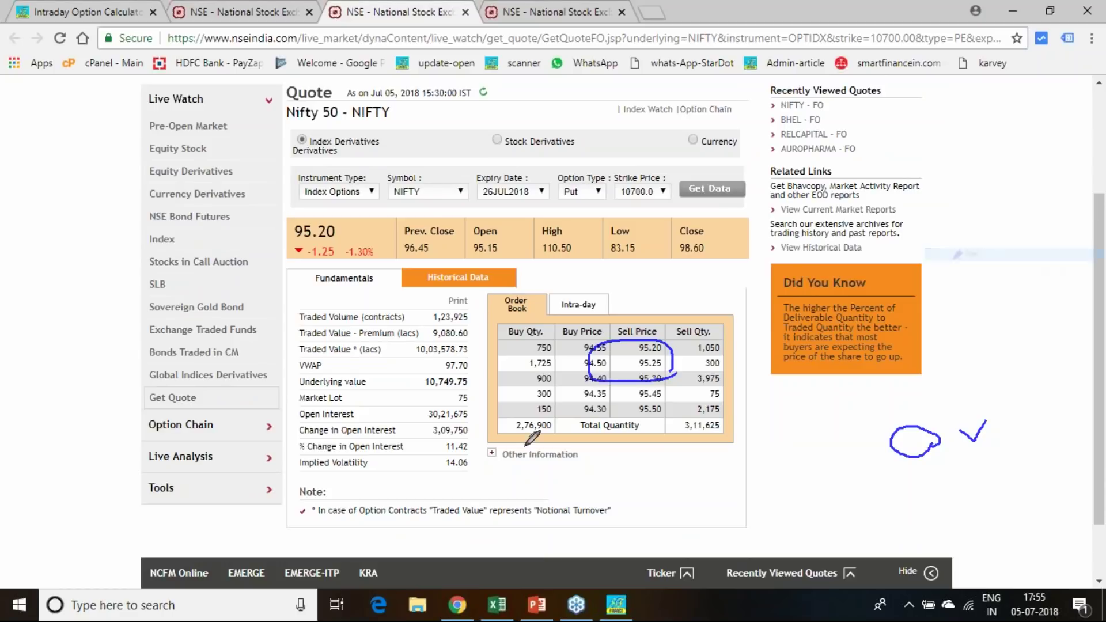
mouse_move(481, 461)
left_mouse_down()
mouse_move(464, 478)
mouse_move(455, 452)
mouse_move(480, 464)
left_mouse_up()
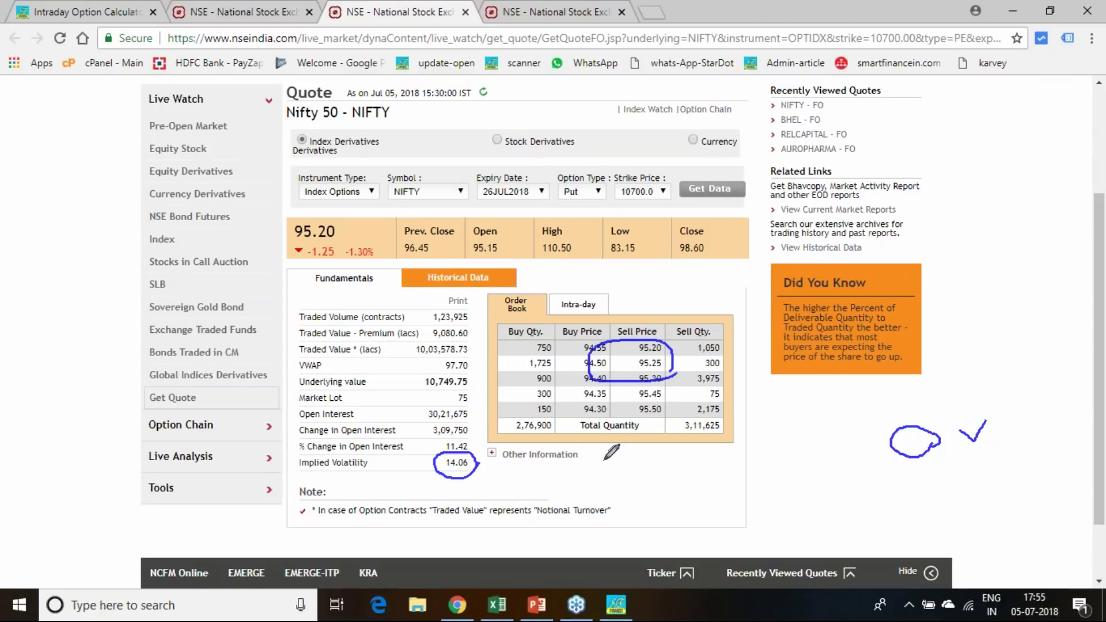
mouse_move(367, 237)
left_mouse_down()
mouse_move(291, 245)
mouse_move(350, 222)
mouse_move(348, 236)
left_mouse_up()
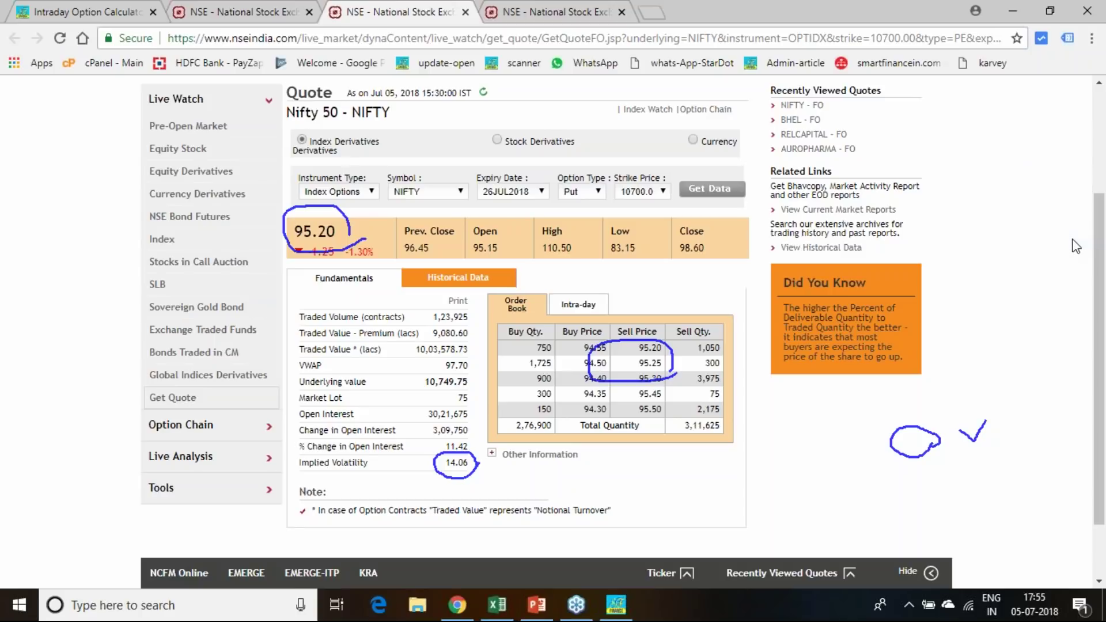
Find the interest rate note below the NSE option chain table and highlight its words about implied volatility.
left_click(285, 17)
scroll(252, 458, "down", 5)
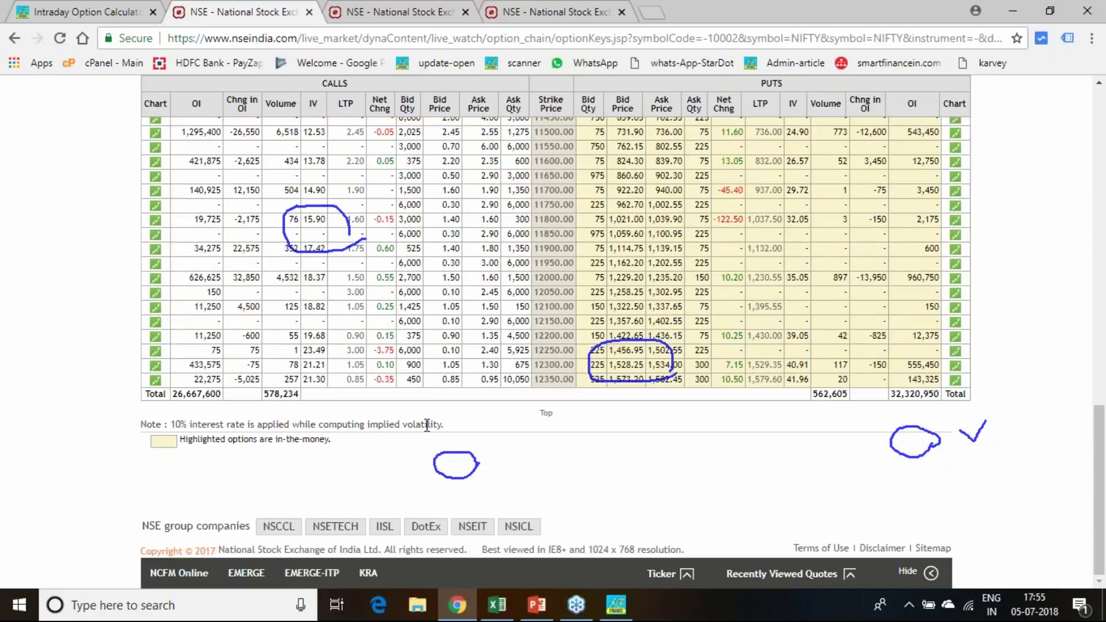
left_click_drag(438, 425, 347, 427)
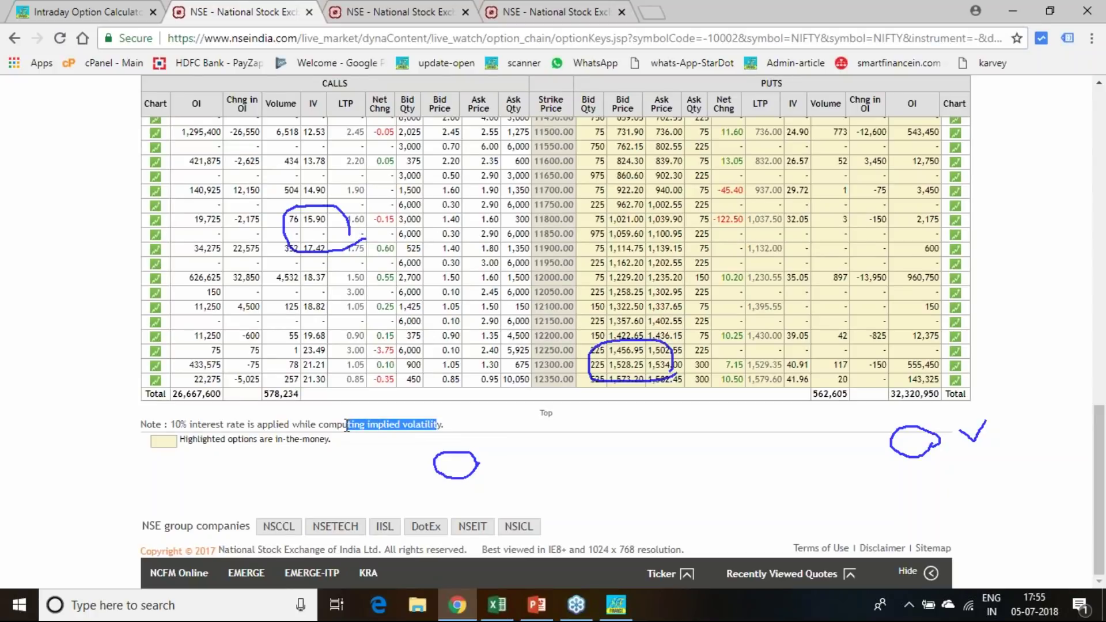
Switch to Excel and open the recent workbook optionprice.xls.
left_click(493, 612)
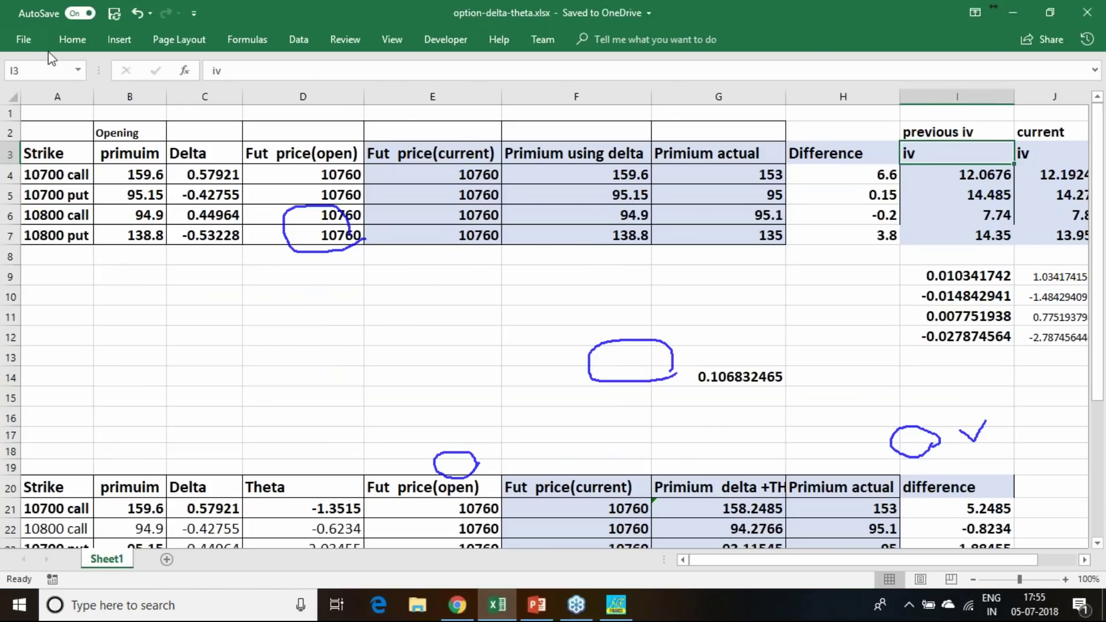
left_click(29, 43)
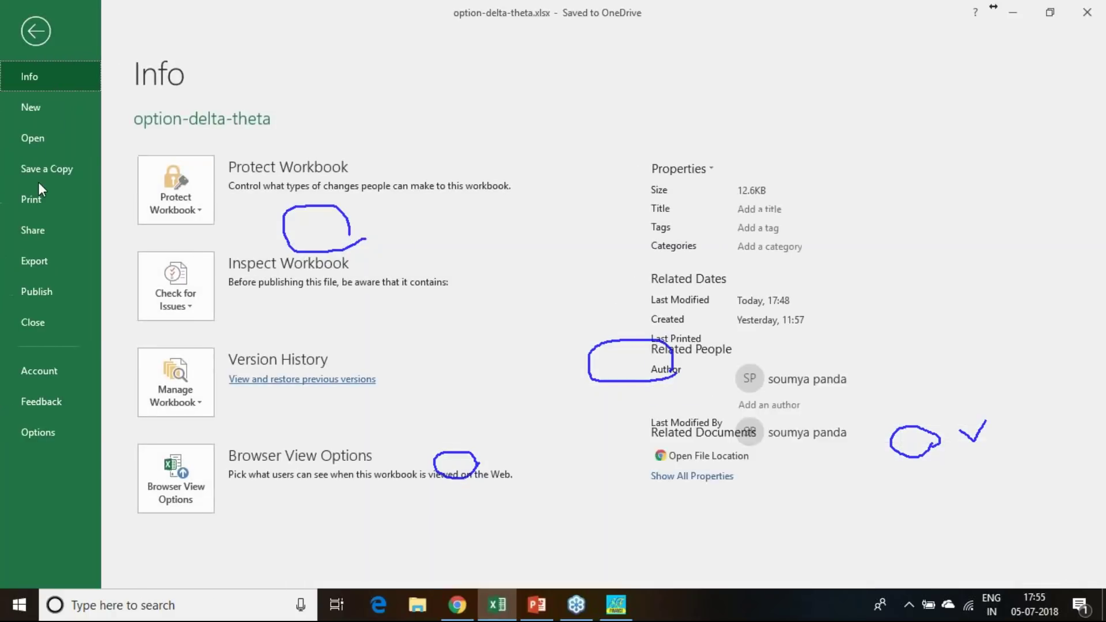
left_click(29, 142)
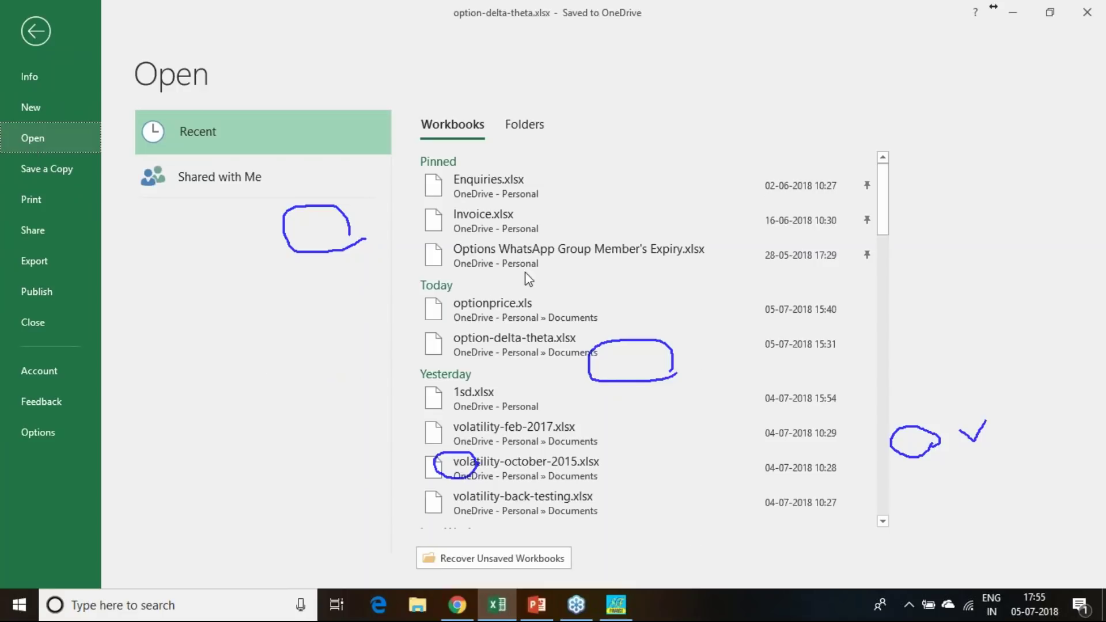
left_click(506, 311)
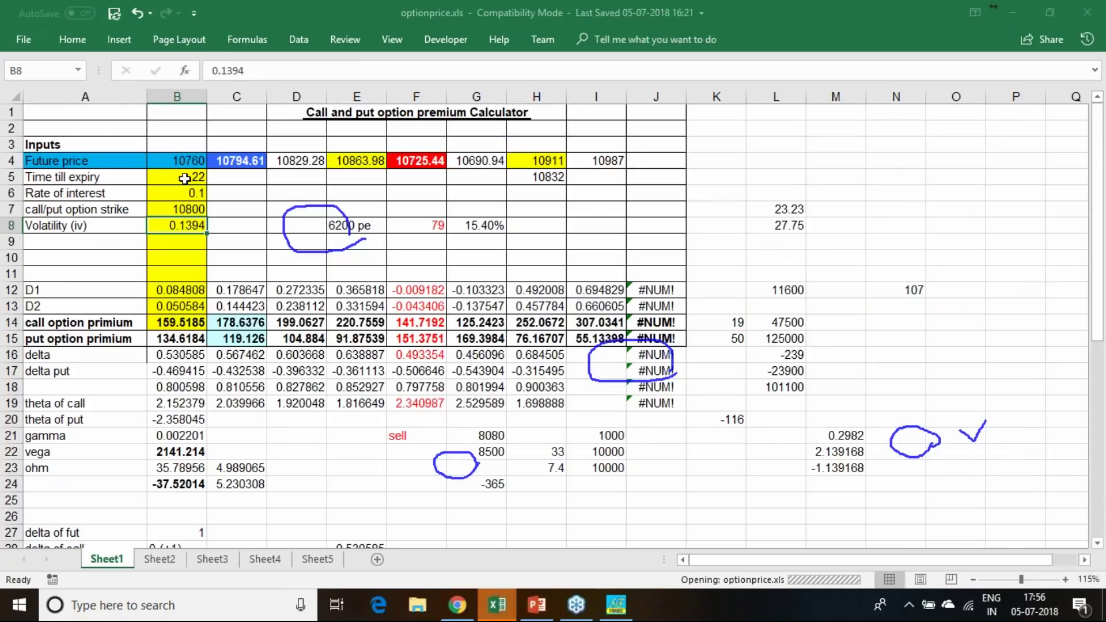
Go through the future price, time till expiry and interest rate inputs, and set the call/put option strike to 10700.
left_click(189, 165)
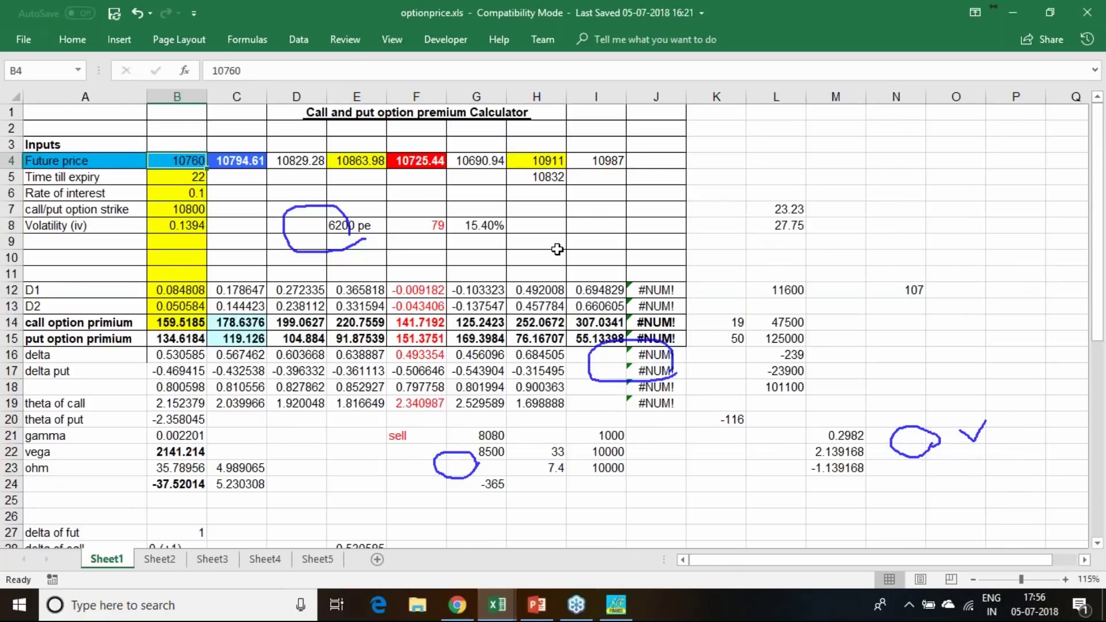
left_click(196, 176)
left_click(197, 194)
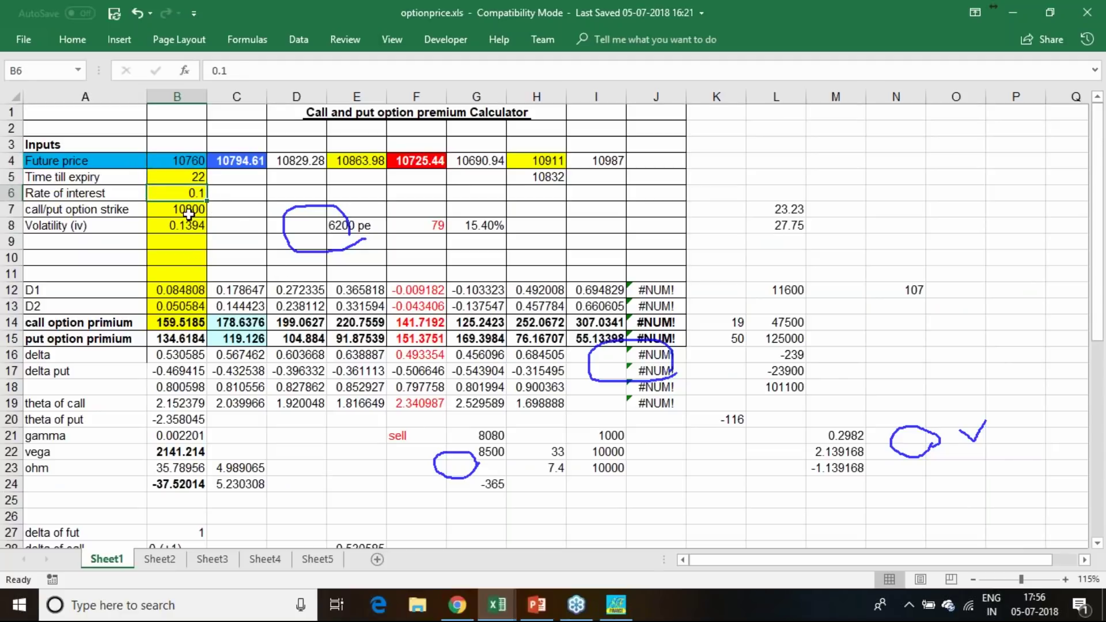
left_click(189, 211)
type("10700")
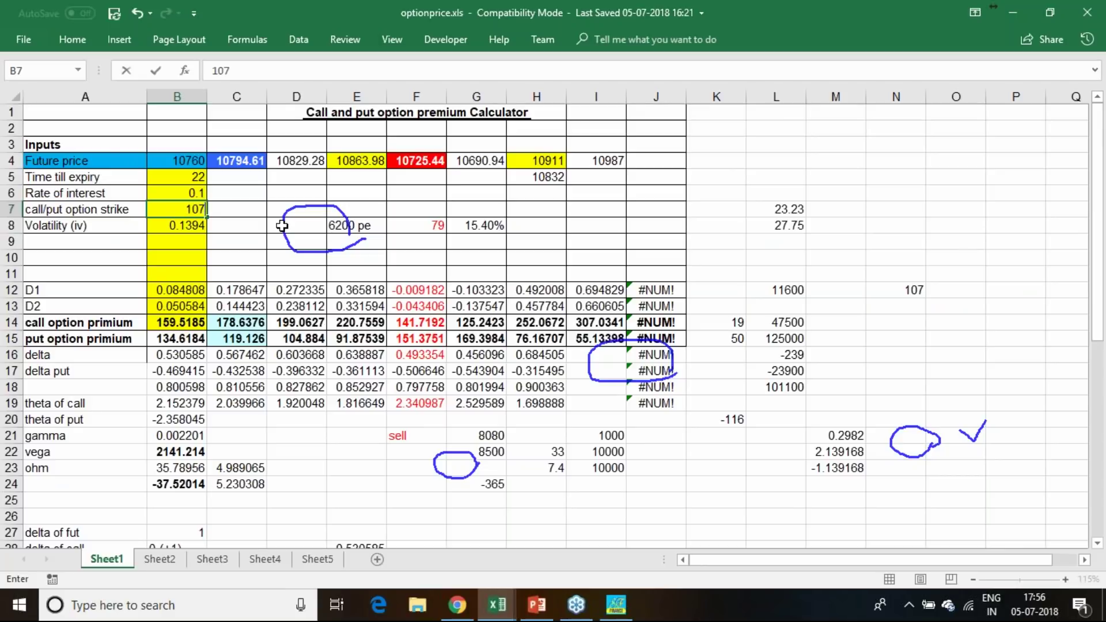
left_click(214, 245)
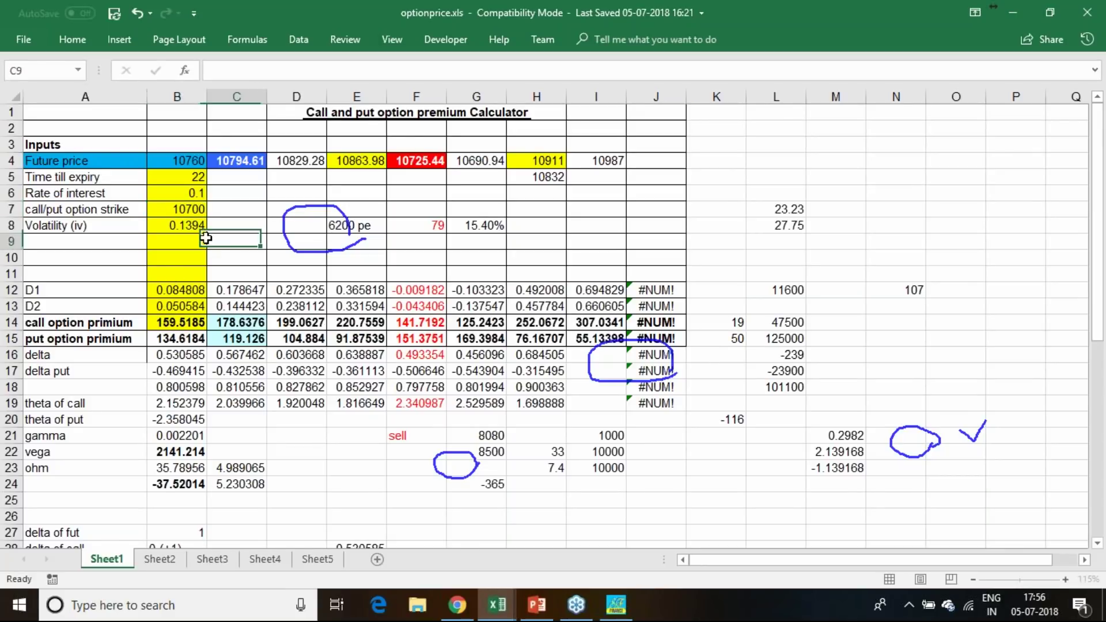
Set the volatility (iv) input to 0.1405 and circle the put option premium in column B.
double_click(190, 225)
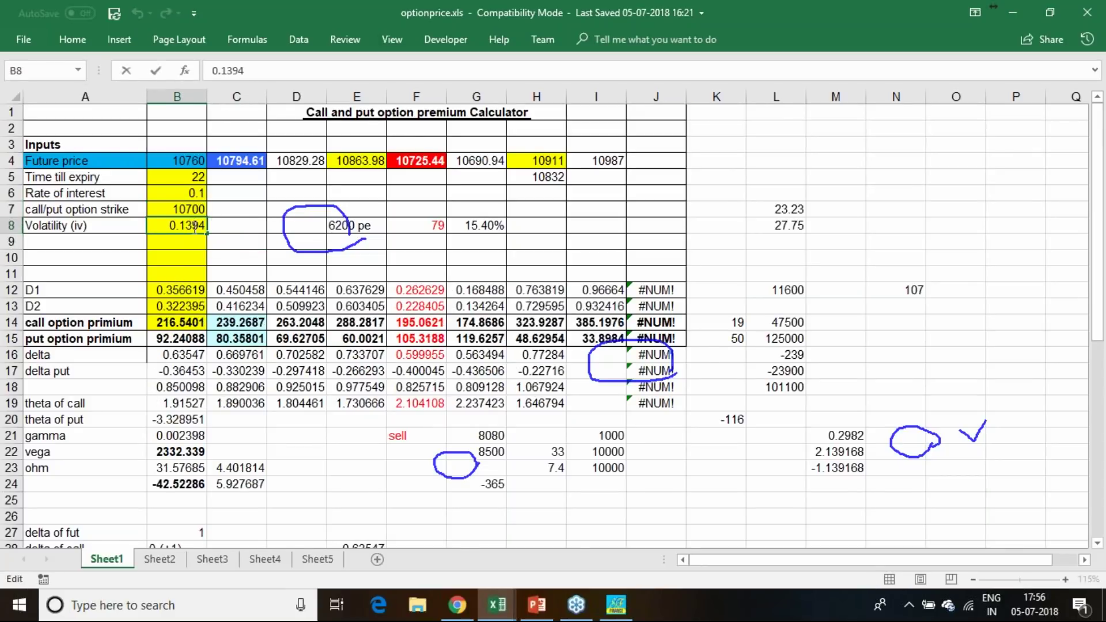
key("BackSpace")
key("BackSpace")
key("BackSpace")
type("405")
key("Return")
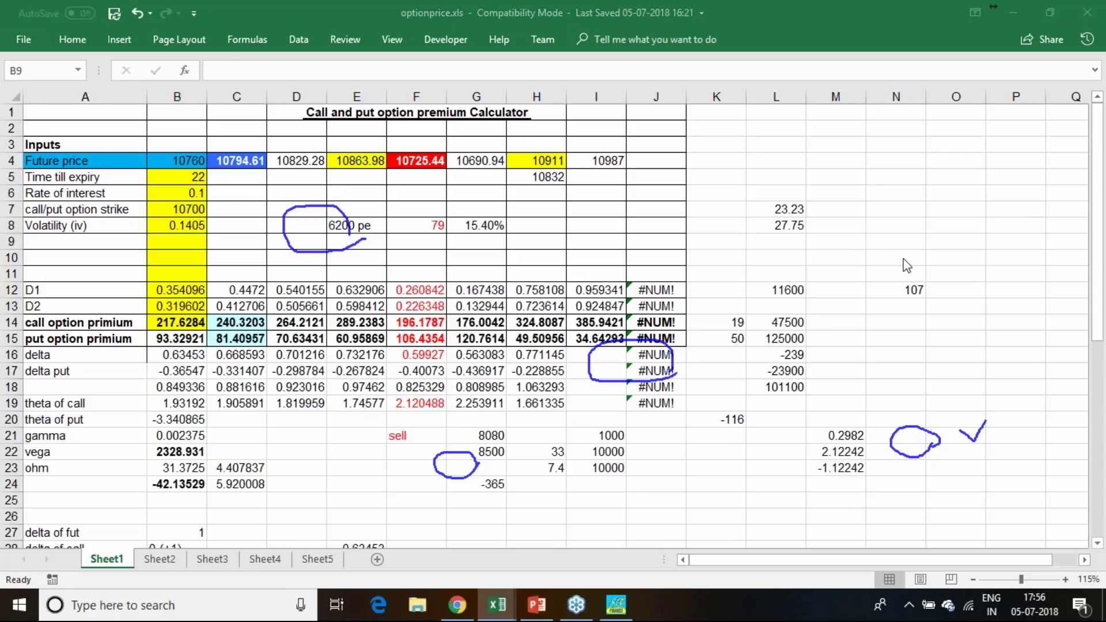
key("ctrl+2")
mouse_move(201, 343)
left_mouse_down()
mouse_move(167, 349)
mouse_move(153, 334)
mouse_move(187, 326)
mouse_move(210, 339)
mouse_move(201, 345)
left_mouse_up()
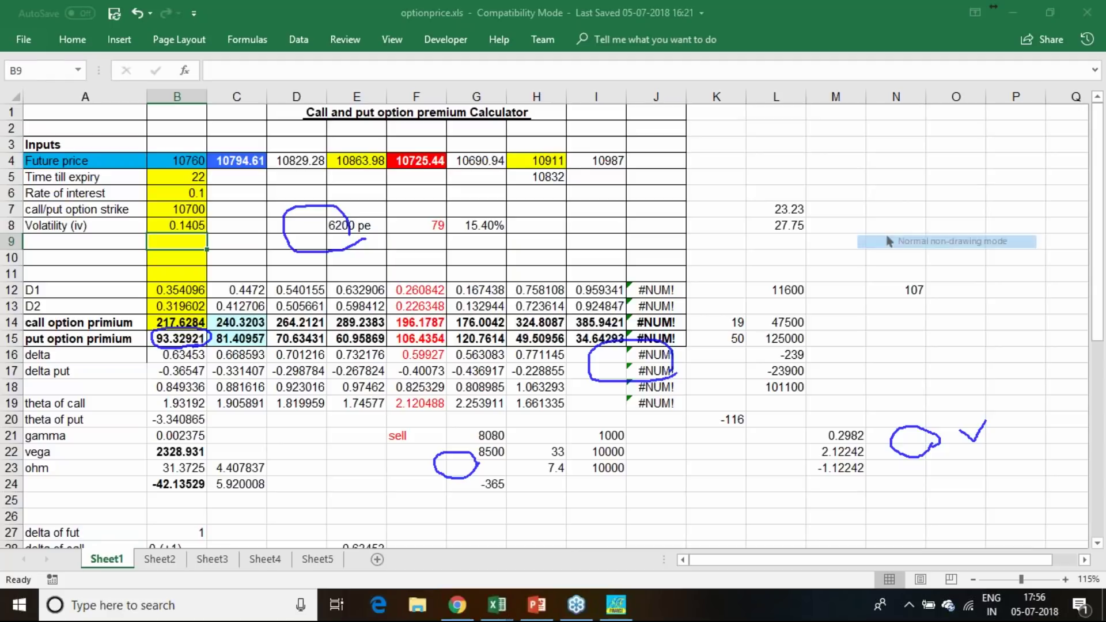
Switch to the browser and recheck the implied volatility and last traded price in the 10700 put's NSE quote.
left_click(457, 605)
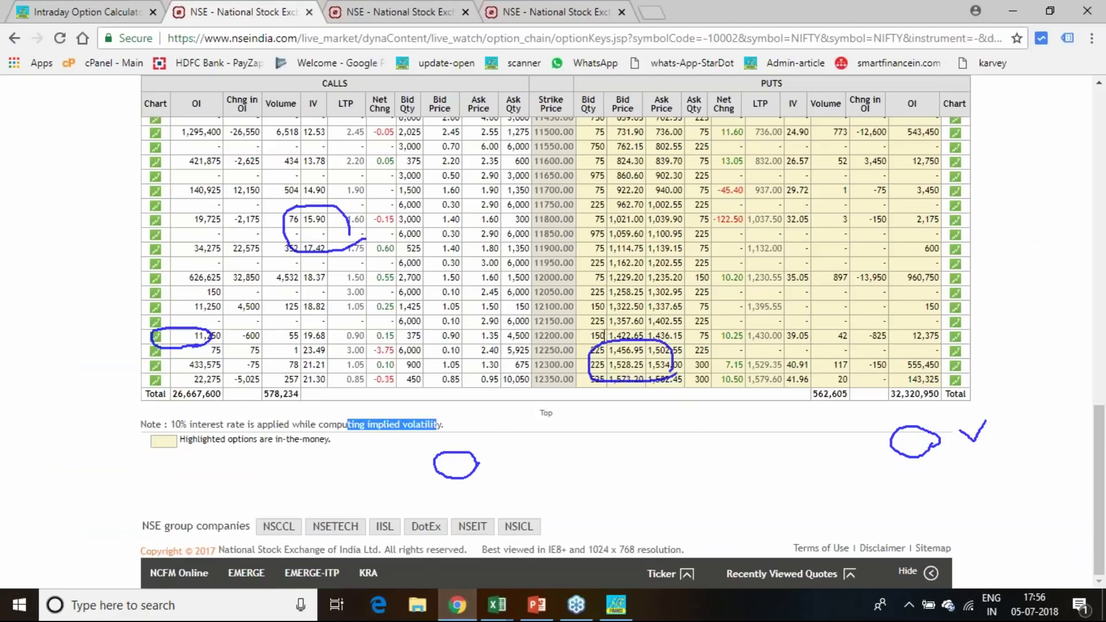
left_click(404, 12)
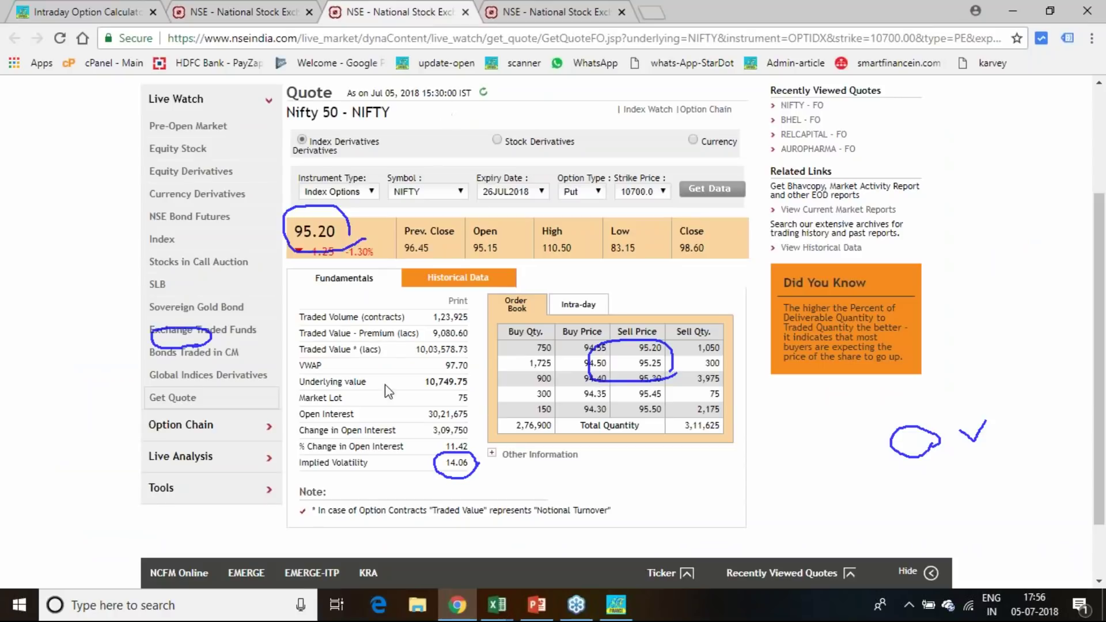
left_click_drag(449, 466, 475, 473)
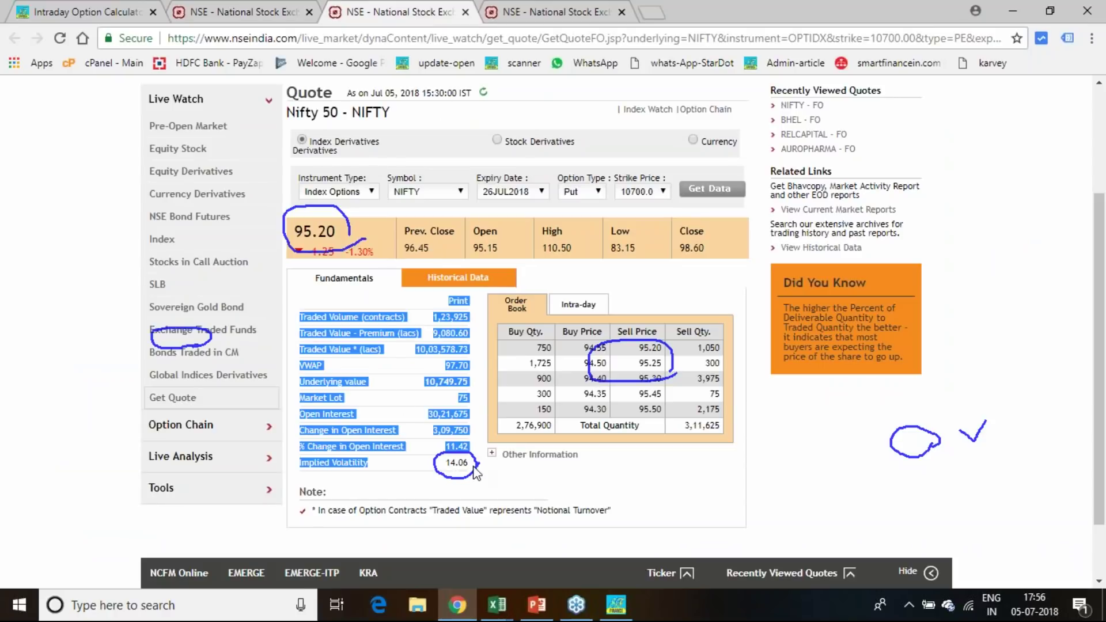
left_click_drag(346, 236, 299, 236)
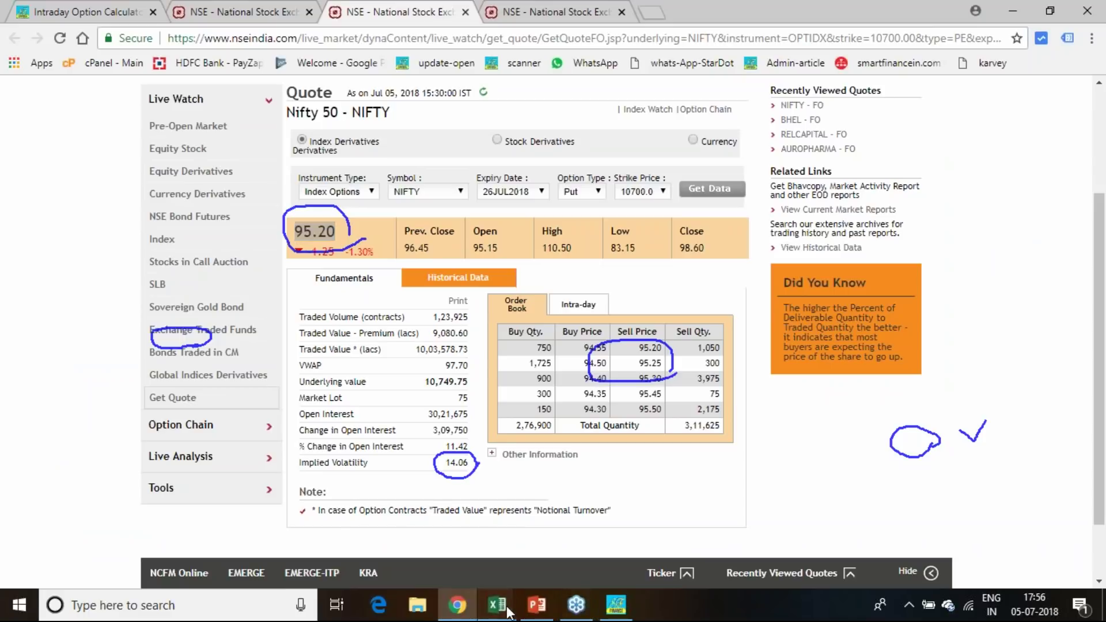
Return to optionprice.xls in Excel, set the volatility (iv) to 0.1406, and tick the put option premium in column B.
left_click(496, 605)
left_click(537, 551)
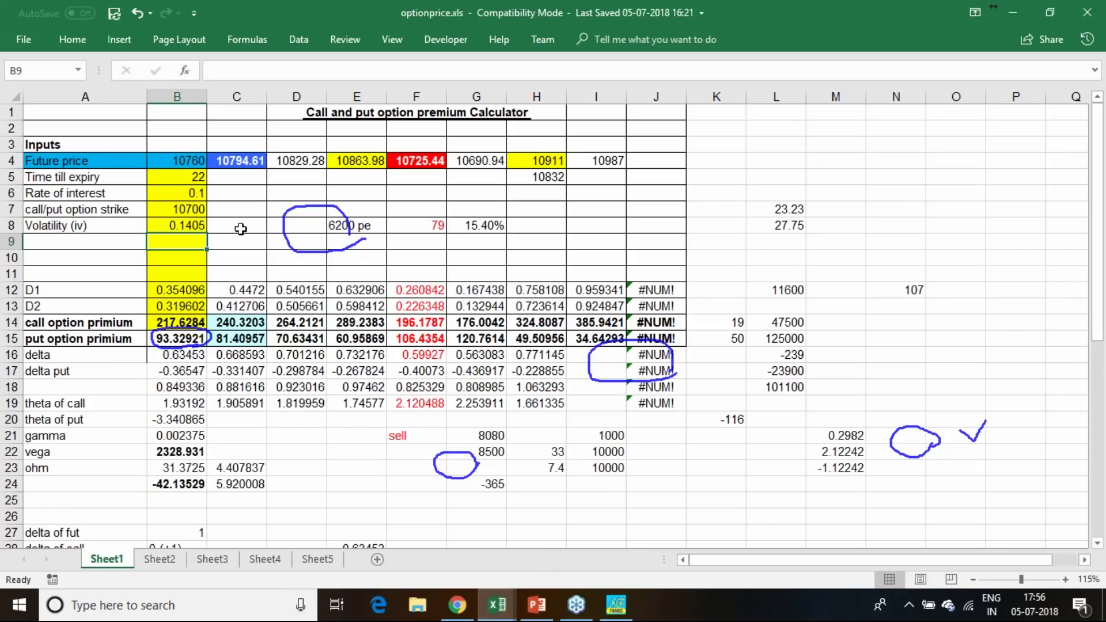
left_click(193, 226)
double_click(205, 226)
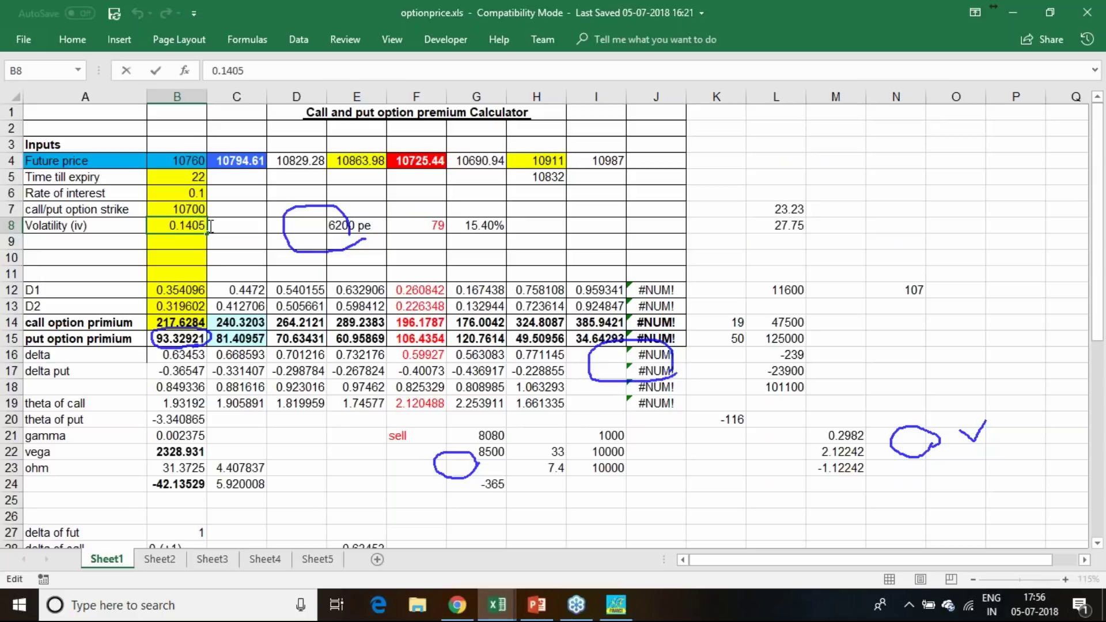
type("6")
key("Return")
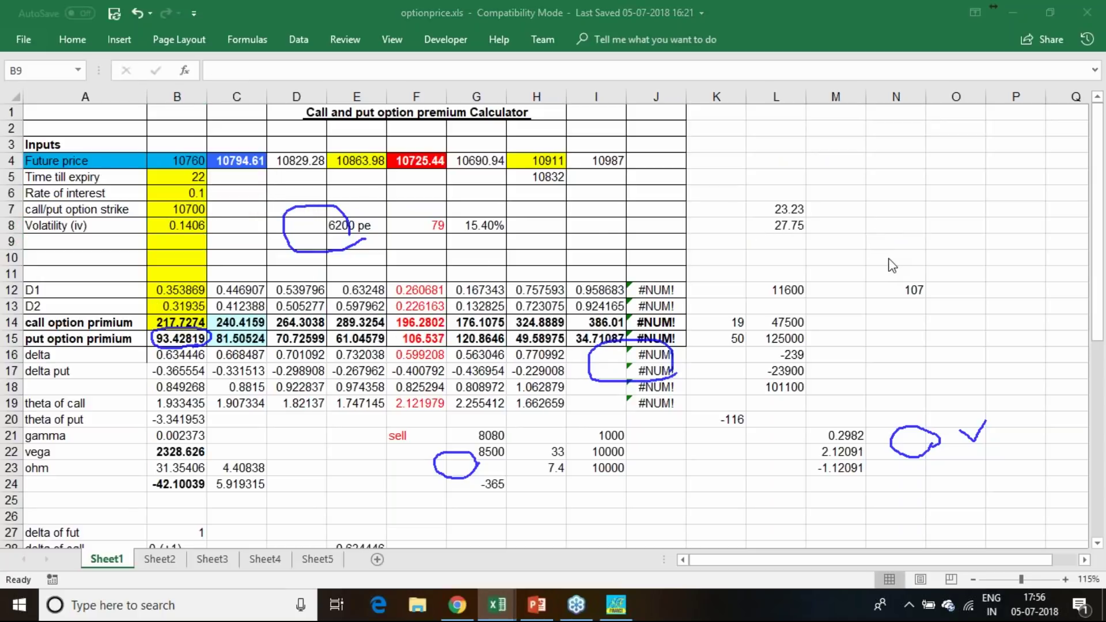
left_click_drag(134, 339, 152, 338)
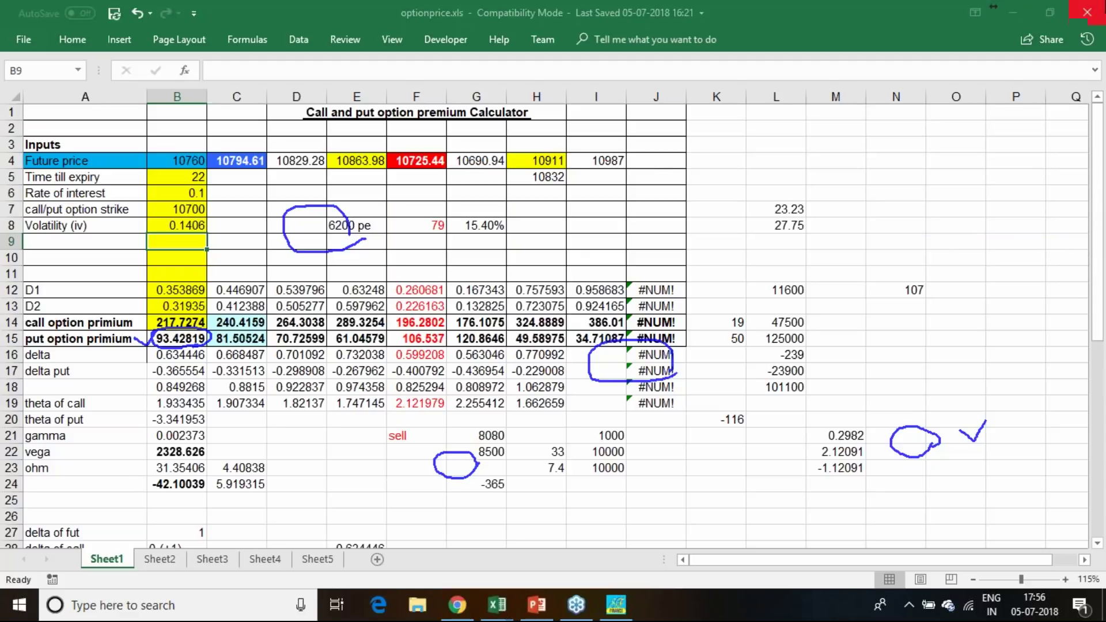
Close the optionprice.xls workbook without saving its changes.
left_click(1088, 12)
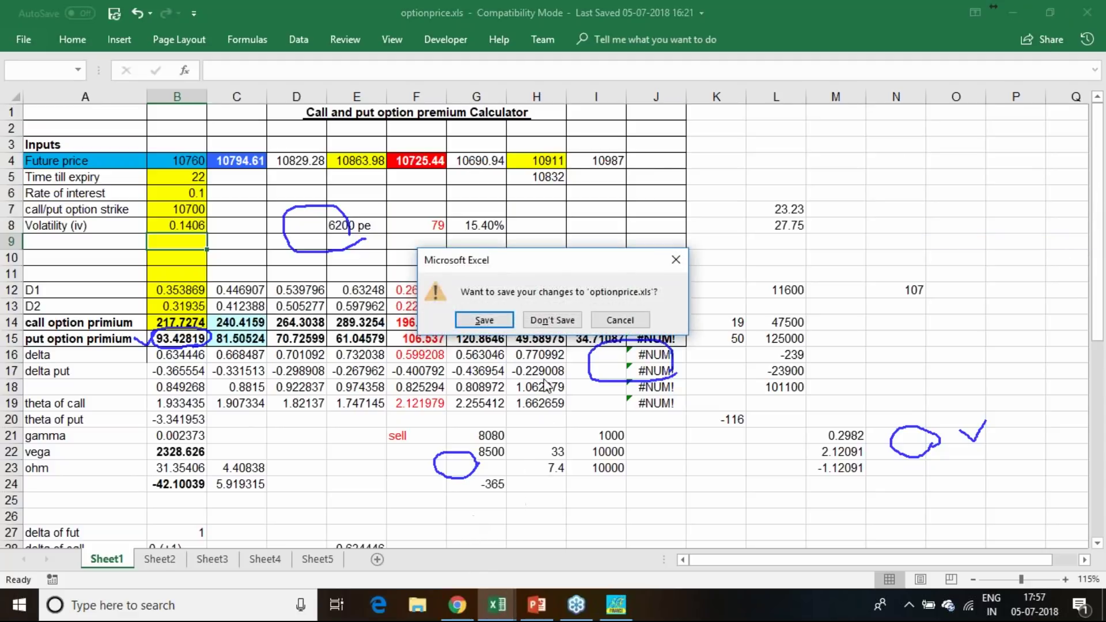
left_click(533, 323)
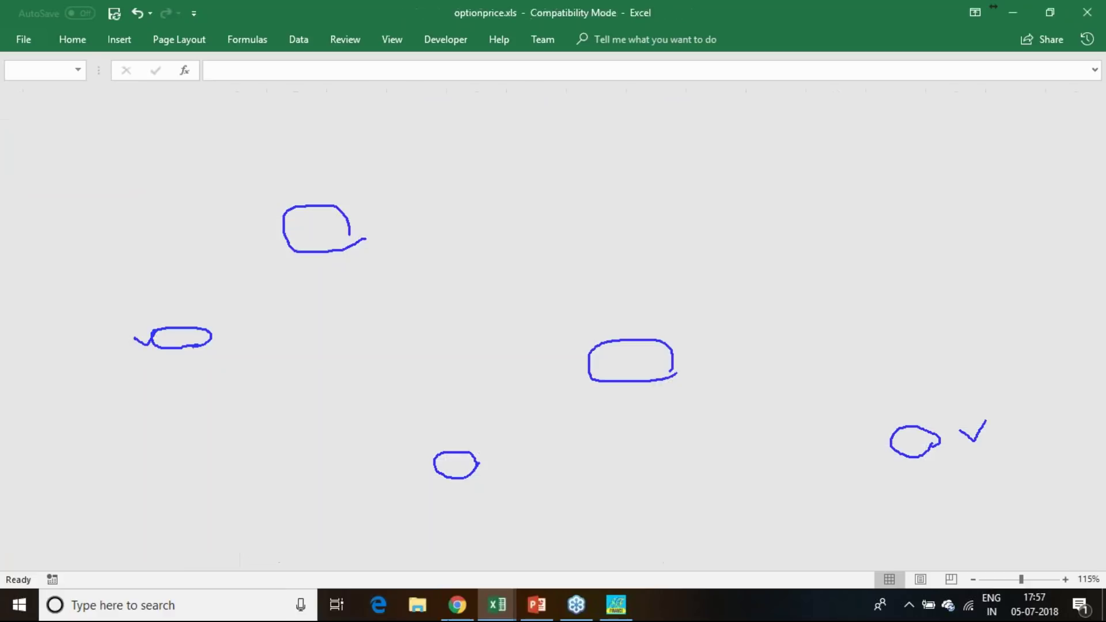
Switch to the browser's Intraday Option Calculator and the SF Integrated Tool to compare the implied volatility of the 10700 put.
left_click(455, 605)
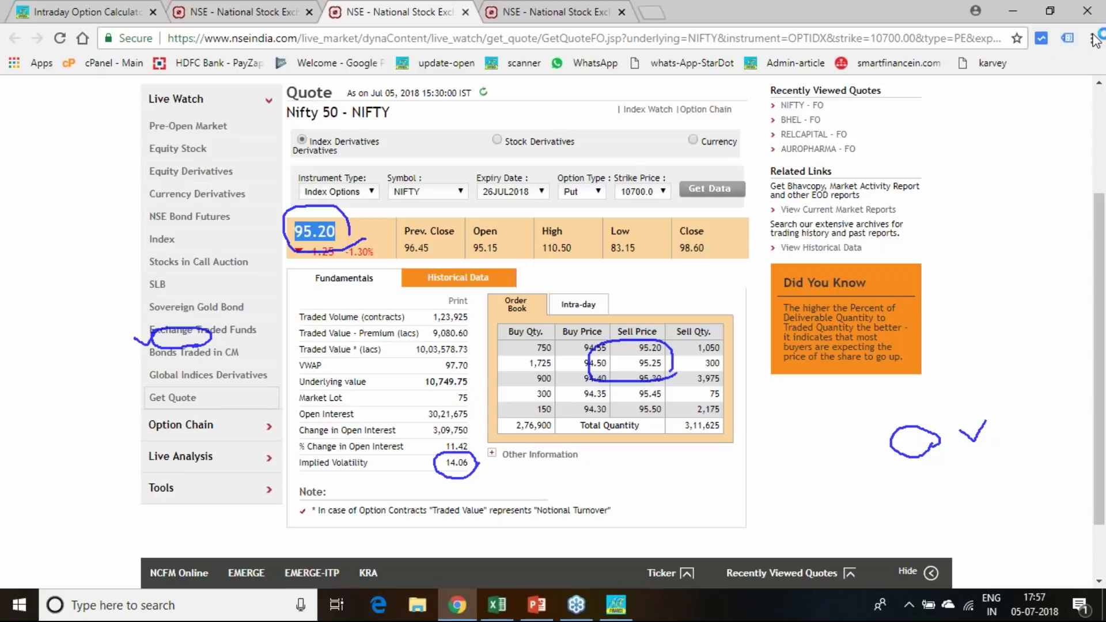
left_click(75, 12)
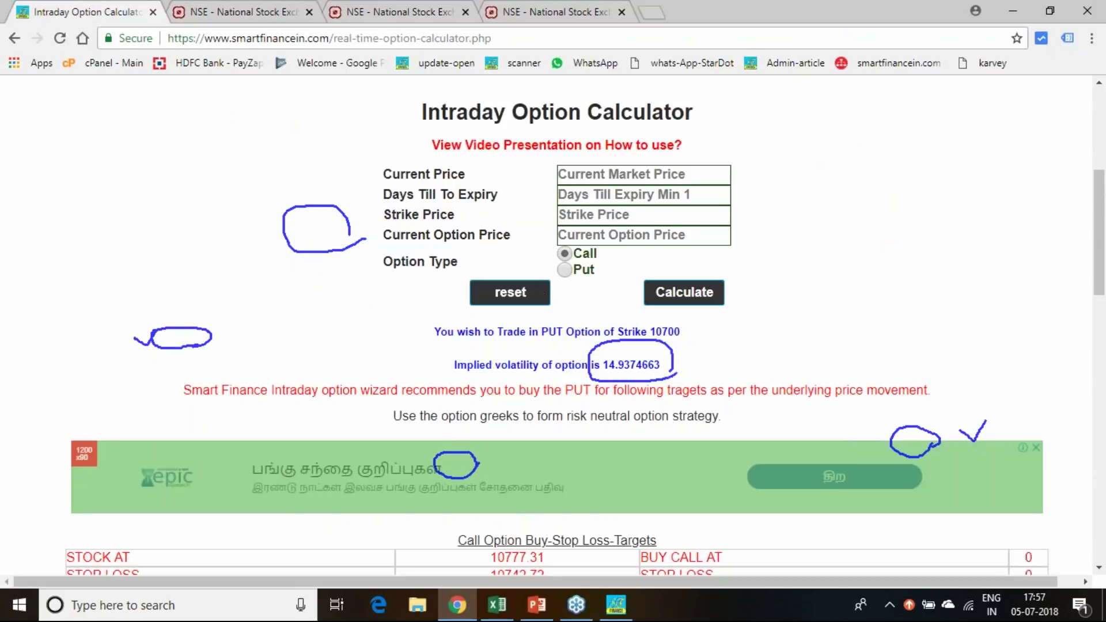
left_click_drag(621, 372, 642, 372)
left_click(619, 602)
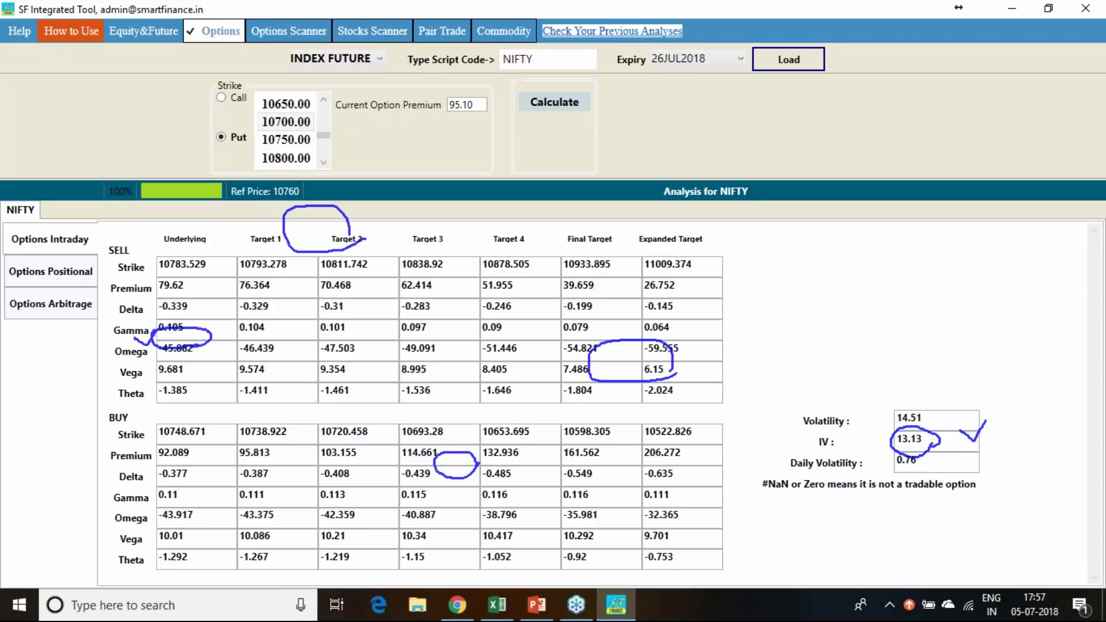
Return to the browser and highlight the implied volatility and last traded price in the 10700 put's NSE quote.
left_click(458, 605)
key("ctrl+Tab")
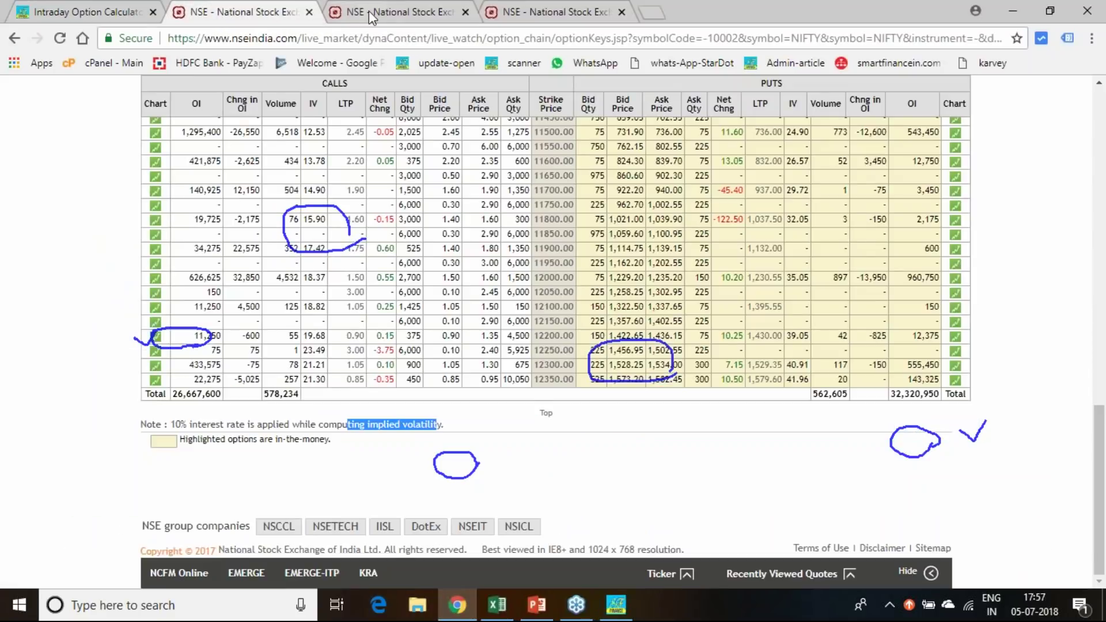
key("ctrl+Tab")
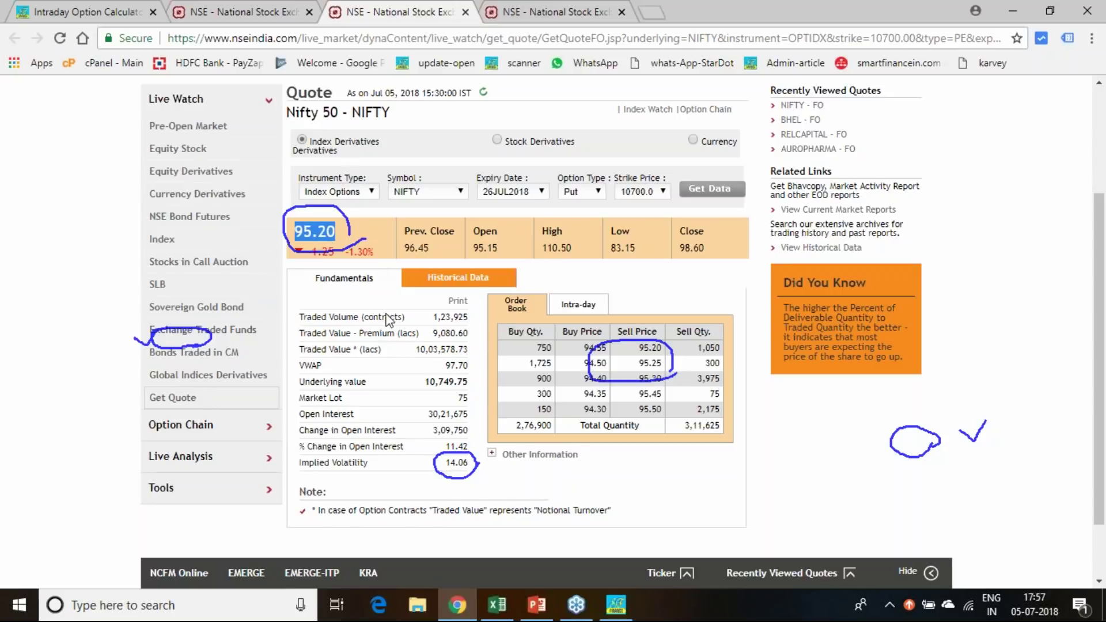
left_click_drag(445, 463, 468, 464)
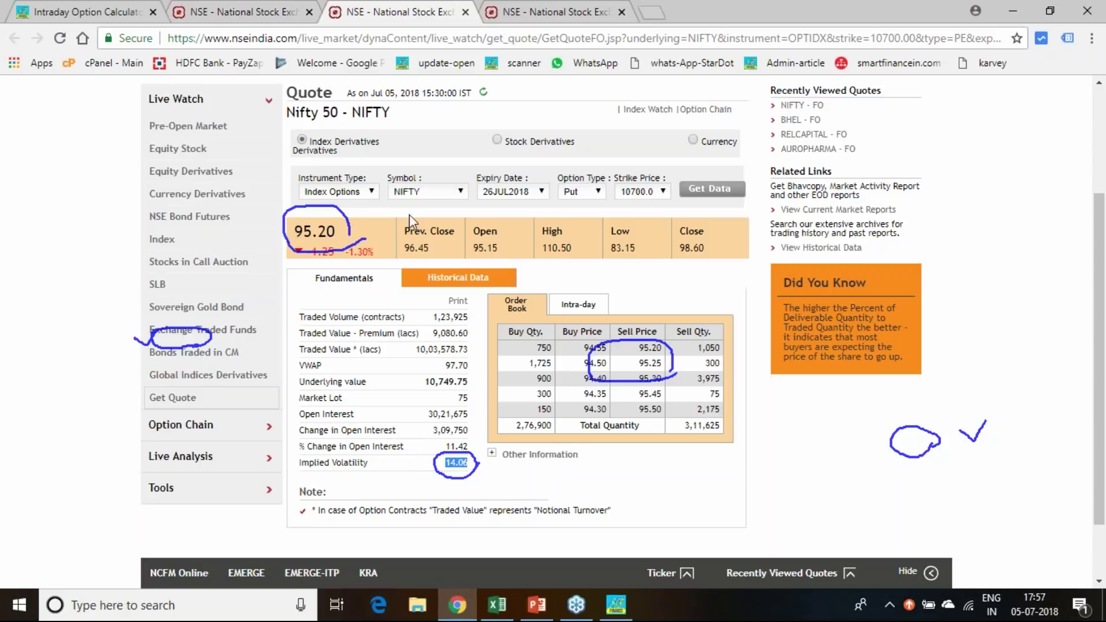
left_click_drag(337, 232, 294, 232)
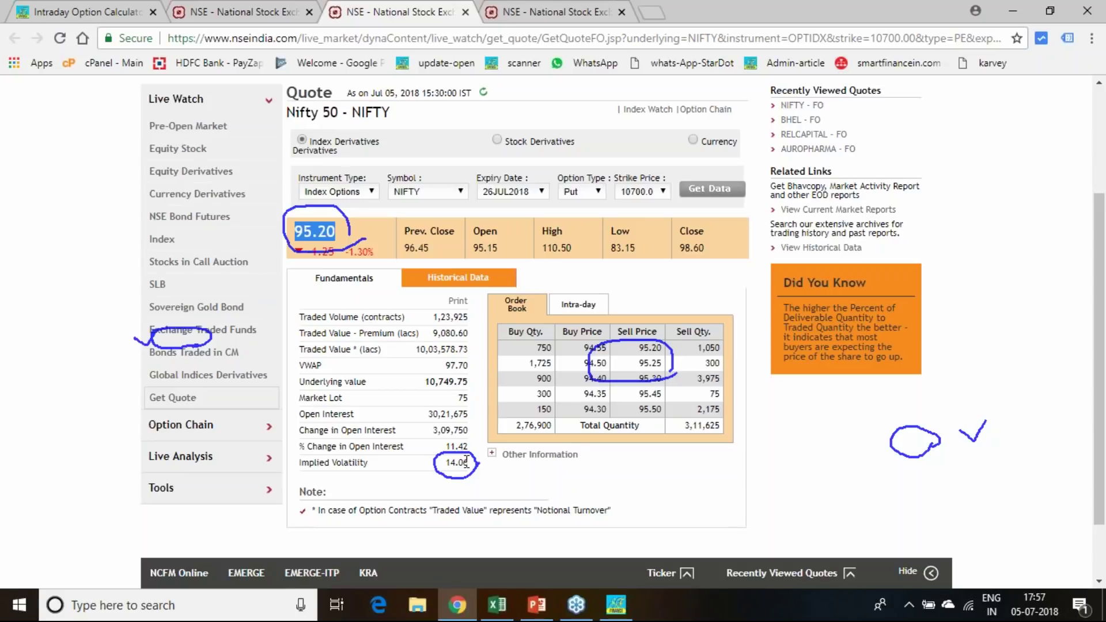
left_click_drag(469, 464, 507, 476)
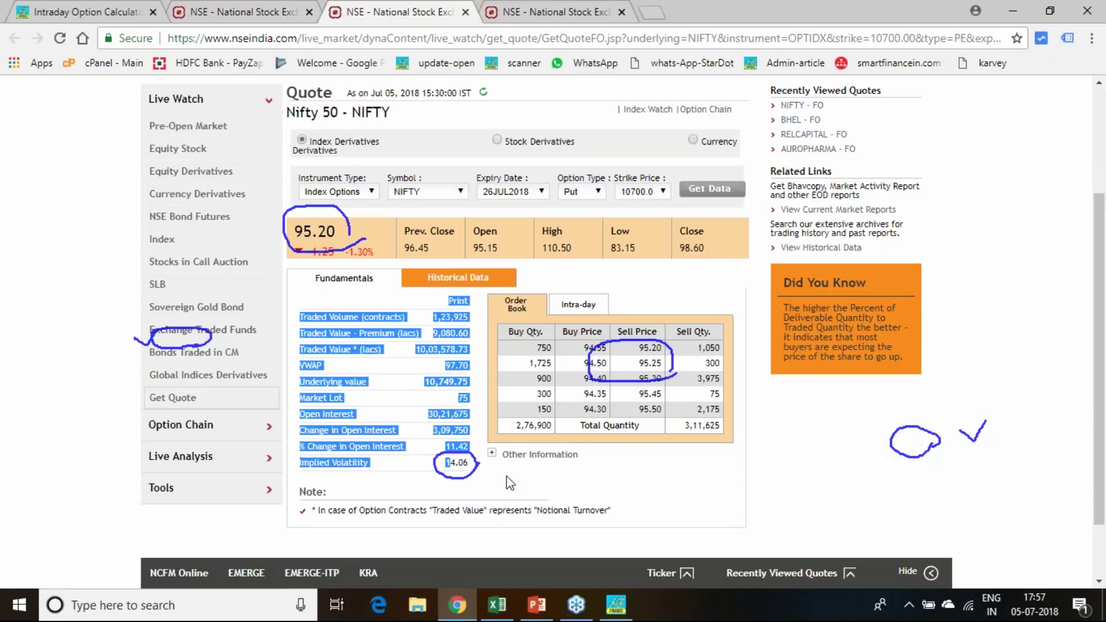
left_click(507, 476)
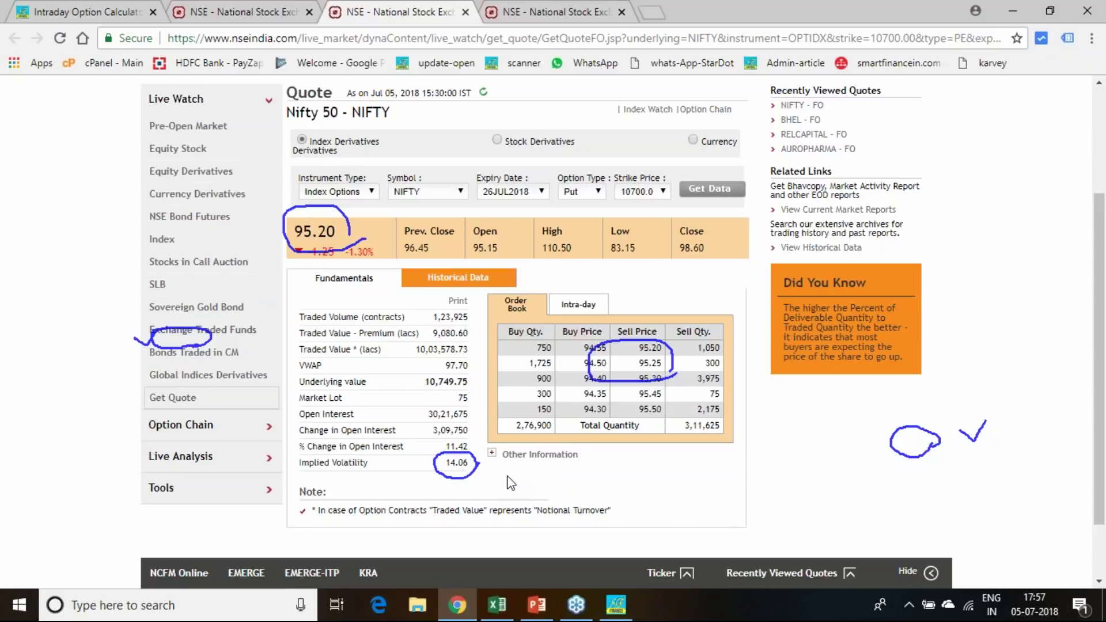
left_click(1093, 38)
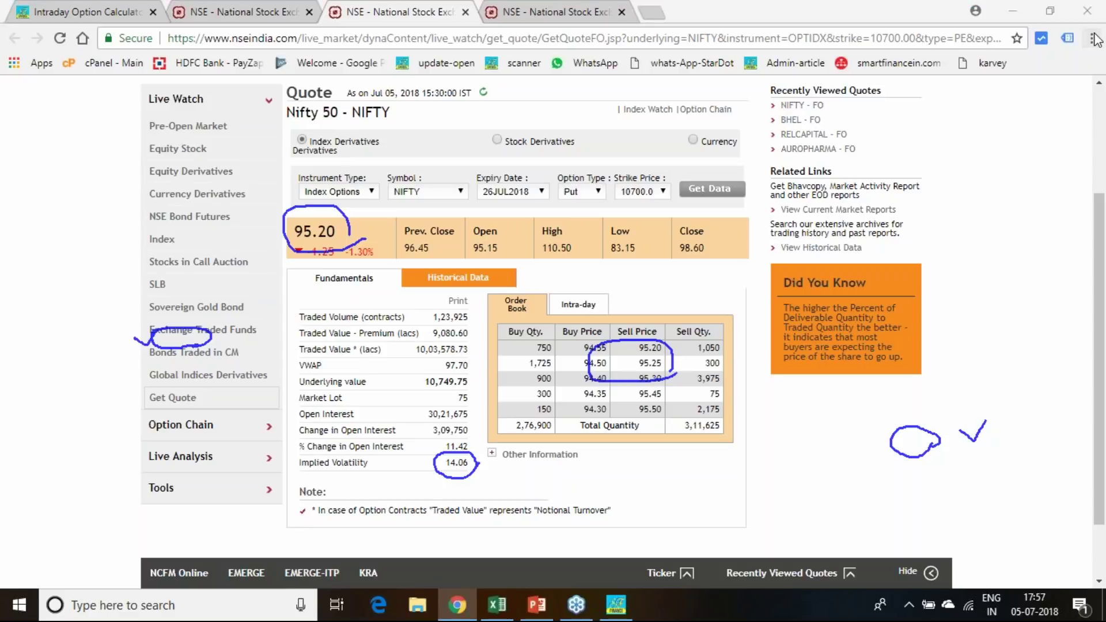
Close the 10700 put quote, clear the pen annotations, and view the NIFTY index value above the 10700 call quote.
left_click(465, 12)
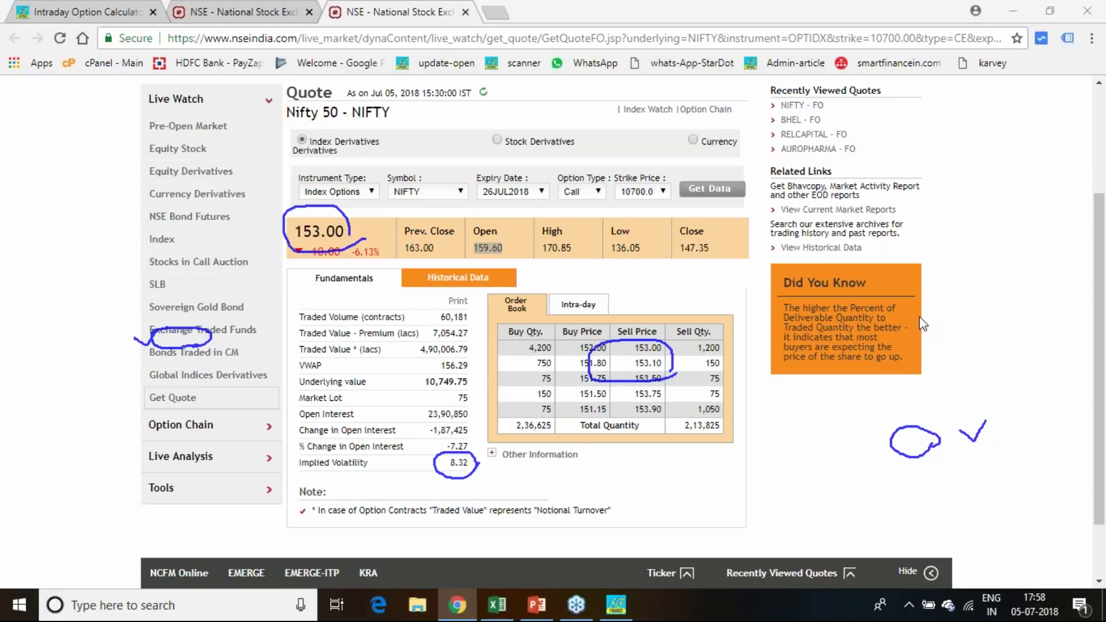
key("Escape")
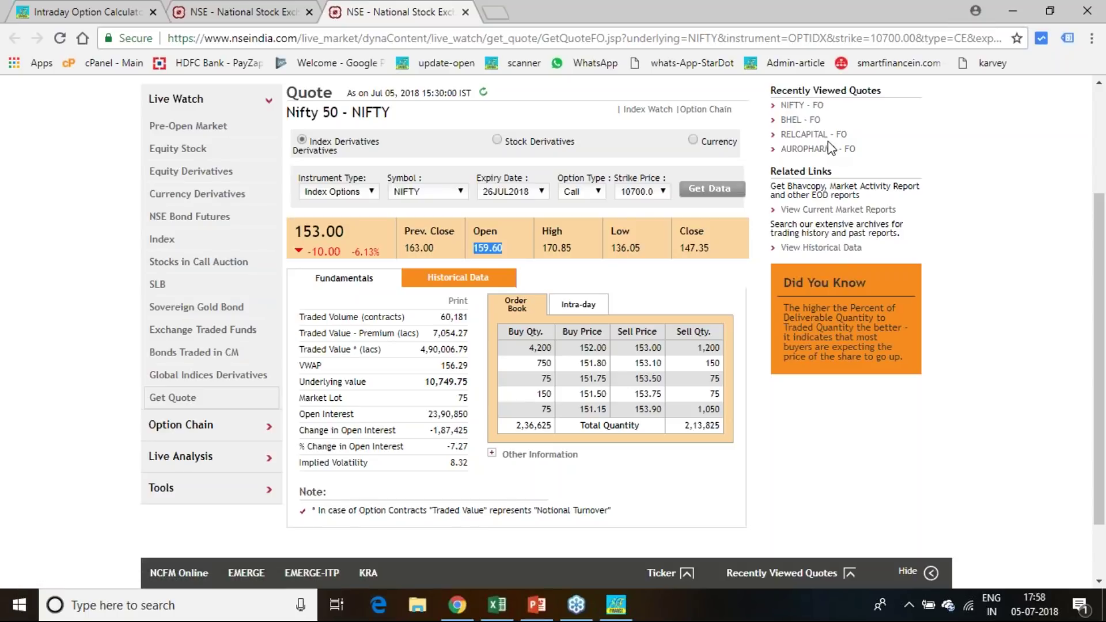
scroll(938, 173, "up", 3)
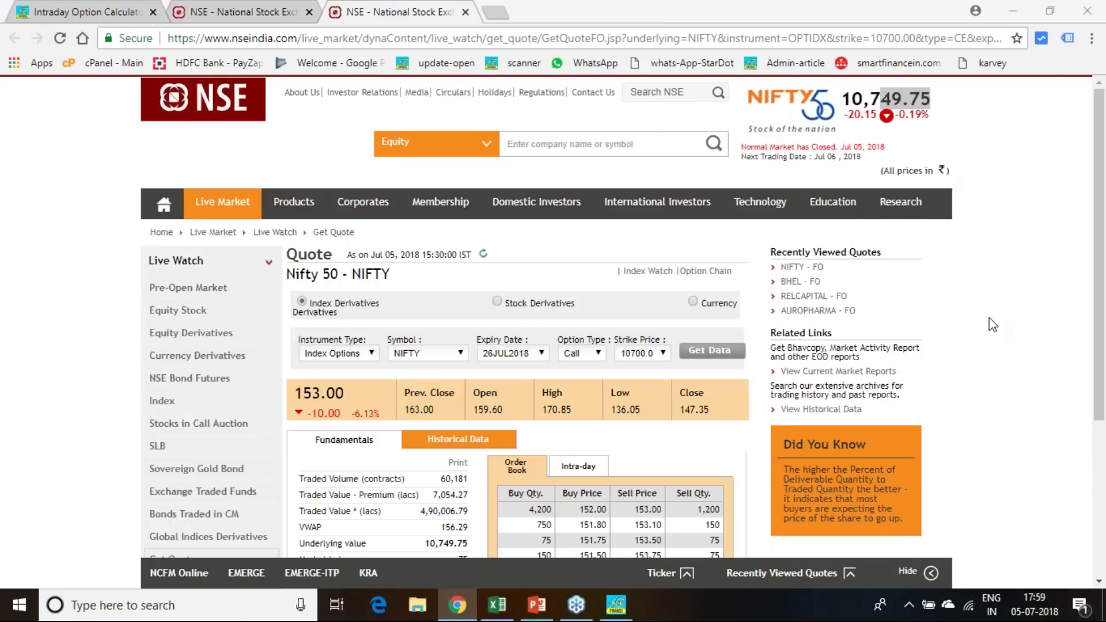
Open the NIFTY option chain and circle the 10600 strike price with the pen.
left_click(228, 11)
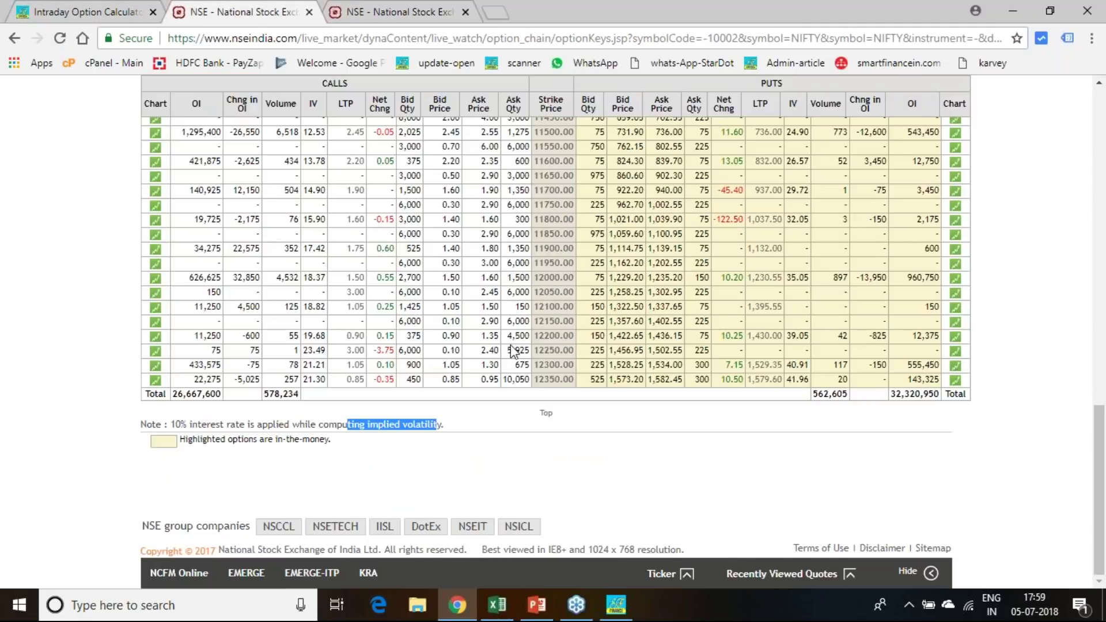
scroll(511, 345, "up", 12)
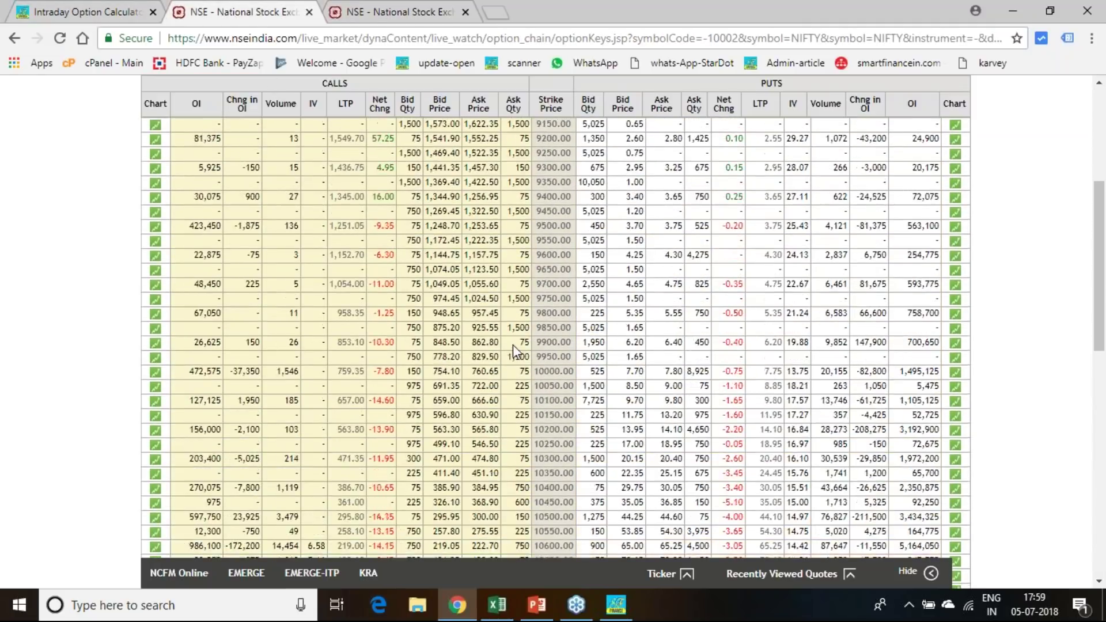
scroll(513, 344, "up", 3)
scroll(531, 360, "down", 7)
scroll(530, 361, "down", 4)
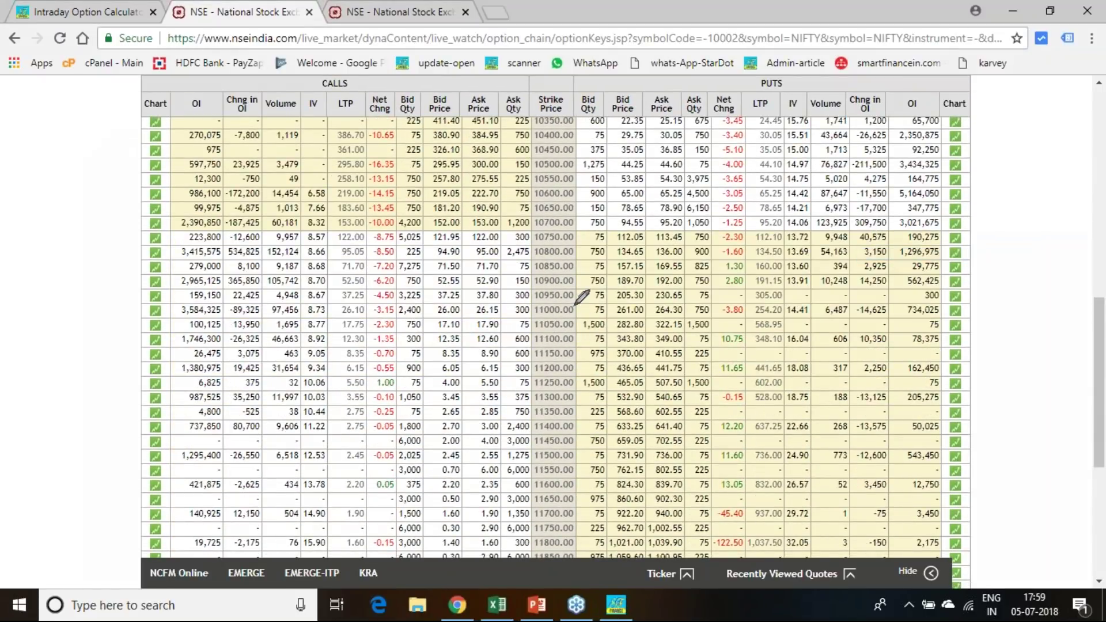
mouse_move(542, 200)
left_mouse_down()
mouse_move(576, 190)
mouse_move(545, 185)
mouse_move(536, 195)
mouse_move(575, 192)
left_mouse_up()
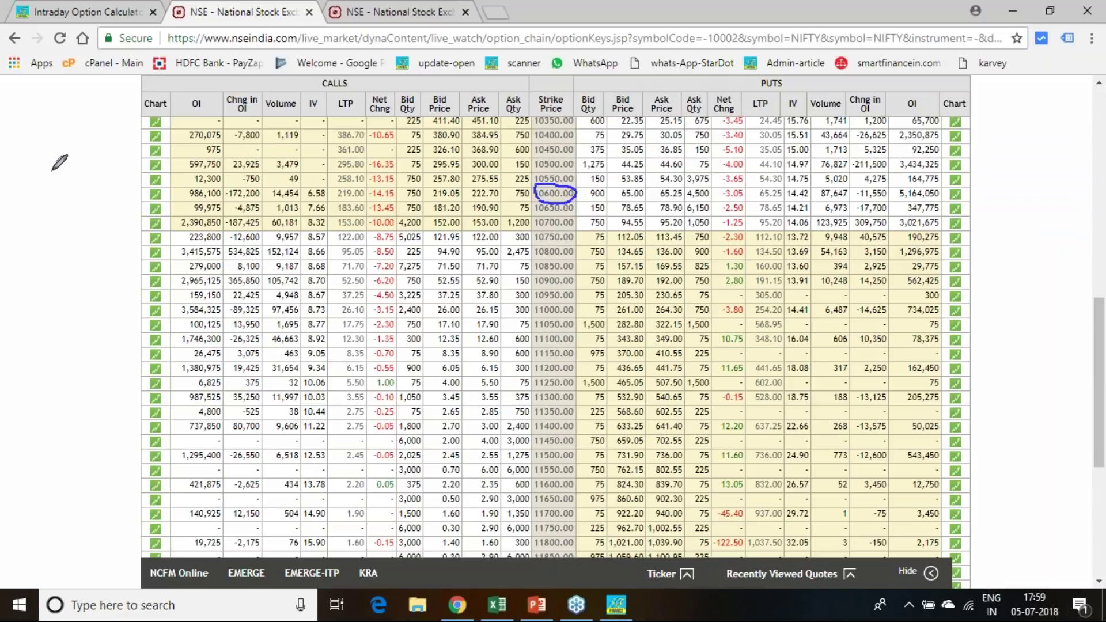
Handwrite 149 beside the calls table and add a circled figure beneath it.
mouse_move(51, 171)
left_mouse_down()
mouse_move(60, 188)
mouse_move(63, 175)
mouse_move(85, 167)
left_mouse_up()
mouse_move(85, 158)
left_mouse_down()
mouse_move(87, 177)
mouse_move(105, 155)
mouse_move(100, 172)
left_mouse_up()
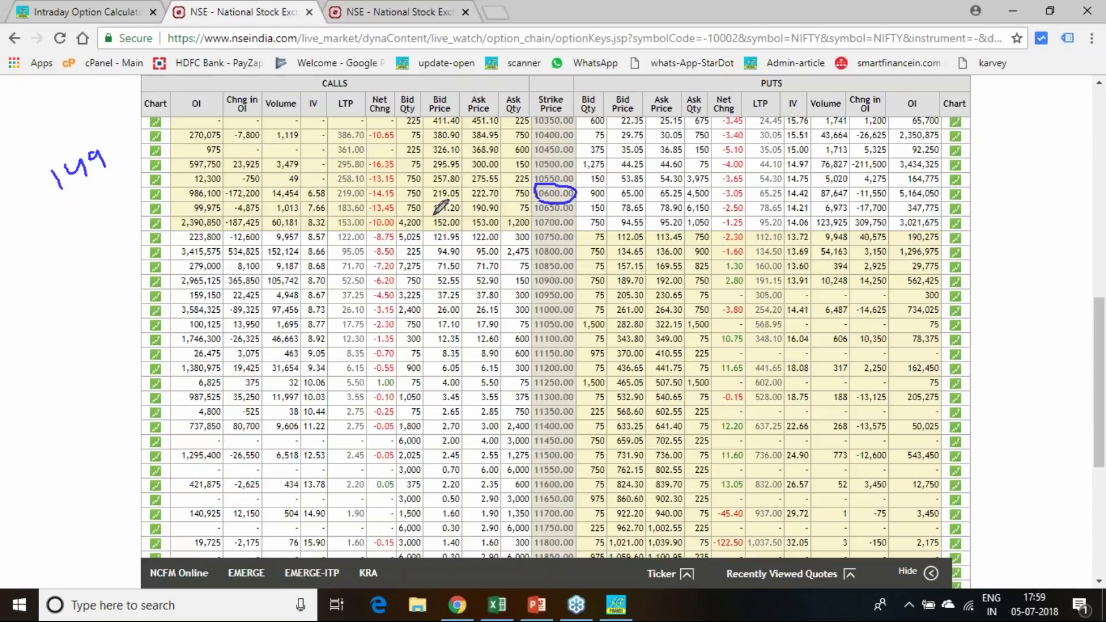
mouse_move(76, 221)
left_mouse_down()
mouse_move(107, 243)
mouse_move(123, 237)
mouse_move(57, 254)
mouse_move(122, 203)
mouse_move(123, 245)
left_mouse_up()
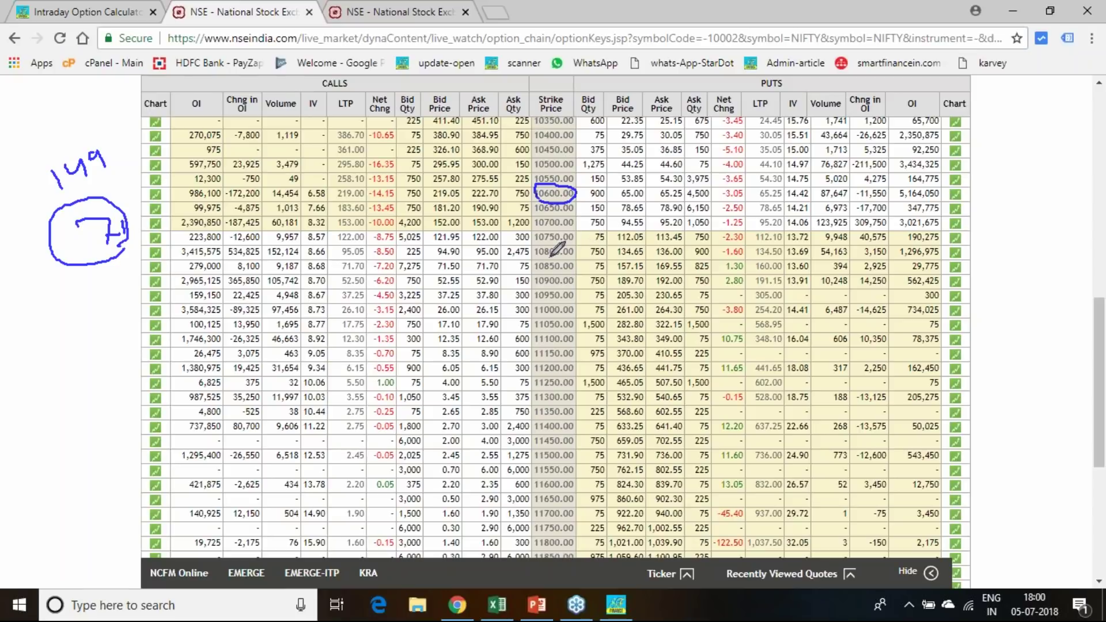
Circle the 10800 put's last traded price and handwrite the subtraction 134.5 minus 50, giving 84.5, beside the puts table.
mouse_move(777, 248)
left_mouse_down()
mouse_move(755, 257)
mouse_move(773, 243)
mouse_move(785, 251)
mouse_move(773, 256)
left_mouse_up()
mouse_move(1000, 201)
left_mouse_down()
mouse_move(1003, 221)
mouse_move(1051, 201)
mouse_move(1048, 222)
mouse_move(1066, 206)
mouse_move(1026, 253)
mouse_move(1057, 236)
left_mouse_up()
left_click(1055, 214)
mouse_move(1012, 280)
left_mouse_down()
mouse_move(1082, 266)
mouse_move(1065, 299)
mouse_move(1035, 299)
mouse_move(1041, 287)
mouse_move(1081, 293)
left_mouse_up()
left_click(1076, 291)
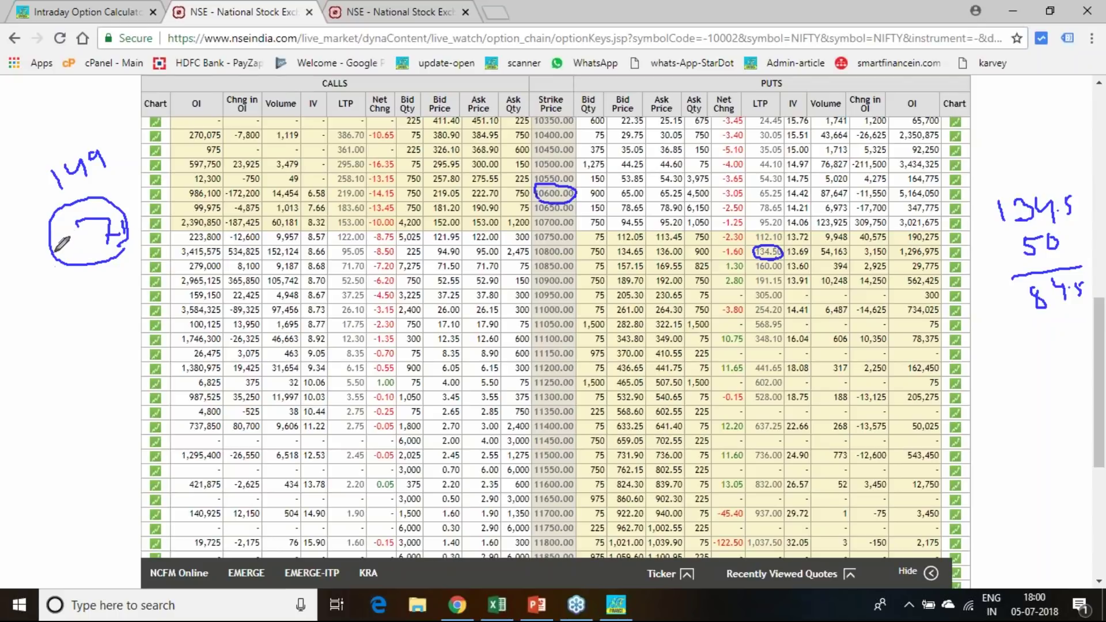
Handwrite 71 beneath the circled figure beside the calls table and mark the 84.5 result with the pen.
mouse_move(21, 291)
left_mouse_down()
mouse_move(58, 287)
mouse_move(56, 325)
mouse_move(80, 307)
mouse_move(91, 318)
left_mouse_up()
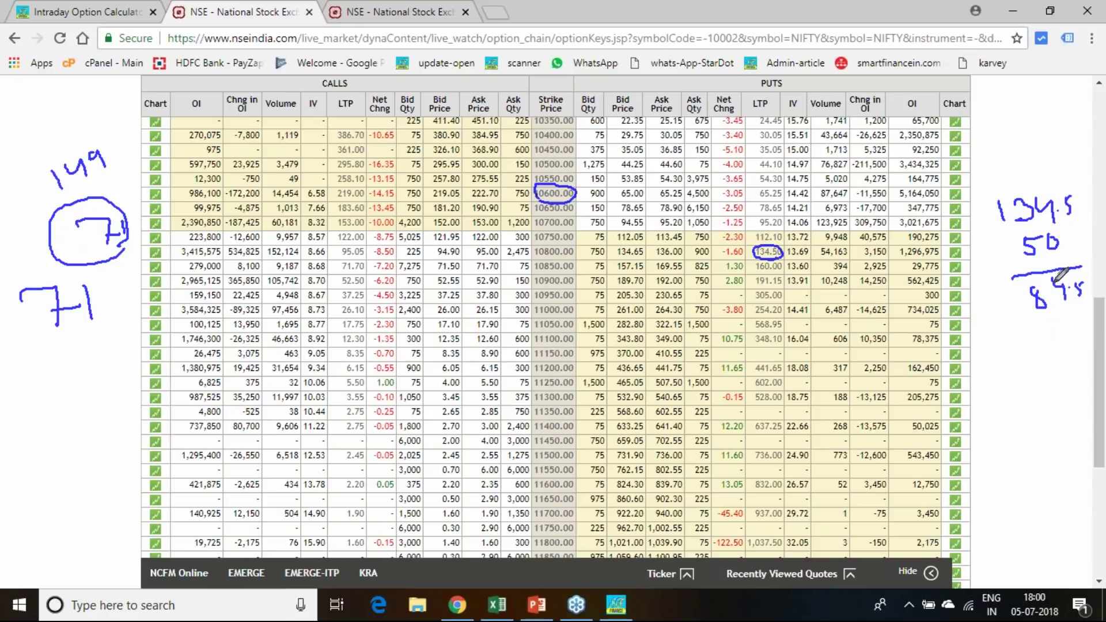
left_click_drag(1070, 266, 1071, 308)
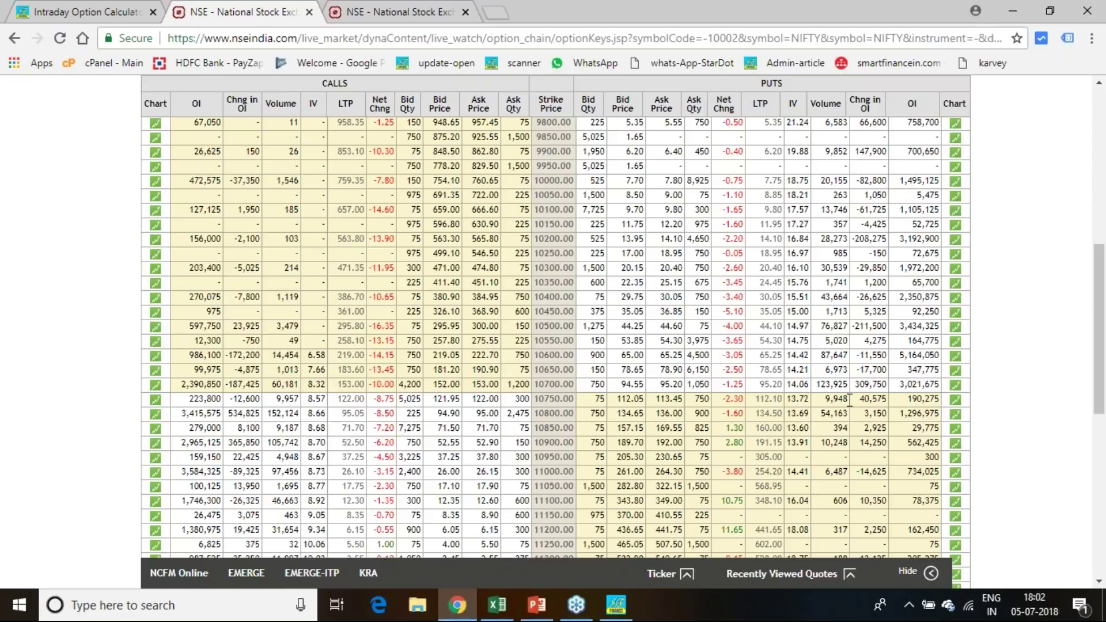
Switch to option-delta-theta.xlsx in Excel and compare its delta, theta and vega premium tables with the previous and current IV columns.
mouse_move(515, 612)
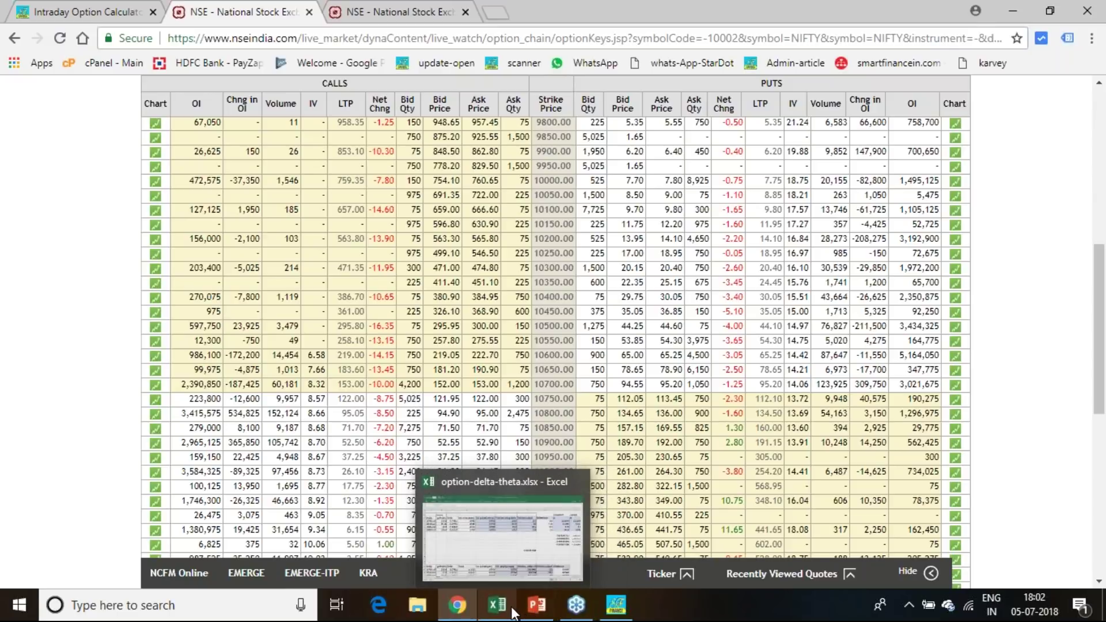
left_click(510, 561)
scroll(679, 366, "down", 3)
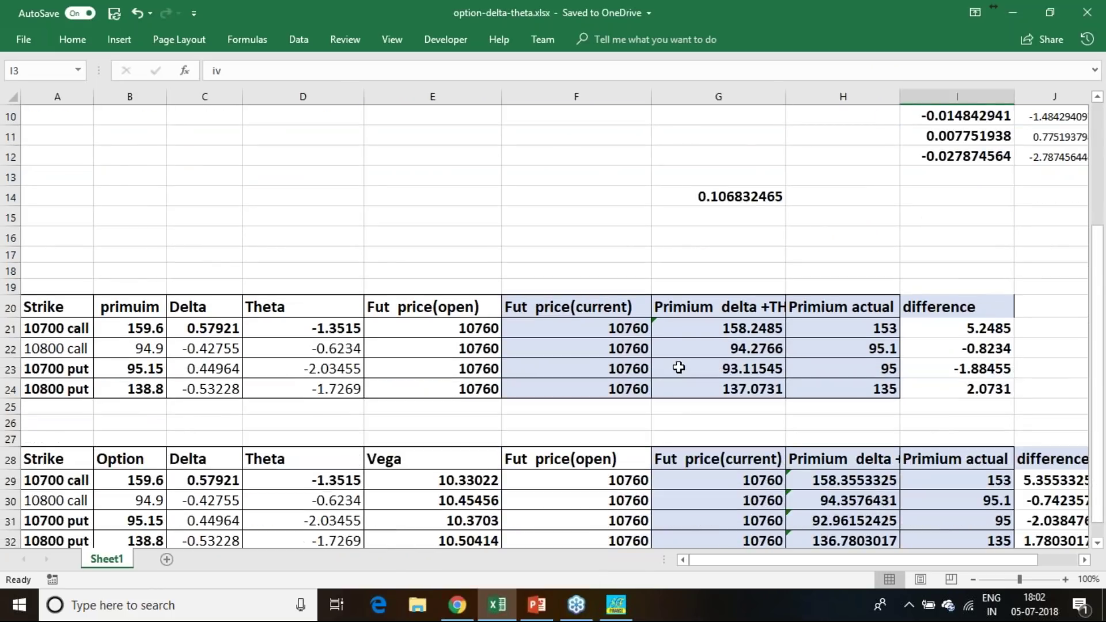
scroll(679, 367, "up", 3)
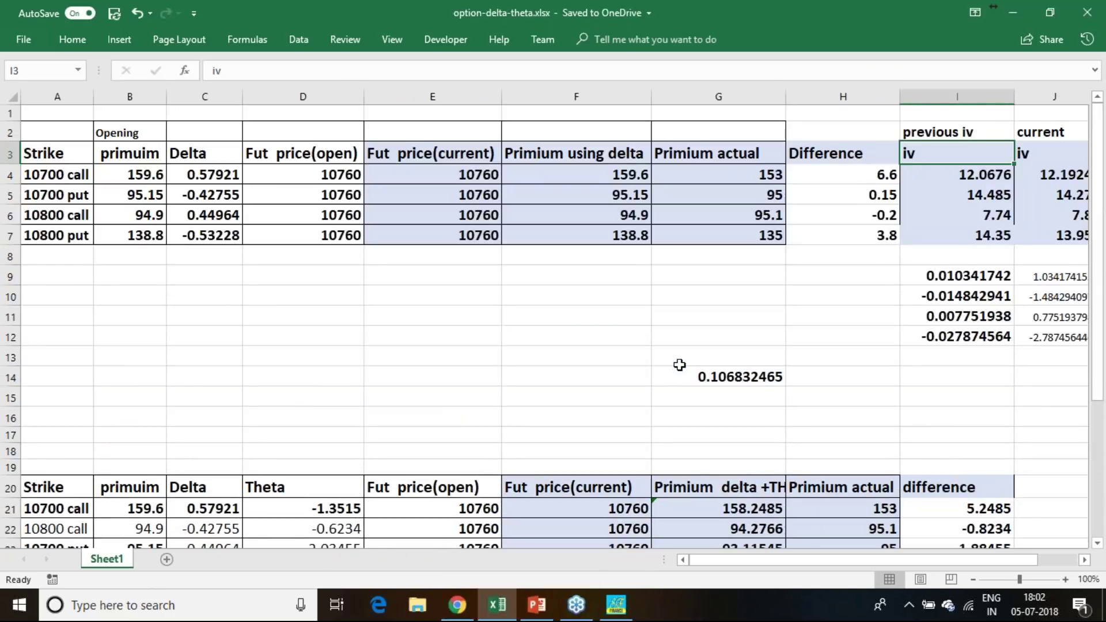
scroll(679, 367, "down", 5)
scroll(680, 362, "down", 2)
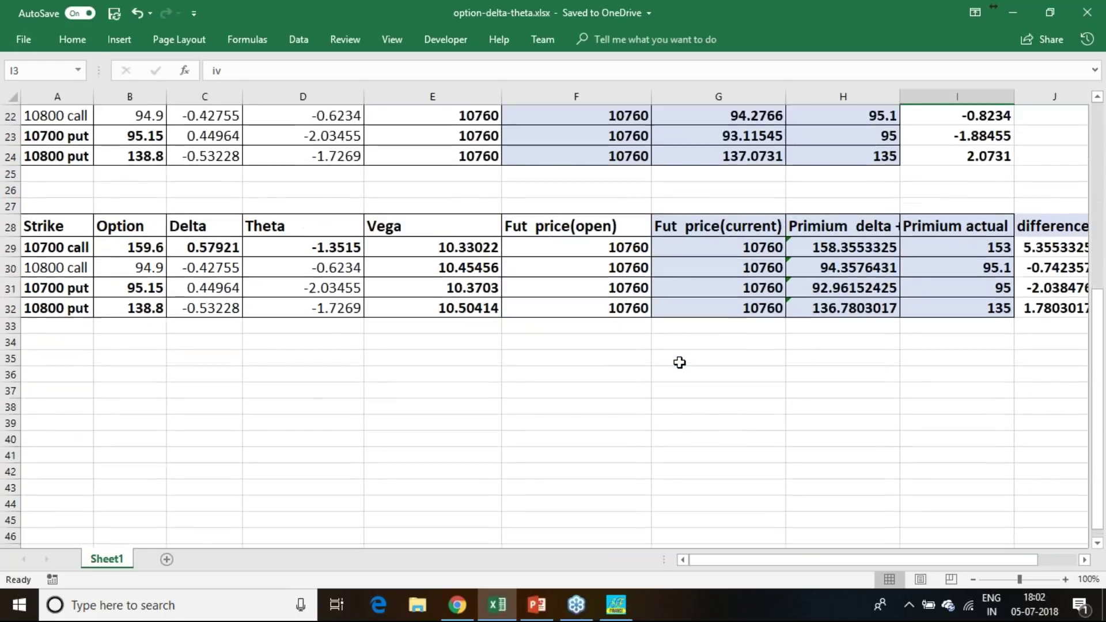
scroll(679, 362, "up", 2)
scroll(680, 362, "up", 4)
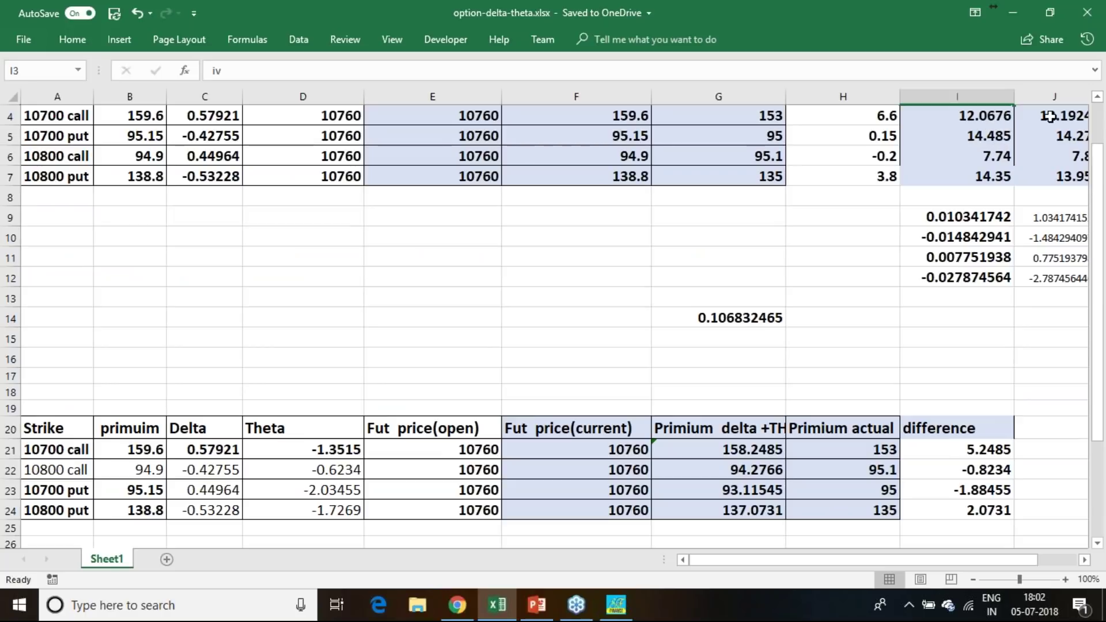
scroll(639, 444, "down", 3)
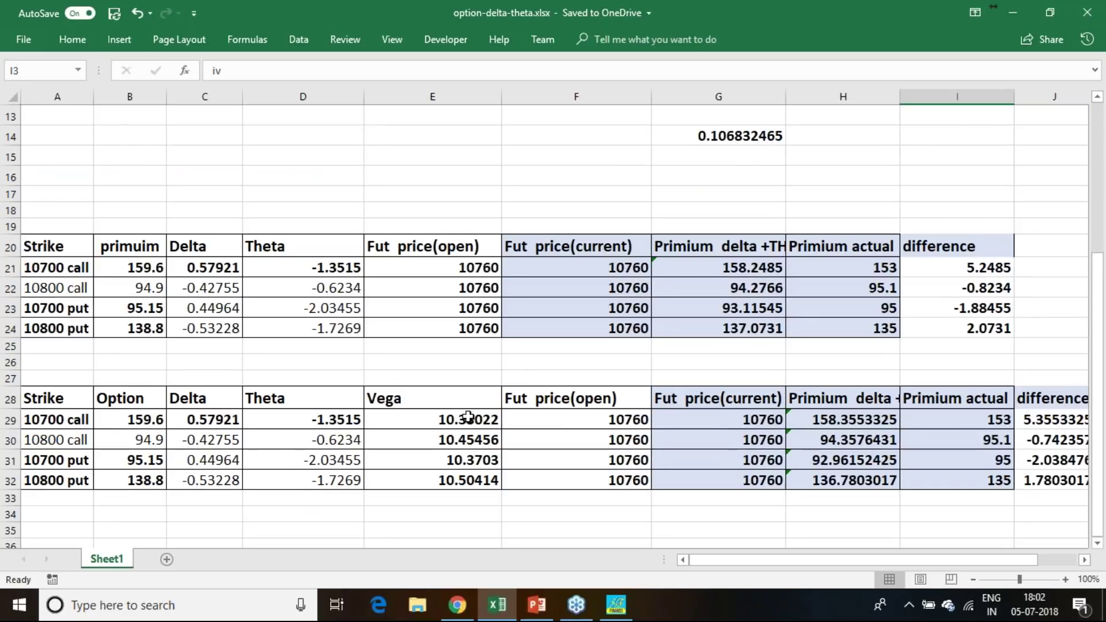
Select the 10700 call's vega in cell E29 and check it against the IV and difference figures in the first table.
left_click(468, 419)
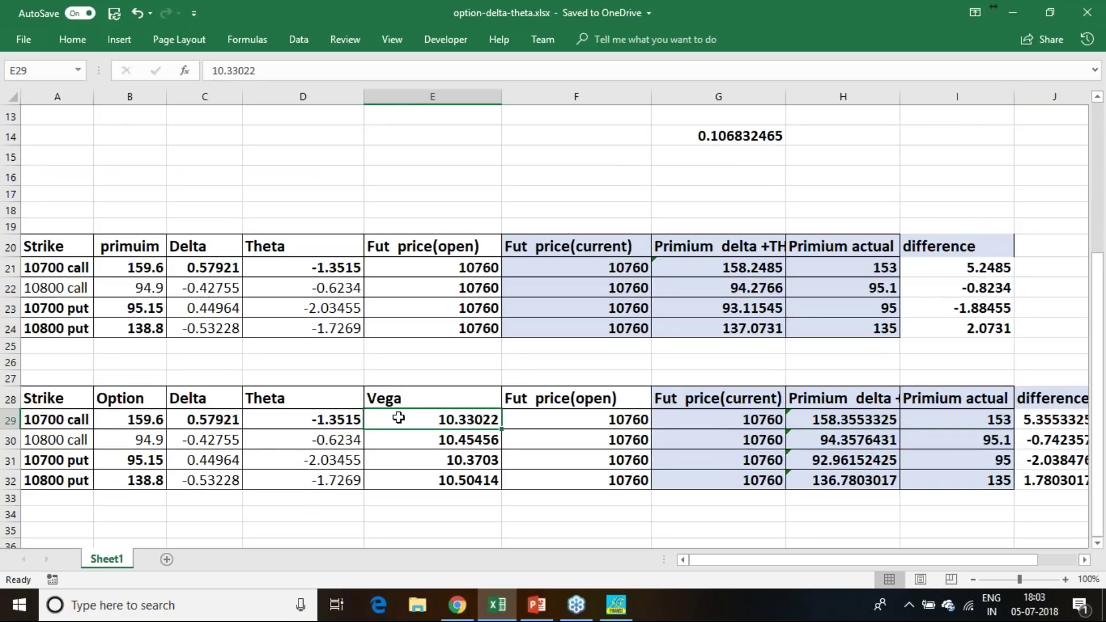
scroll(840, 333, "up", 4)
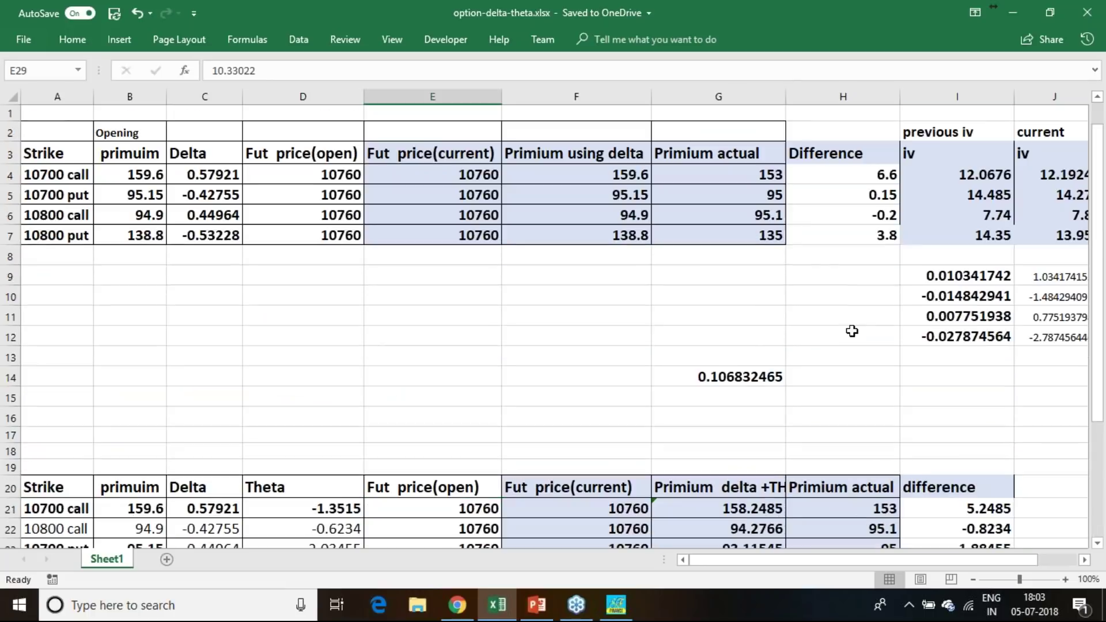
scroll(772, 375, "down", 3)
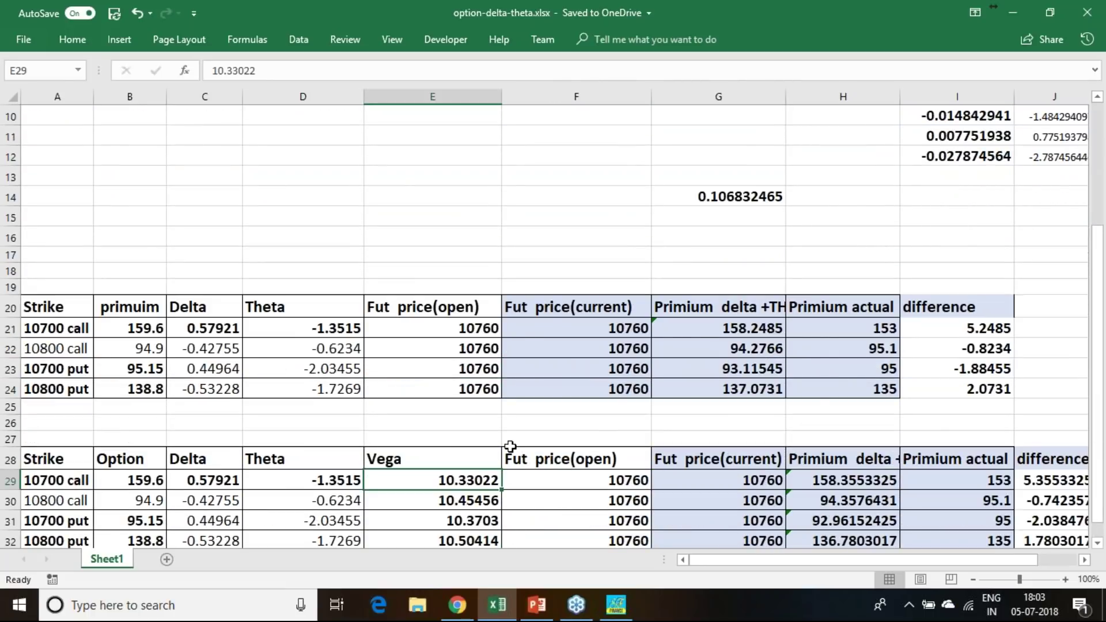
Handwrite "PUT ↑ IV" with an upward arrow in the empty rows above the delta and theta table.
scroll(507, 447, "down", 2)
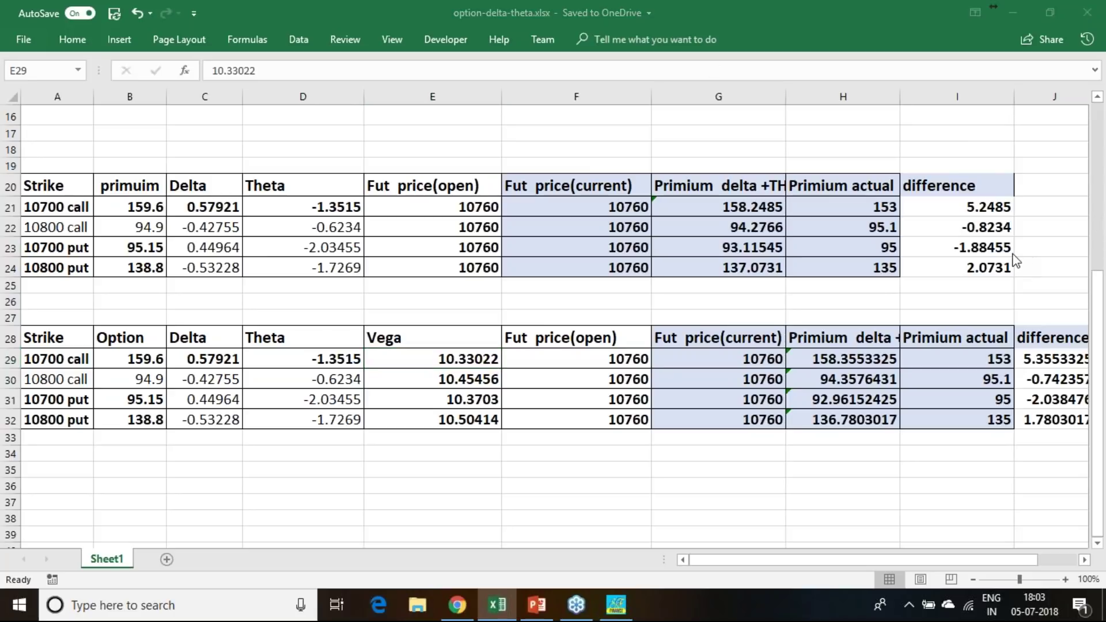
mouse_move(521, 120)
left_mouse_down()
mouse_move(521, 156)
mouse_move(534, 134)
mouse_move(635, 122)
mouse_move(620, 162)
mouse_move(670, 118)
mouse_move(692, 134)
mouse_move(729, 123)
left_mouse_up()
mouse_move(715, 125)
left_mouse_down()
mouse_move(715, 157)
mouse_move(728, 158)
mouse_move(761, 120)
left_mouse_up()
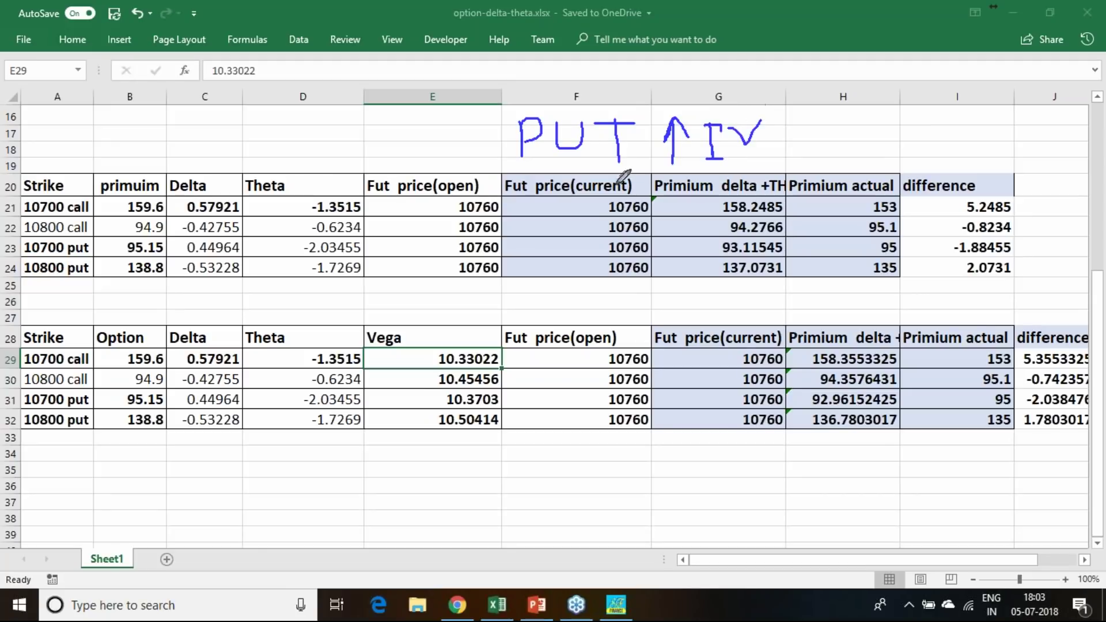
Handwrite "CALL ↓ IV" with a downward arrow beside the "PUT ↑ IV" note.
mouse_move(872, 123)
left_mouse_down()
mouse_move(853, 141)
mouse_move(894, 154)
left_mouse_up()
mouse_move(897, 118)
left_mouse_down()
mouse_move(916, 151)
mouse_move(929, 133)
mouse_move(1003, 148)
mouse_move(1037, 123)
mouse_move(1038, 143)
mouse_move(1070, 118)
left_mouse_up()
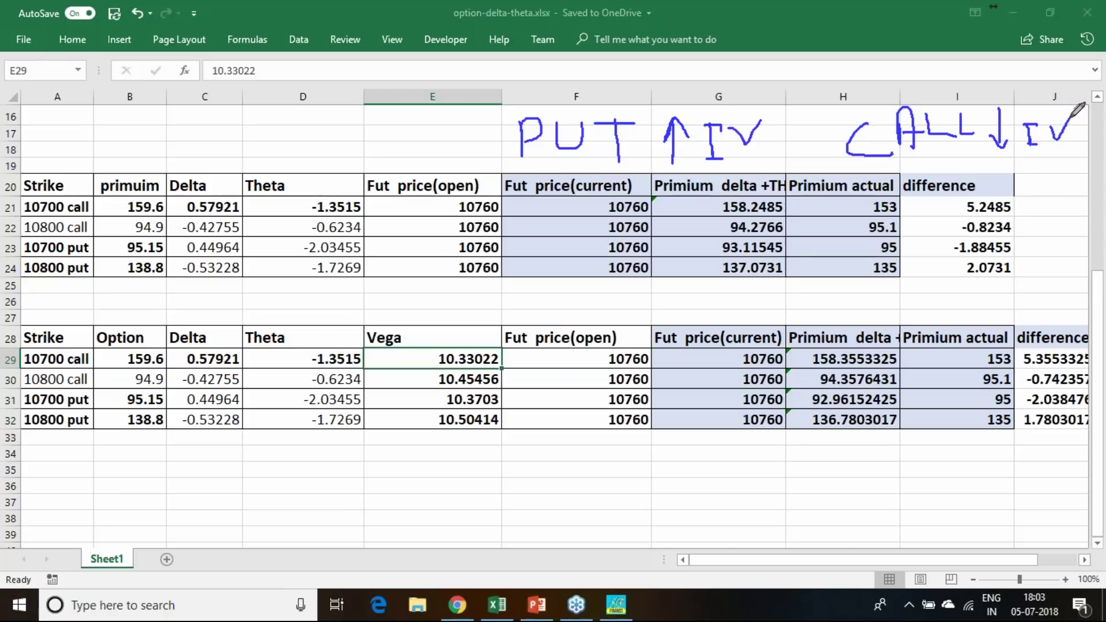
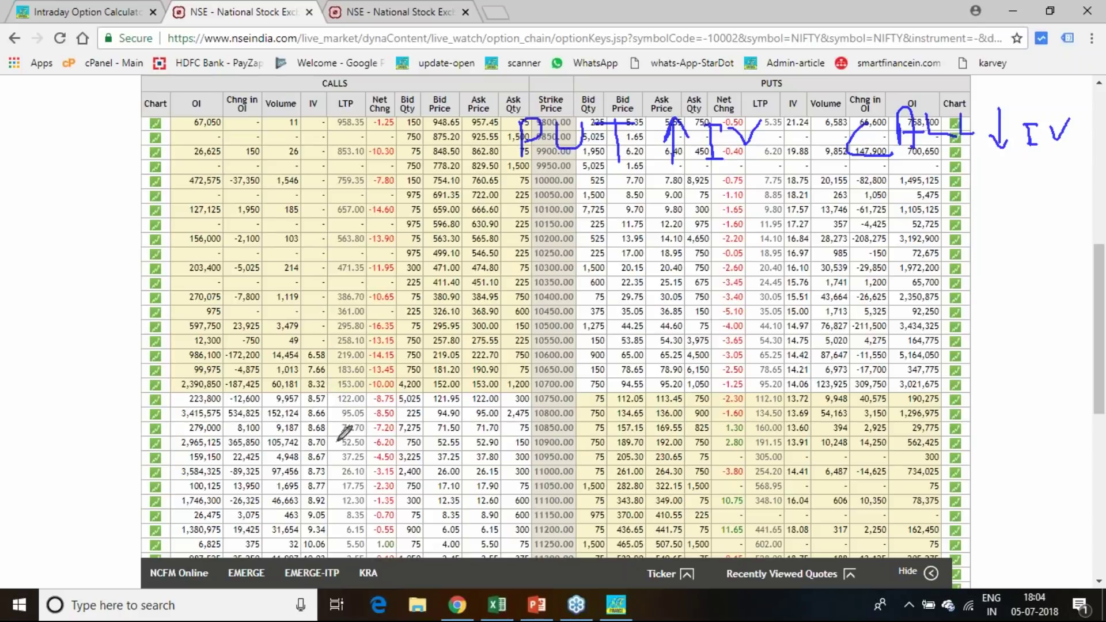
Circle the 10700 call's IV in the NSE option chain and handwrite "PUT > CALL × 30%" beside the puts table.
mouse_move(326, 388)
left_mouse_down()
mouse_move(309, 393)
mouse_move(317, 375)
mouse_move(329, 385)
left_mouse_up()
mouse_move(992, 314)
left_mouse_down()
mouse_move(998, 345)
mouse_move(996, 331)
mouse_move(1058, 312)
mouse_move(1054, 339)
left_mouse_up()
mouse_move(992, 361)
left_mouse_down()
mouse_move(1014, 367)
mouse_move(996, 413)
left_mouse_up()
mouse_move(1036, 372)
left_mouse_down()
mouse_move(1056, 395)
mouse_move(1097, 376)
left_mouse_up()
mouse_move(1016, 411)
left_mouse_down()
mouse_move(1033, 425)
mouse_move(1010, 441)
mouse_move(1053, 416)
mouse_move(1043, 428)
mouse_move(1066, 416)
mouse_move(1075, 425)
left_mouse_up()
left_click(1080, 425)
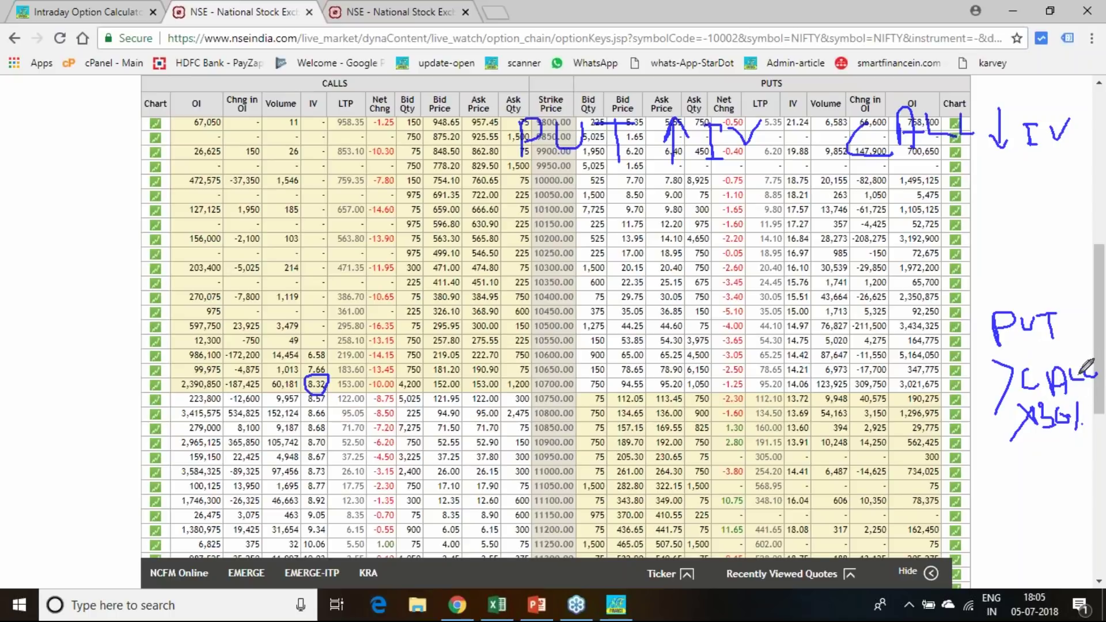
left_click_drag(1081, 373, 1096, 373)
Handwrite "X – CALL" and the formula X + 30/100 × X with a ">" mark over the puts table, and clear the ink.
mouse_move(791, 455)
left_mouse_down()
mouse_move(840, 491)
mouse_move(816, 497)
mouse_move(886, 450)
mouse_move(915, 477)
mouse_move(932, 456)
mouse_move(960, 456)
left_mouse_up()
mouse_move(764, 326)
left_mouse_down()
mouse_move(782, 354)
mouse_move(770, 352)
mouse_move(834, 326)
left_mouse_up()
mouse_move(825, 321)
left_mouse_down()
mouse_move(827, 334)
mouse_move(883, 308)
left_mouse_up()
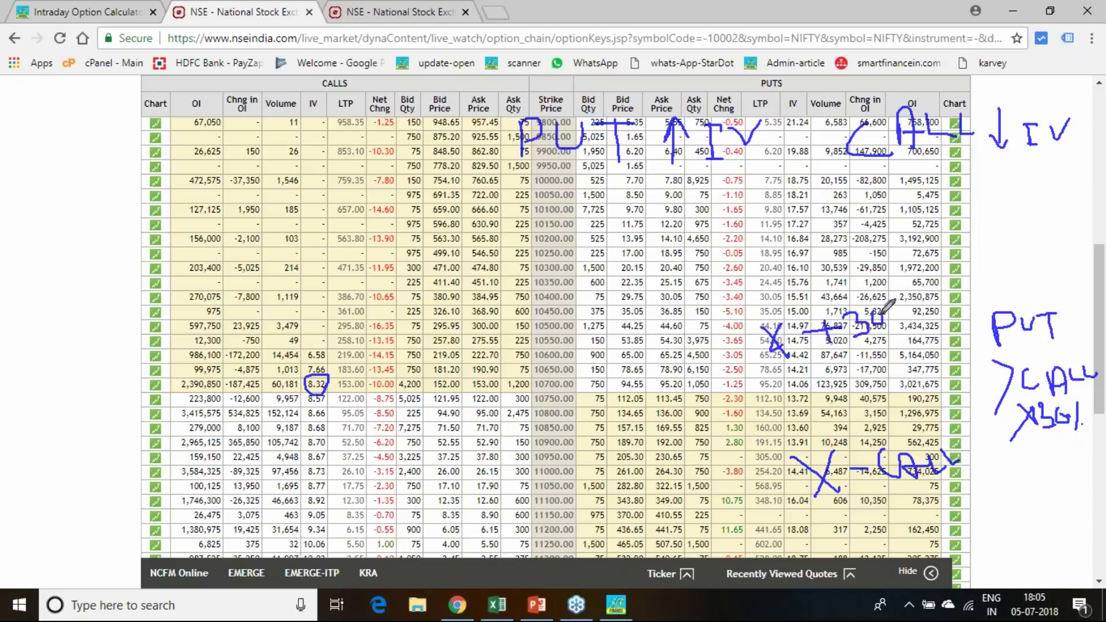
mouse_move(859, 345)
left_mouse_down()
mouse_move(893, 342)
mouse_move(879, 371)
mouse_move(916, 356)
mouse_move(921, 332)
left_mouse_up()
mouse_move(922, 320)
left_mouse_down()
mouse_move(913, 332)
mouse_move(956, 334)
left_mouse_up()
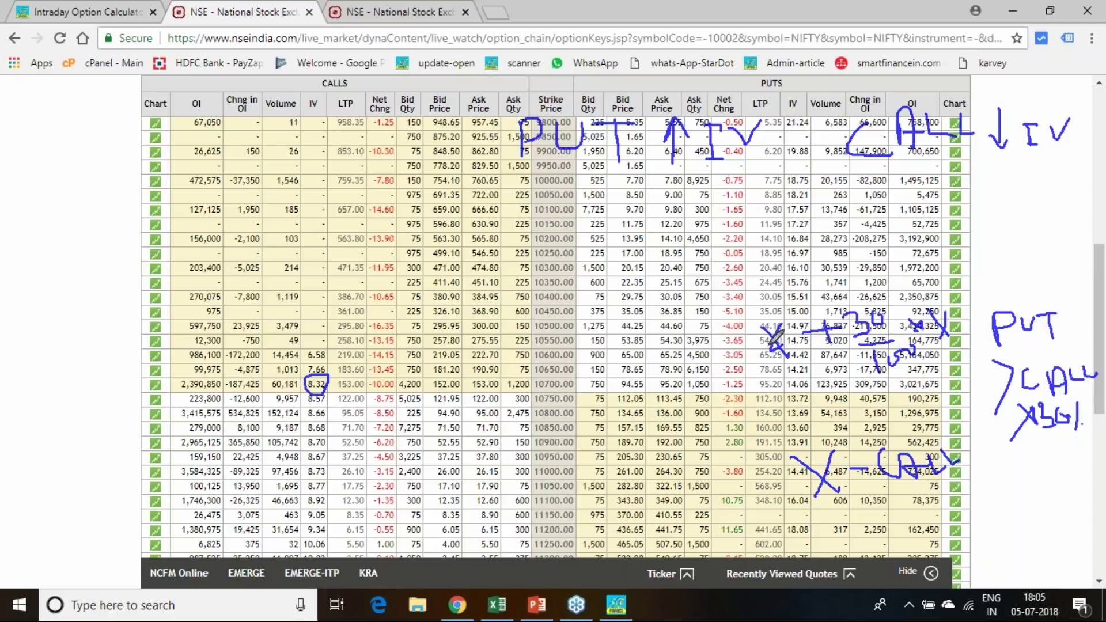
mouse_move(727, 337)
left_mouse_down()
mouse_move(789, 362)
mouse_move(762, 399)
left_mouse_up()
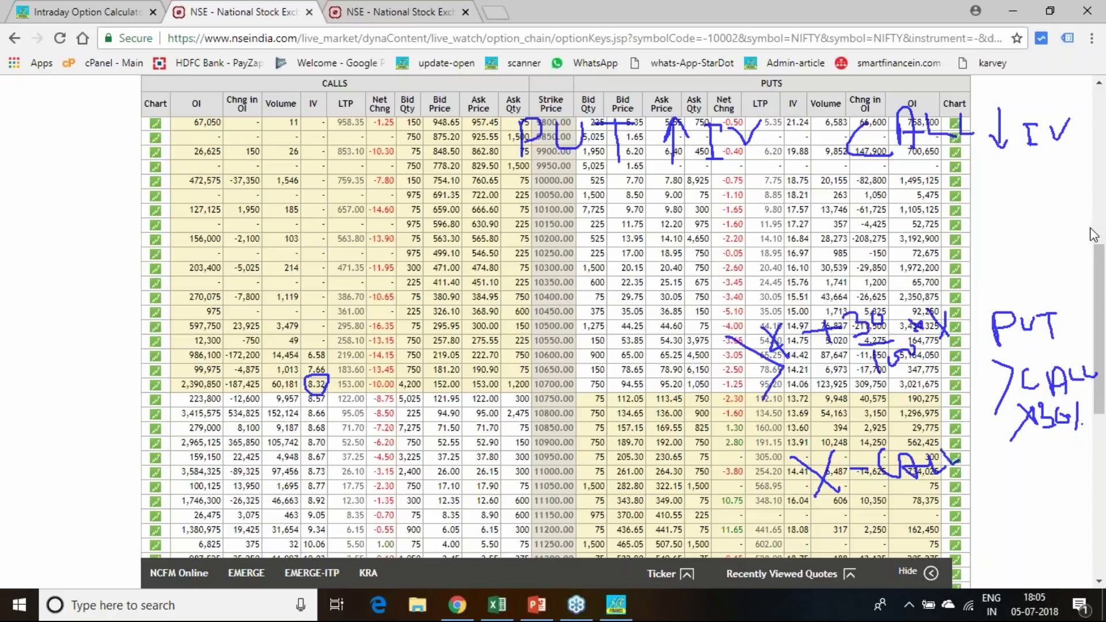
key("Escape")
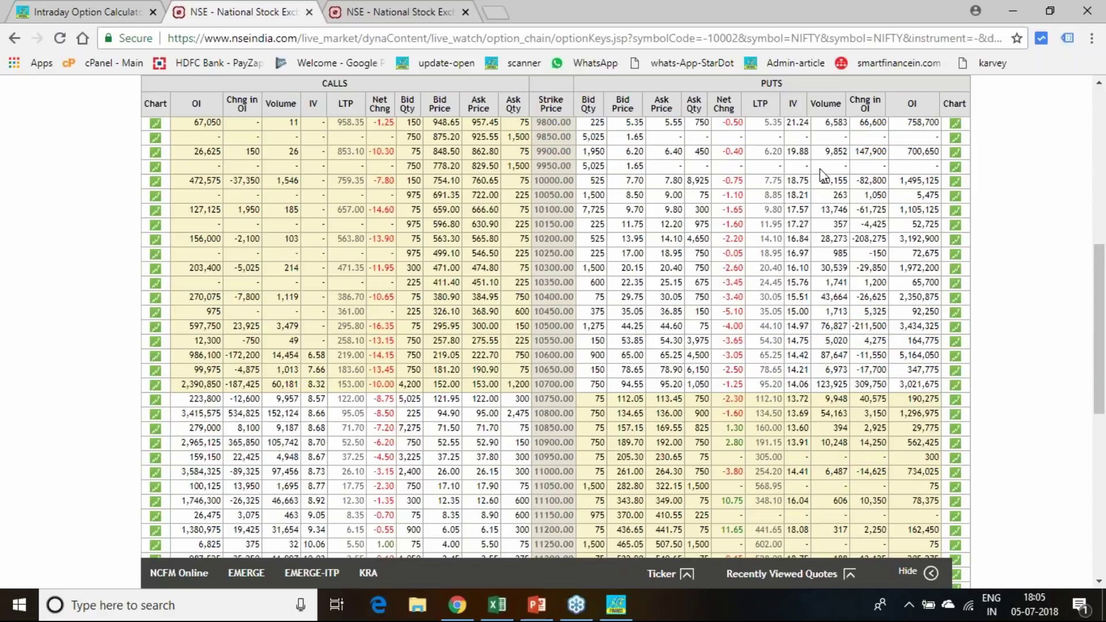
Handwrite "PCR" and 1.168 with a ">" mark below the option chain totals and underline the total put OI.
key("ctrl+2")
scroll(1017, 326, "down", 8)
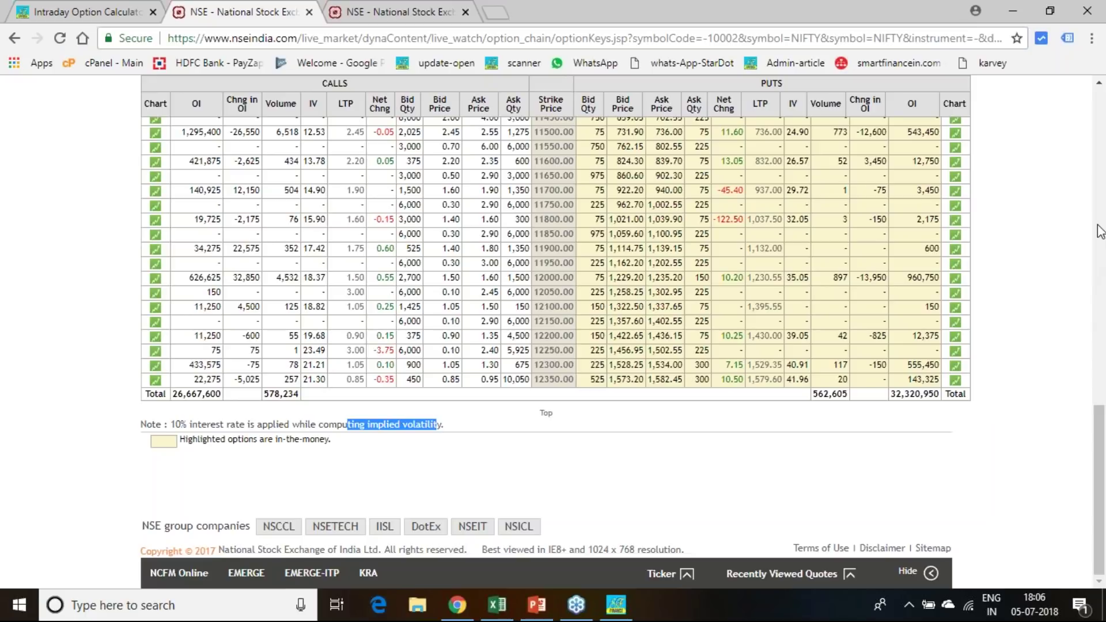
mouse_move(608, 412)
left_mouse_down()
mouse_move(627, 458)
mouse_move(648, 404)
mouse_move(693, 434)
mouse_move(701, 411)
mouse_move(731, 421)
left_mouse_up()
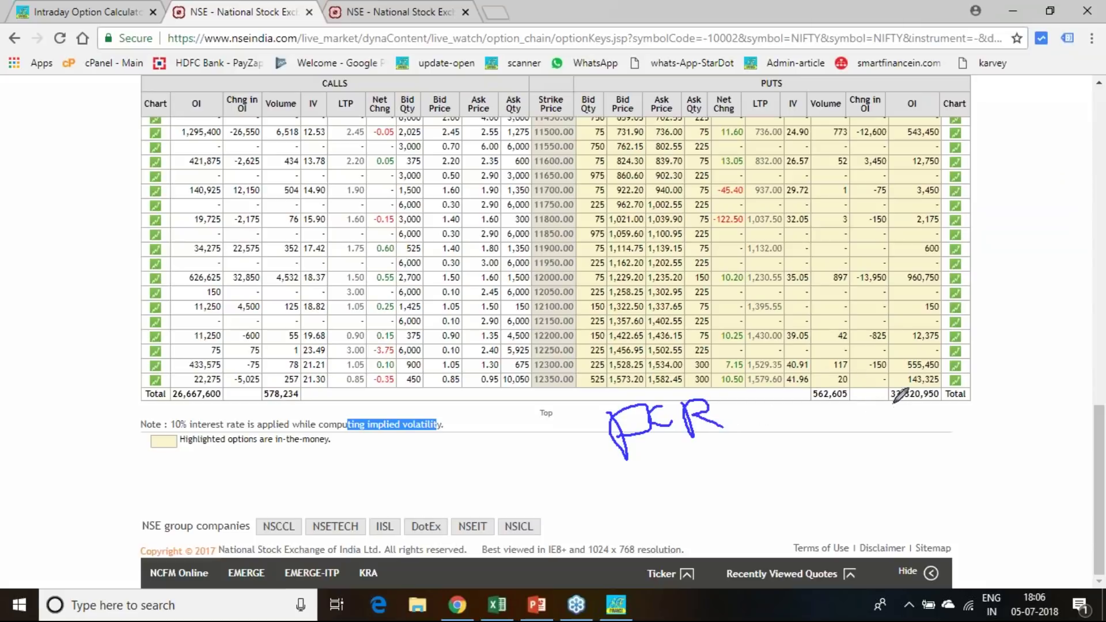
left_click_drag(893, 404, 936, 404)
left_click_drag(471, 447, 467, 488)
left_click(489, 460)
left_click_drag(505, 443, 506, 482)
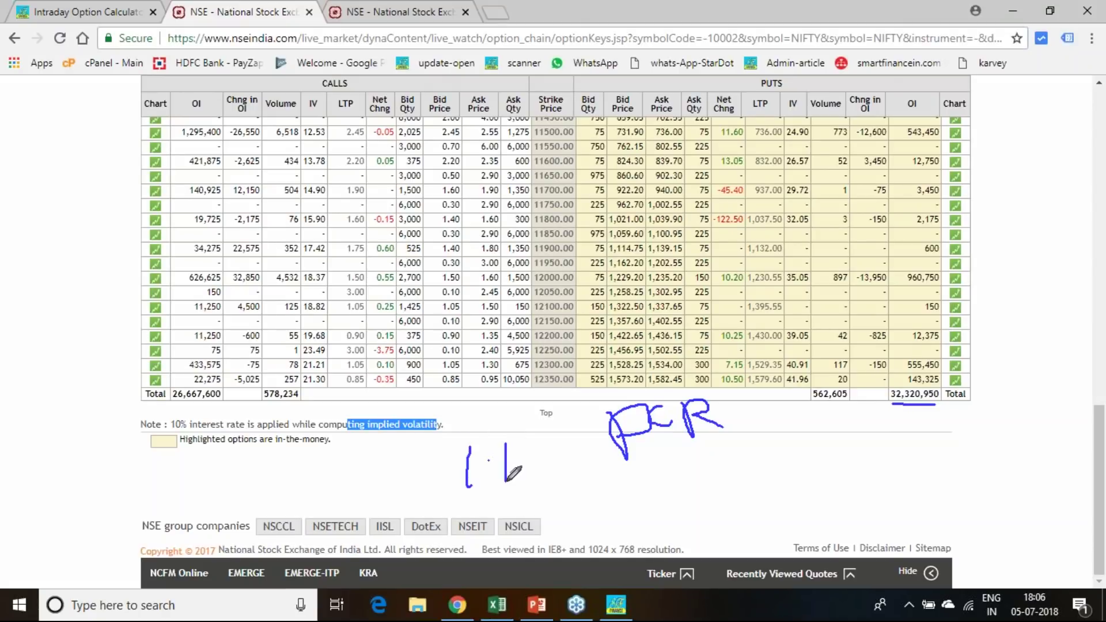
mouse_move(526, 441)
left_mouse_down()
mouse_move(526, 477)
mouse_move(554, 457)
left_mouse_up()
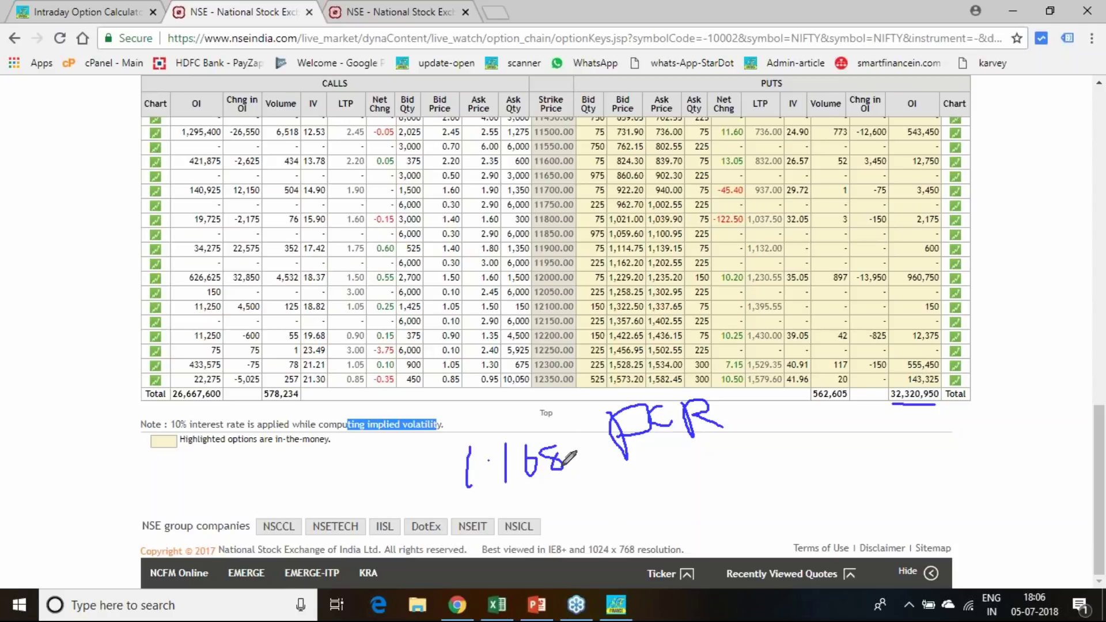
left_click_drag(566, 461, 592, 491)
Handwrite the PCR limit "<0.85" and the bracketed range 1.05 to 0.95 below the put totals, and clear the ink.
mouse_move(853, 451)
left_mouse_down()
mouse_move(888, 463)
mouse_move(897, 453)
mouse_move(910, 467)
mouse_move(930, 438)
left_mouse_up()
mouse_move(810, 447)
left_mouse_down()
mouse_move(805, 471)
mouse_move(841, 489)
left_mouse_up()
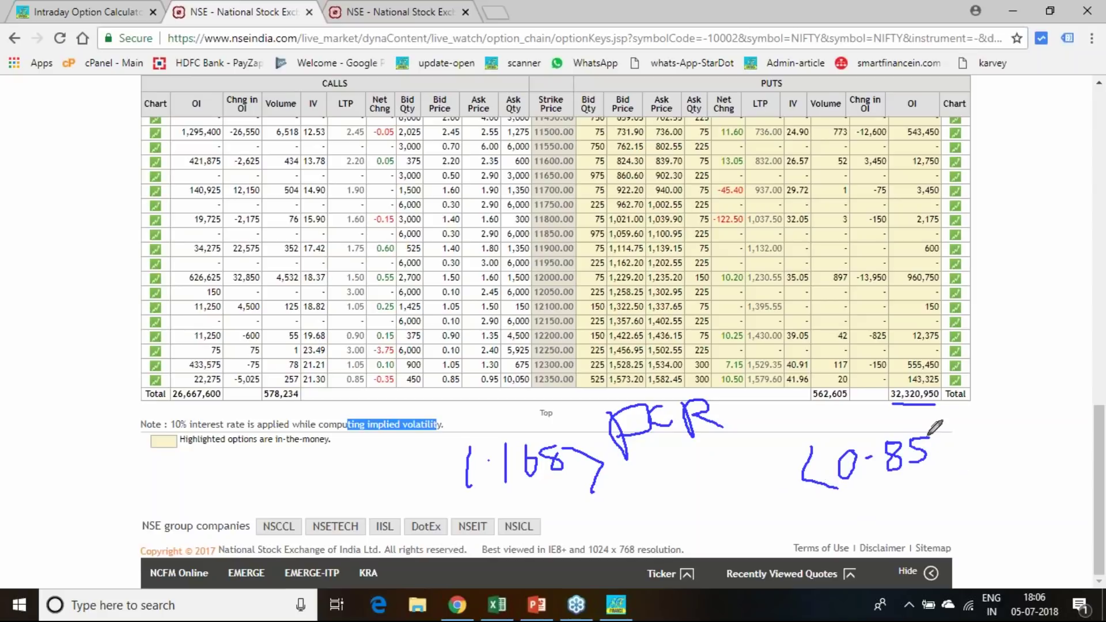
mouse_move(991, 438)
left_mouse_down()
mouse_move(1016, 433)
mouse_move(1021, 445)
mouse_move(1034, 430)
mouse_move(1040, 441)
mouse_move(1048, 420)
left_mouse_up()
left_click_drag(965, 405, 970, 429)
left_click(980, 410)
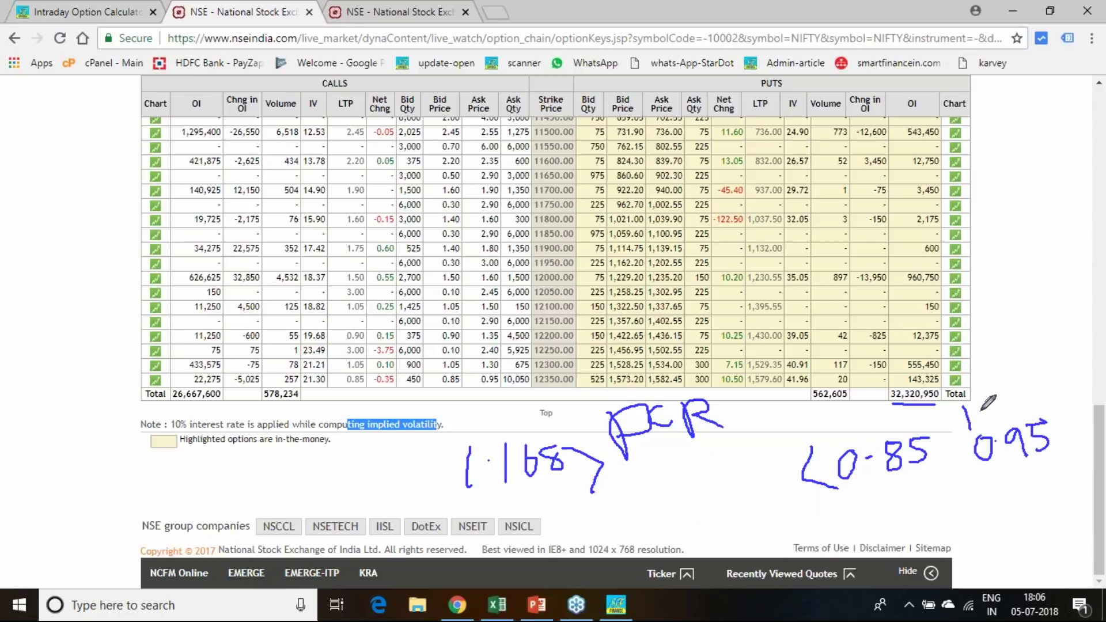
mouse_move(1003, 395)
left_mouse_down()
mouse_move(1000, 411)
mouse_move(1028, 410)
mouse_move(1041, 389)
mouse_move(1056, 435)
left_mouse_up()
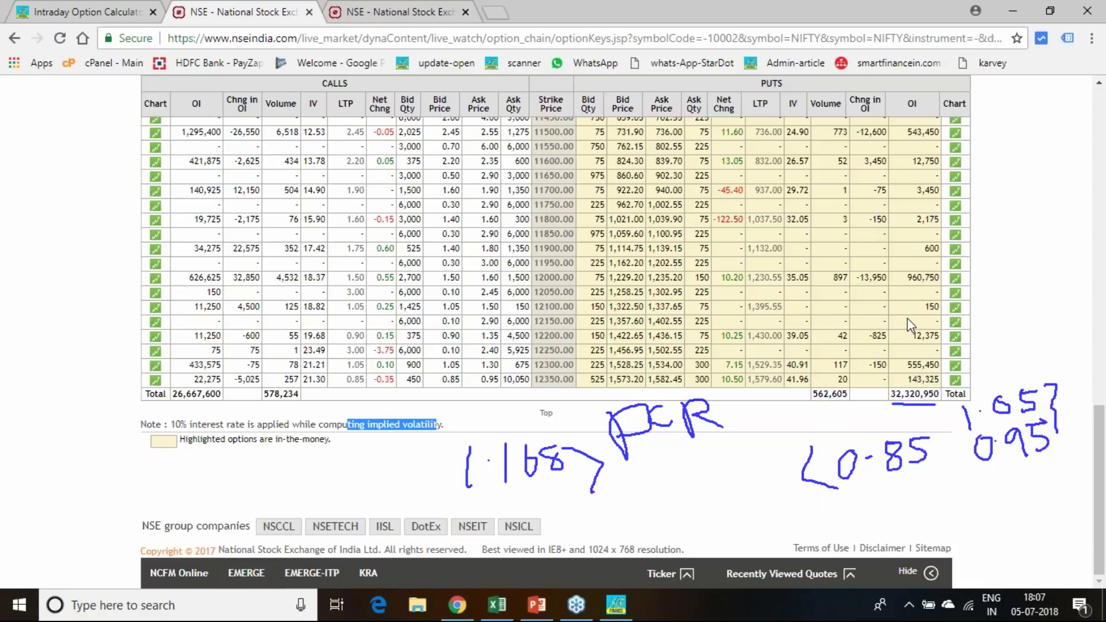
key("ctrl+shift+c")
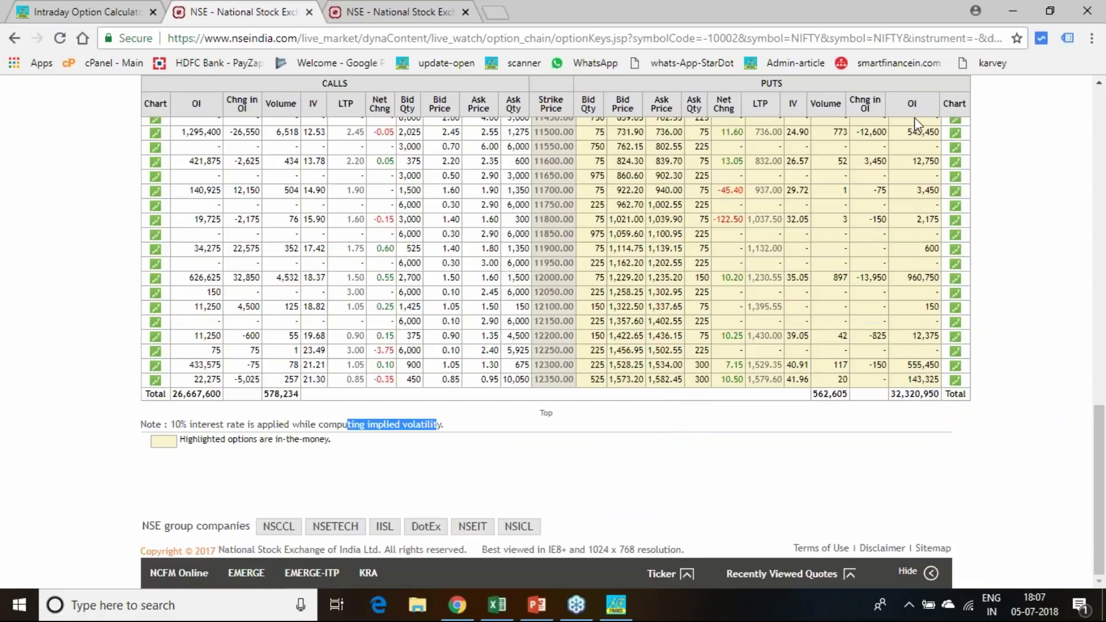
Show the "What is Vega?" slide in PowerPoint, and switch to the SF Integrated Tool's Options Arbitrage view for NIFTY.
left_click(537, 605)
left_click(41, 443)
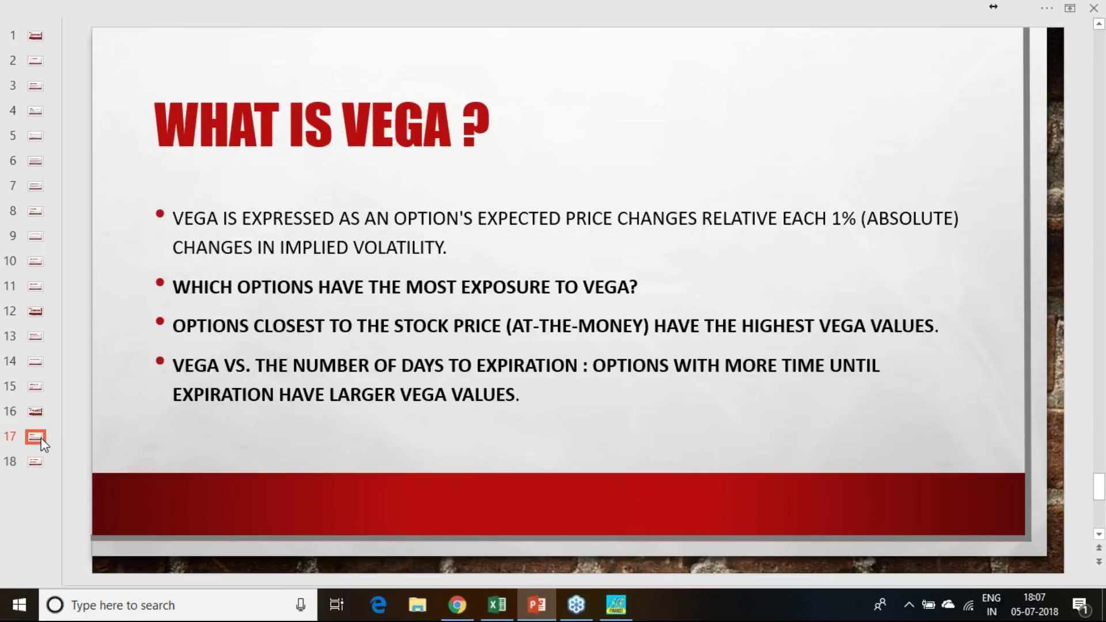
left_click(460, 610)
left_click(616, 605)
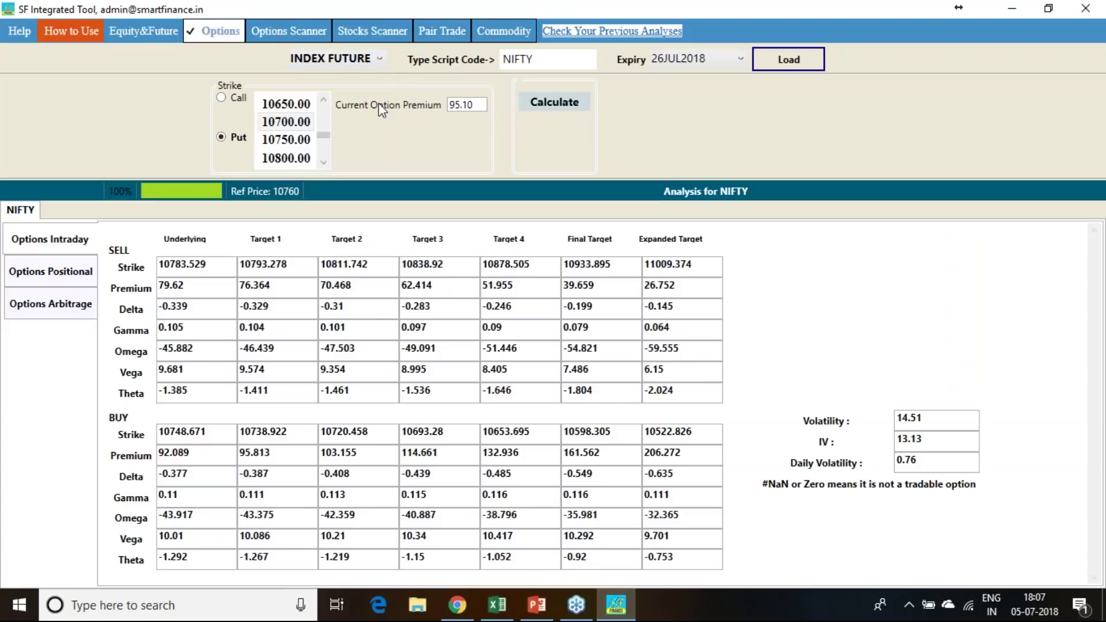
left_click(69, 310)
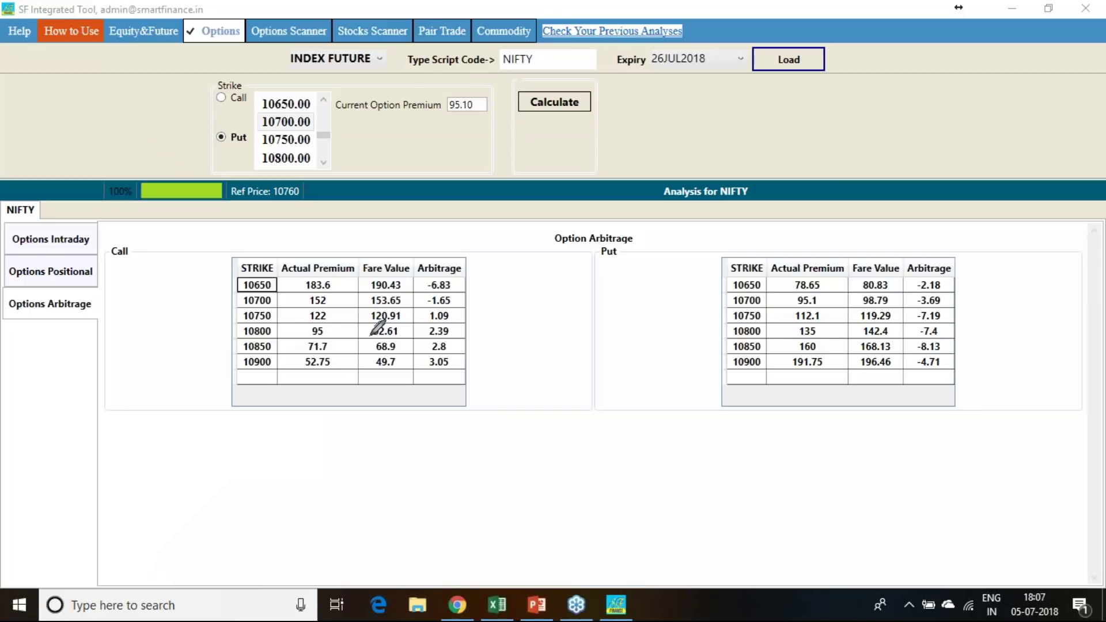
Mark the 10800 and 10700 rows of the call arbitrage table and handwrite "B 10700" and "S 10800" beside it.
left_click_drag(213, 333, 247, 341)
left_click_drag(450, 331, 453, 333)
left_click_drag(206, 300, 229, 300)
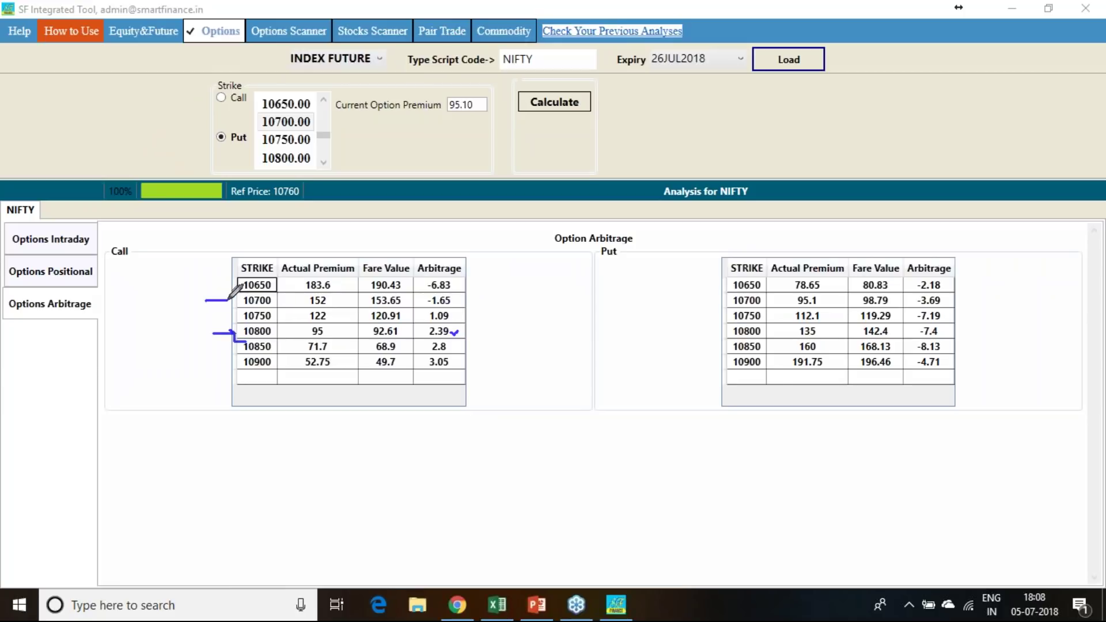
mouse_move(482, 291)
left_mouse_down()
mouse_move(527, 295)
mouse_move(515, 307)
mouse_move(548, 302)
mouse_move(562, 271)
mouse_move(592, 300)
mouse_move(612, 271)
mouse_move(636, 280)
left_mouse_up()
left_click_drag(534, 326, 533, 352)
mouse_move(560, 316)
left_mouse_down()
mouse_move(567, 336)
mouse_move(583, 316)
mouse_move(609, 316)
mouse_move(629, 298)
mouse_move(651, 305)
left_mouse_up()
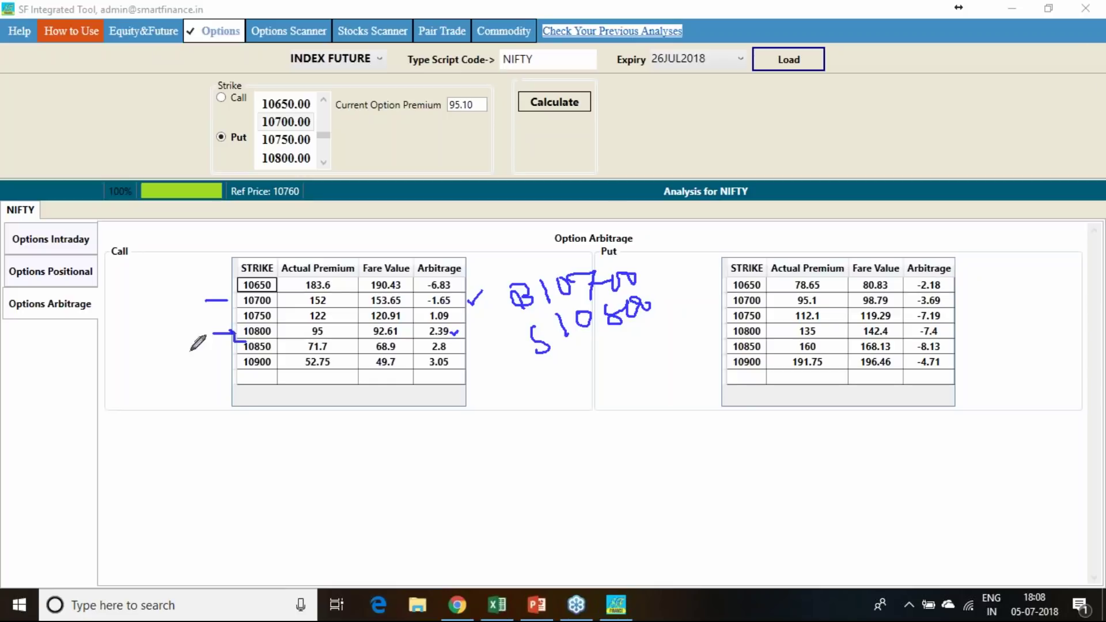
Circle the Options Arbitrage label, add a pen mark beside the 10650 call row, and clear the ink.
mouse_move(99, 315)
left_mouse_down()
mouse_move(10, 296)
mouse_move(91, 316)
left_mouse_up()
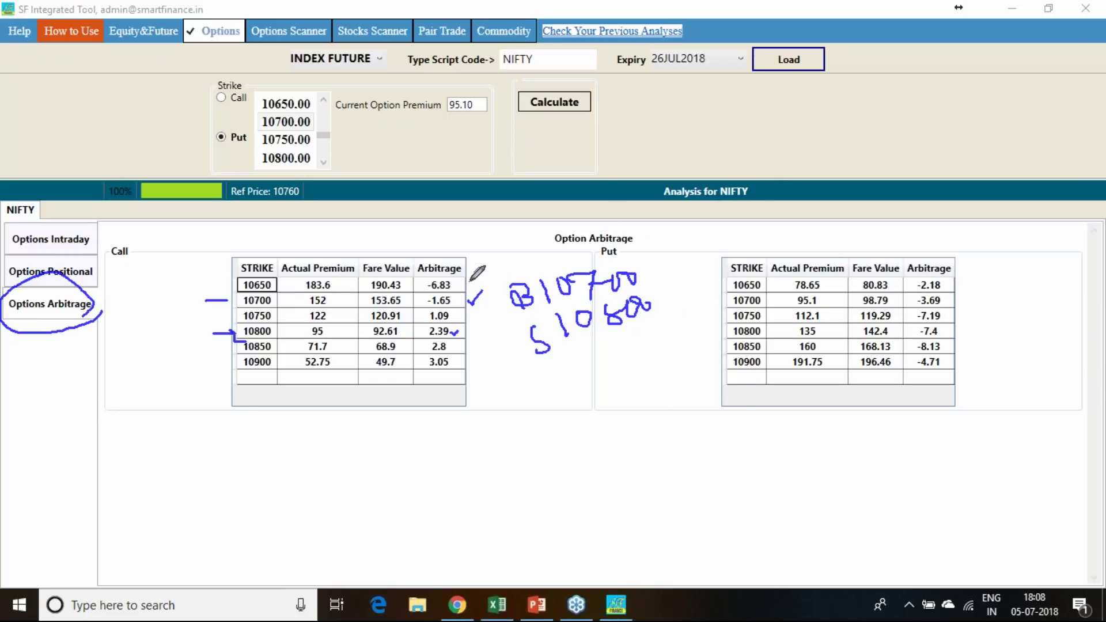
left_click_drag(479, 279, 494, 288)
left_click(927, 320)
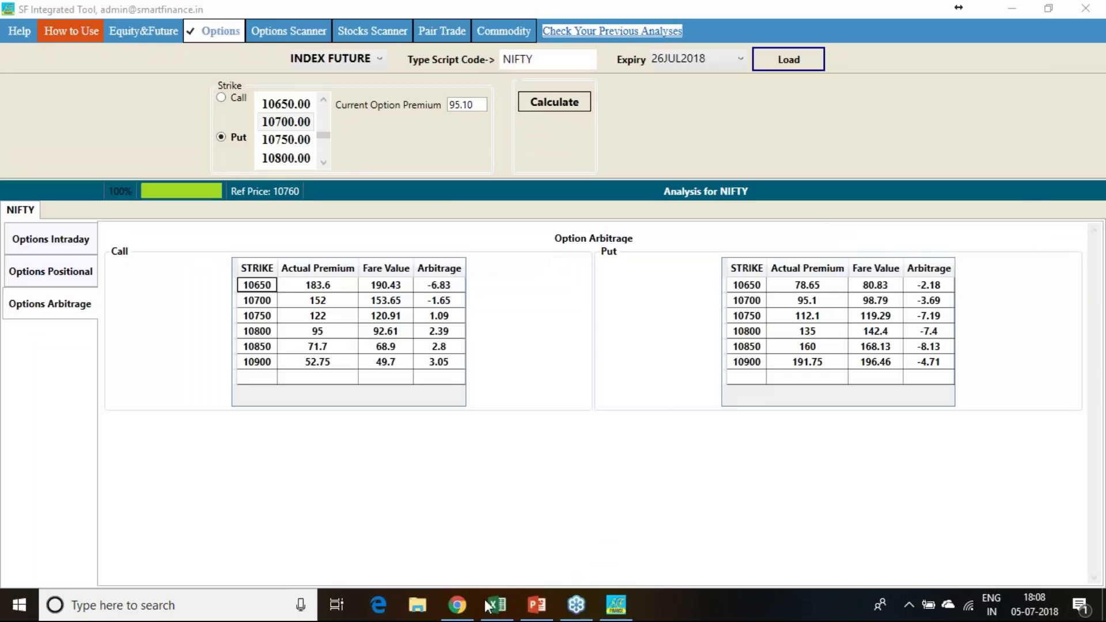
Switch to the NSE option chain in Chrome and filter the NIFTY contracts by the 30AUG2018 expiry.
left_click(464, 608)
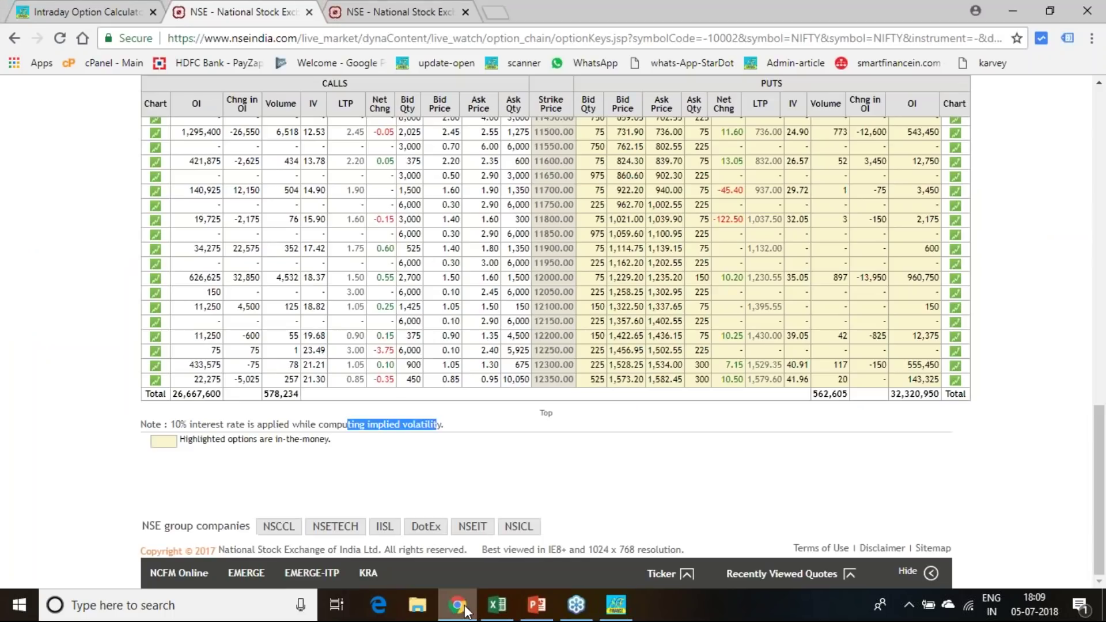
left_click(637, 419)
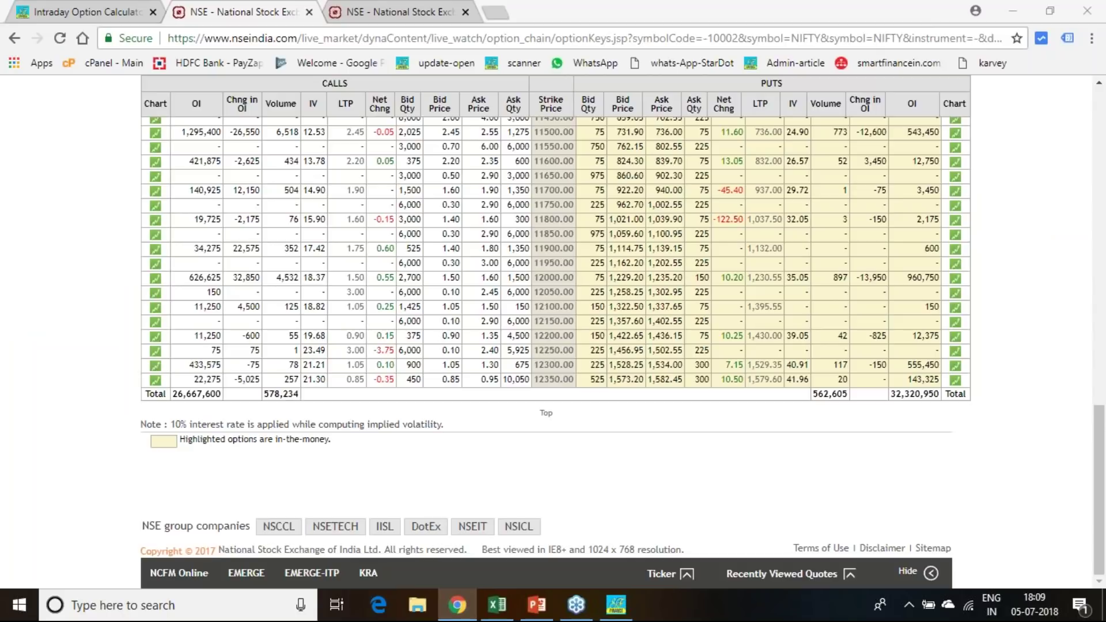
scroll(683, 422, "up", 5)
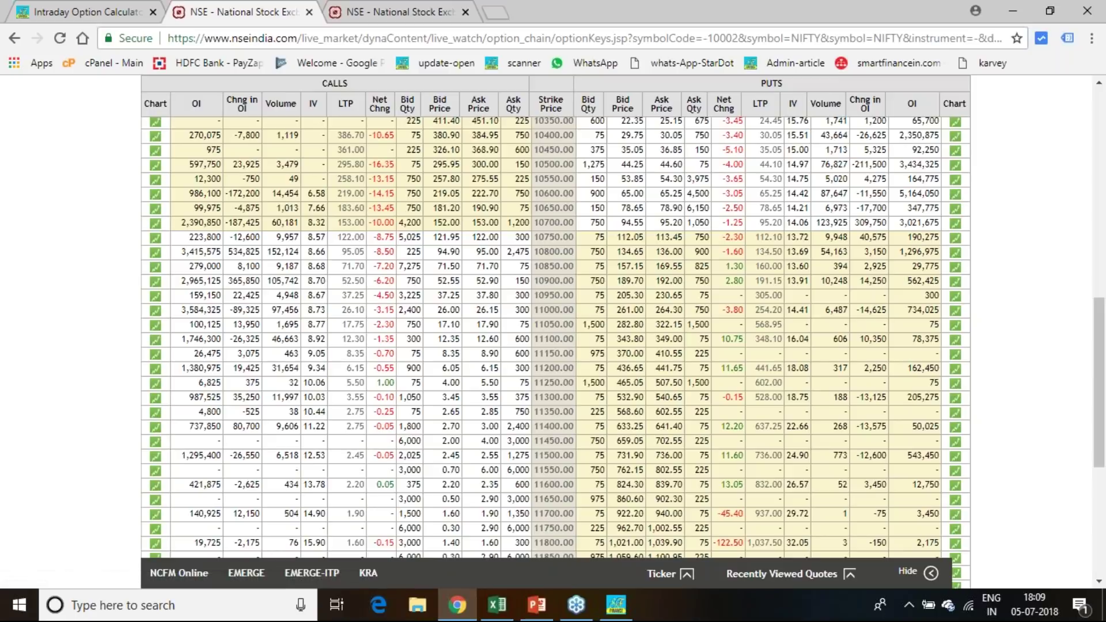
scroll(553, 334, "up", 8)
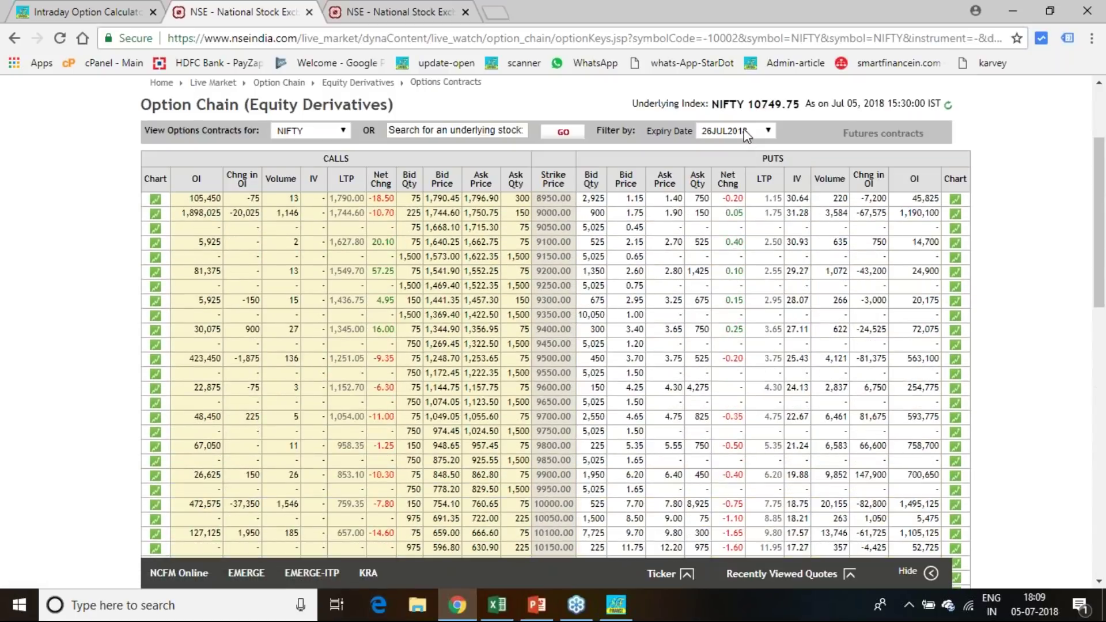
left_click(735, 131)
left_click(734, 167)
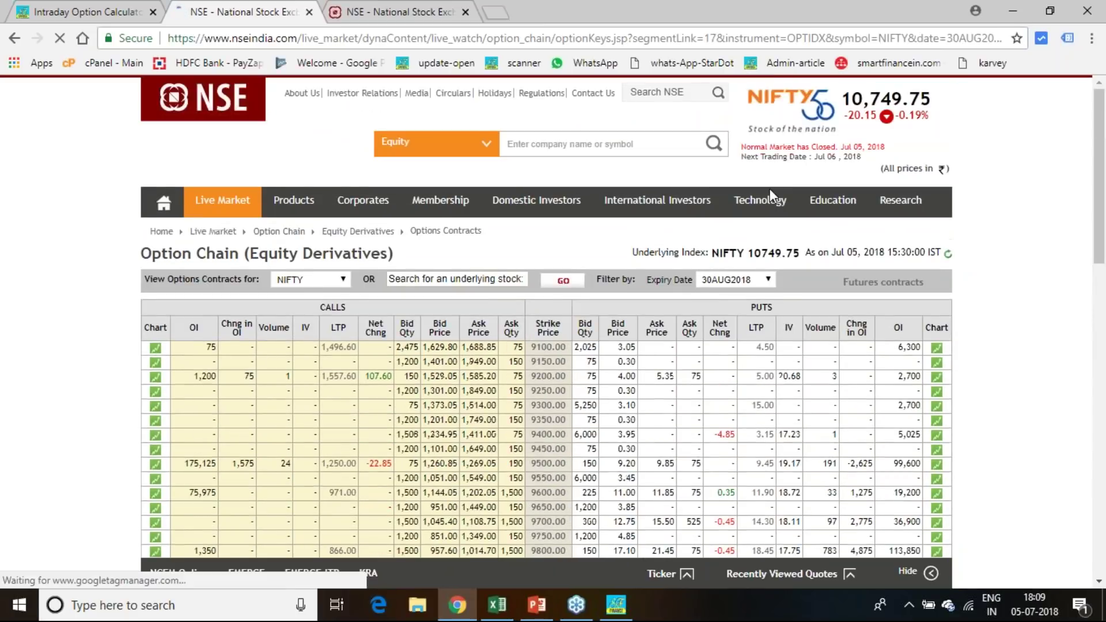
Handwrite "Credit" beside the calls table near the 10500 to 10700 strikes of the August chain.
scroll(665, 363, "down", 5)
scroll(666, 363, "down", 4)
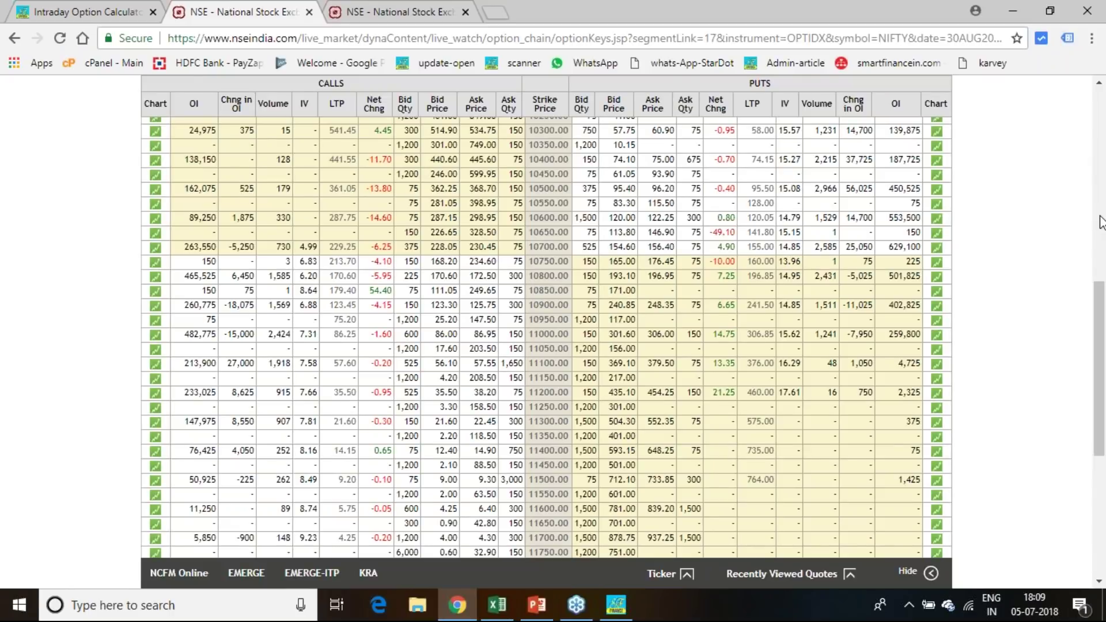
left_click(1037, 261)
mouse_move(80, 223)
left_mouse_down()
mouse_move(104, 244)
mouse_move(99, 231)
mouse_move(151, 193)
mouse_move(157, 214)
mouse_move(183, 197)
mouse_move(182, 176)
mouse_move(197, 206)
mouse_move(222, 185)
left_mouse_up()
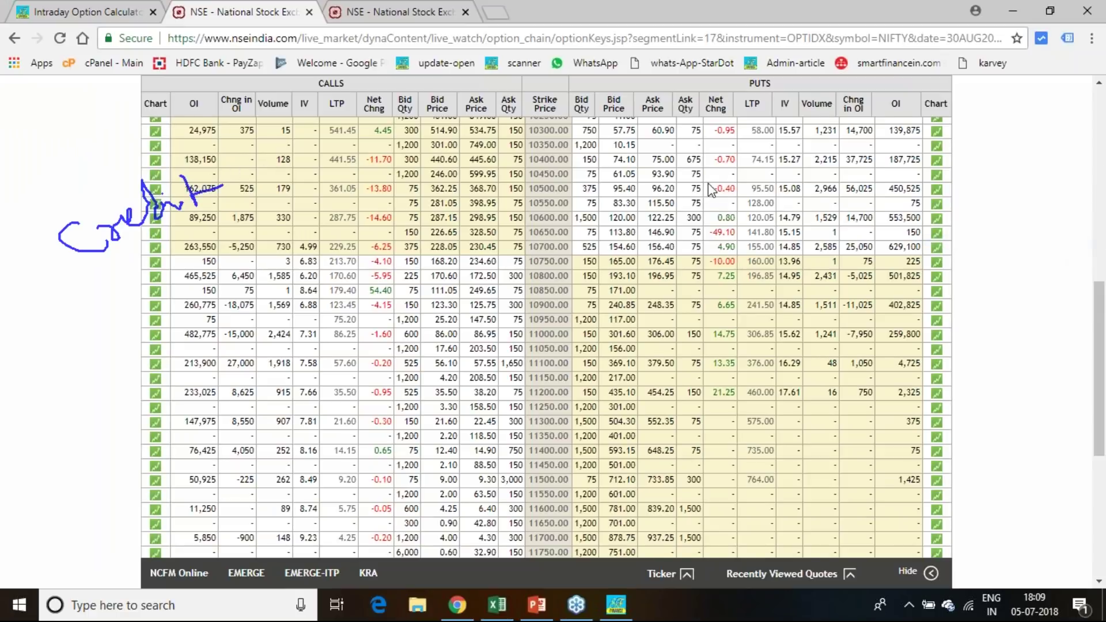
Set the NIFTY option chain's expiry date back to 26JUL2018.
scroll(738, 167, "up", 5)
scroll(752, 146, "up", 5)
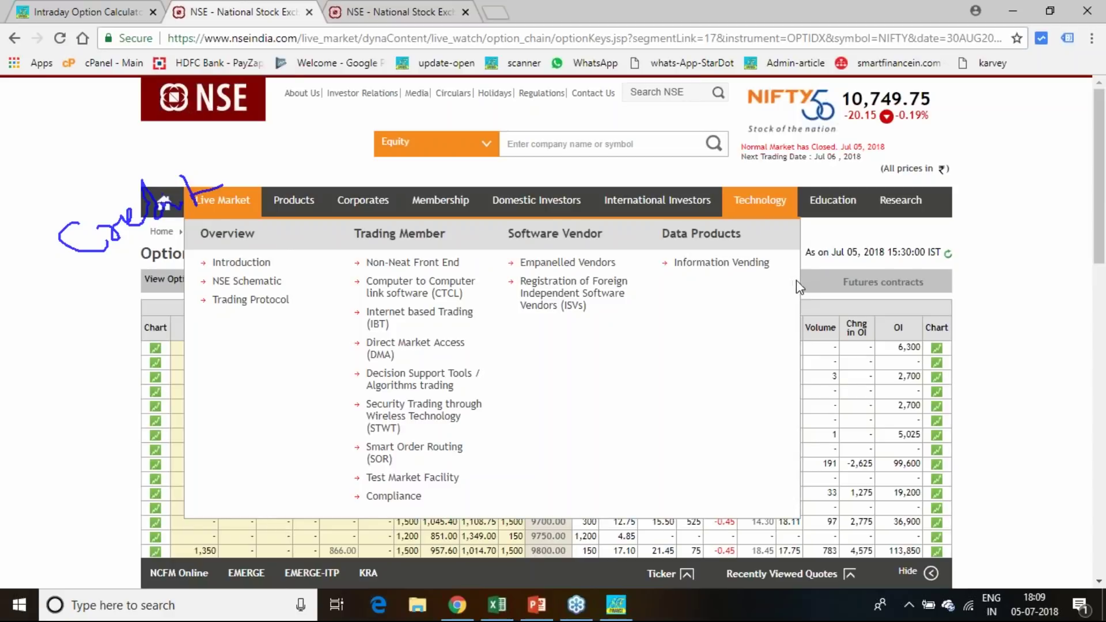
left_click(743, 280)
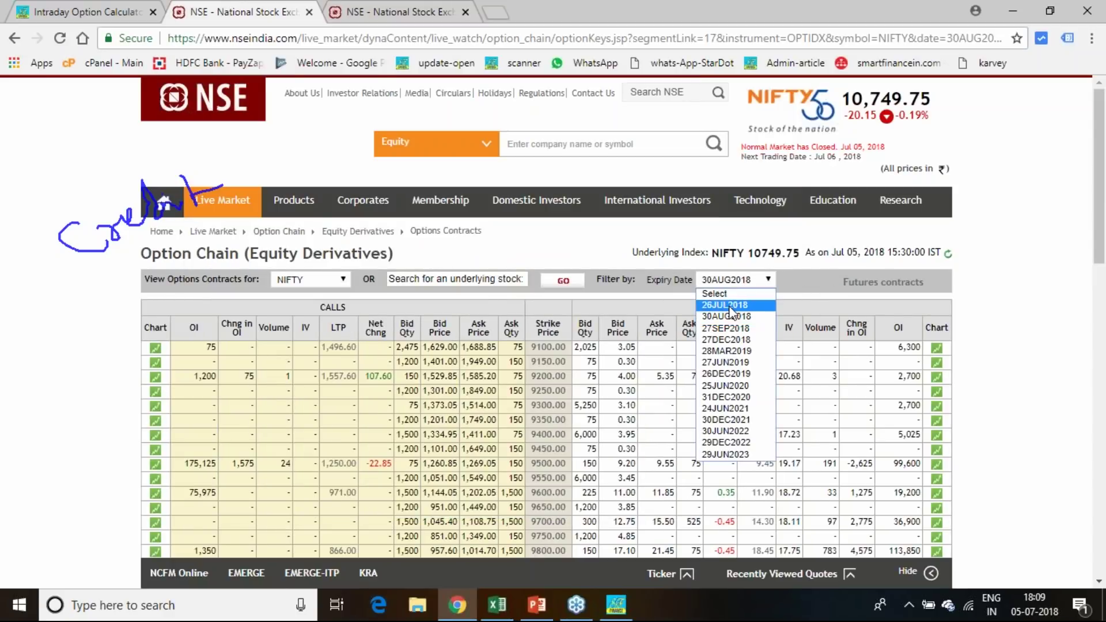
left_click(731, 313)
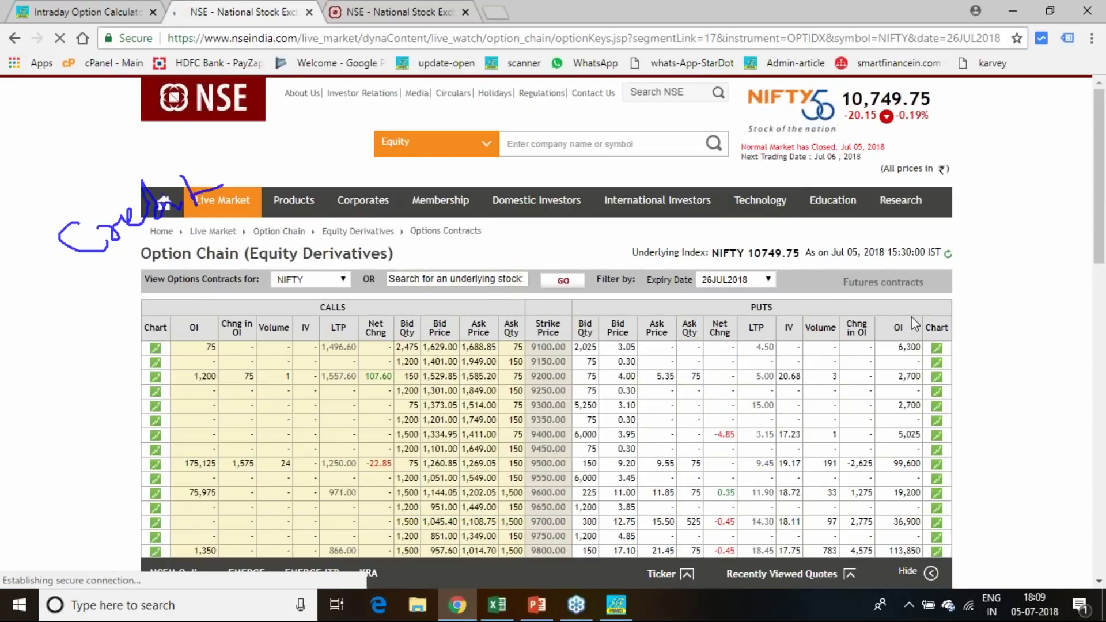
Highlight the 10600 put's open interest figure in the July option chain.
scroll(914, 323, "down", 8)
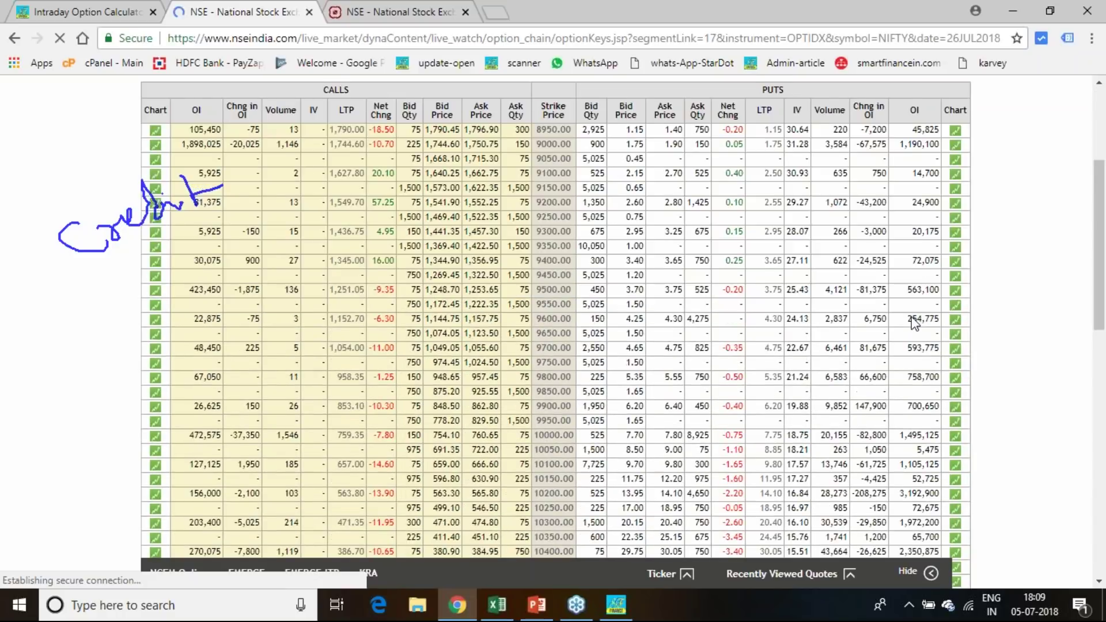
scroll(914, 324, "down", 3)
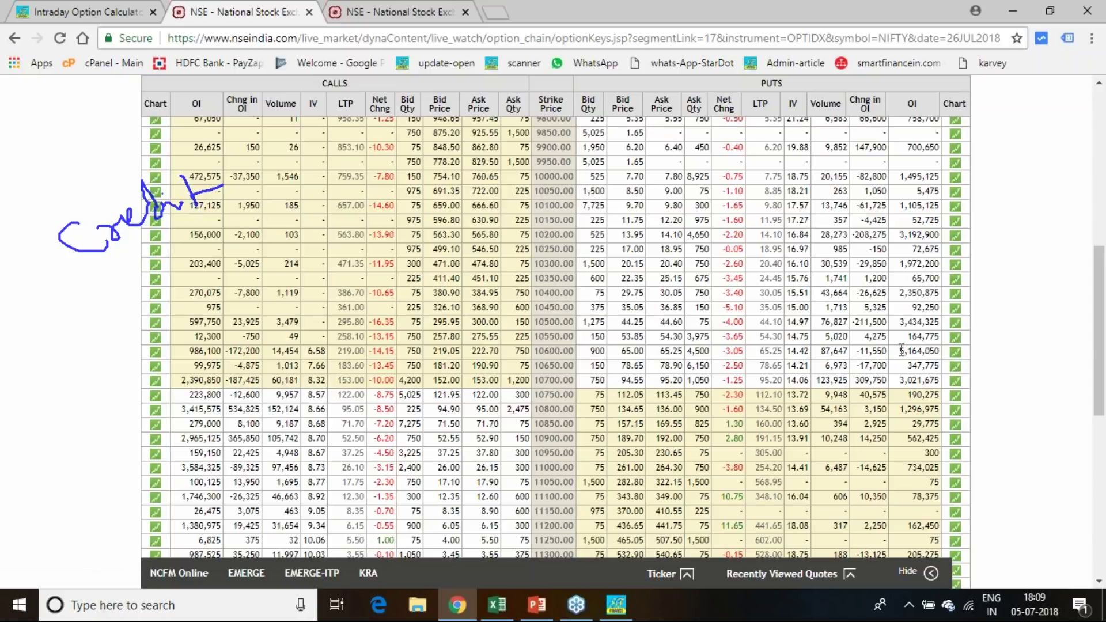
left_click_drag(902, 351, 935, 357)
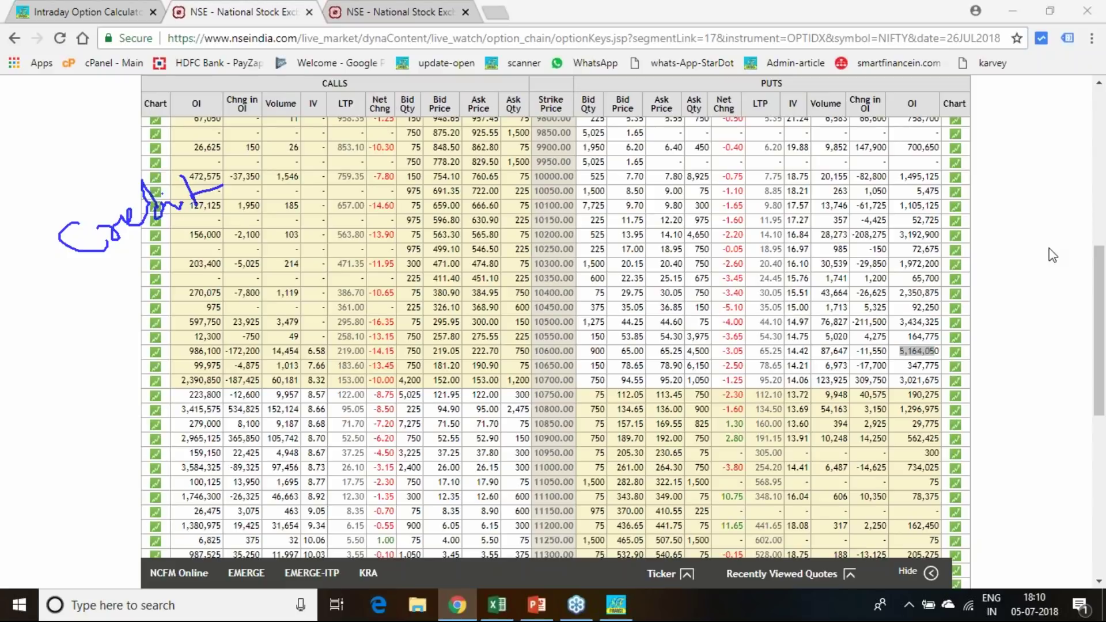
Circle the 10600 put's LTP in the July chain and handwrite "P 10600" and "+65" beside the puts table.
mouse_move(788, 349)
left_mouse_down()
mouse_move(775, 363)
mouse_move(755, 340)
mouse_move(787, 349)
left_mouse_up()
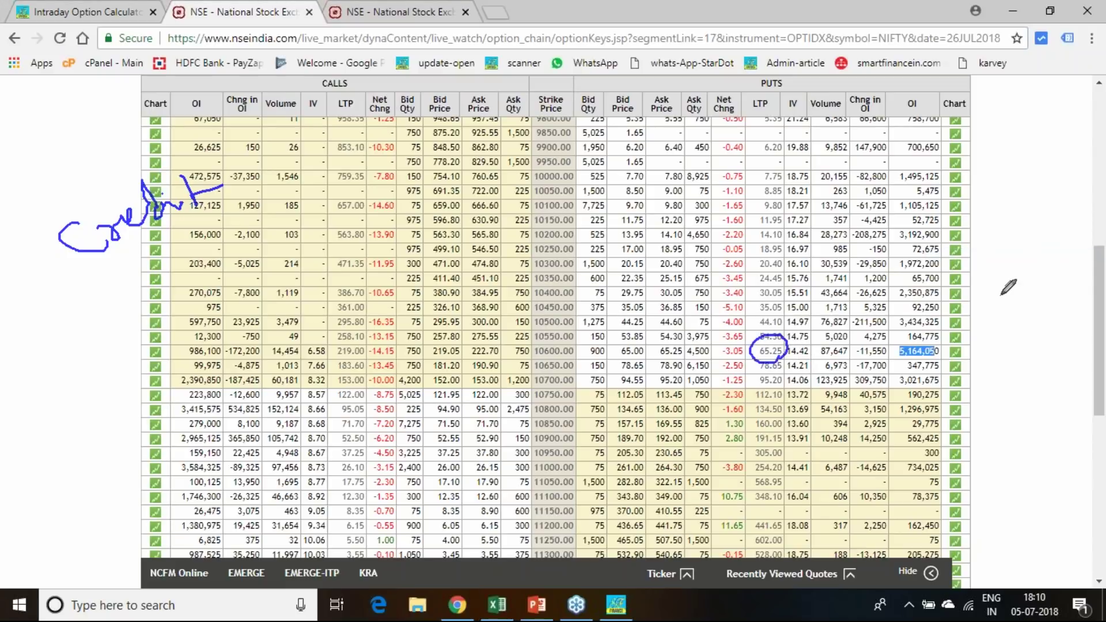
mouse_move(992, 201)
left_mouse_down()
mouse_move(997, 224)
mouse_move(1068, 191)
left_mouse_up()
mouse_move(957, 226)
left_mouse_down()
mouse_move(962, 252)
mouse_move(961, 231)
mouse_move(1008, 271)
mouse_move(1032, 266)
mouse_move(1031, 282)
mouse_move(996, 279)
mouse_move(992, 299)
left_mouse_up()
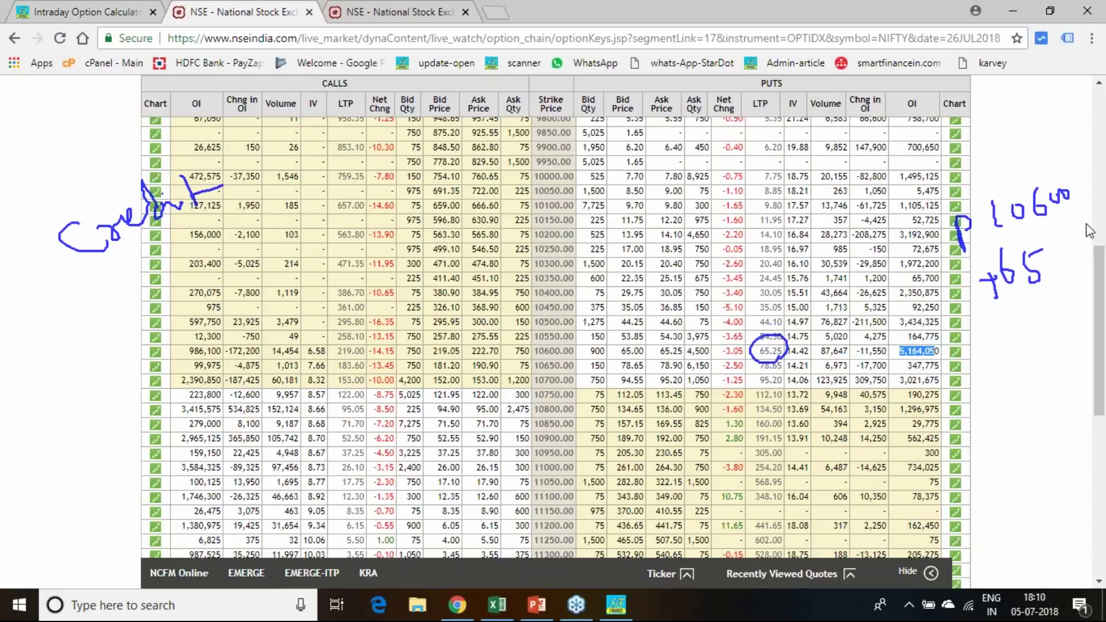
Filter the NIFTY option chain by the 30AUG2018 expiry and bring the 10600 put row into view.
scroll(714, 285, "up", 8)
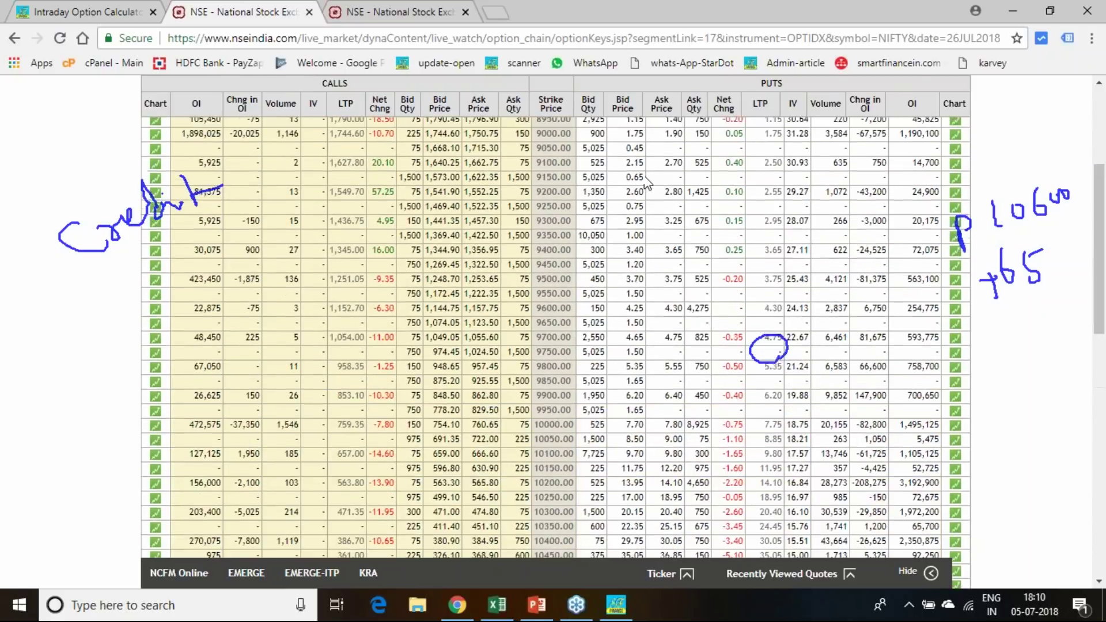
mouse_move(657, 200)
left_click(691, 281)
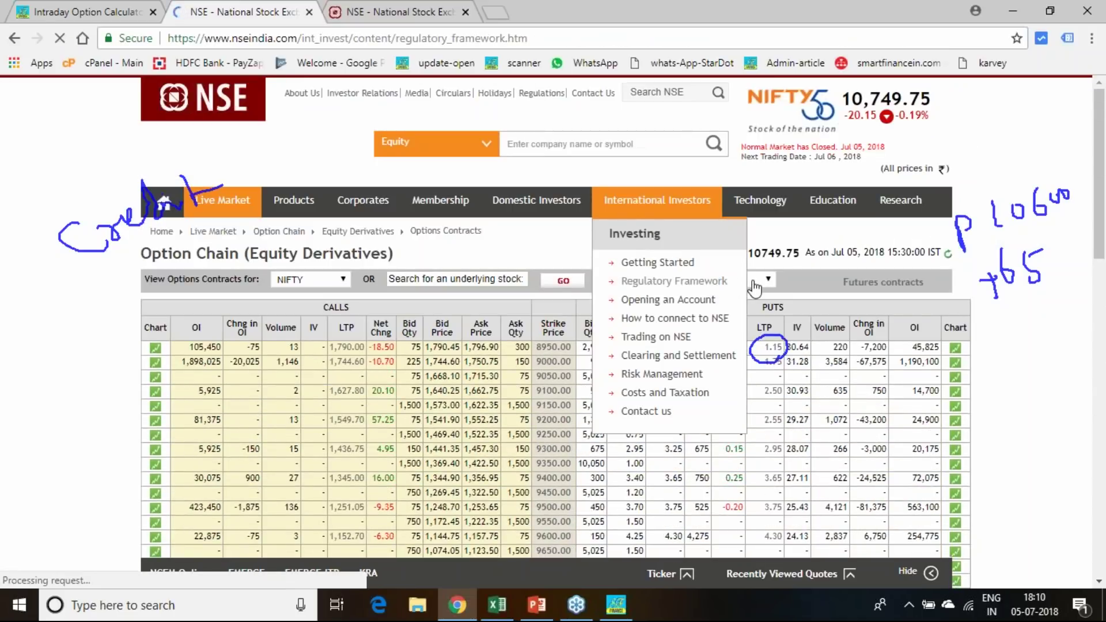
key("alt+Left")
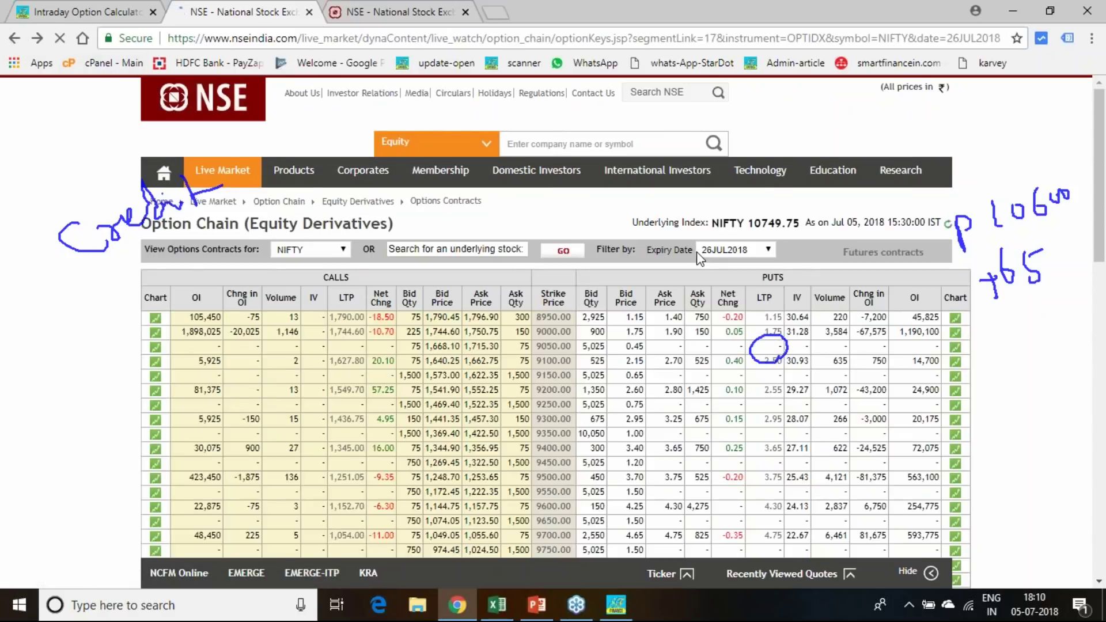
left_click(727, 283)
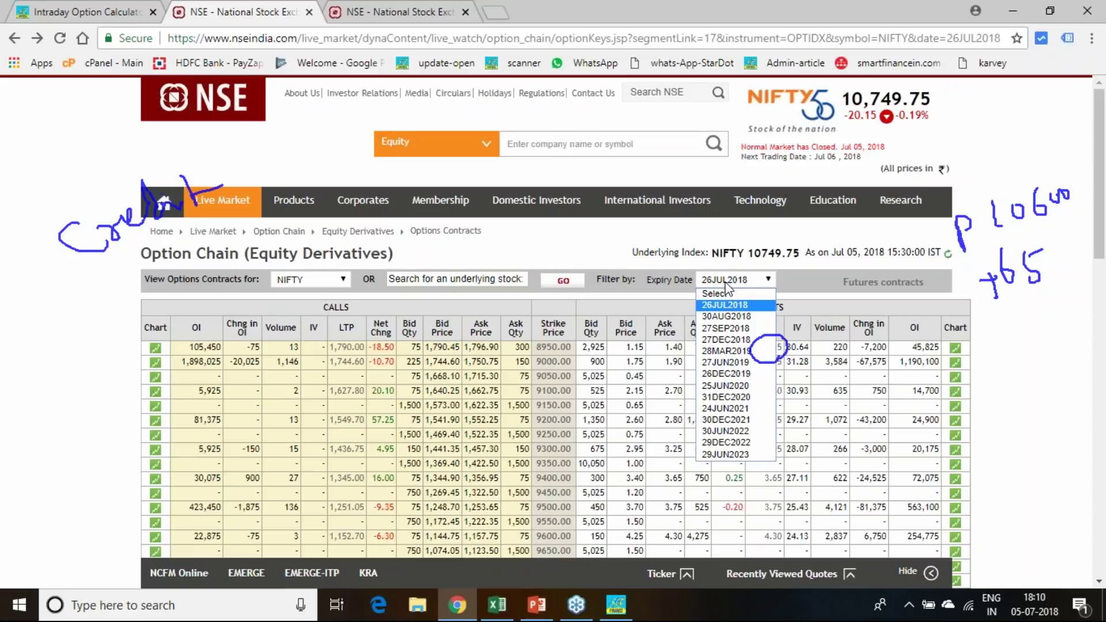
left_click(729, 317)
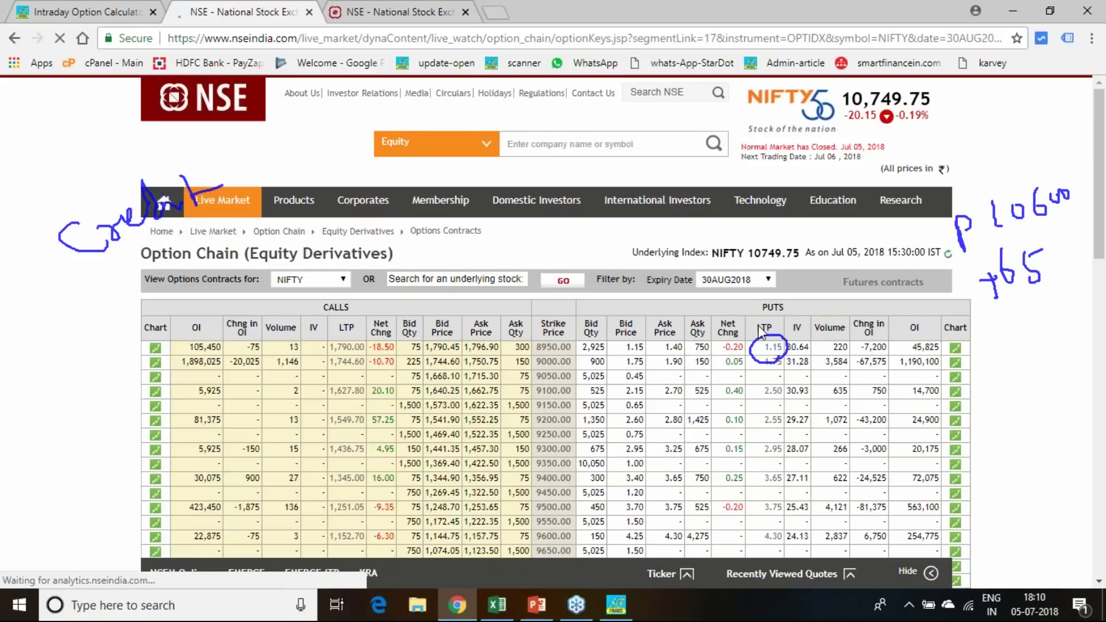
scroll(571, 500, "down", 8)
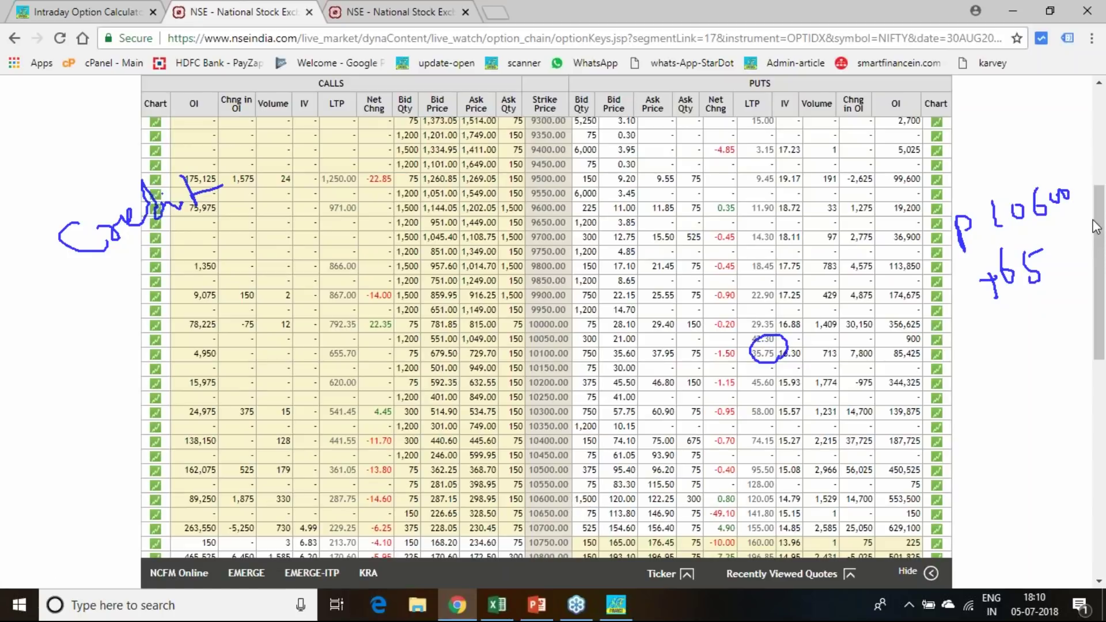
Handwrite "-120" and "+55" below the "+65" note beside the August puts table.
left_click_drag(971, 317, 980, 357)
mouse_move(992, 321)
left_mouse_down()
mouse_move(1007, 324)
mouse_move(999, 342)
mouse_move(1019, 344)
mouse_move(1031, 326)
left_mouse_up()
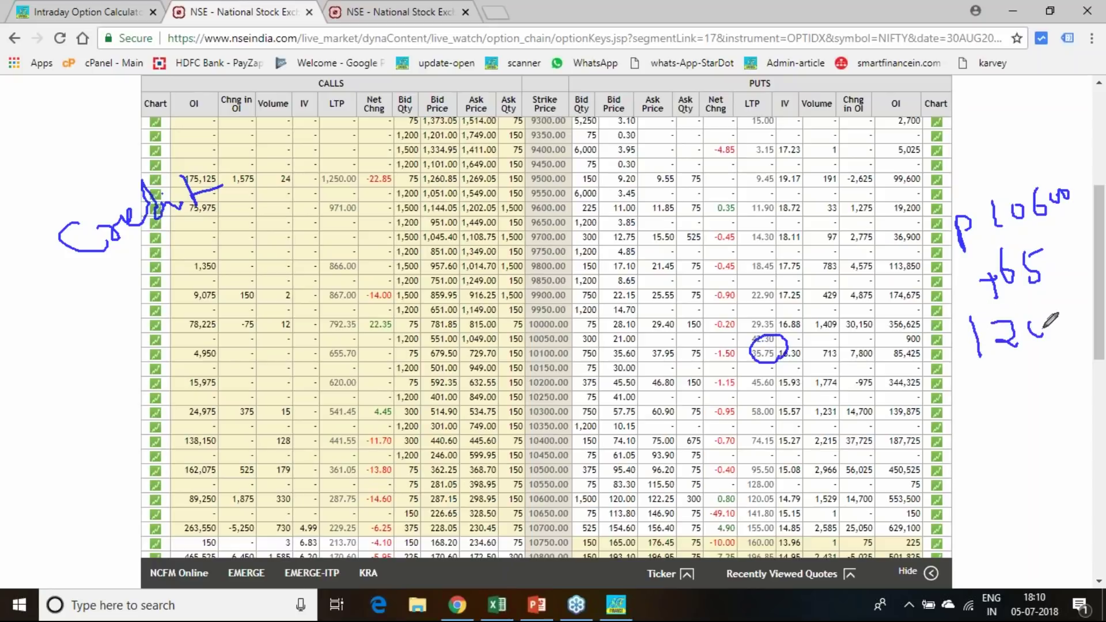
mouse_move(960, 343)
left_mouse_down()
mouse_move(975, 342)
mouse_move(1029, 381)
mouse_move(1013, 388)
mouse_move(1031, 361)
left_mouse_up()
mouse_move(997, 378)
left_mouse_down()
mouse_move(1040, 372)
mouse_move(1037, 383)
mouse_move(1055, 356)
left_mouse_up()
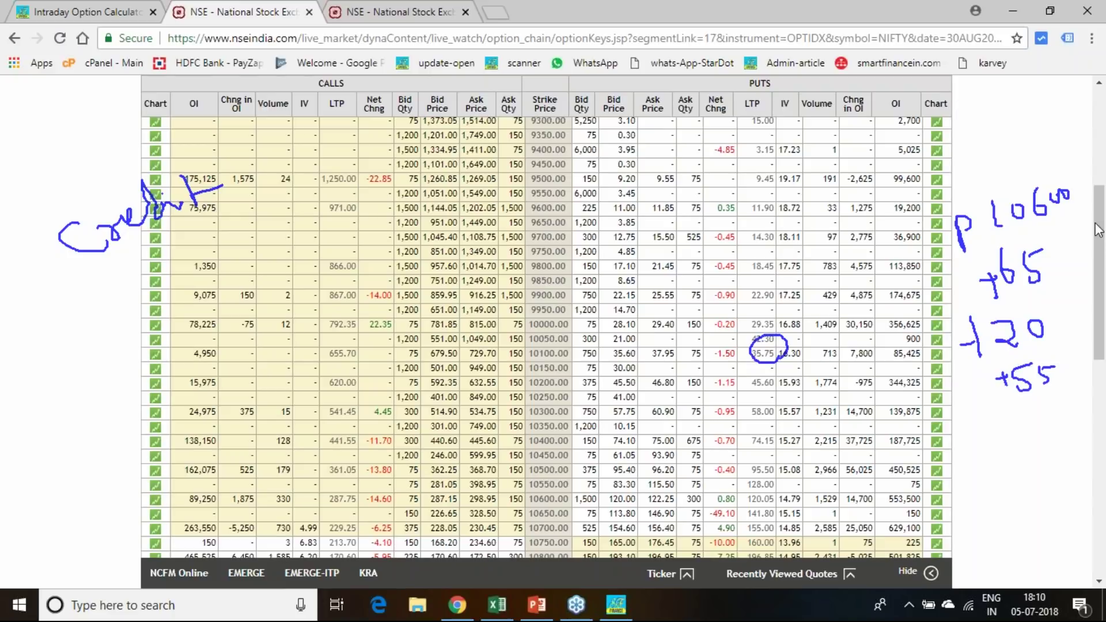
Return the option chain to the 26JUL2018 expiry and show the strikes around 10800.
scroll(790, 260, "up", 5)
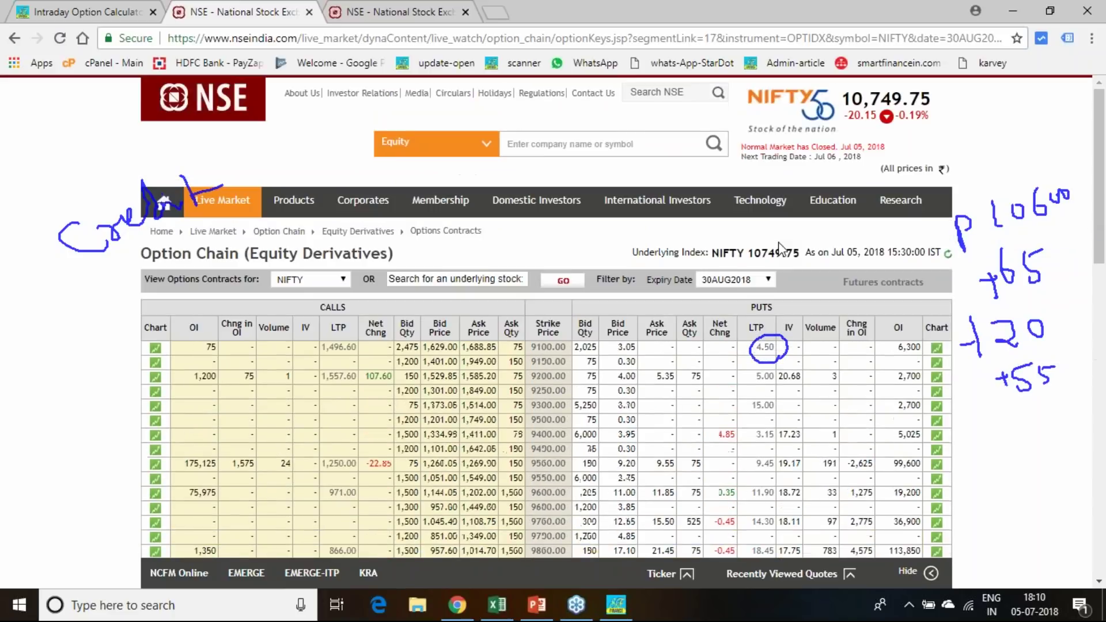
left_click(749, 281)
left_click(729, 308)
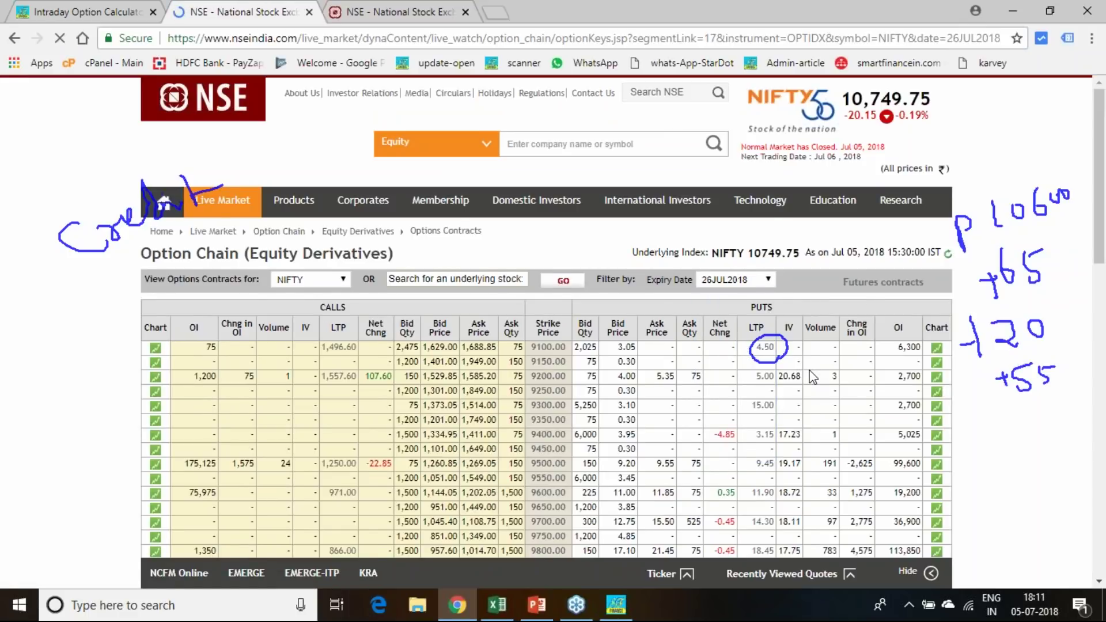
scroll(812, 377, "down", 3)
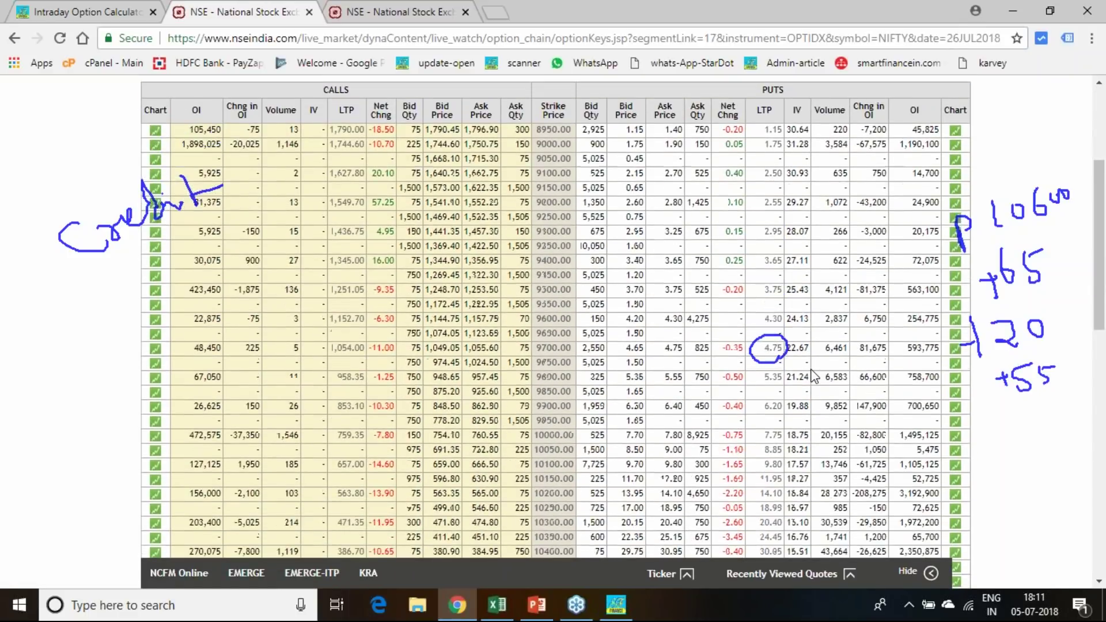
scroll(814, 377, "down", 4)
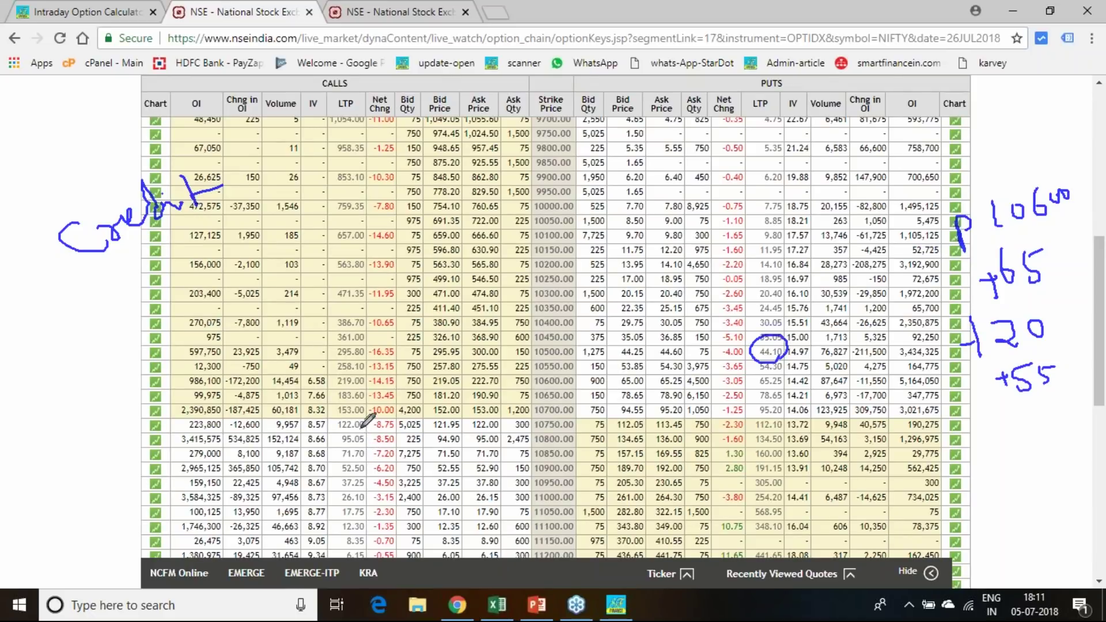
Circle the 10800 call's LTP and handwrite "+95", "-55" and a circled result of 40 beneath the earlier notes.
mouse_move(367, 443)
left_mouse_down()
mouse_move(340, 435)
mouse_move(369, 429)
mouse_move(378, 452)
left_mouse_up()
left_click_drag(996, 428, 999, 453)
mouse_move(1037, 410)
left_mouse_down()
mouse_move(1017, 430)
mouse_move(1033, 451)
mouse_move(1059, 424)
mouse_move(1046, 439)
left_mouse_up()
mouse_move(995, 476)
left_mouse_down()
mouse_move(1033, 484)
mouse_move(1047, 460)
mouse_move(1071, 464)
mouse_move(1065, 453)
mouse_move(1083, 449)
left_mouse_up()
mouse_move(1008, 519)
left_mouse_down()
mouse_move(1089, 495)
mouse_move(1041, 528)
mouse_move(1075, 538)
mouse_move(1065, 545)
mouse_move(1077, 522)
left_mouse_up()
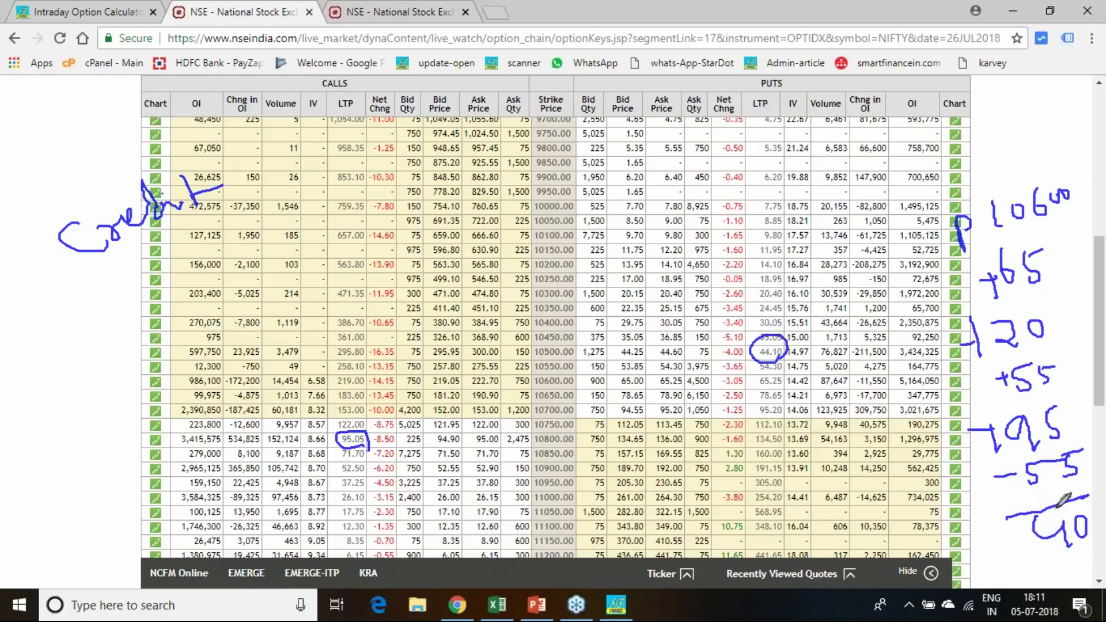
mouse_move(1076, 563)
left_mouse_down()
mouse_move(1025, 518)
mouse_move(1092, 550)
left_mouse_up()
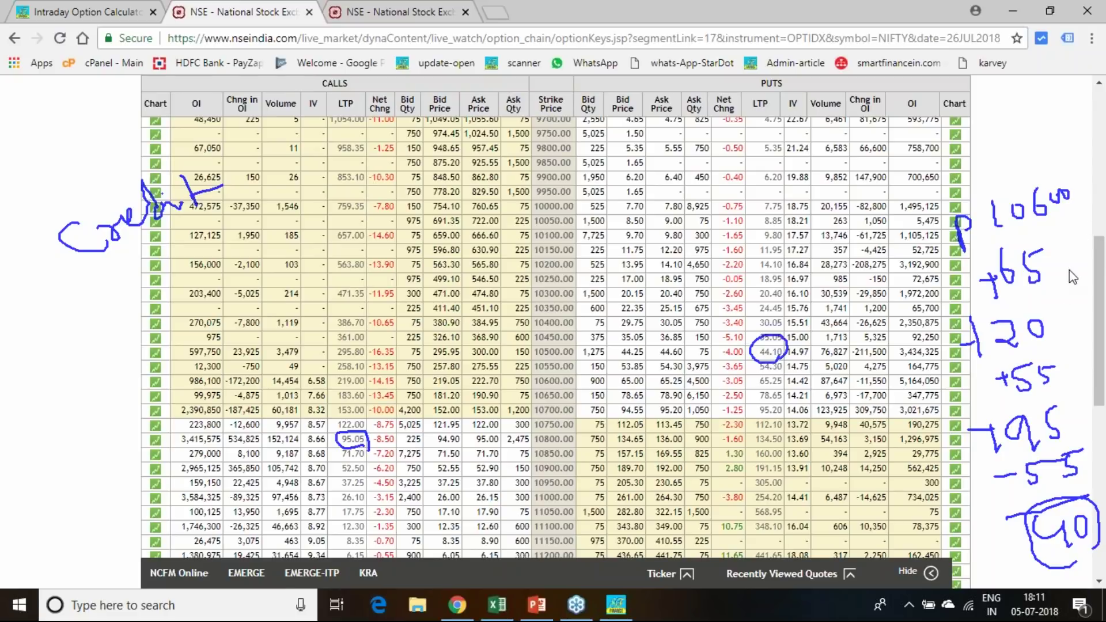
Clear the handwritten notes and switch to option-delta-theta.xlsx in Excel to compare the premium differences in its delta, theta and vega tables.
key("Delete")
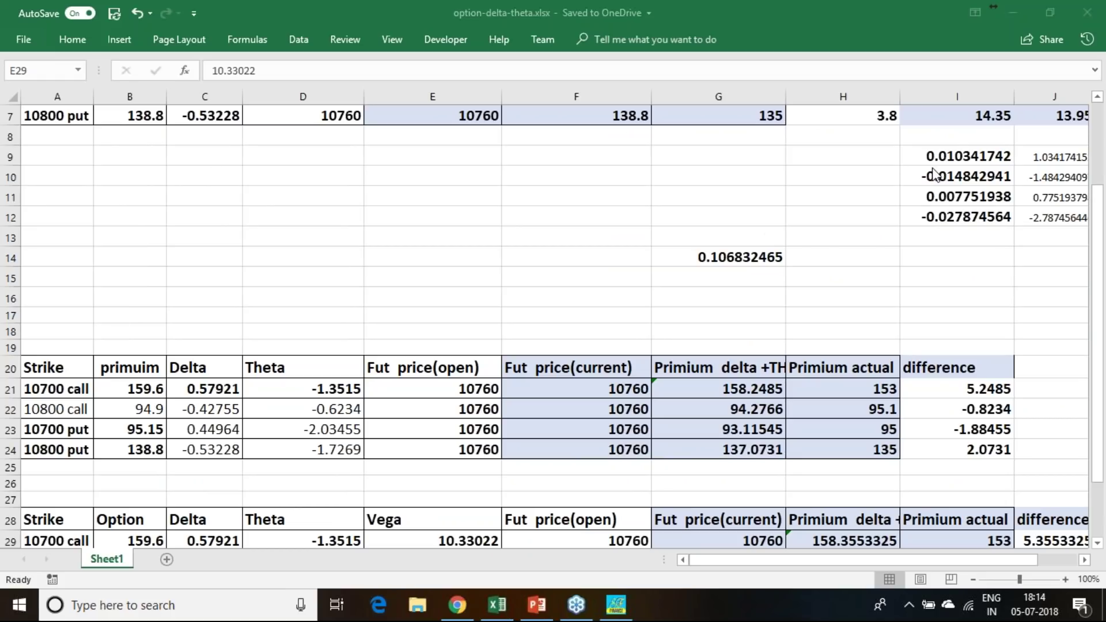
scroll(819, 172, "up", 2)
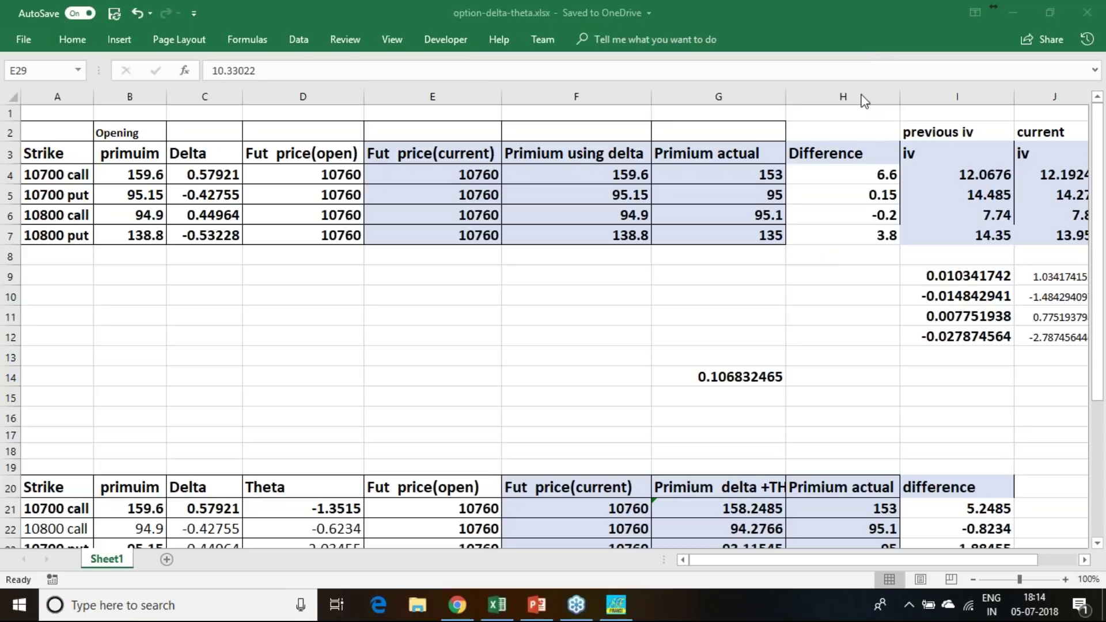
scroll(835, 431, "down", 1)
scroll(835, 431, "down", 2)
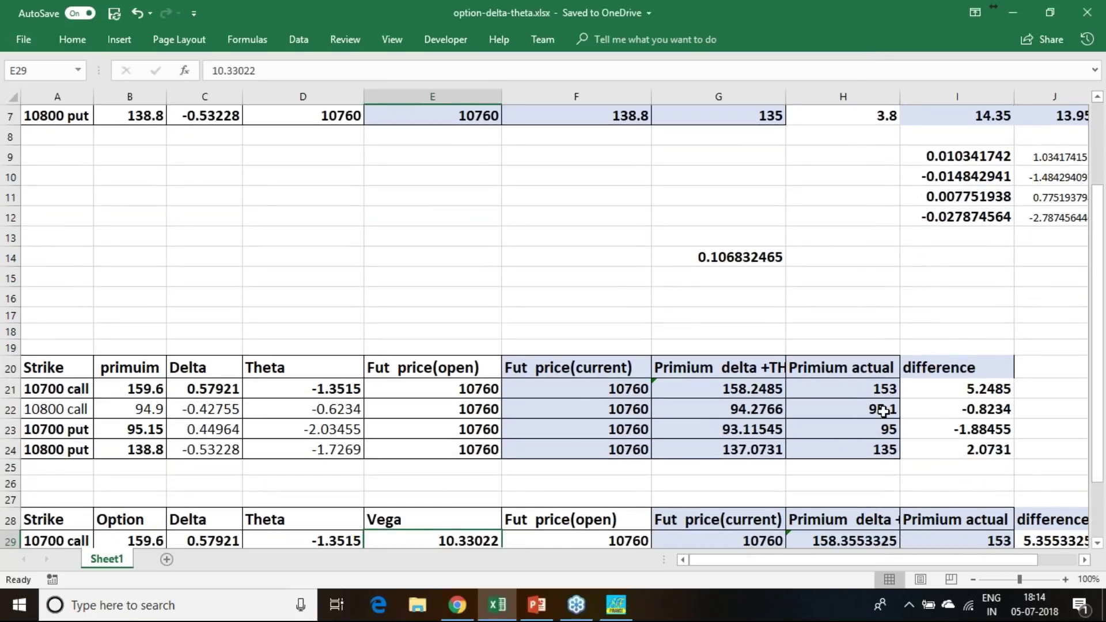
scroll(902, 396, "down", 1)
scroll(905, 399, "down", 1)
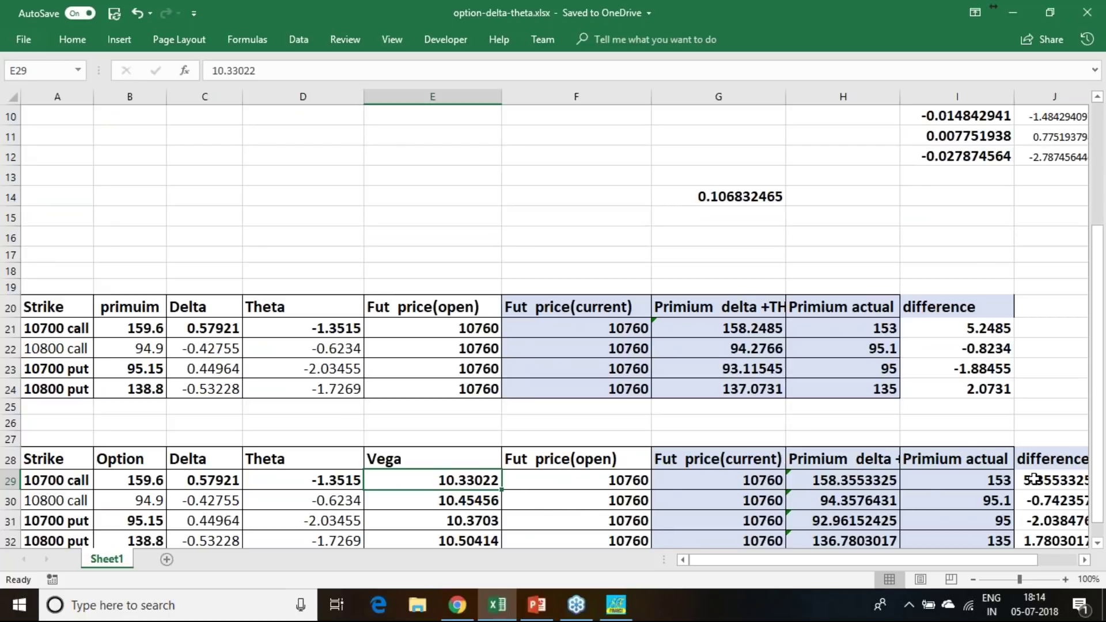
scroll(1036, 479, "up", 2)
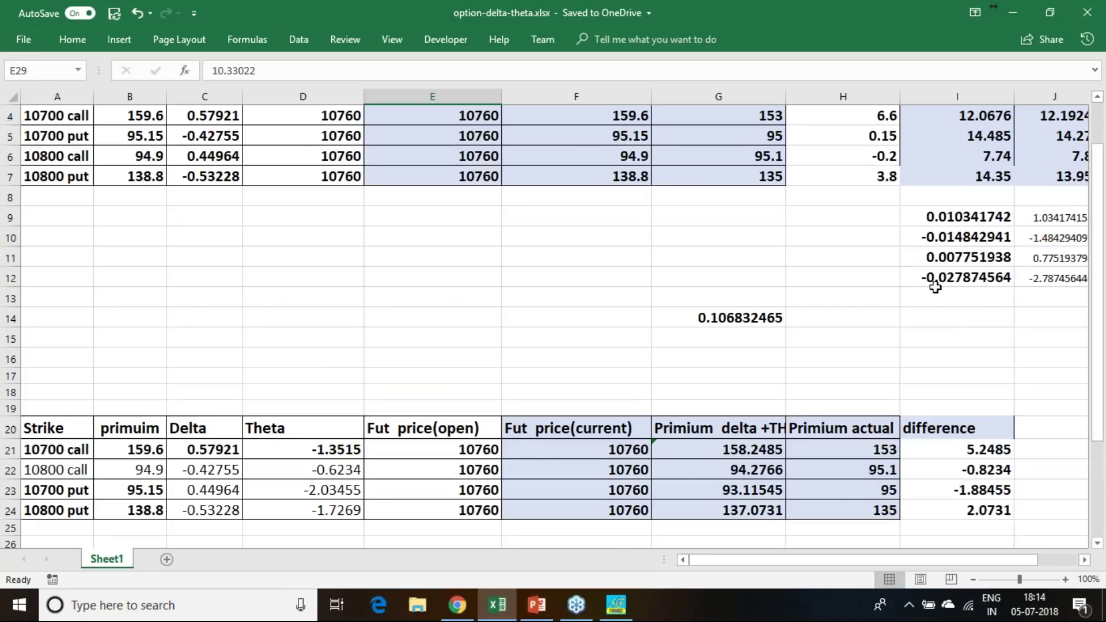
scroll(941, 296, "down", 3)
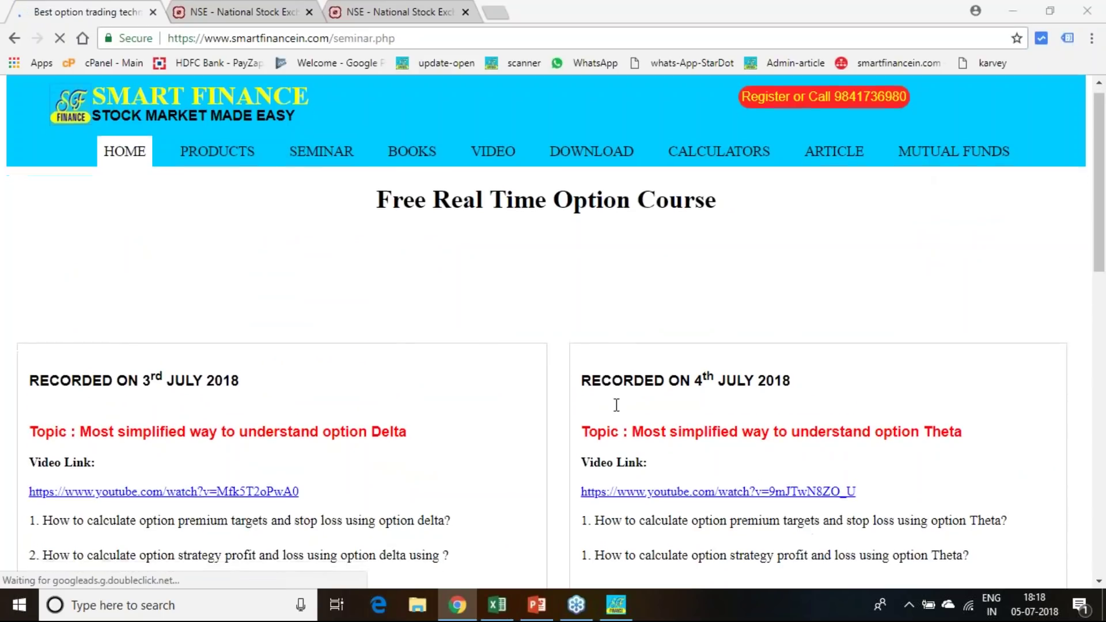
Review the recorded sessions and the 5, 9 and 10 July webinar topics on the Smart Finance seminar page in Chrome.
scroll(579, 438, "down", 15)
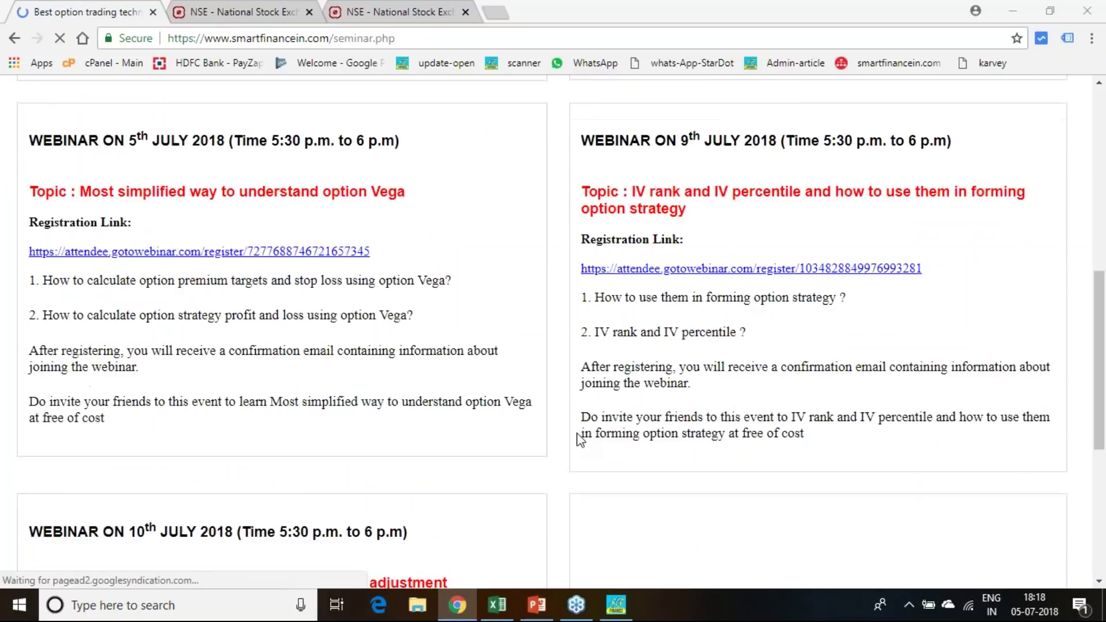
scroll(580, 430, "up", 4)
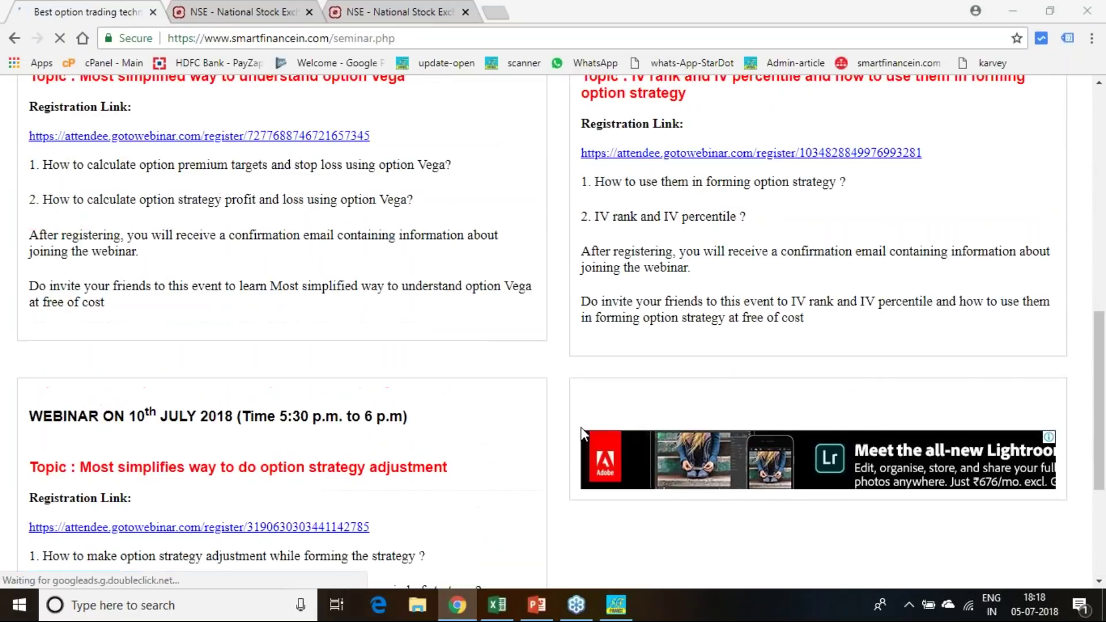
scroll(593, 363, "down", 5)
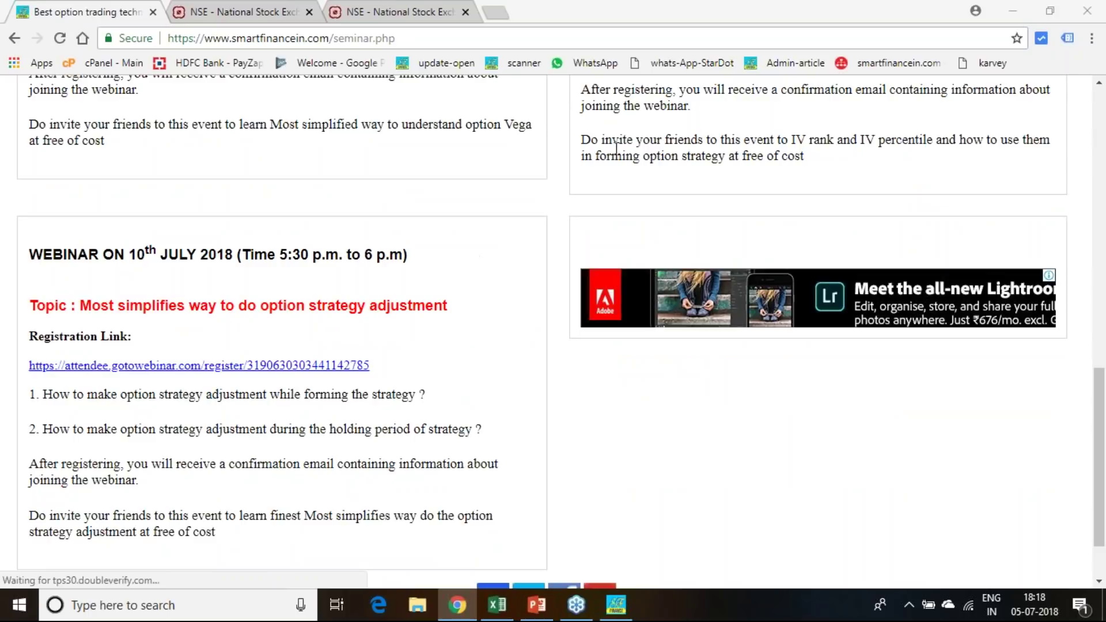
scroll(267, 353, "up", 4)
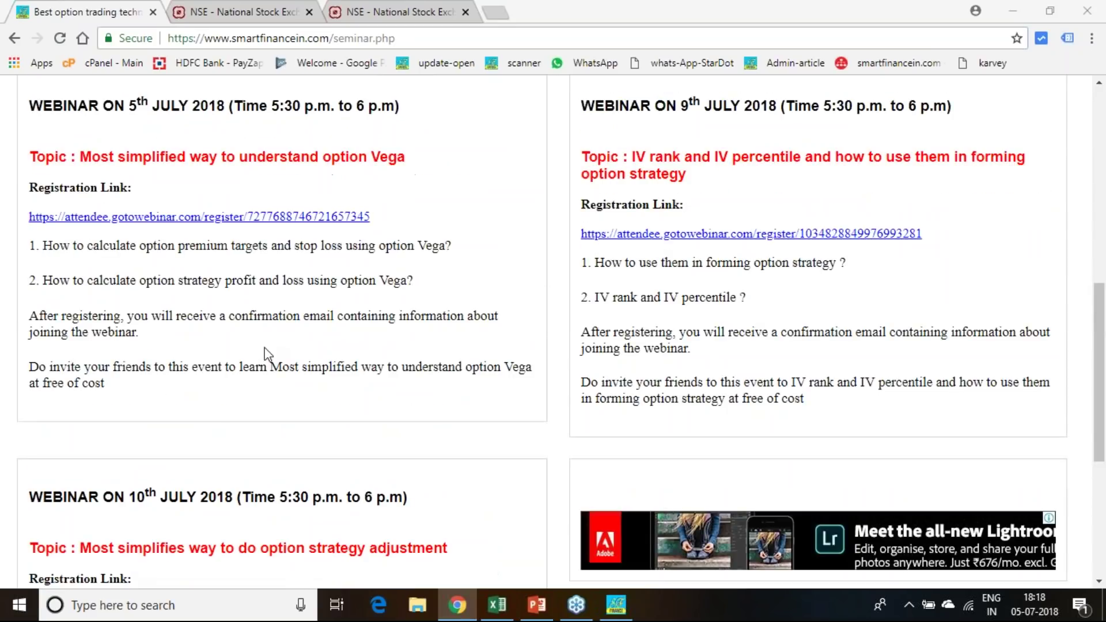
scroll(264, 348, "down", 3)
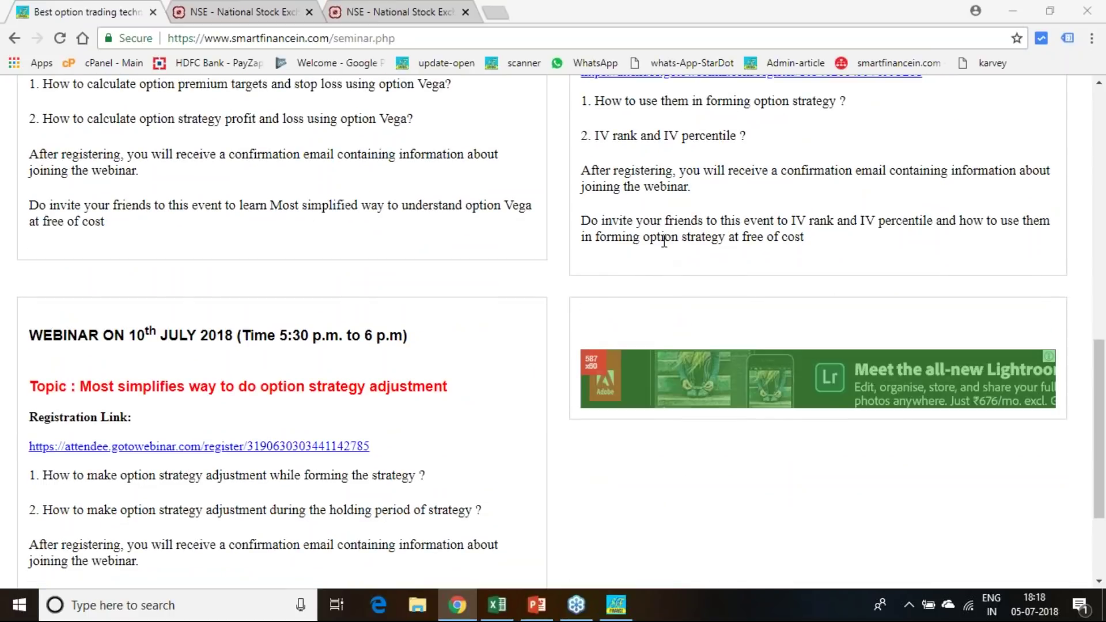
scroll(657, 242, "up", 4)
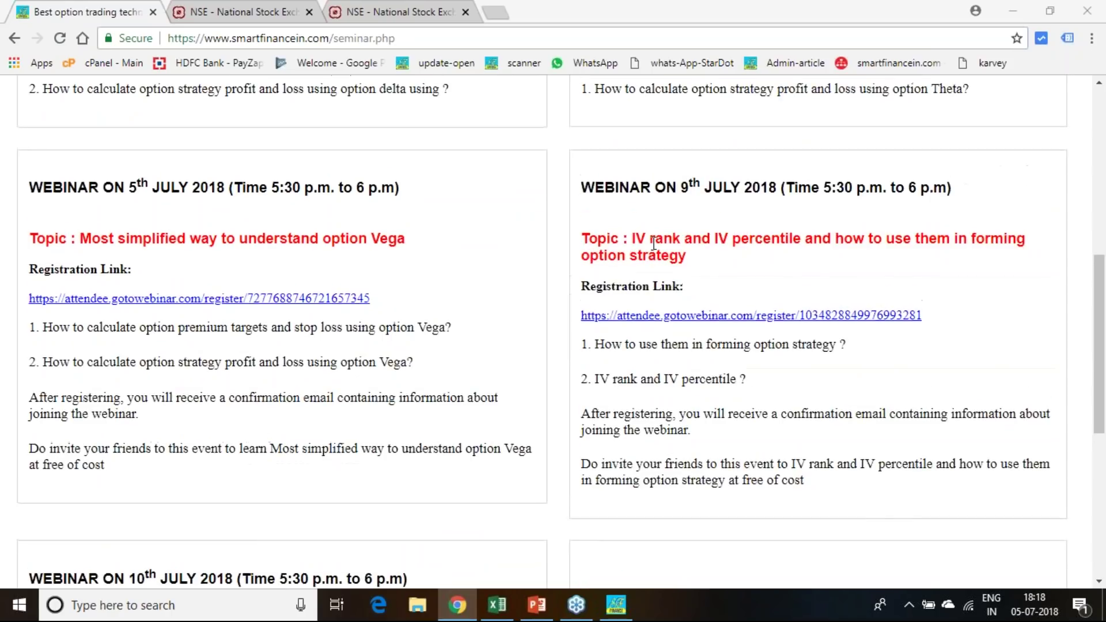
Open the Smart Finance Products page and dismiss the "Registered user benefit" pop-up.
scroll(654, 242, "up", 8)
left_click(240, 173)
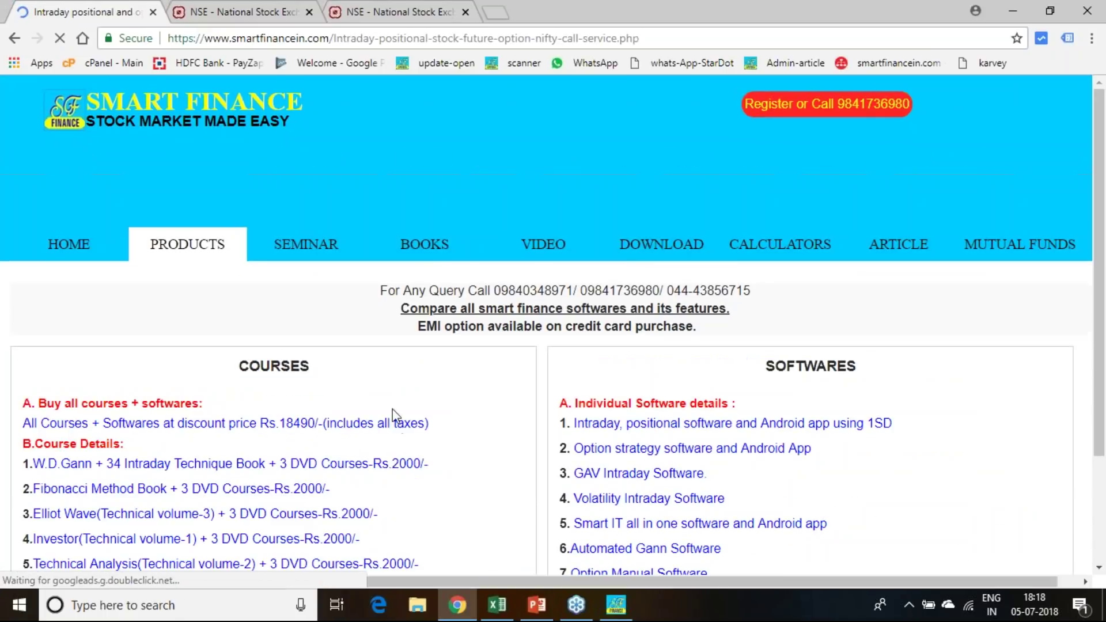
scroll(393, 414, "down", 3)
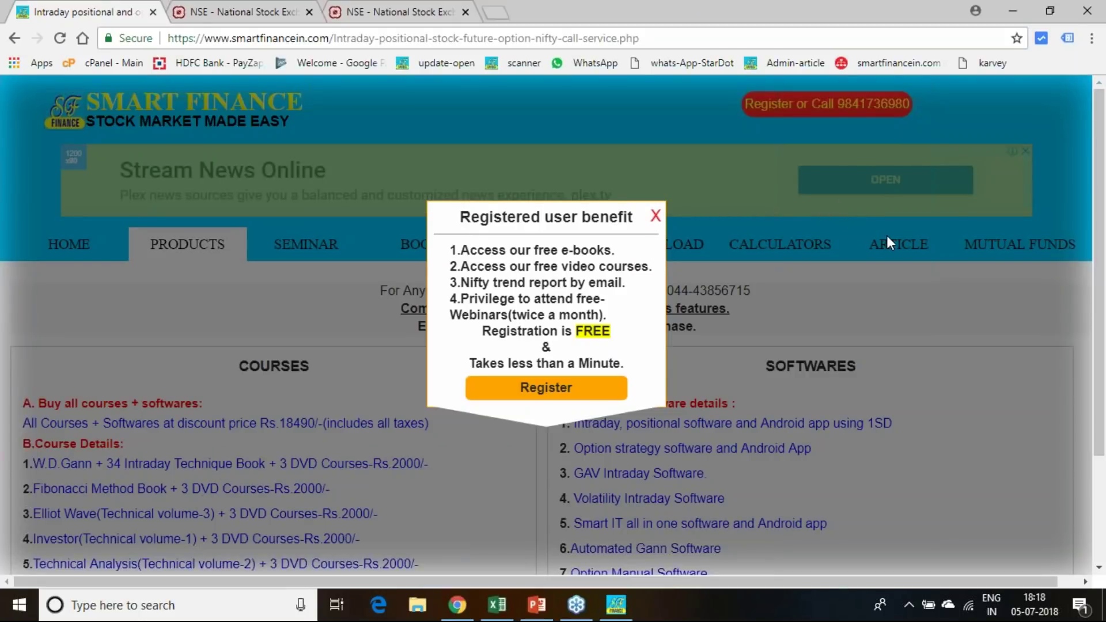
left_click(657, 217)
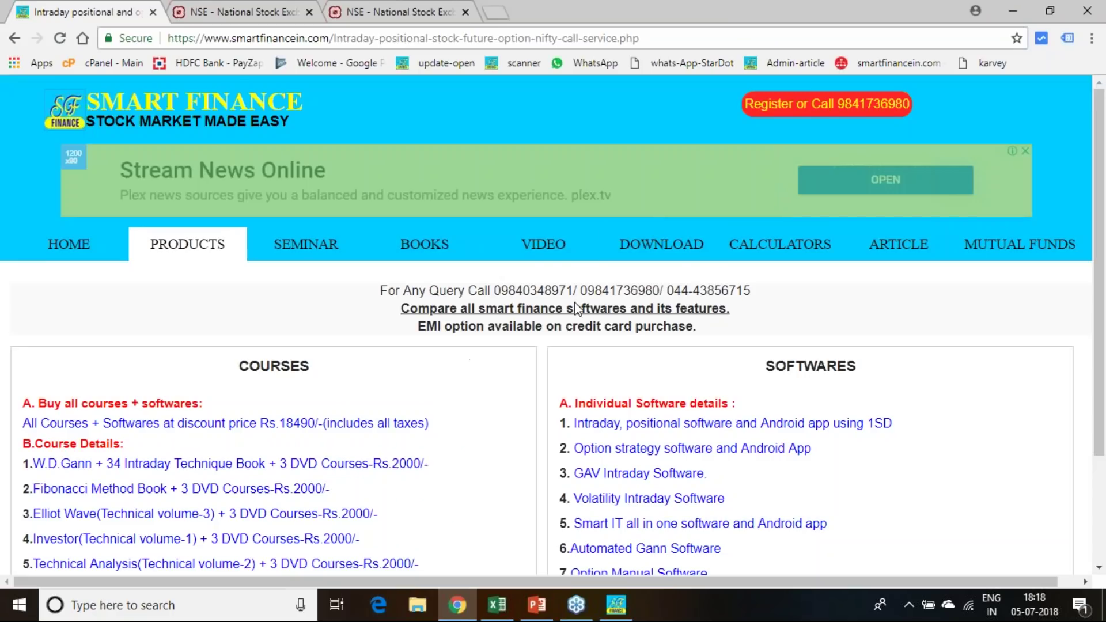
Circle the Rs.18490 bundle price, handwrite a short note beside the Courses heading, and tick "Buy all courses + softwares".
scroll(576, 312, "down", 3)
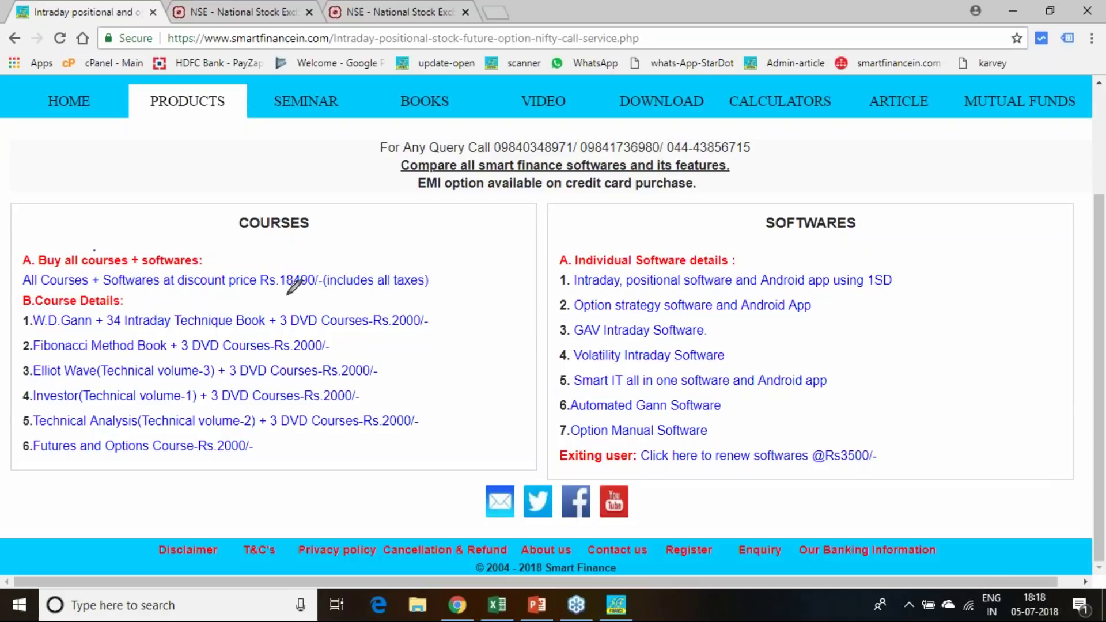
mouse_move(326, 288)
left_mouse_down()
mouse_move(297, 291)
mouse_move(293, 245)
mouse_move(335, 288)
mouse_move(316, 295)
left_mouse_up()
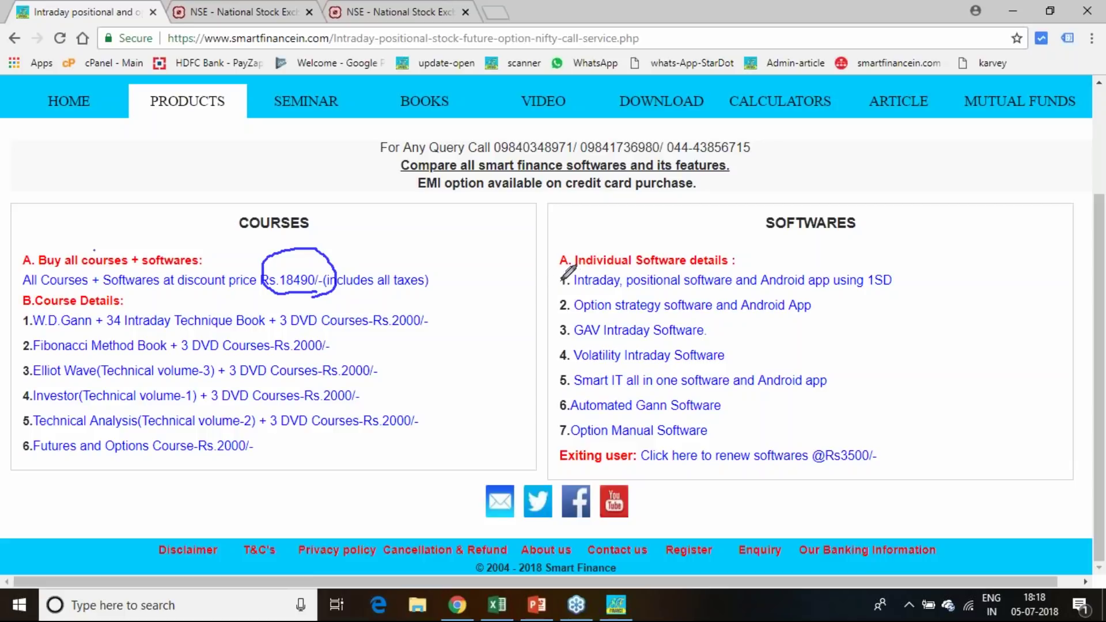
mouse_move(417, 223)
left_mouse_down()
mouse_move(448, 234)
mouse_move(465, 220)
mouse_move(494, 242)
mouse_move(506, 229)
left_mouse_up()
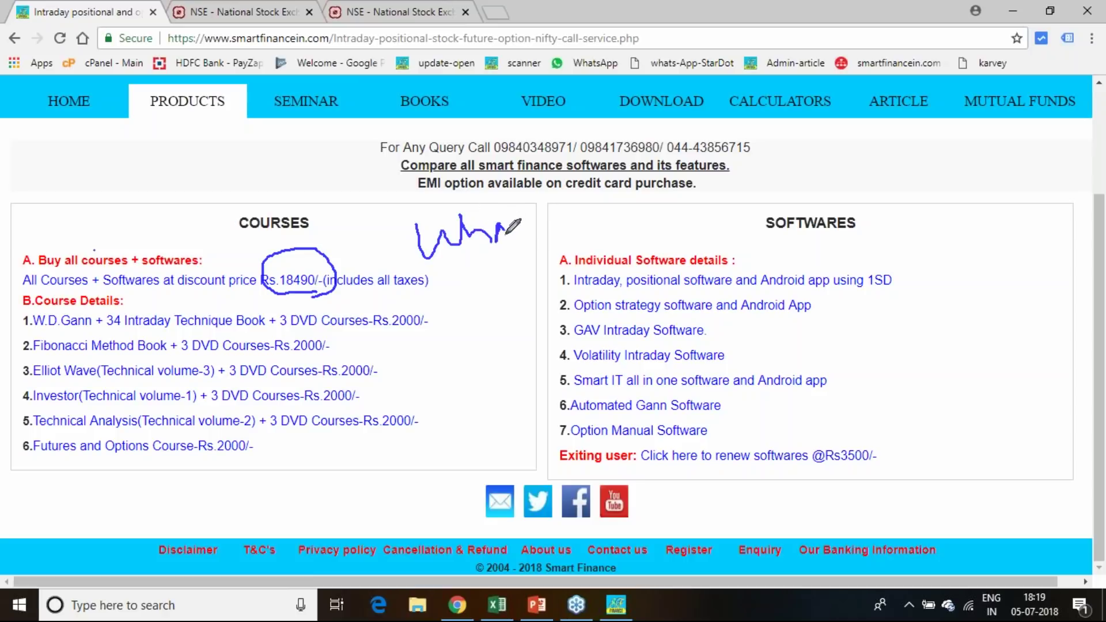
mouse_move(215, 259)
left_mouse_down()
mouse_move(231, 267)
mouse_move(249, 249)
left_mouse_up()
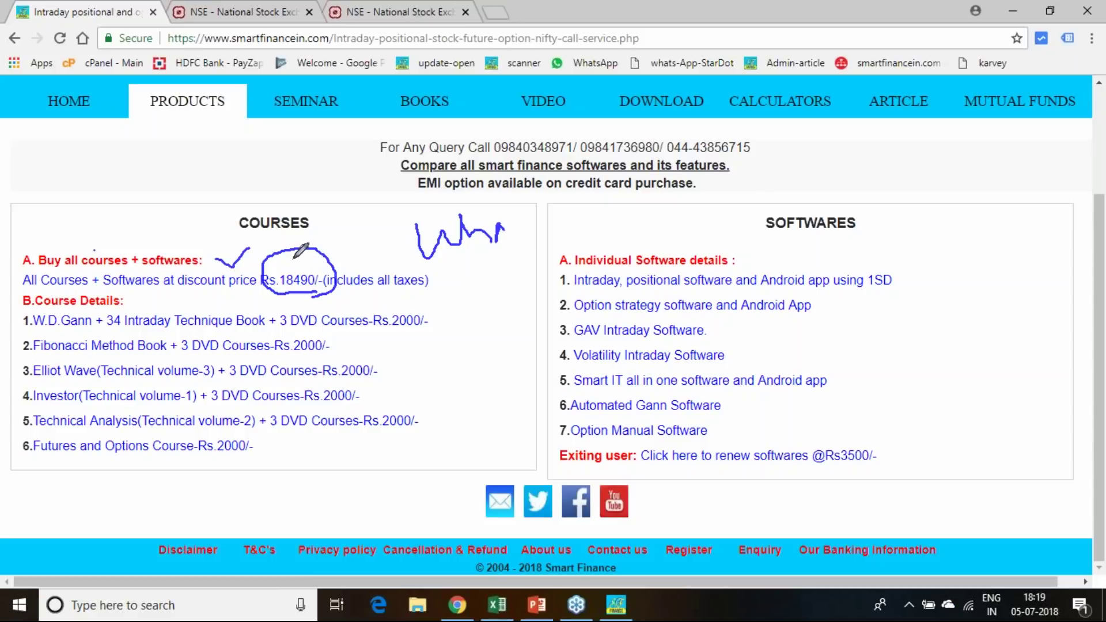